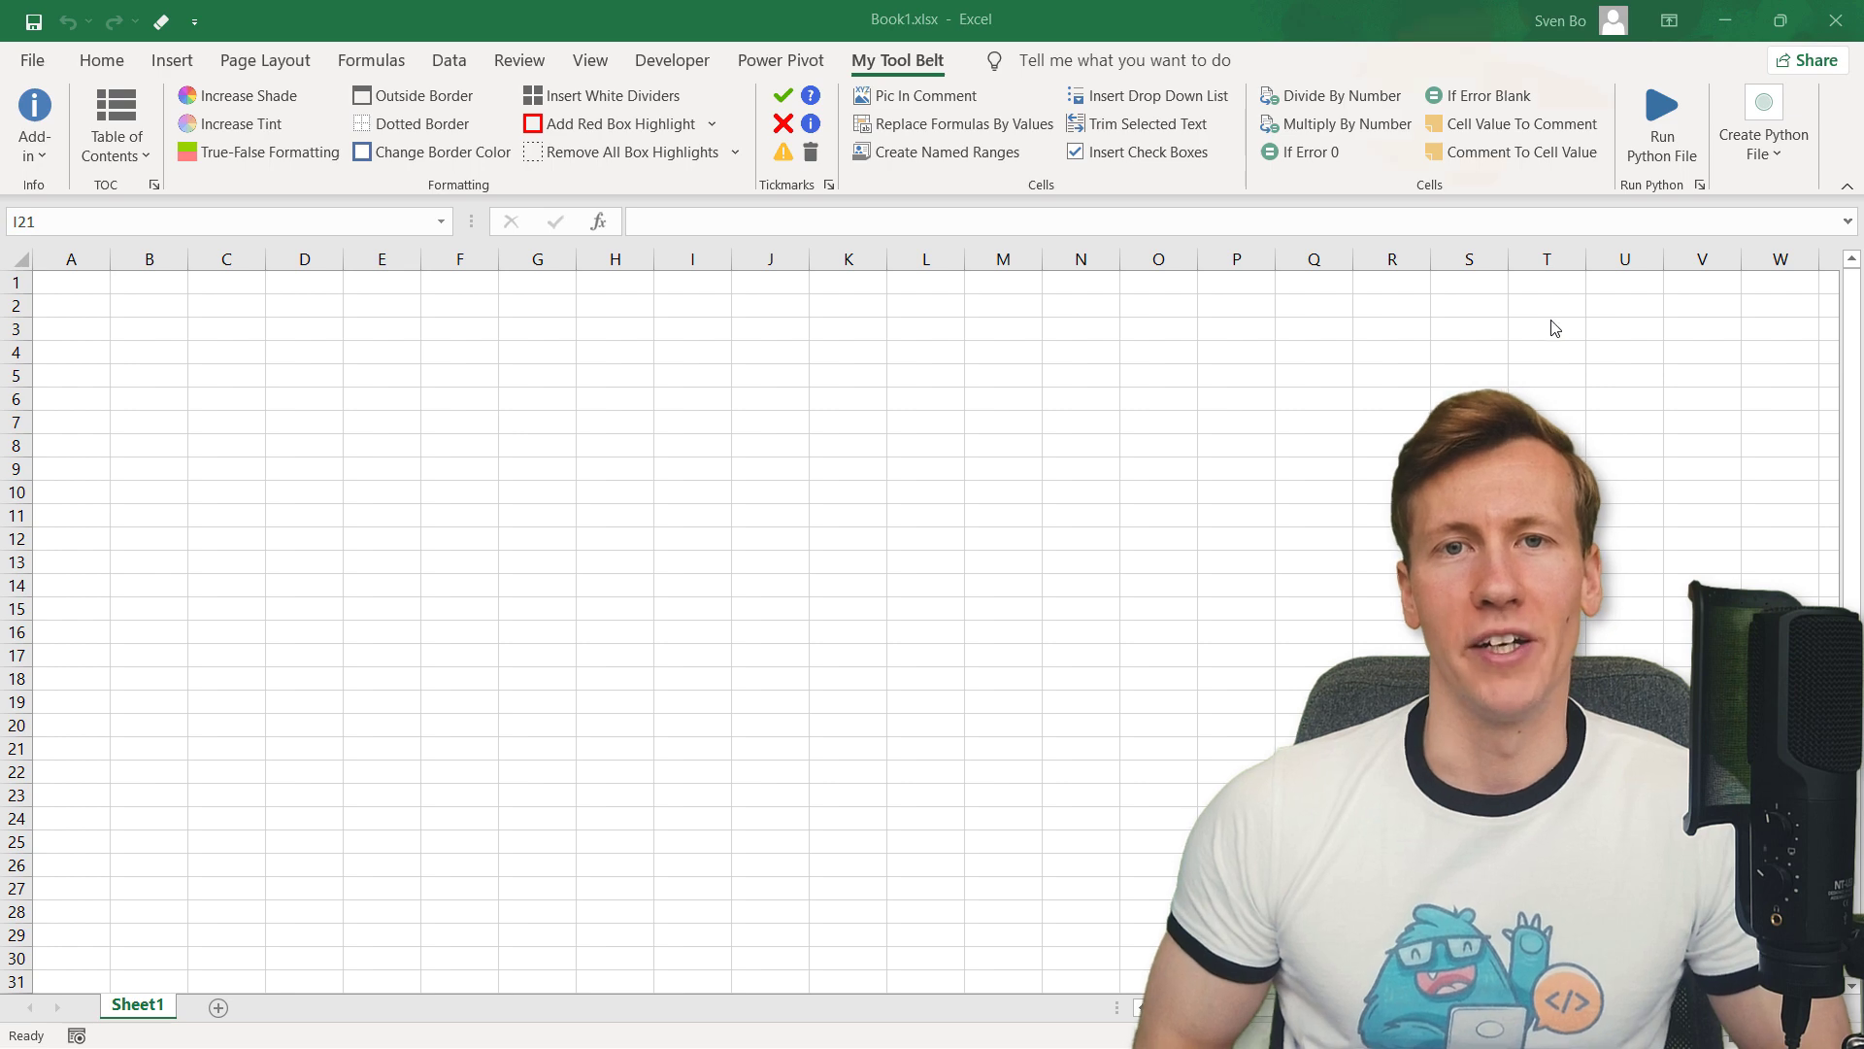
- Run the animation.py script from My Tool Belt to show its animated line graph
left_click(1660, 117)
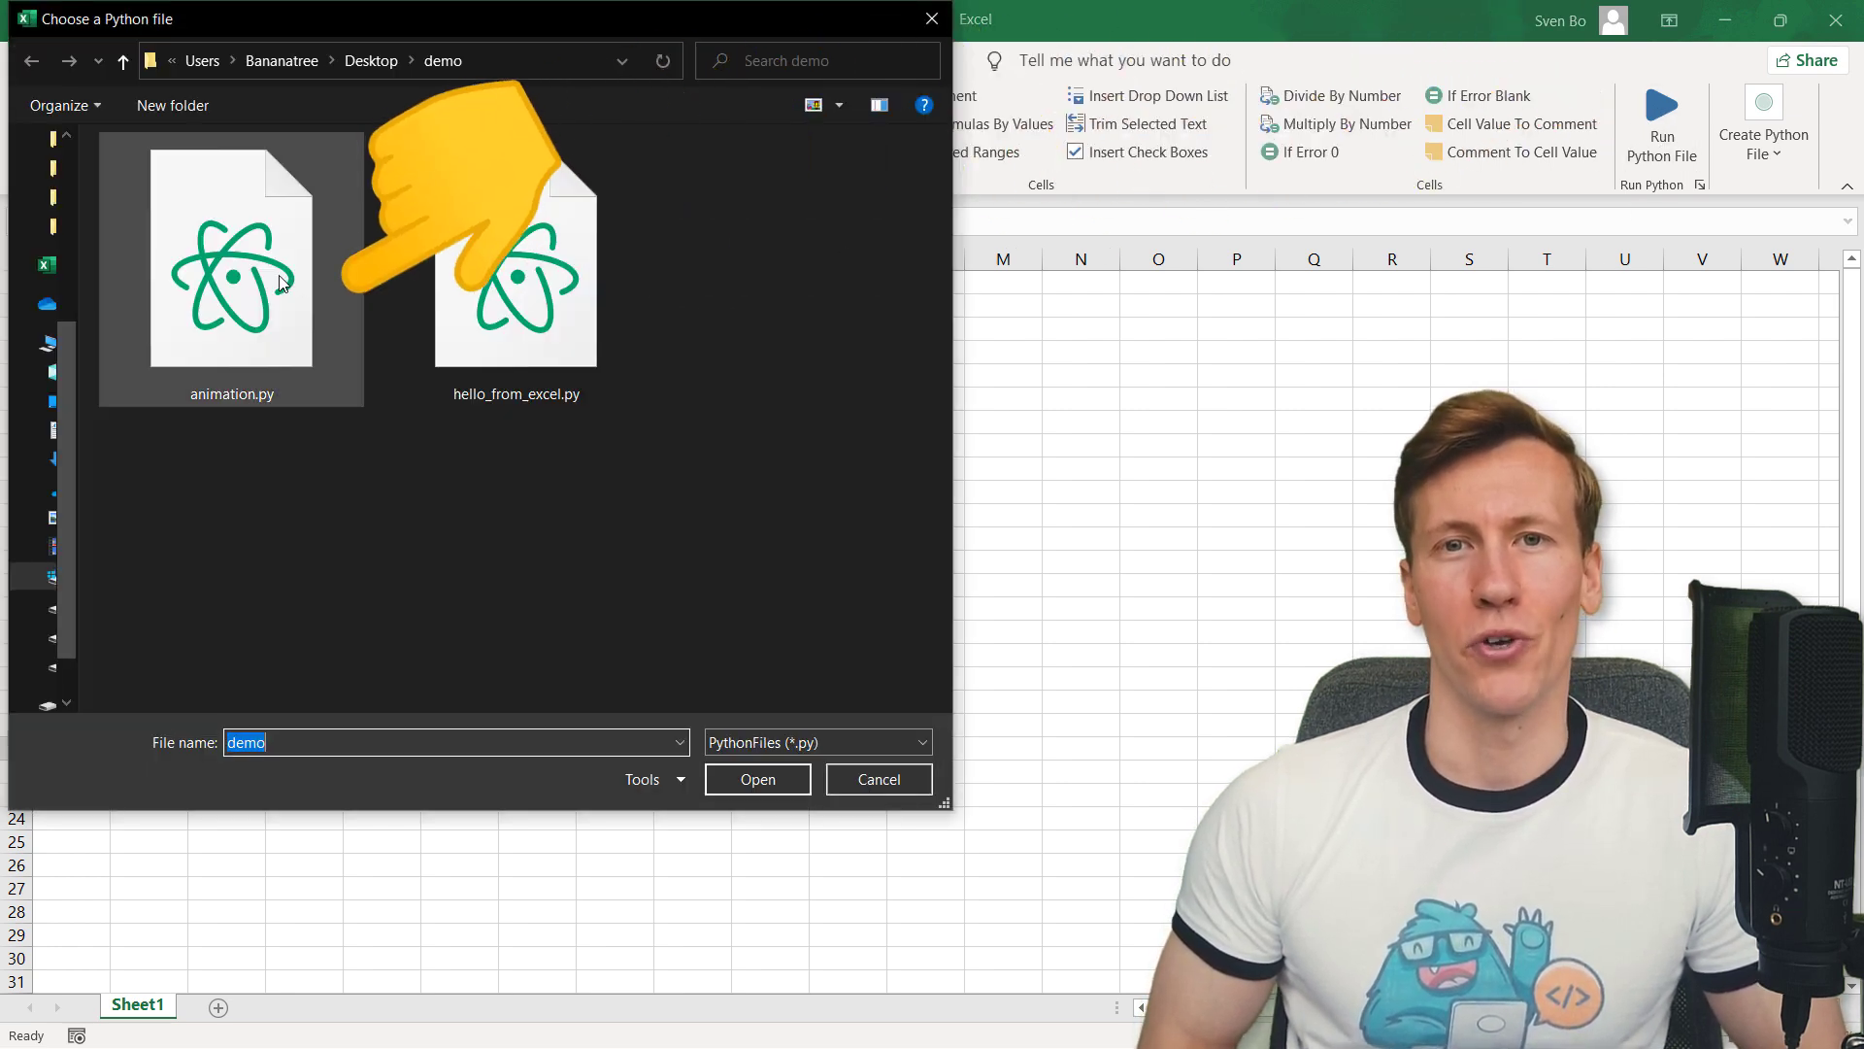
left_click(231, 262)
left_click(761, 781)
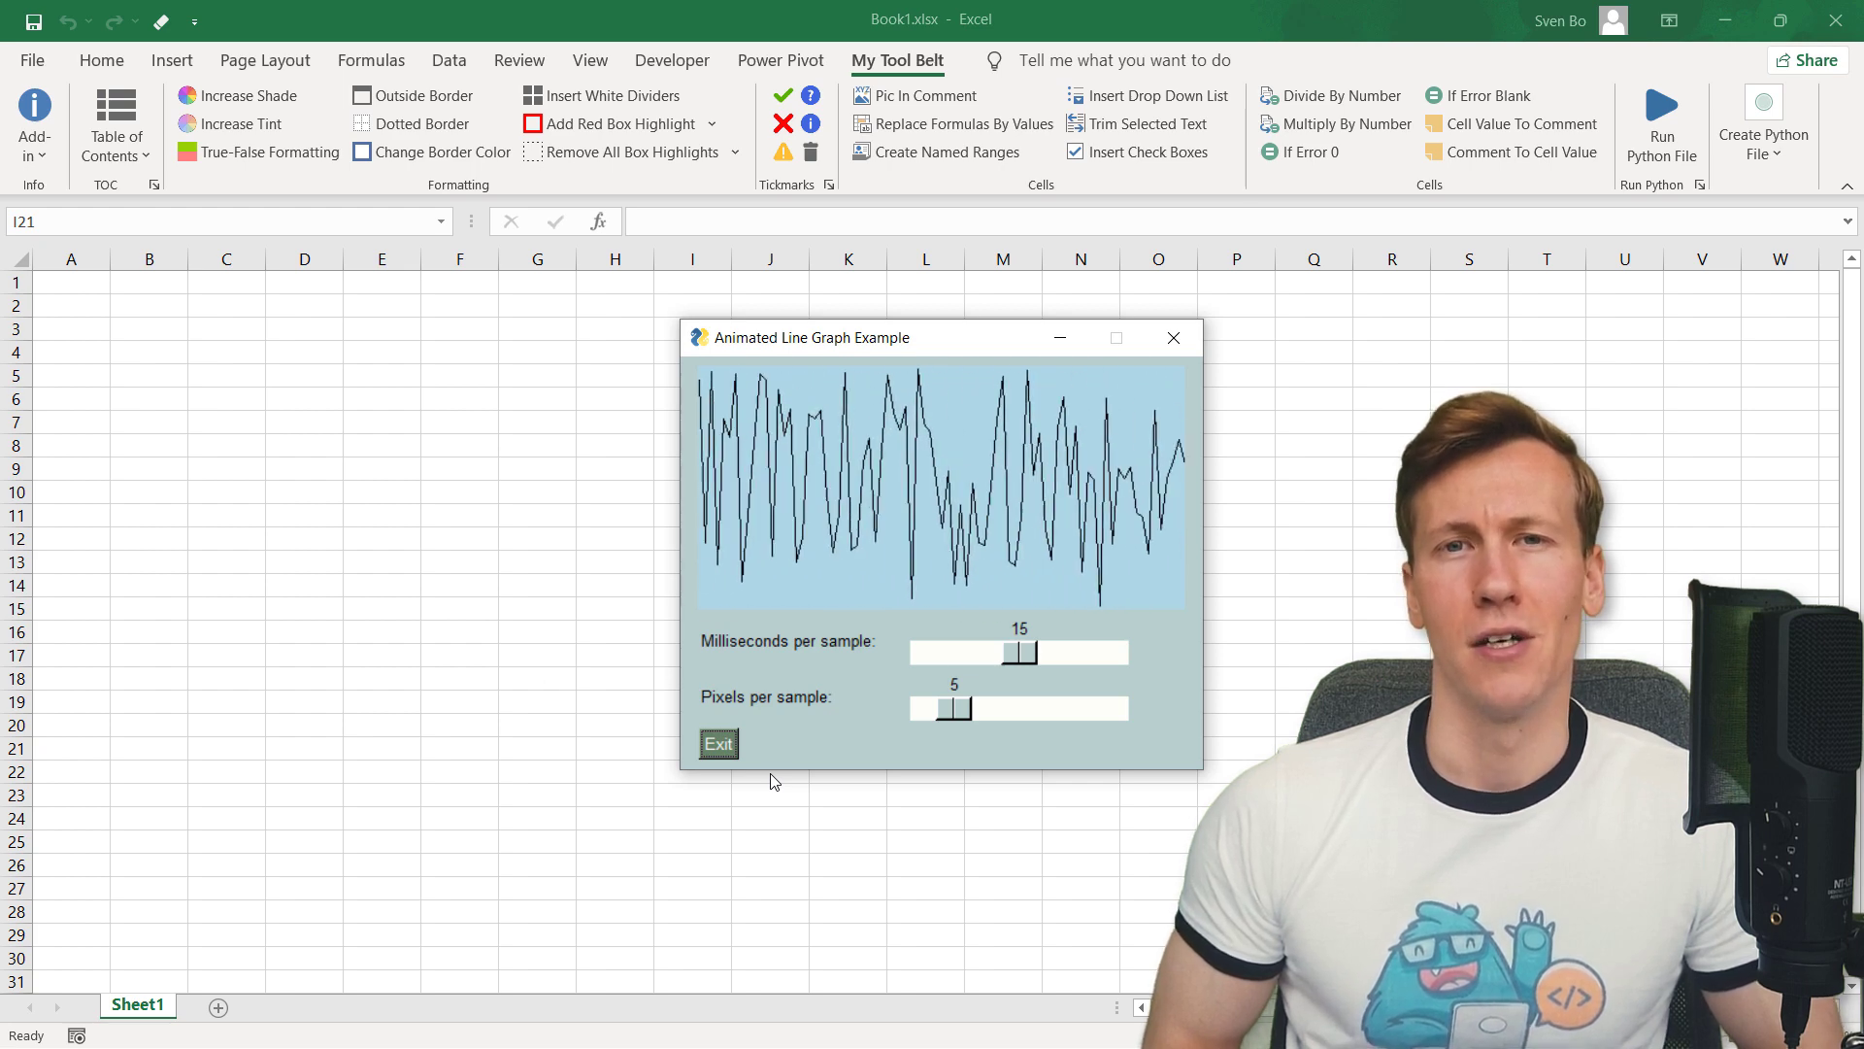
- Close the animated line graph window
left_click(725, 750)
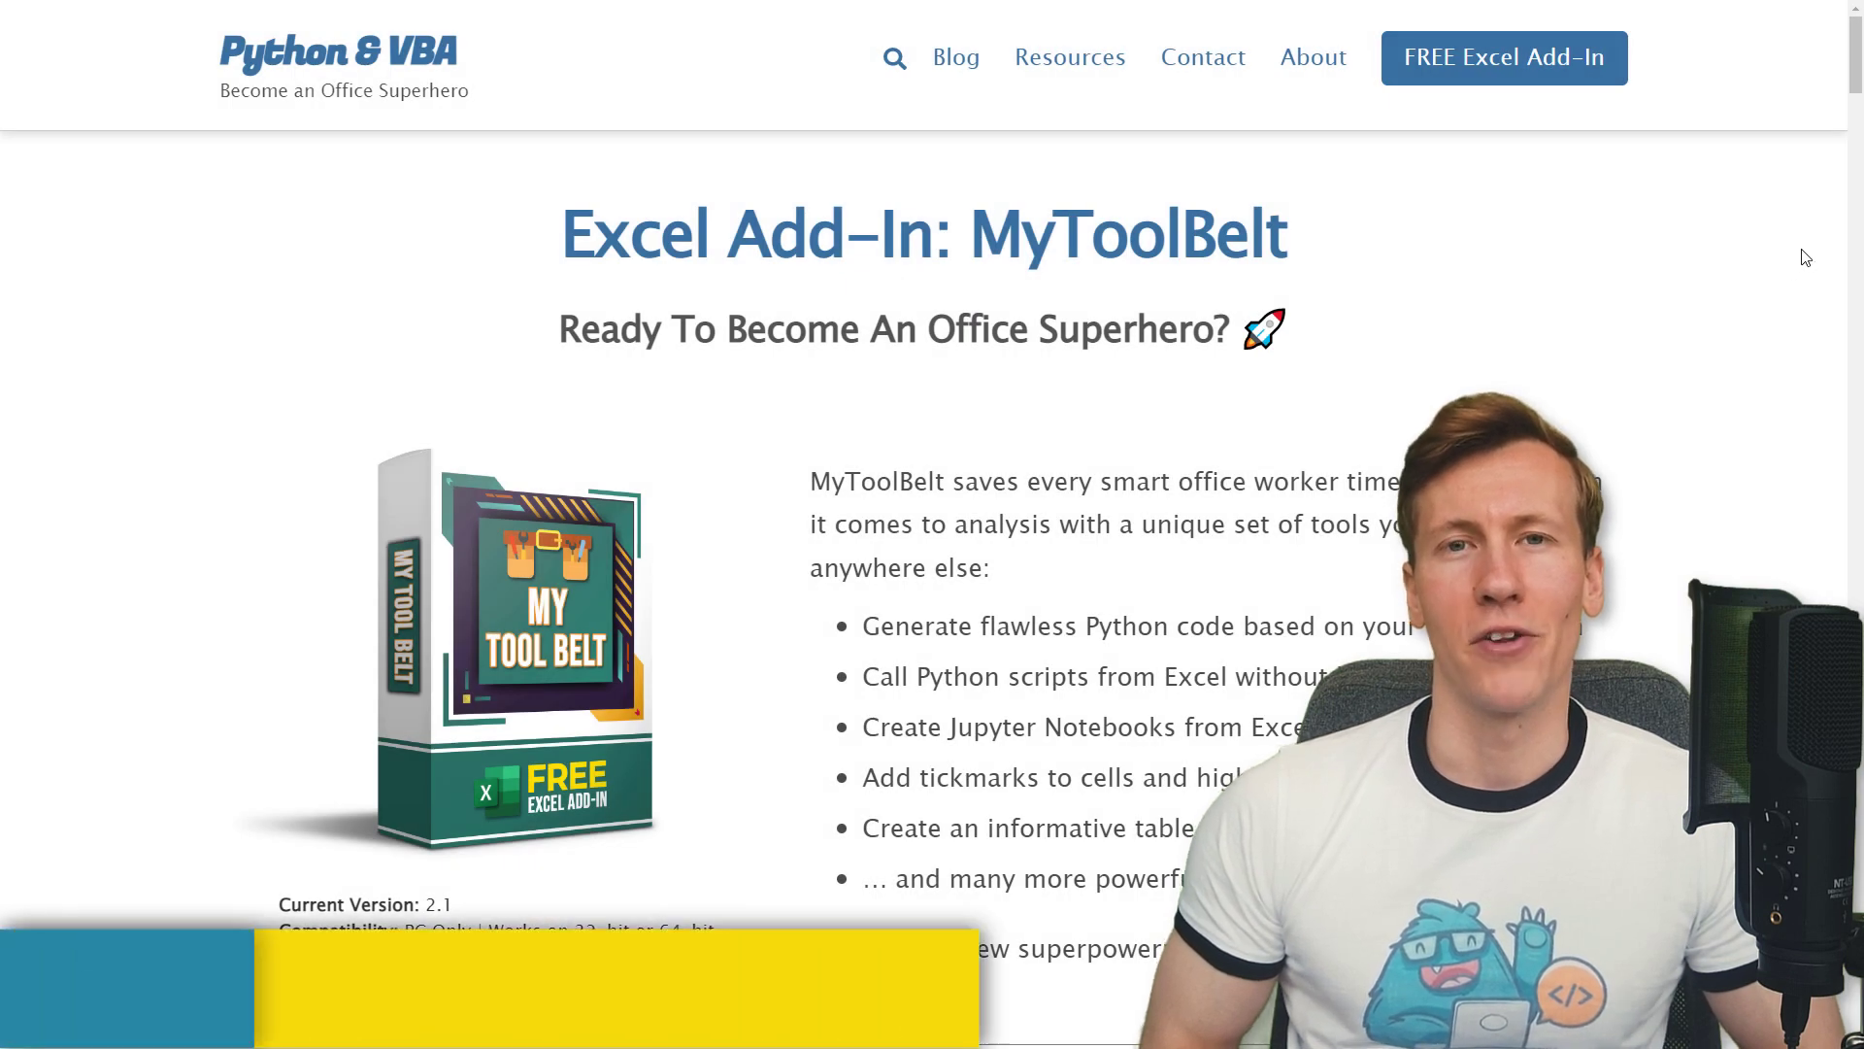
scroll(1803, 256, "down", 5)
scroll(1803, 257, "down", 1)
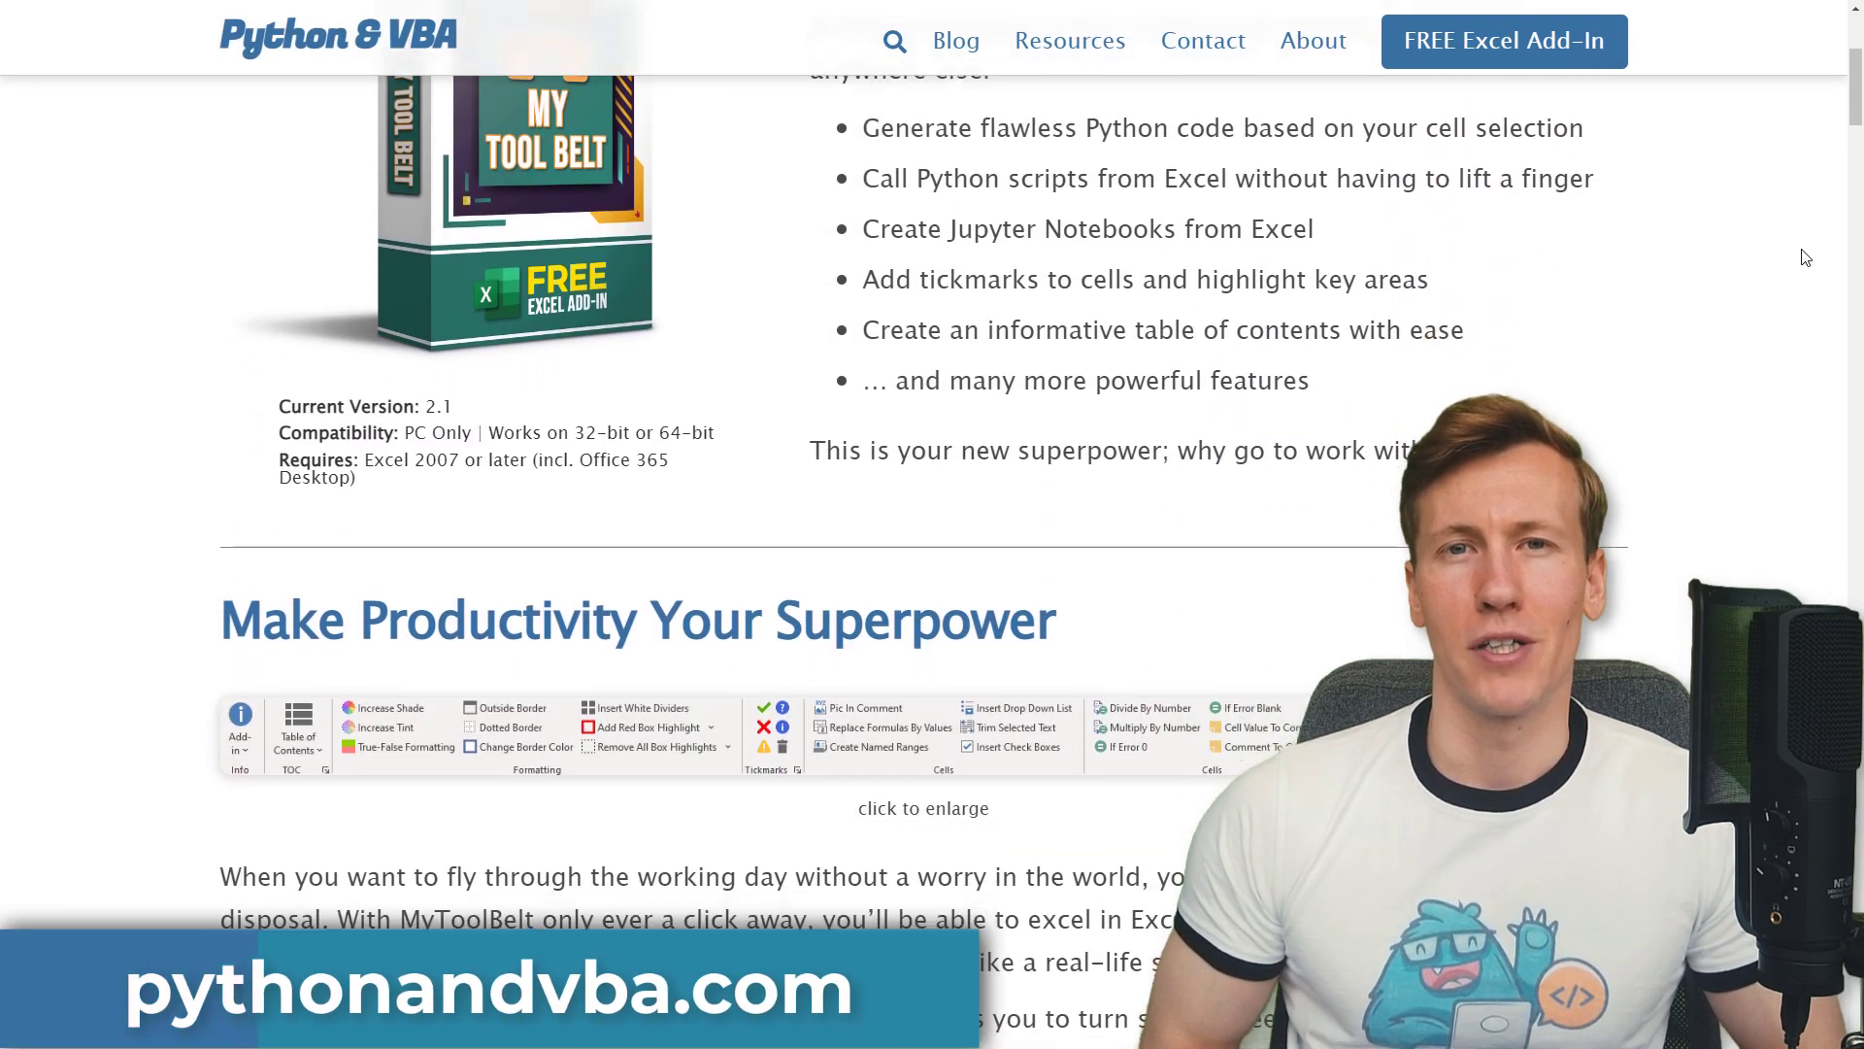
scroll(1803, 257, "down", 3)
scroll(1803, 256, "down", 2)
scroll(1803, 256, "down", 3)
scroll(1803, 256, "down", 1)
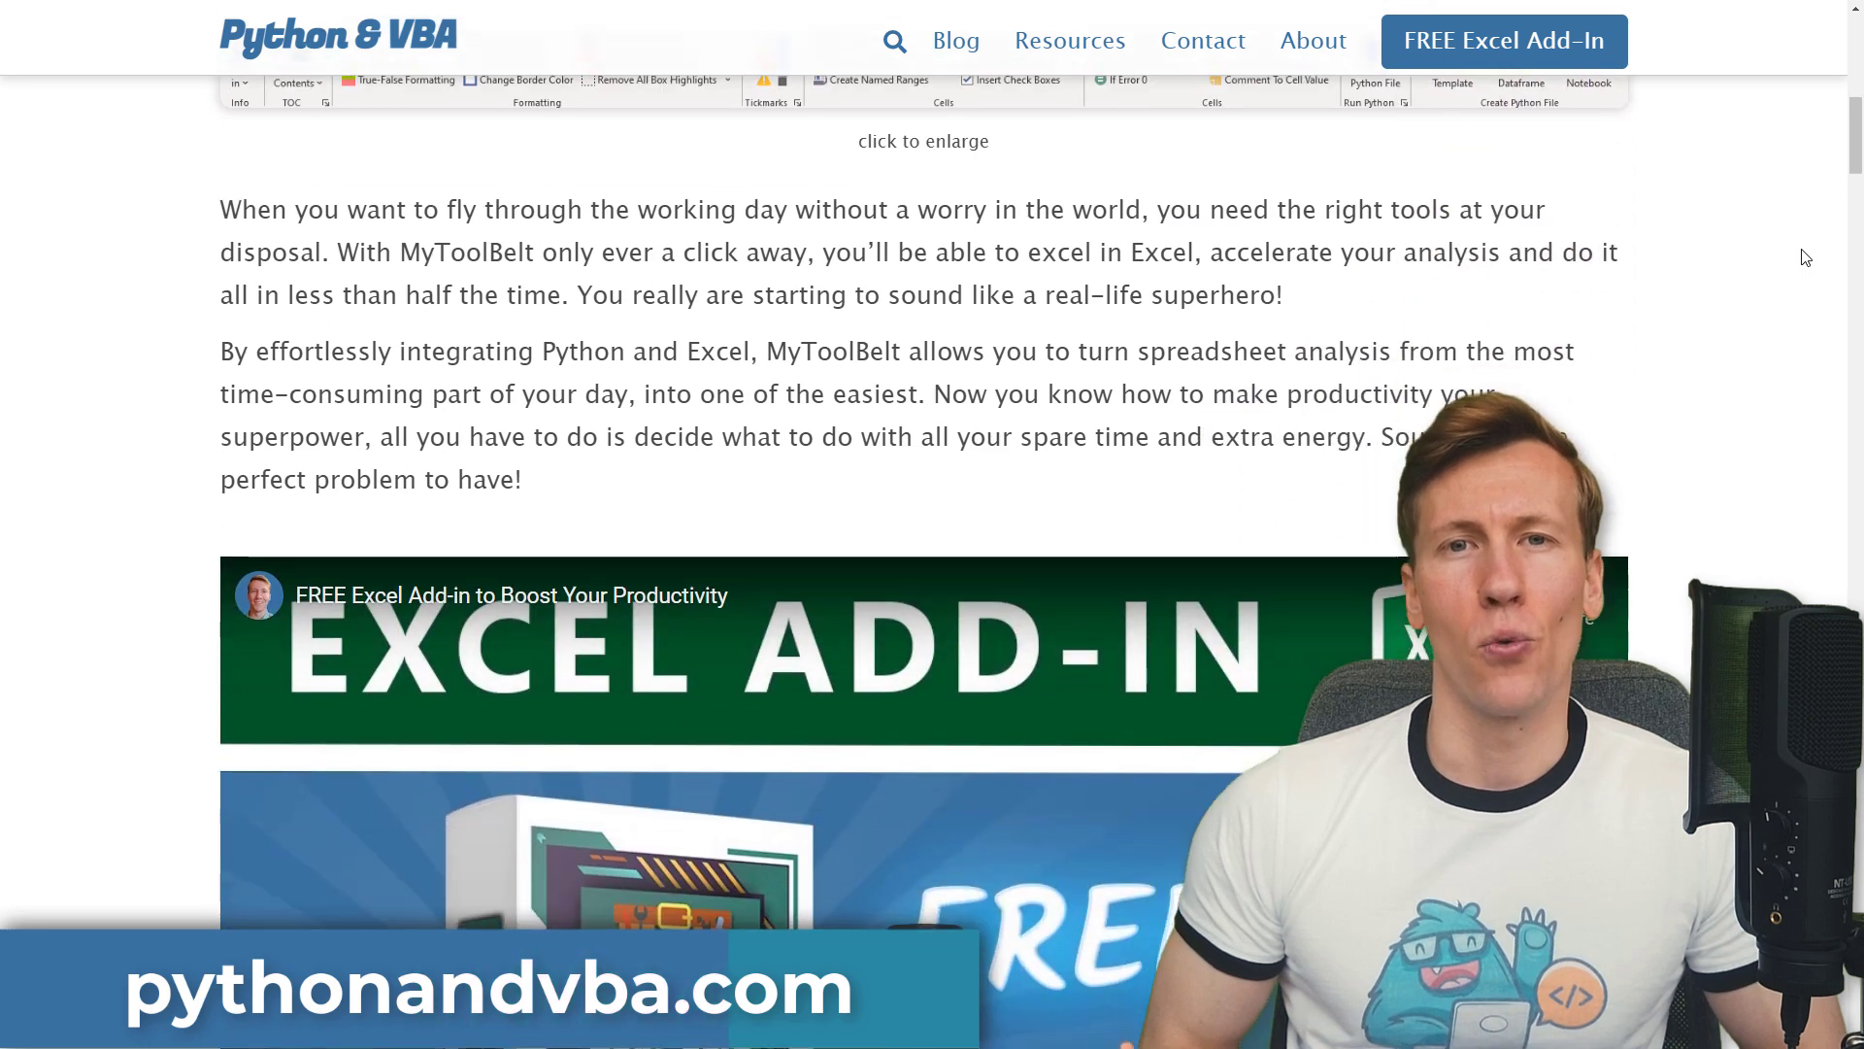
scroll(1803, 257, "down", 3)
scroll(1803, 256, "down", 2)
scroll(1803, 258, "down", 3)
scroll(1804, 257, "down", 2)
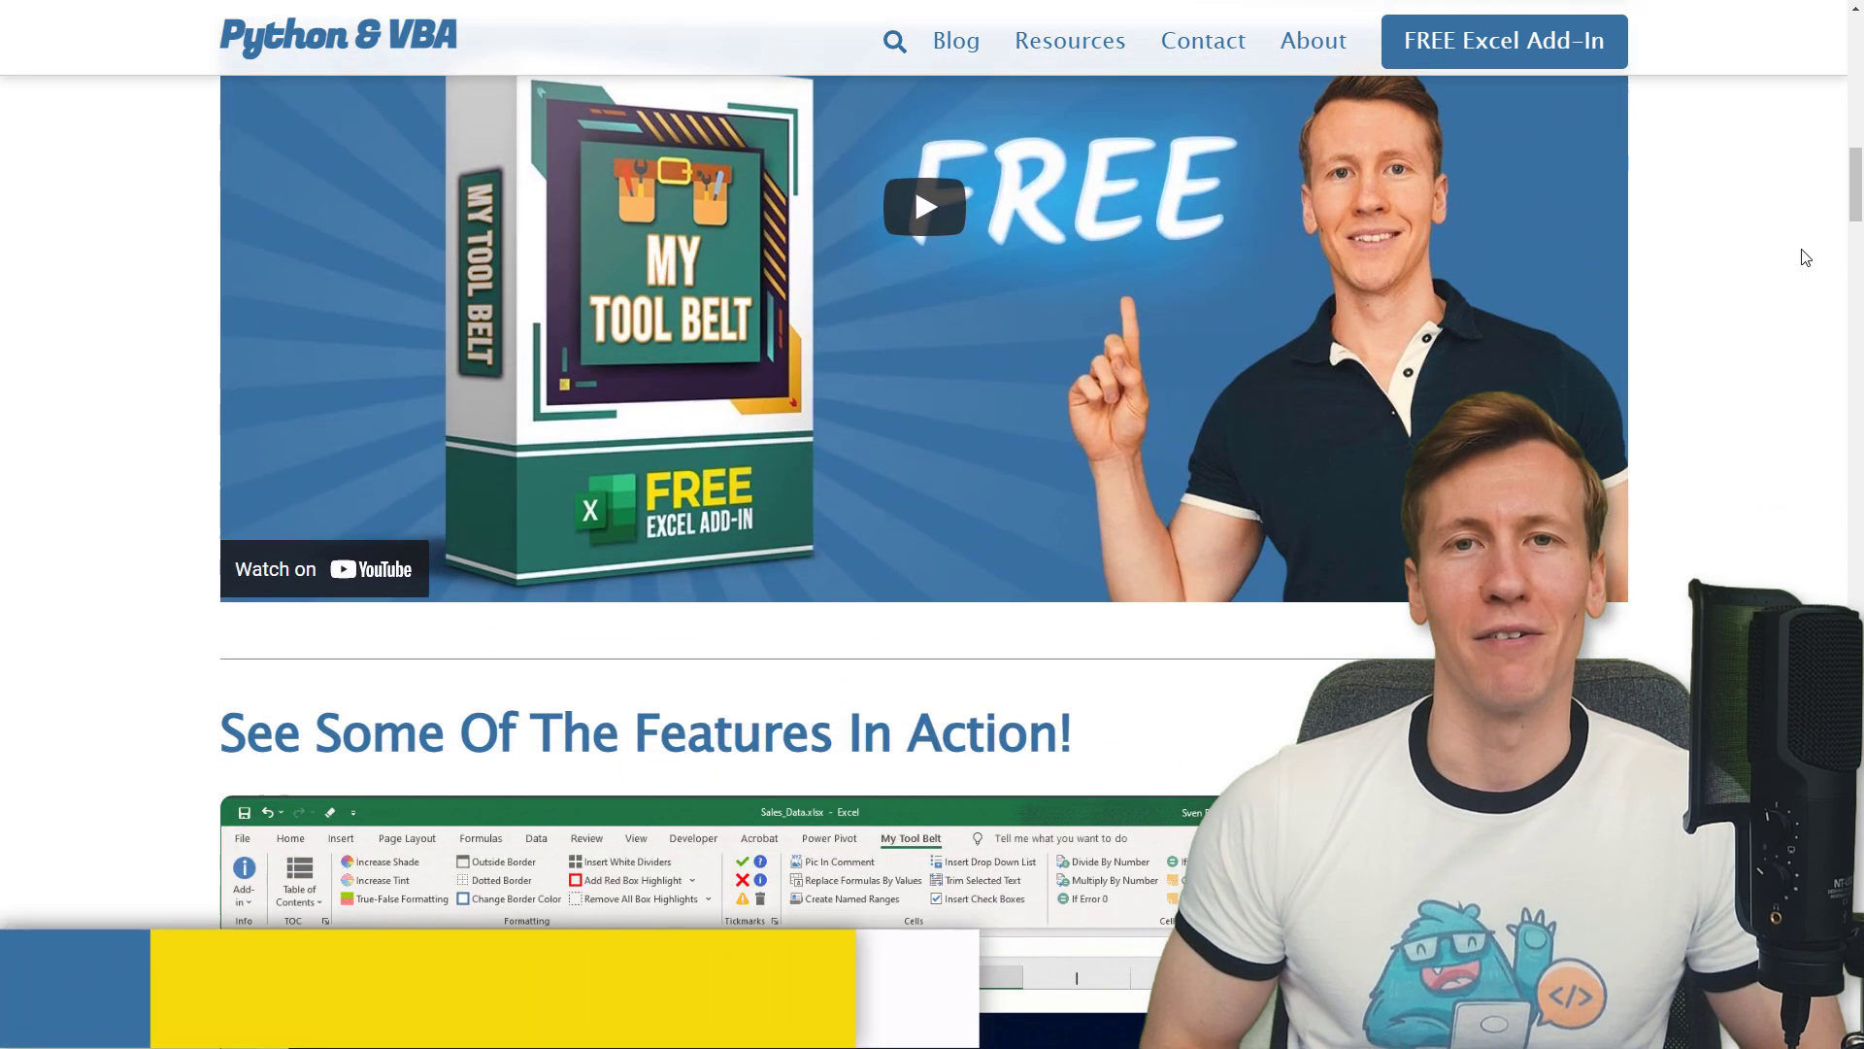
scroll(1803, 256, "down", 3)
scroll(1803, 257, "down", 4)
scroll(1803, 256, "down", 2)
scroll(1803, 257, "down", 2)
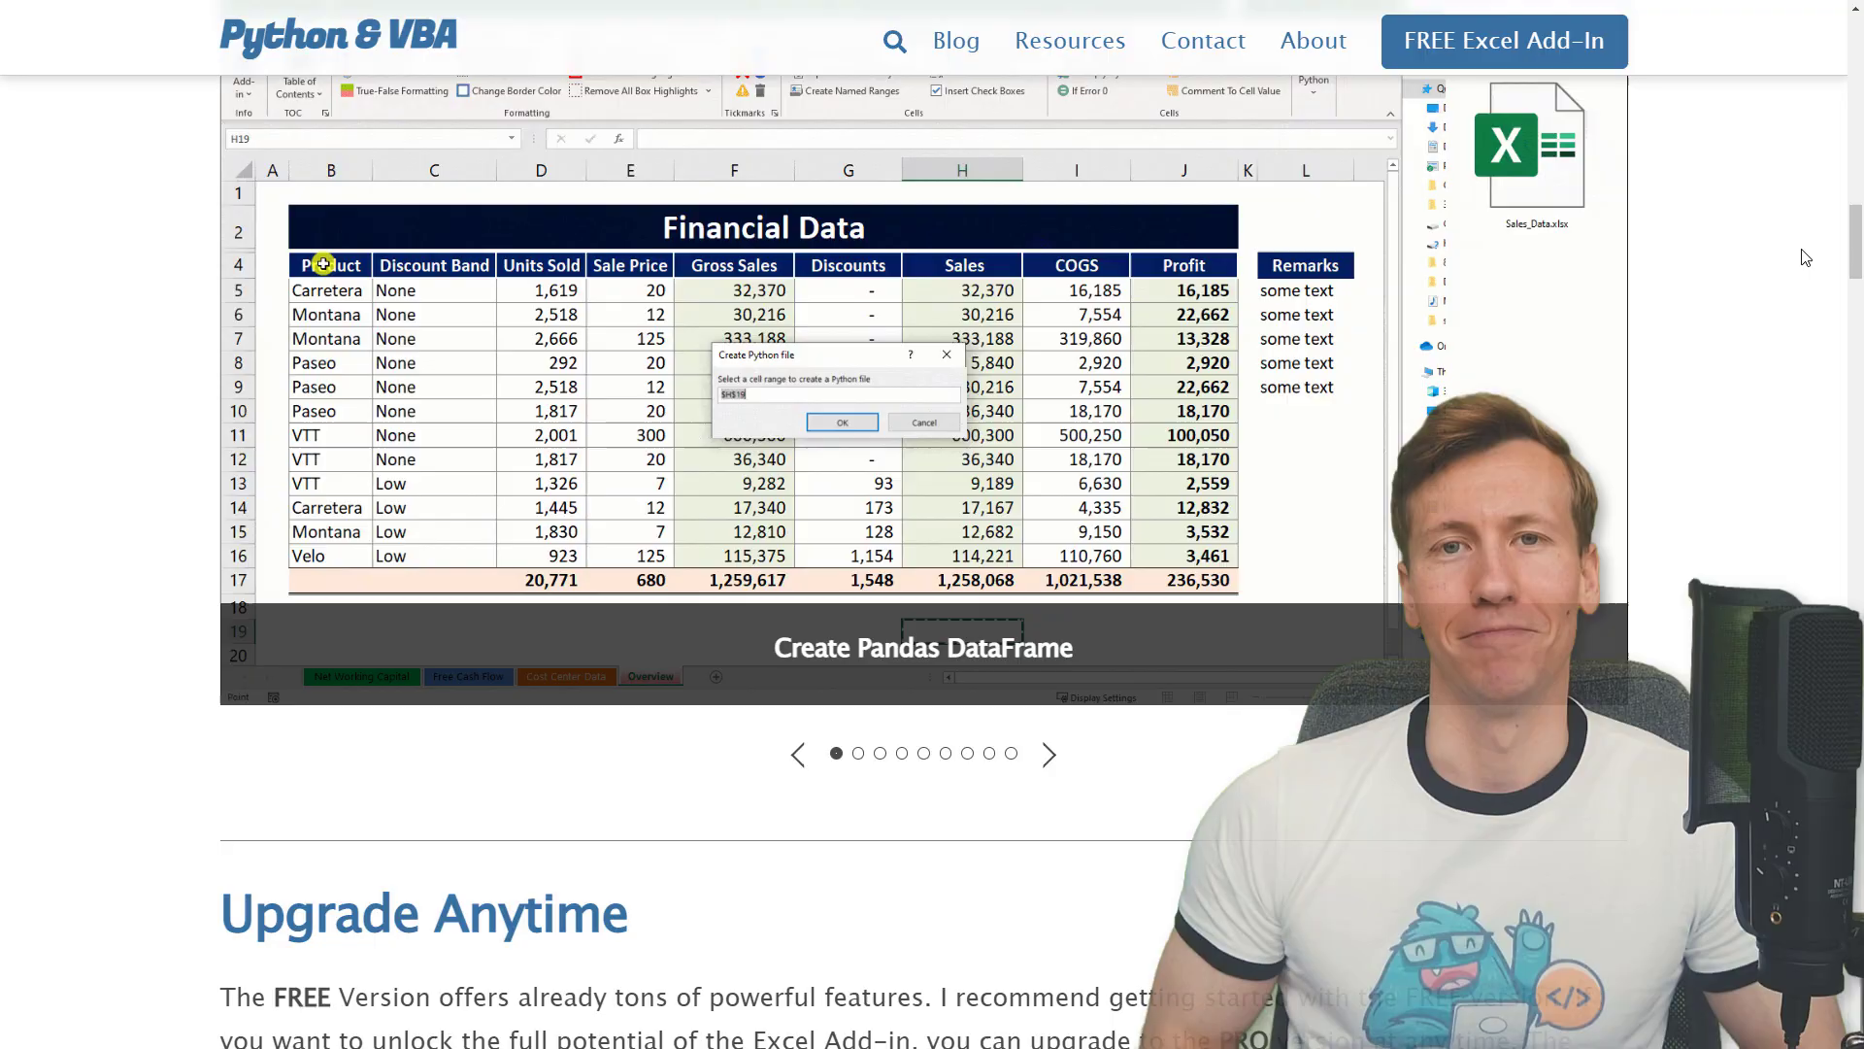
scroll(1804, 256, "down", 2)
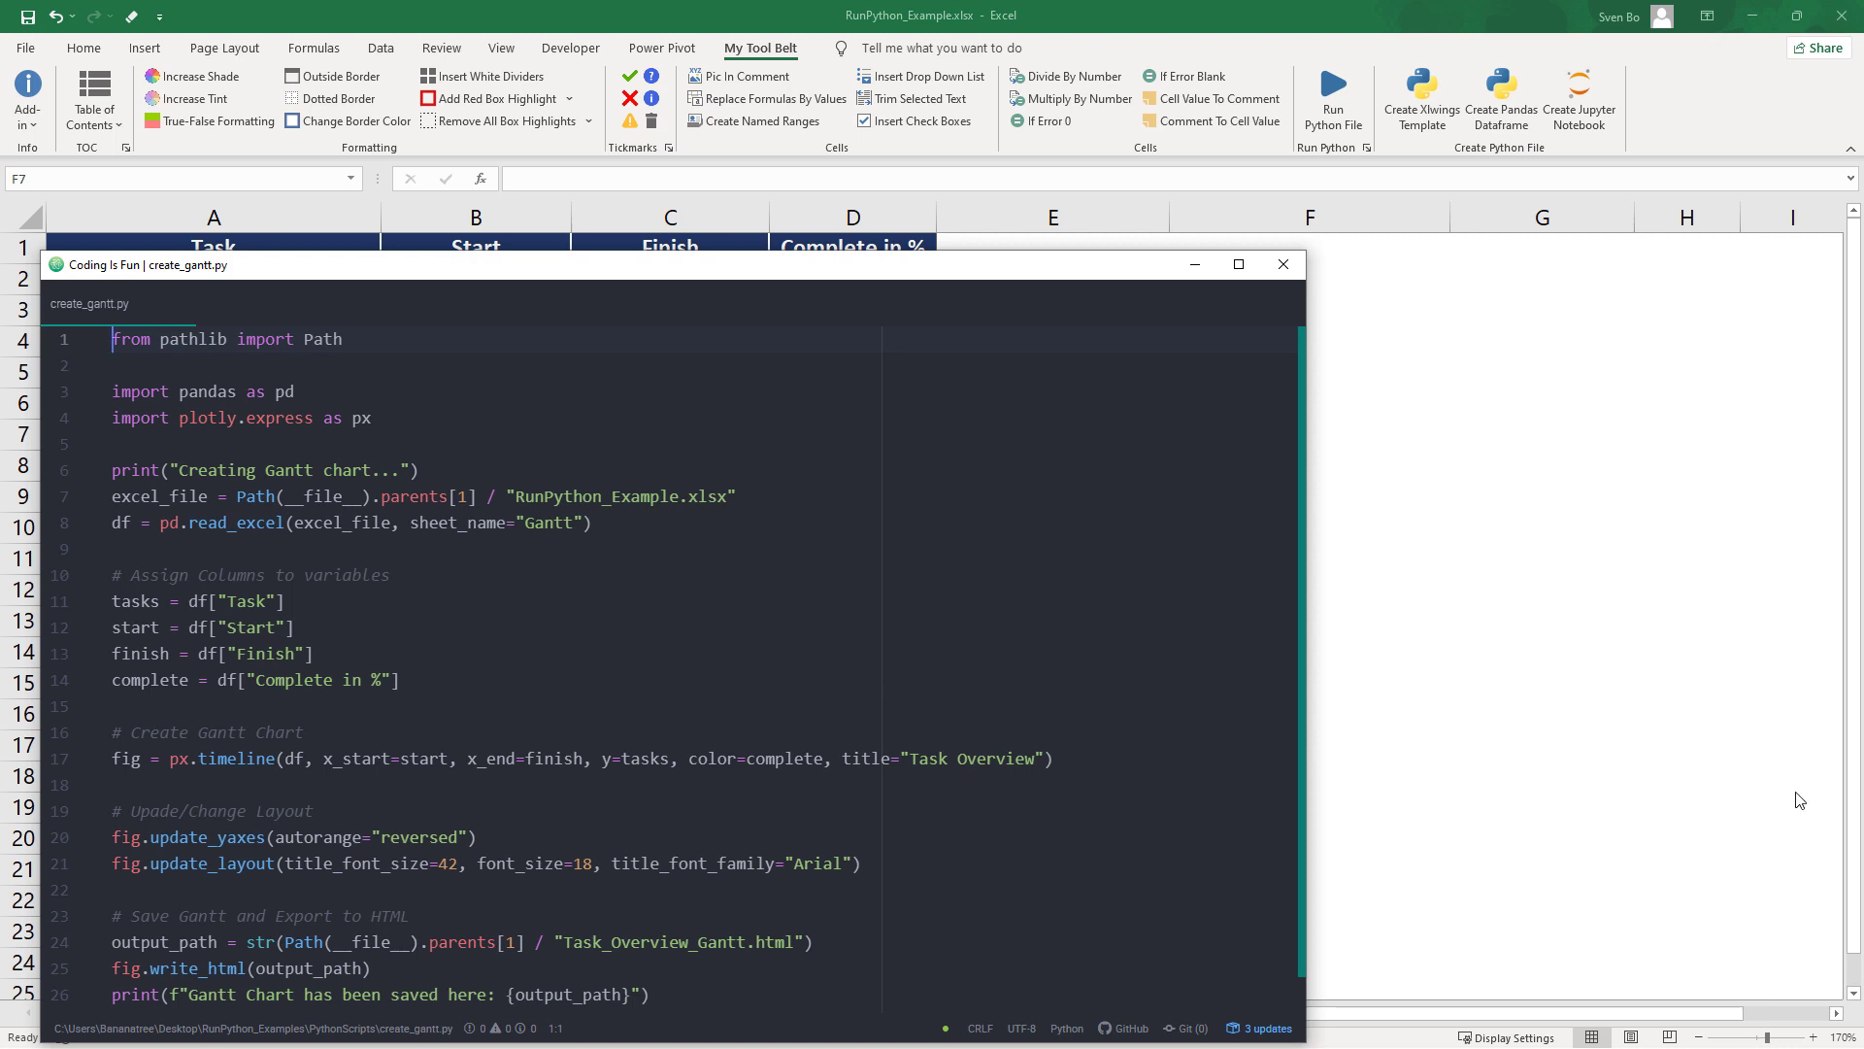
- Close the script's code window and move the active cell up to F2
left_click(1283, 265)
key("Up")
key("Up")
key("Up")
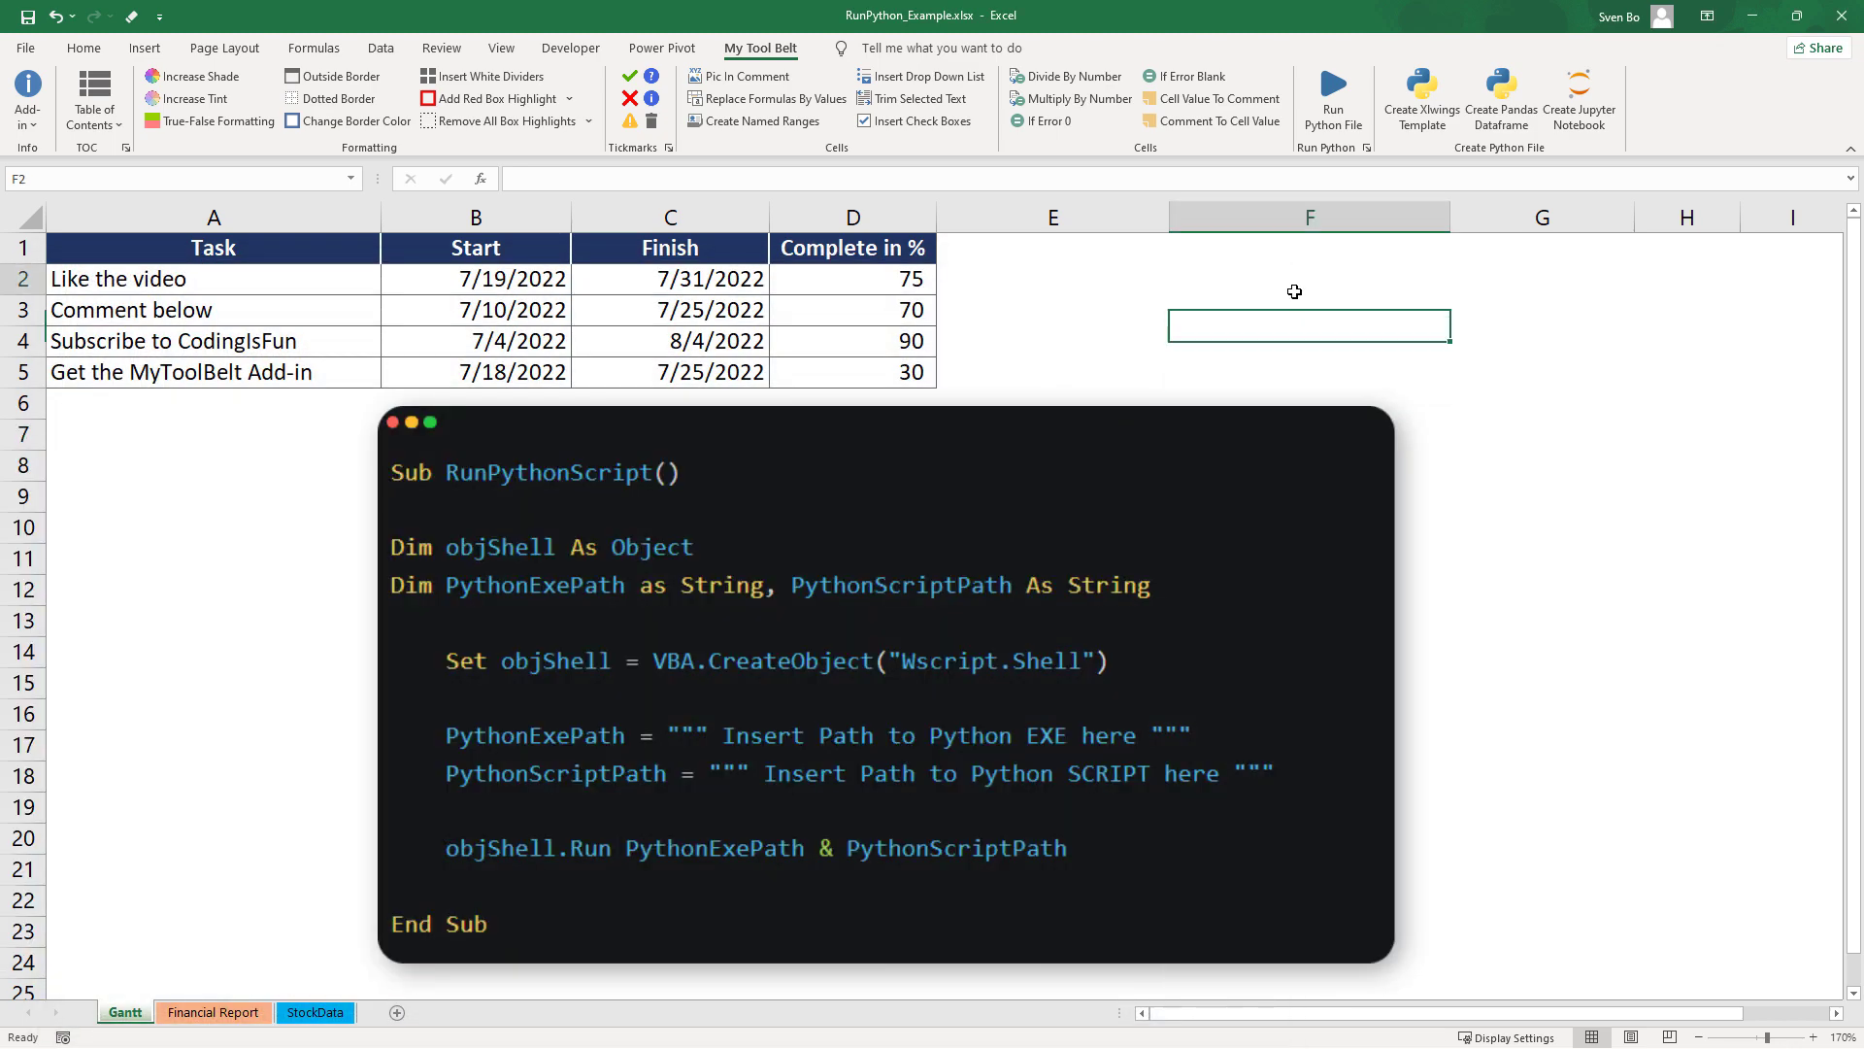
key("Up")
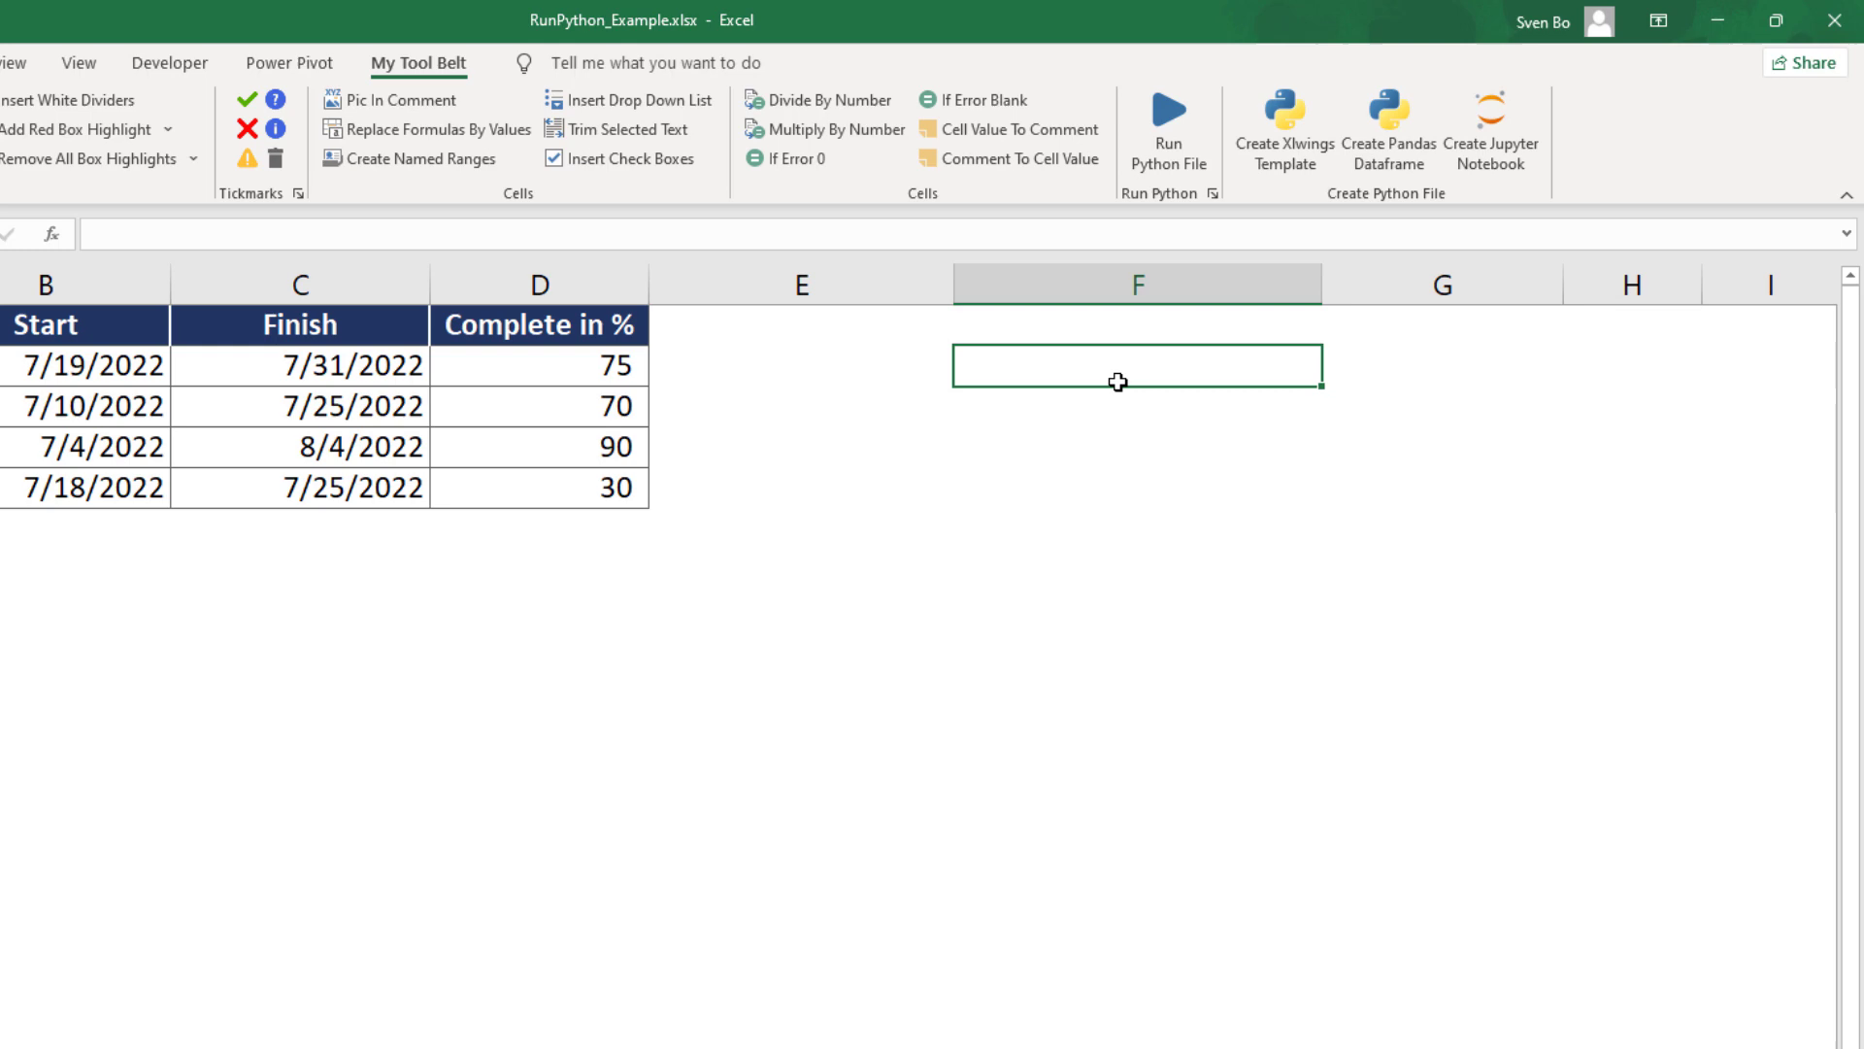
- Attempt a Python run, agree to pick an interpreter, then close and reopen Python Settings
left_click(1168, 111)
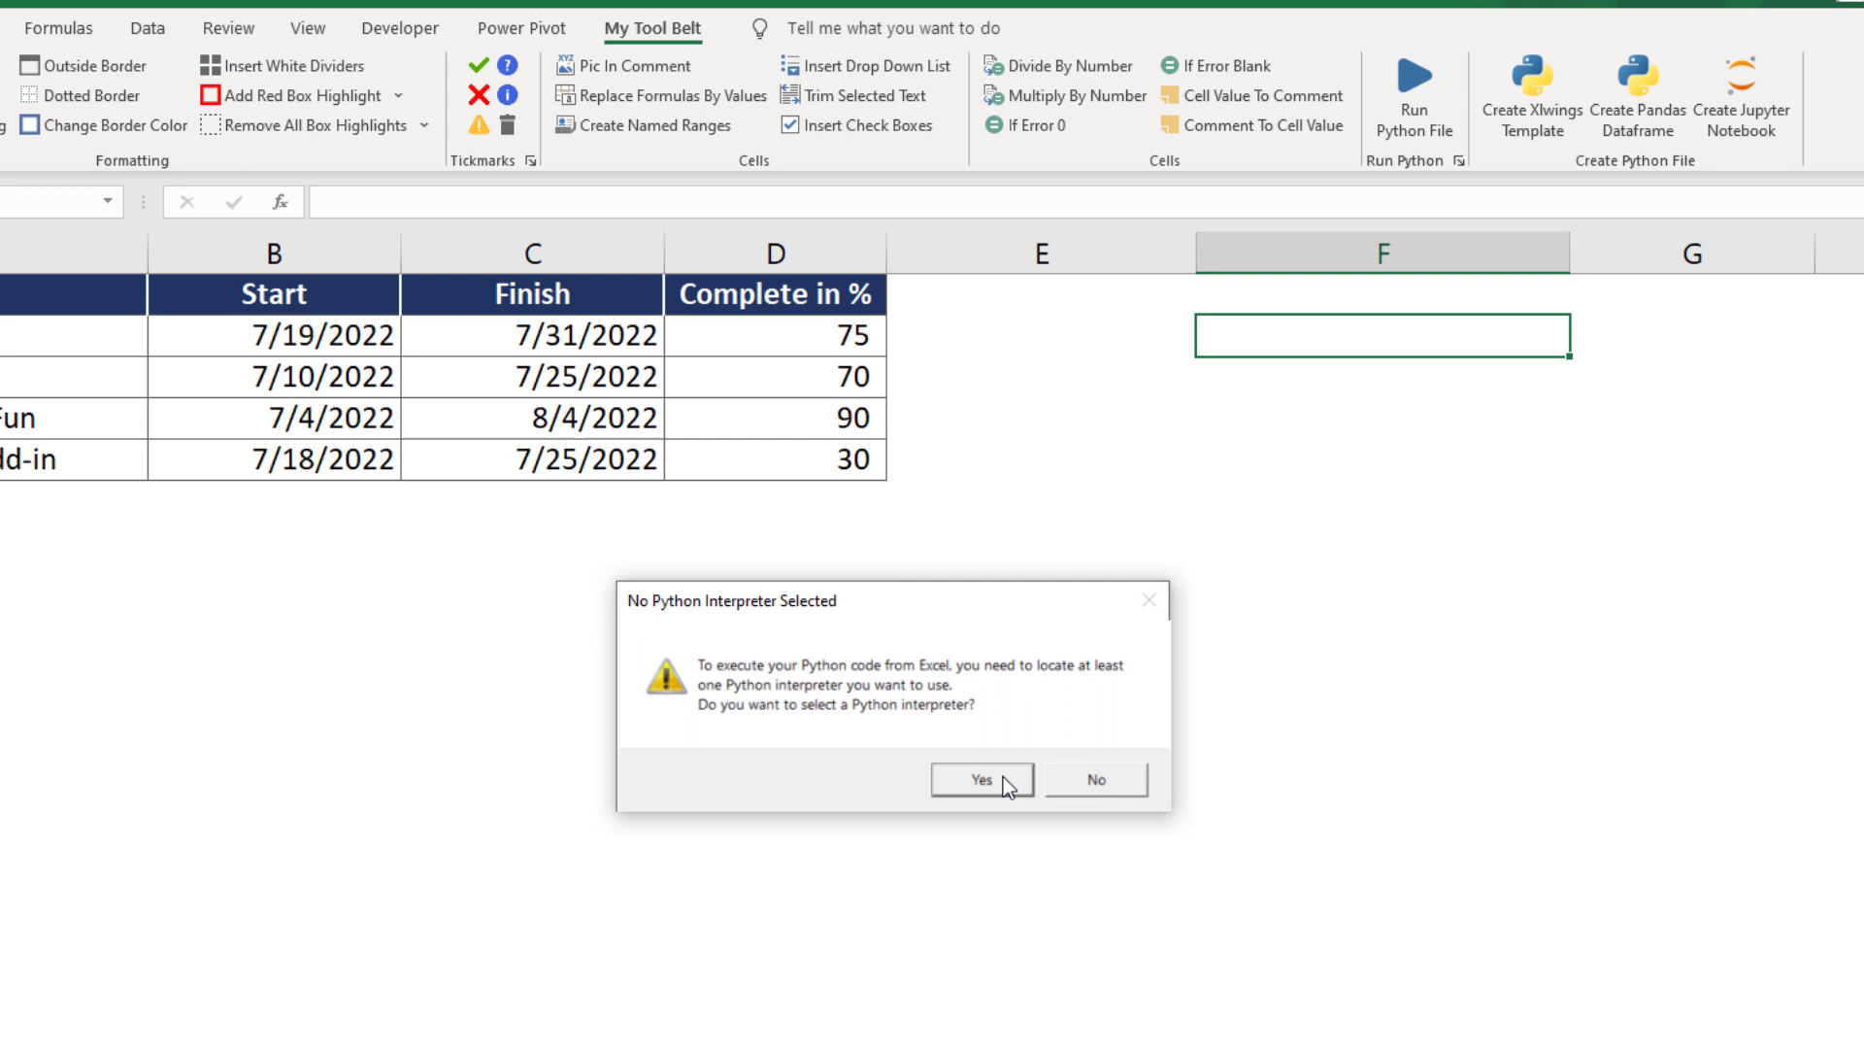
left_click(1004, 783)
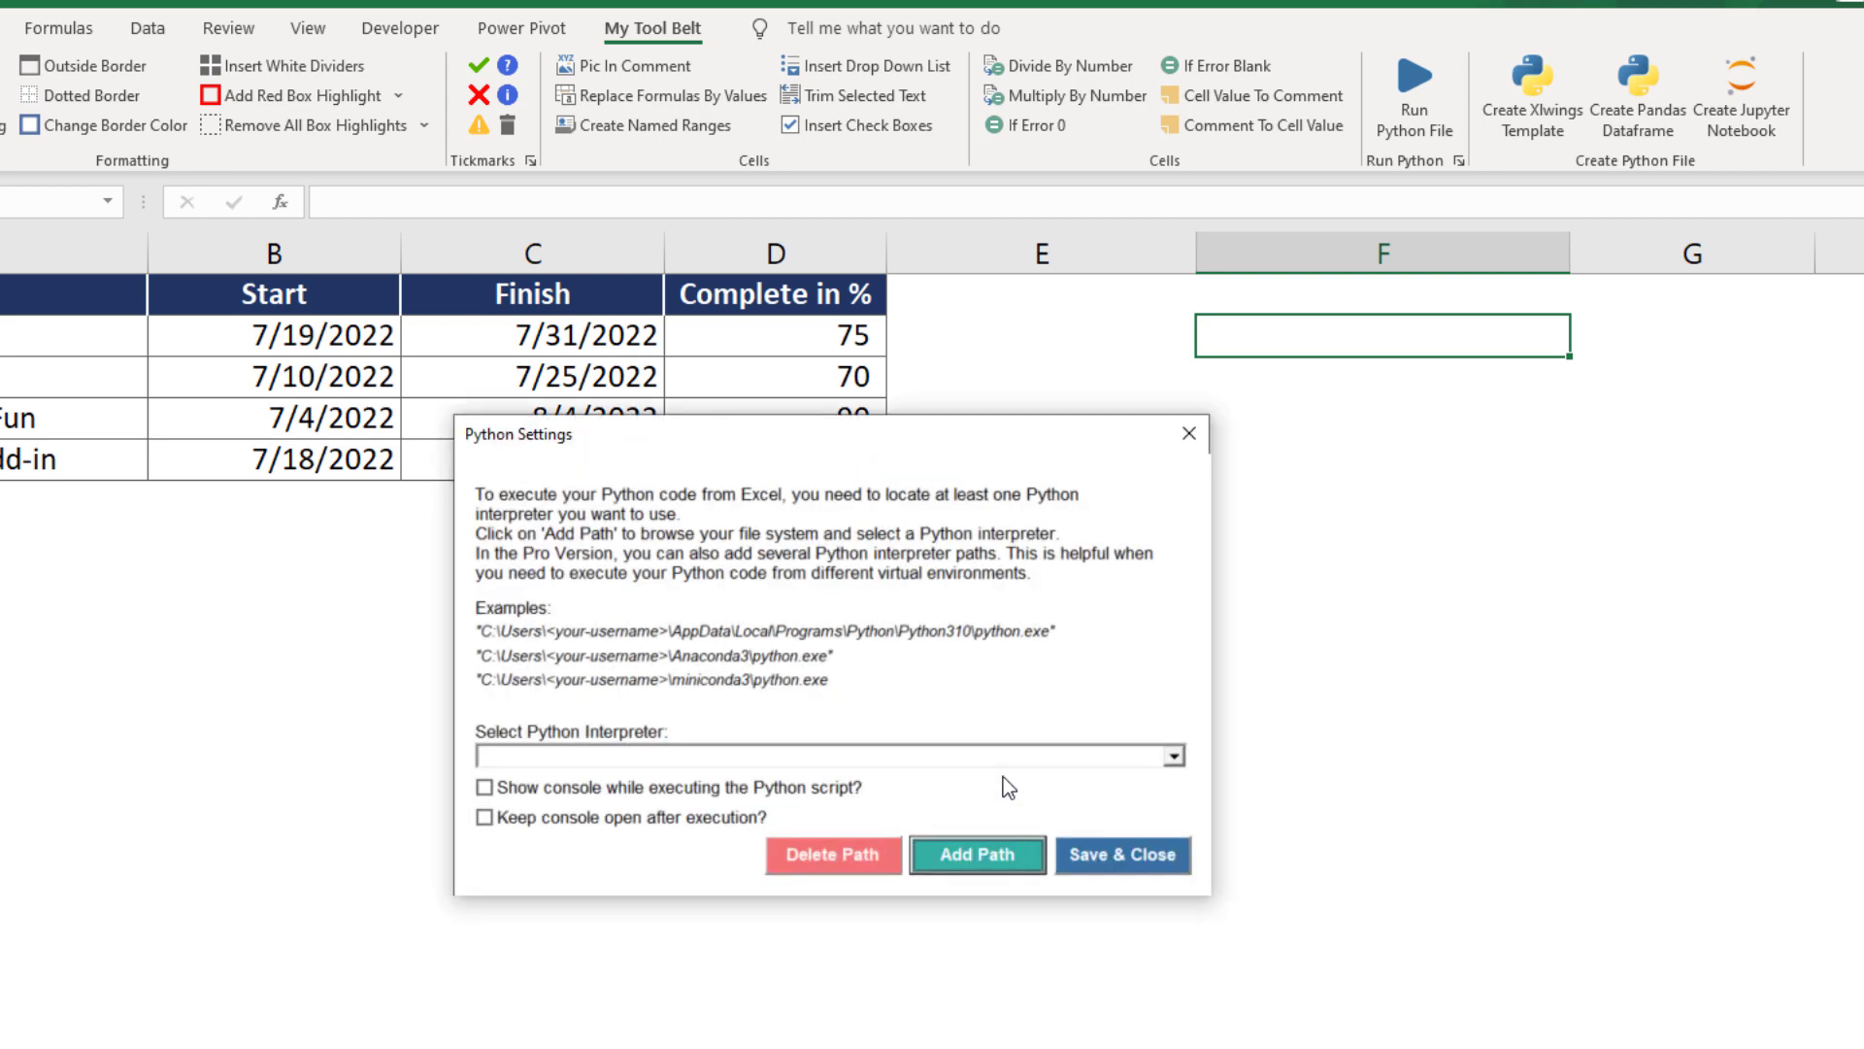
left_click(1187, 435)
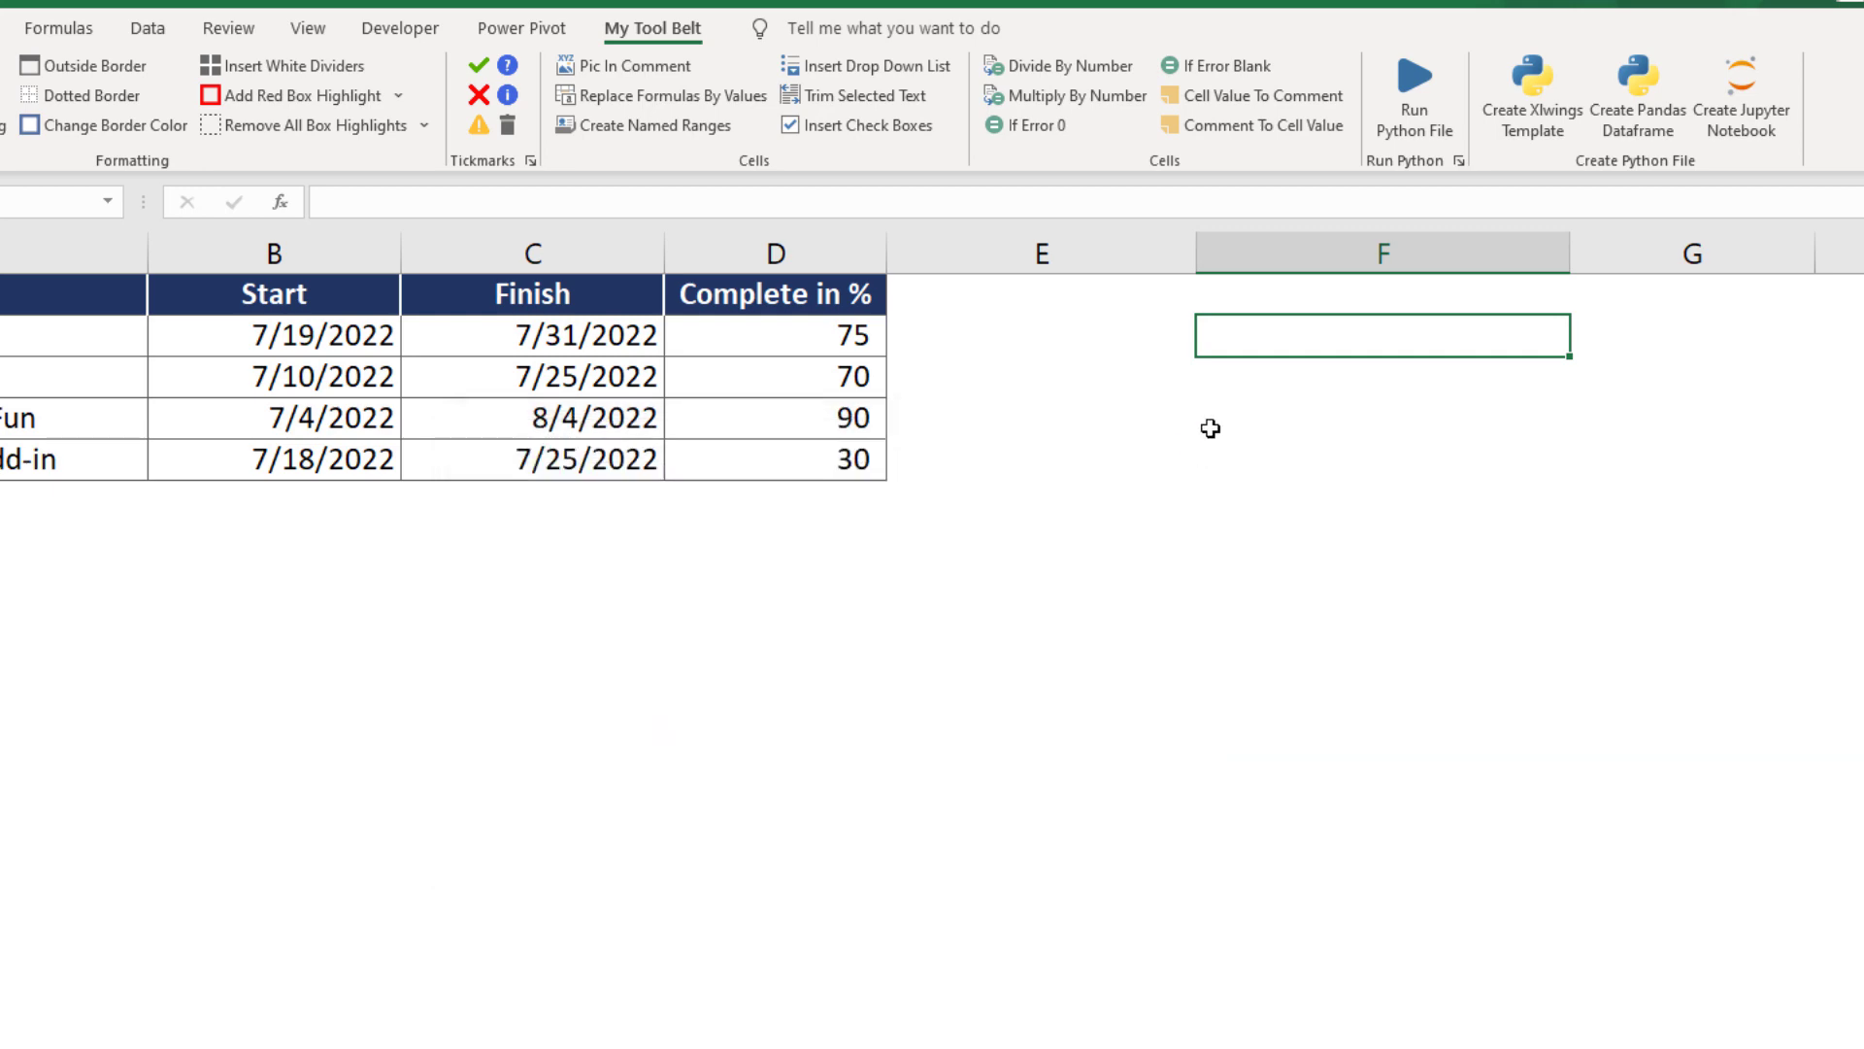
left_click(1457, 161)
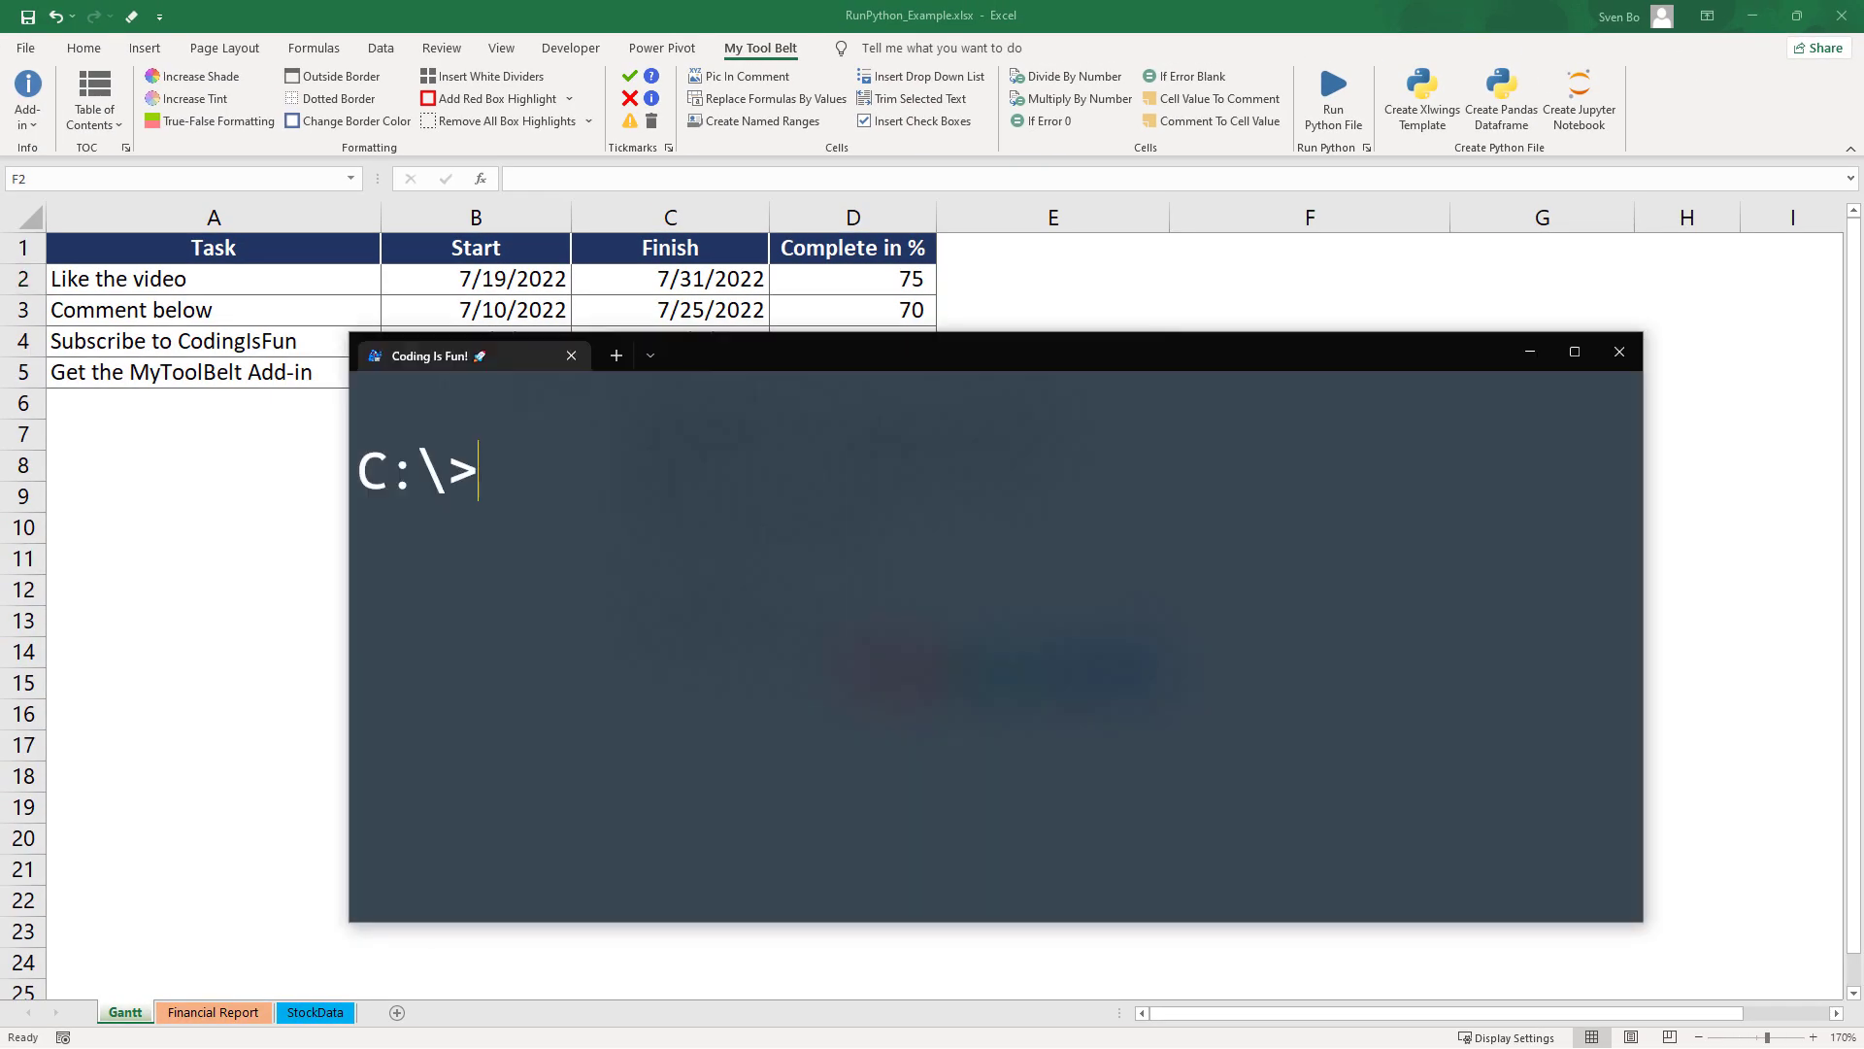
type("where pyt")
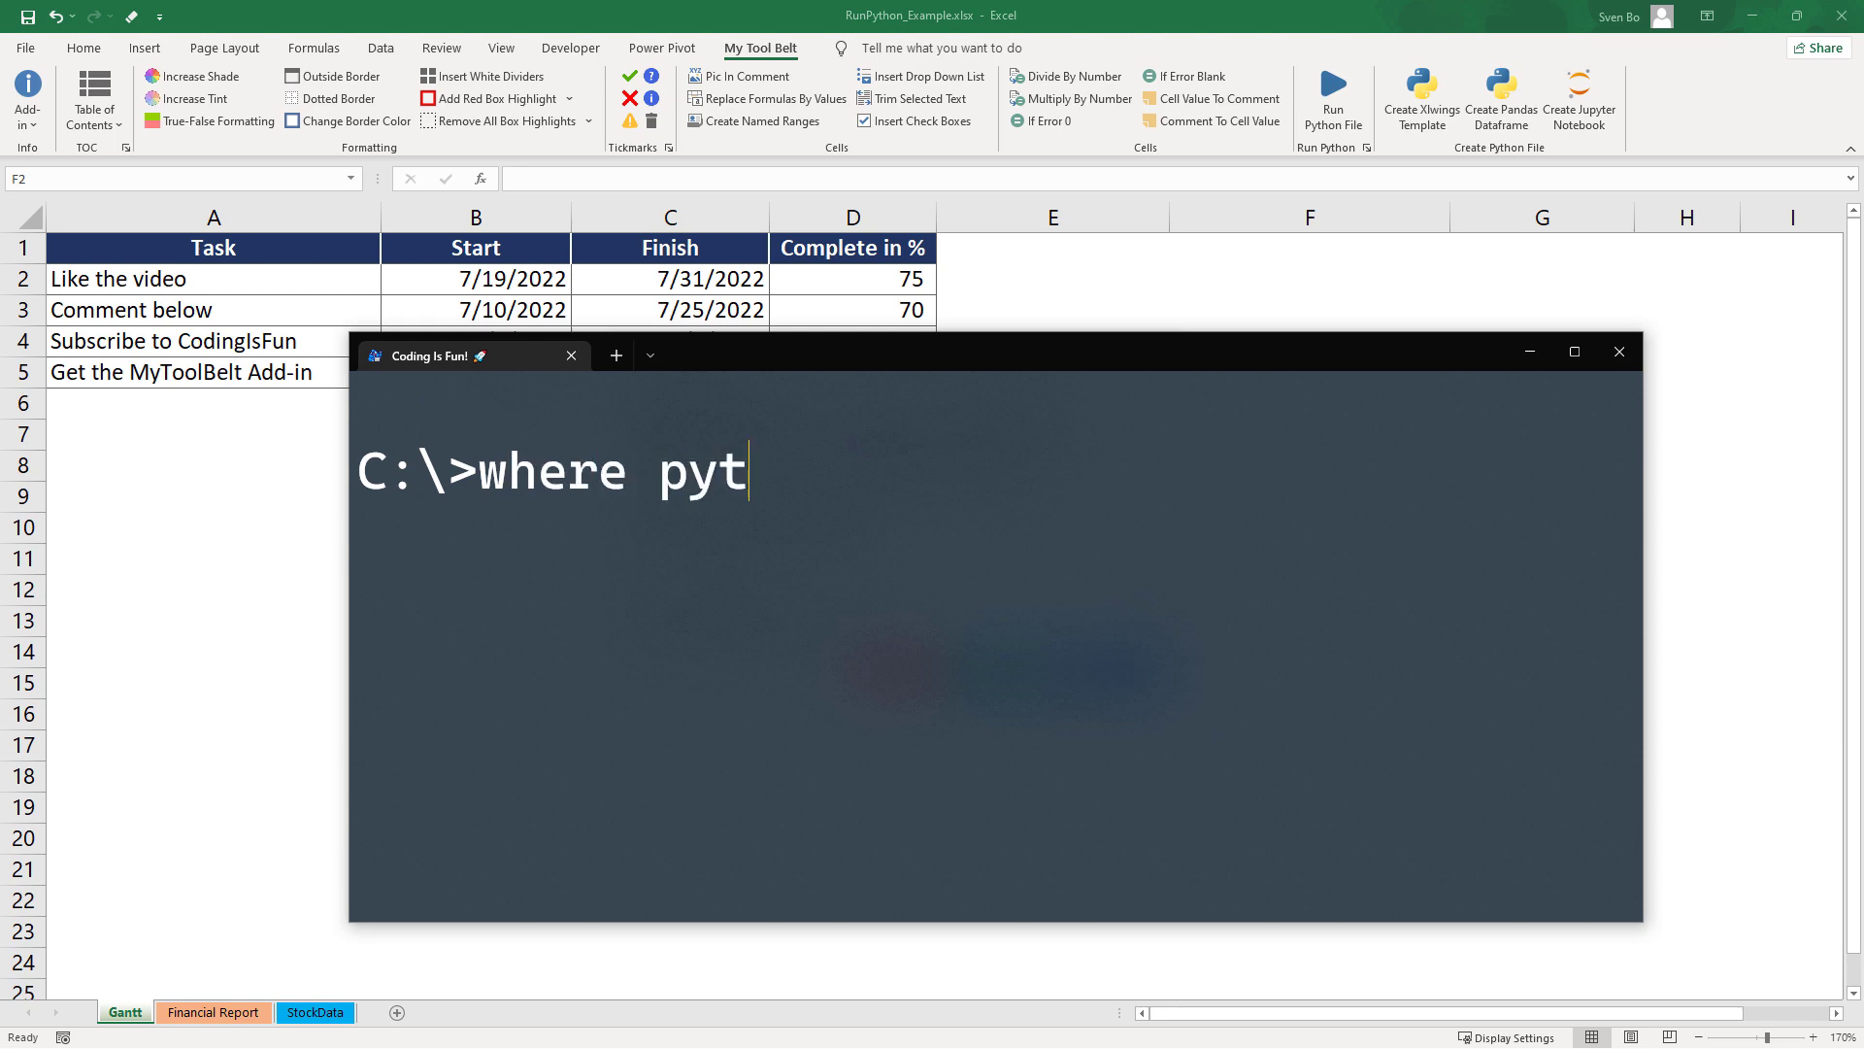
type("hon")
- Locate python via 'where python' and save miniconda3\python.exe as the interpreter
key("Return")
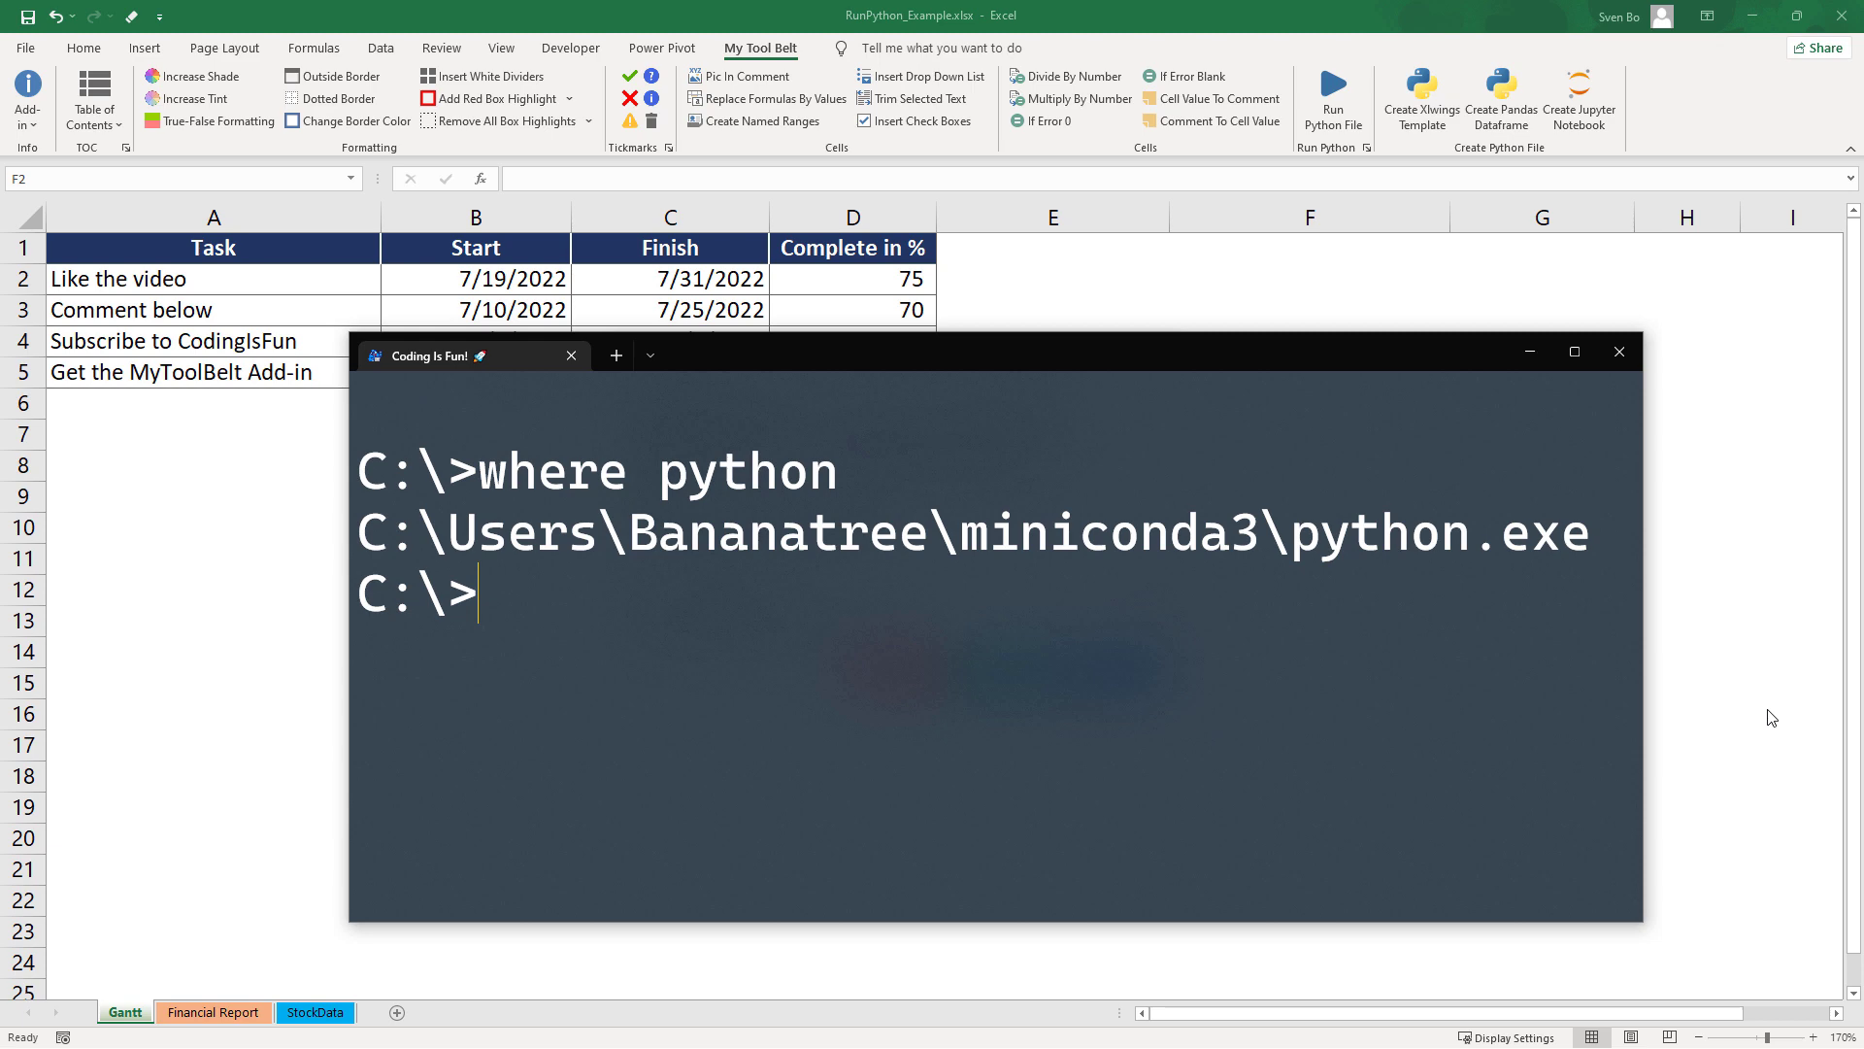
left_click(1529, 355)
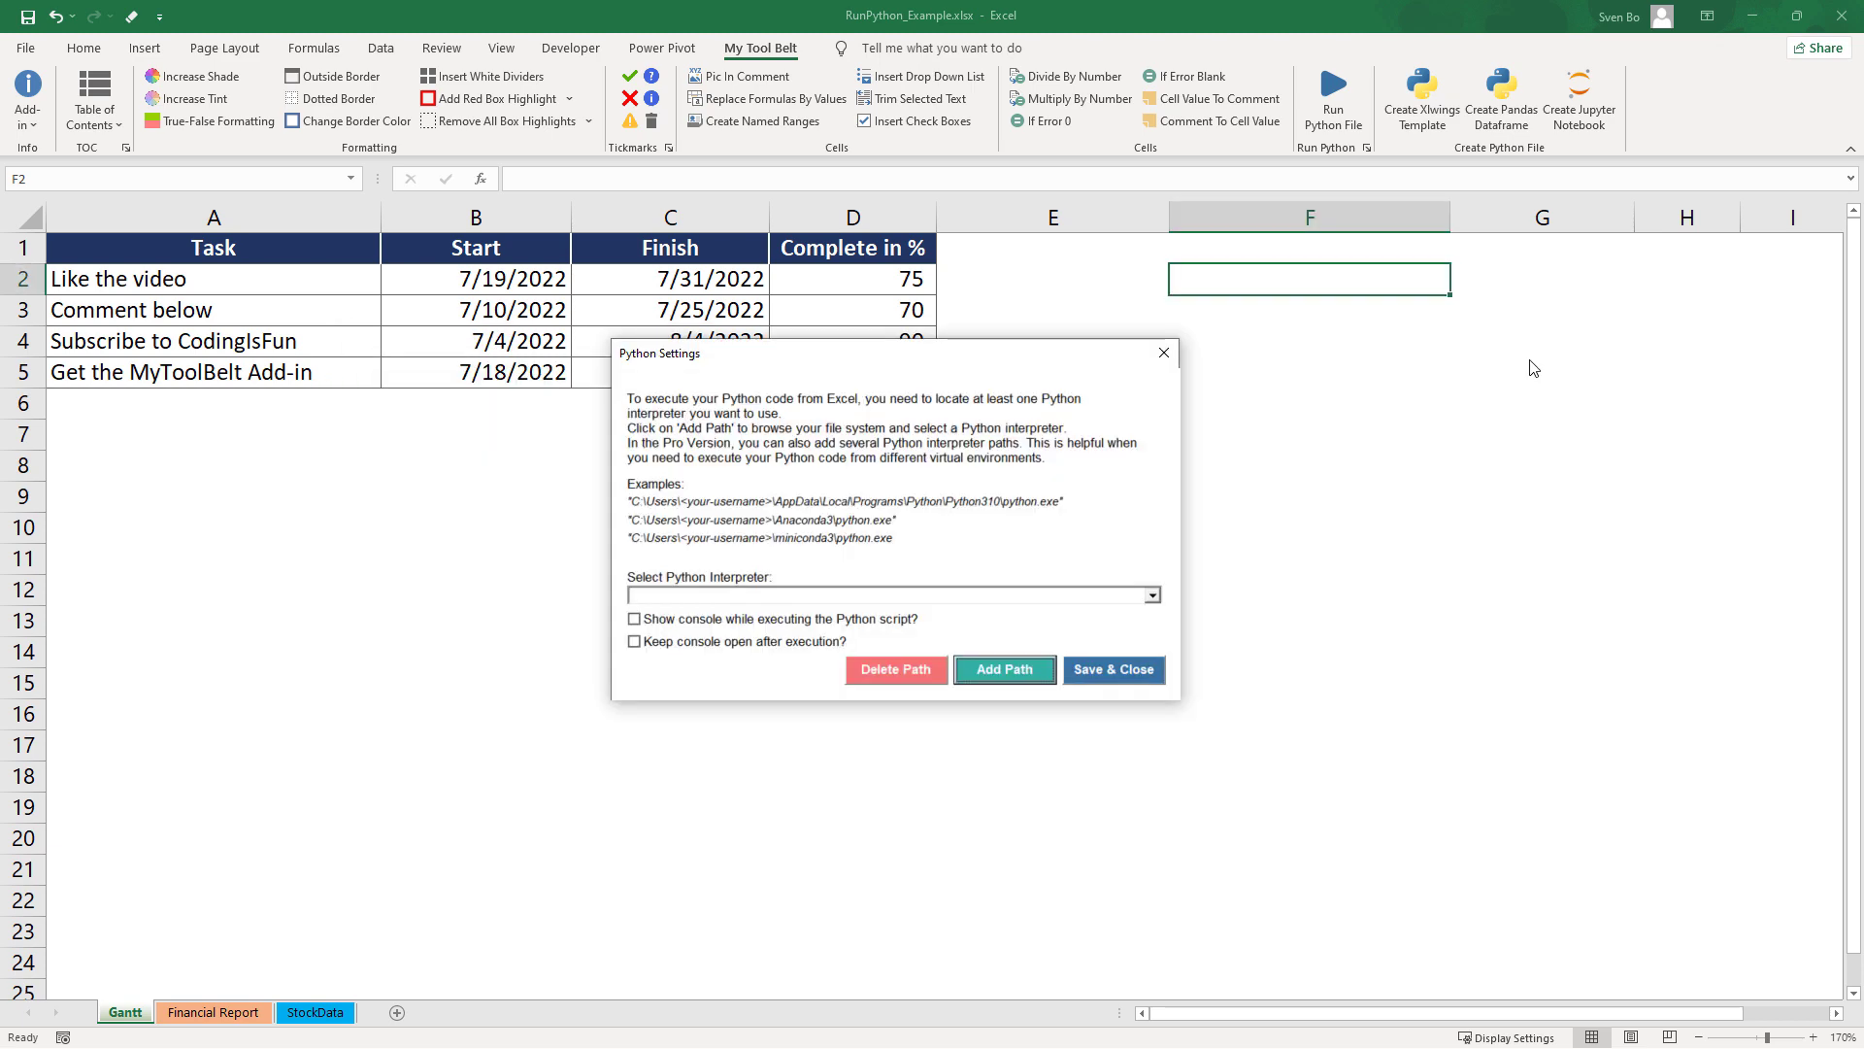
left_click(1005, 674)
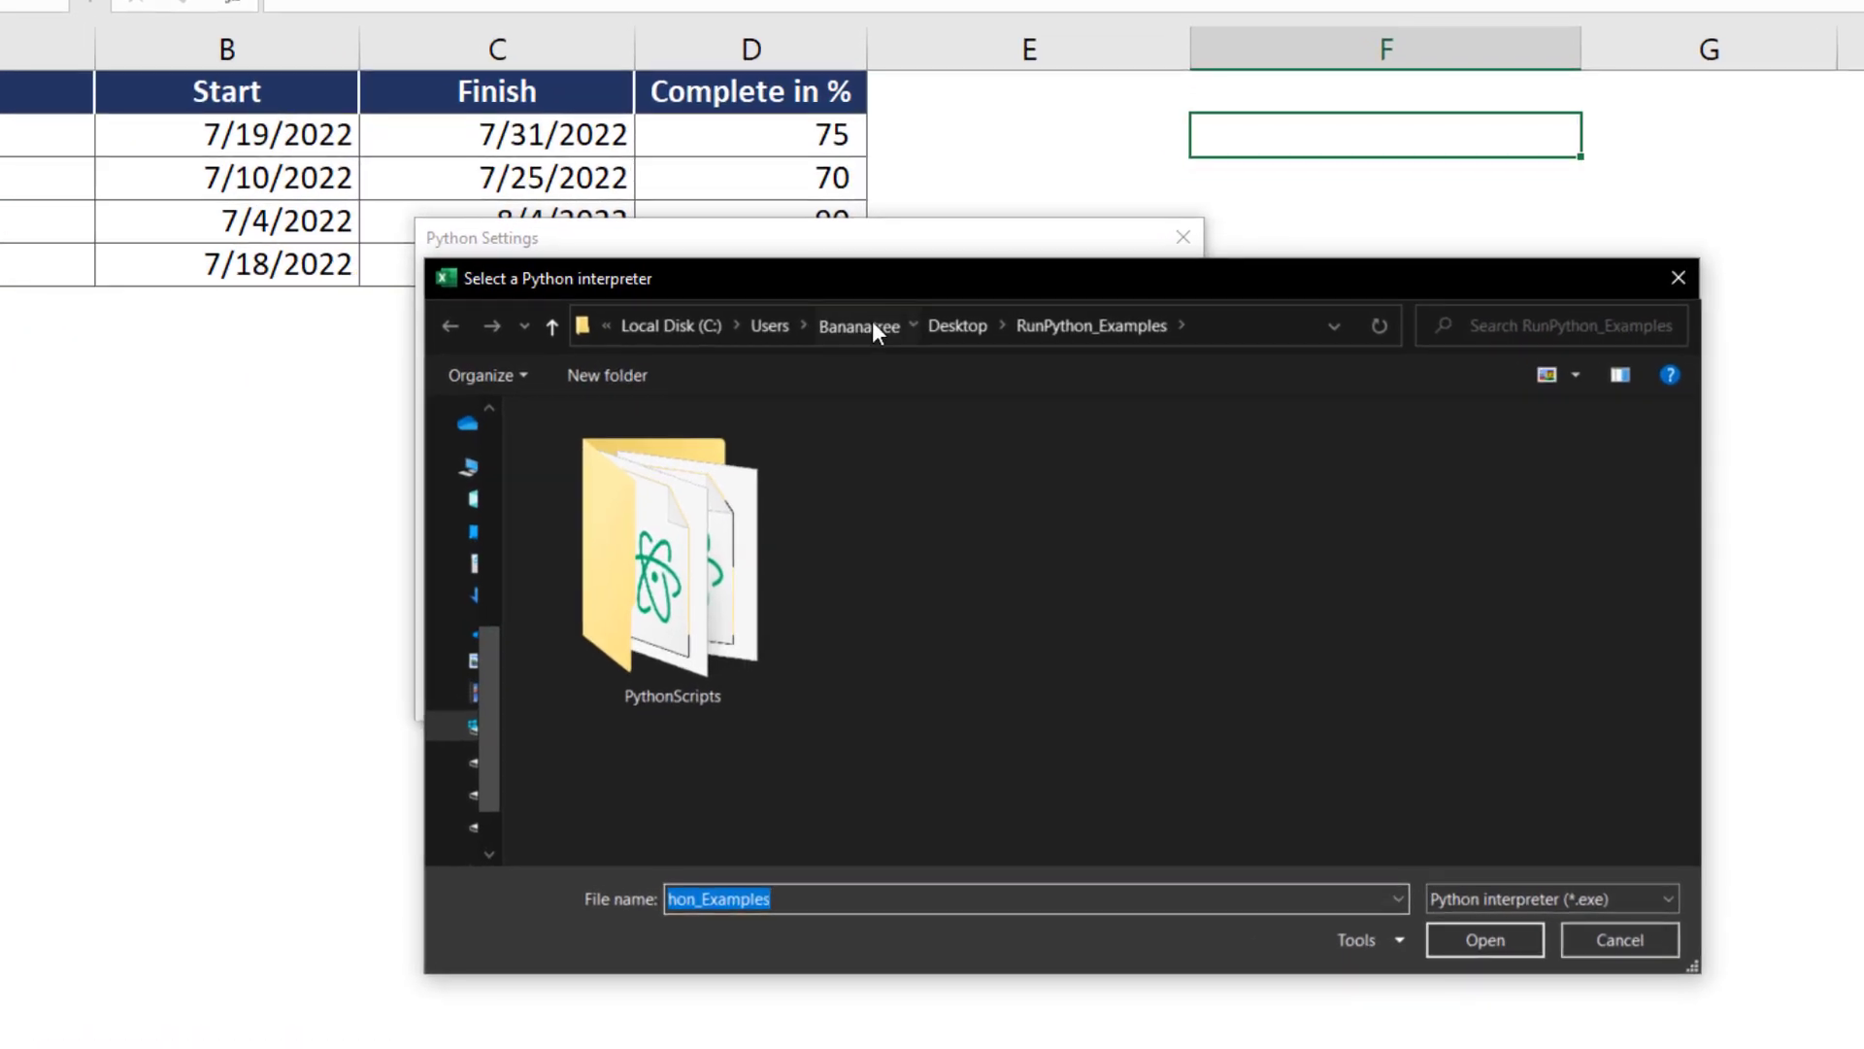
left_click(874, 322)
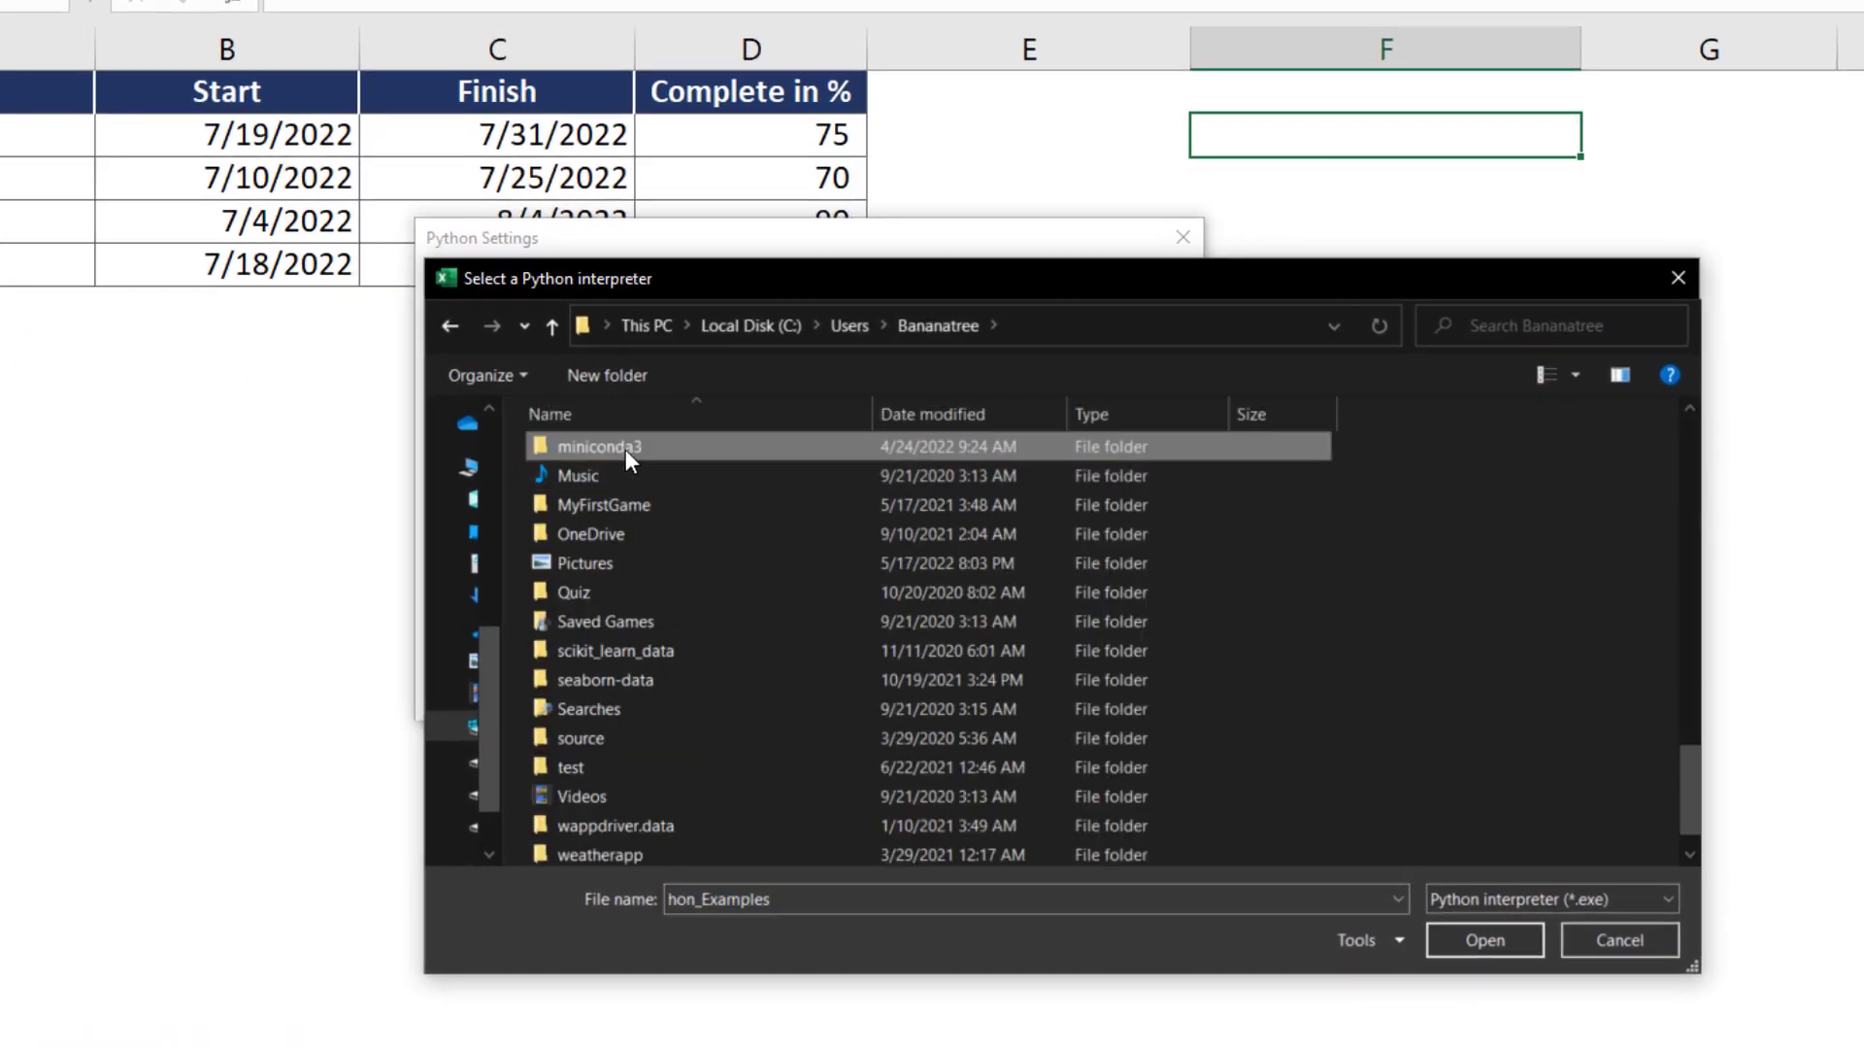
double_click(625, 448)
scroll(624, 452, "down", 3)
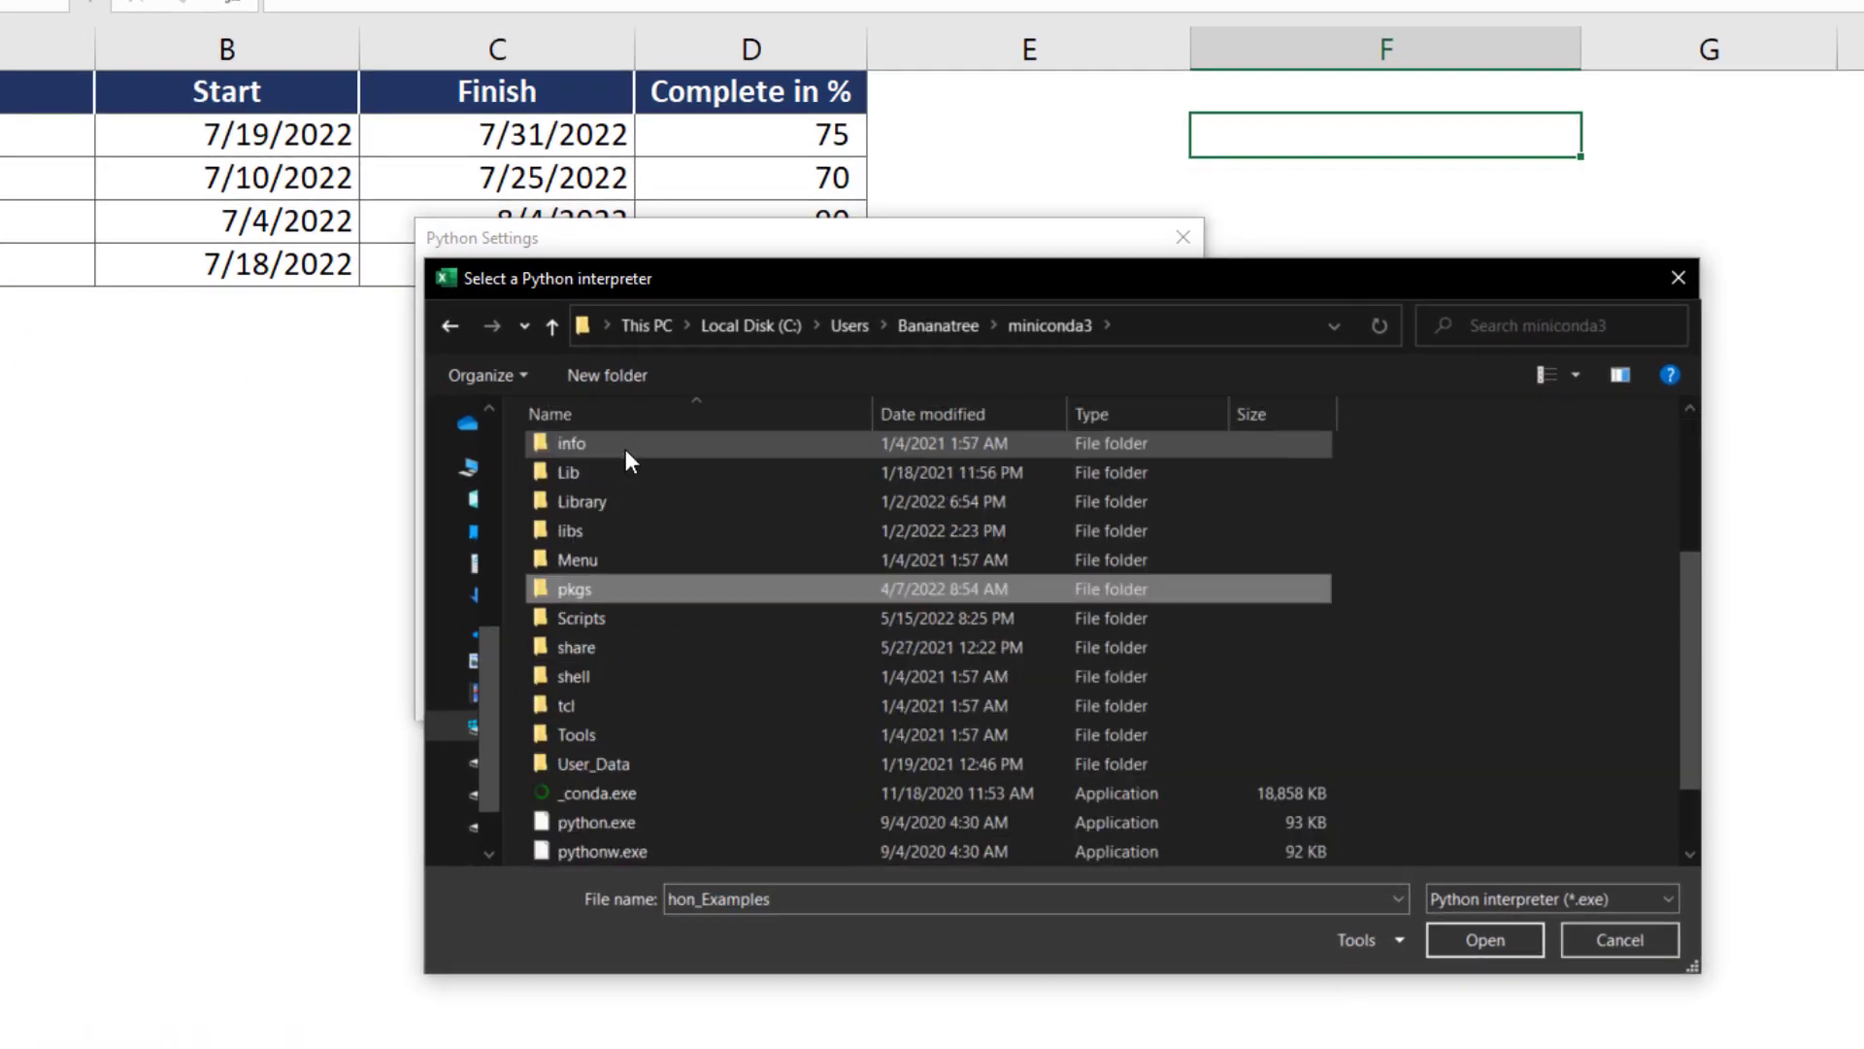
left_click(610, 736)
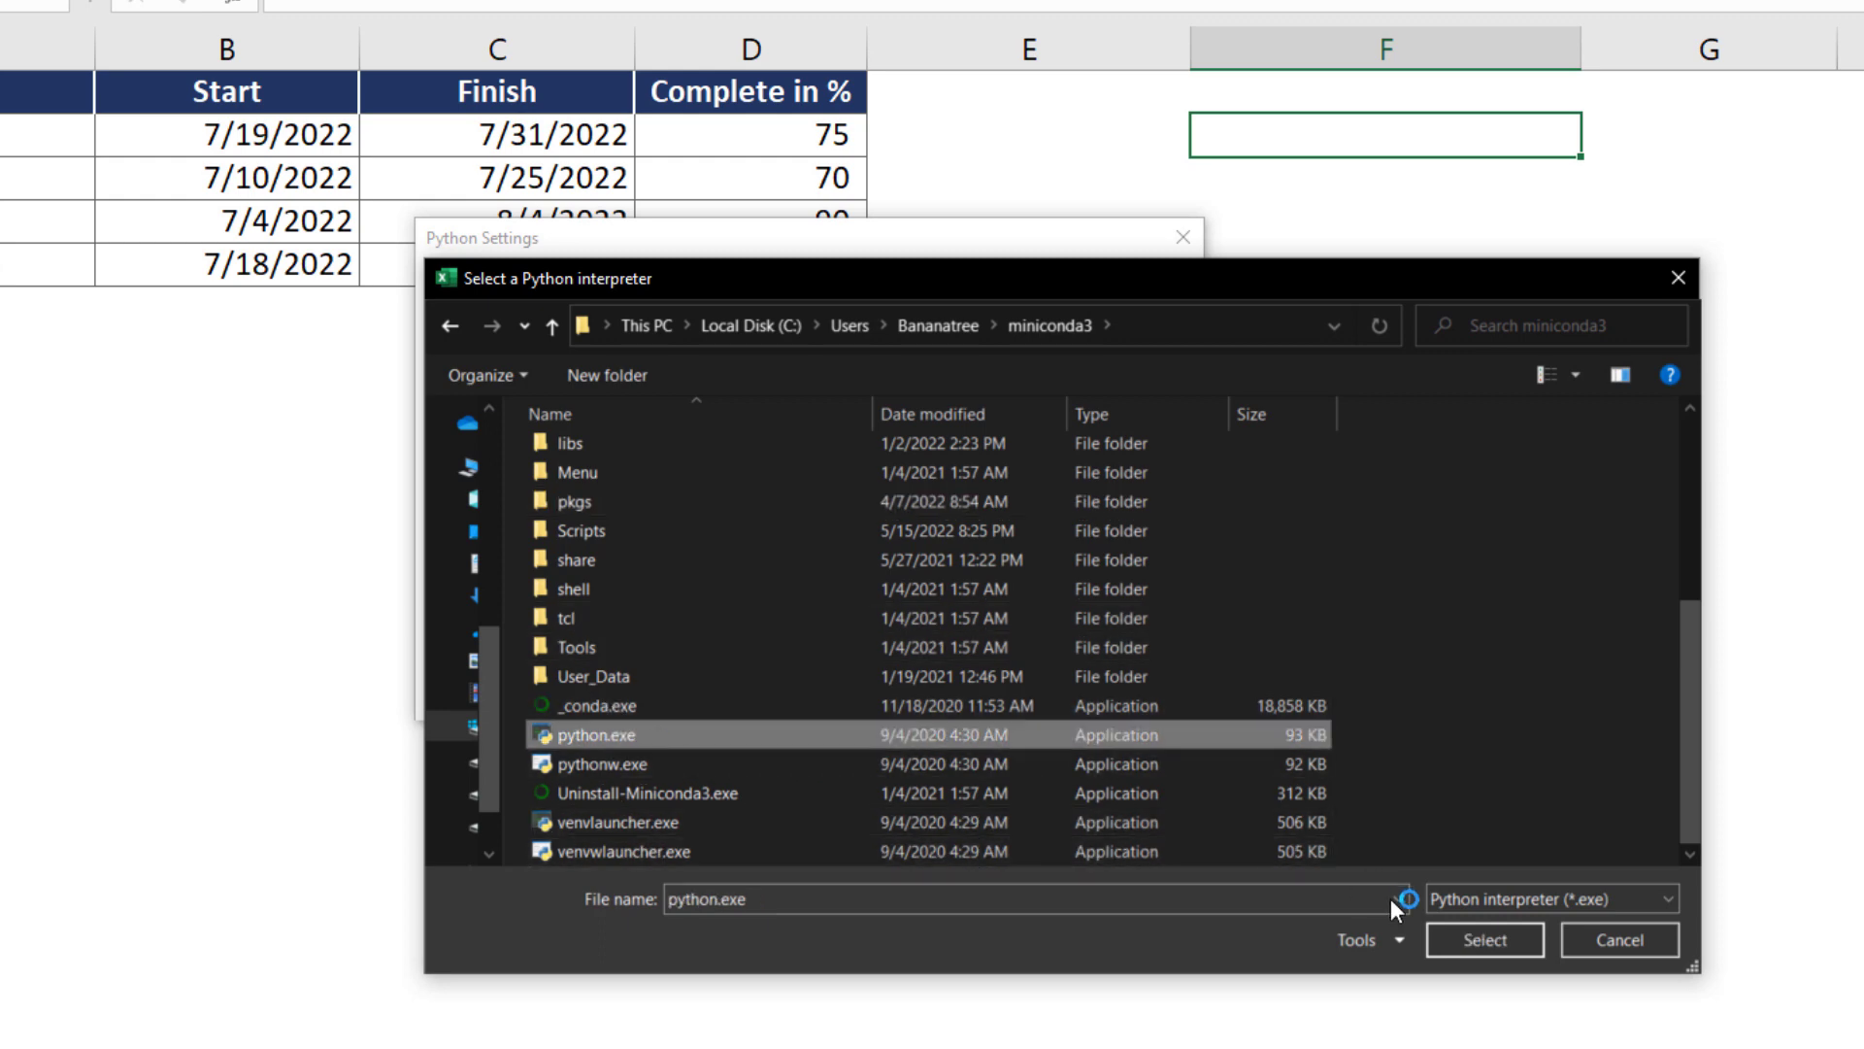
left_click(1472, 934)
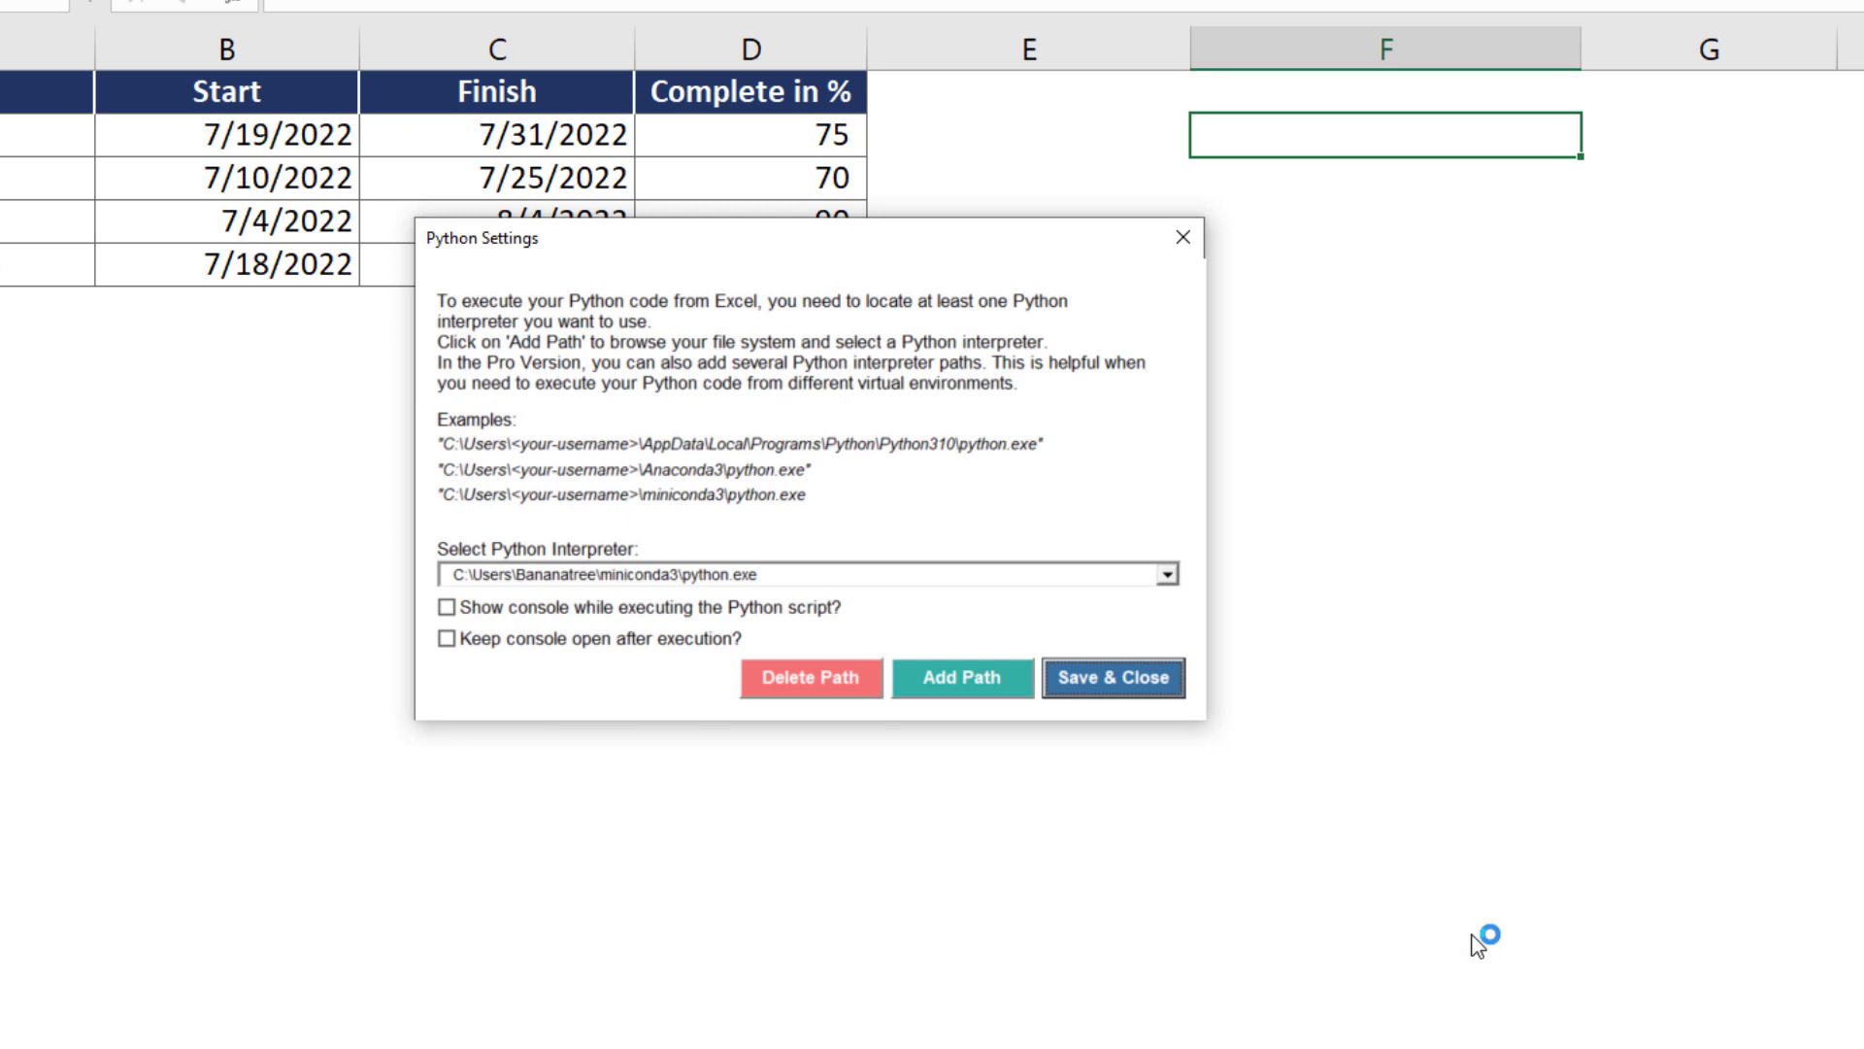
left_click(1113, 680)
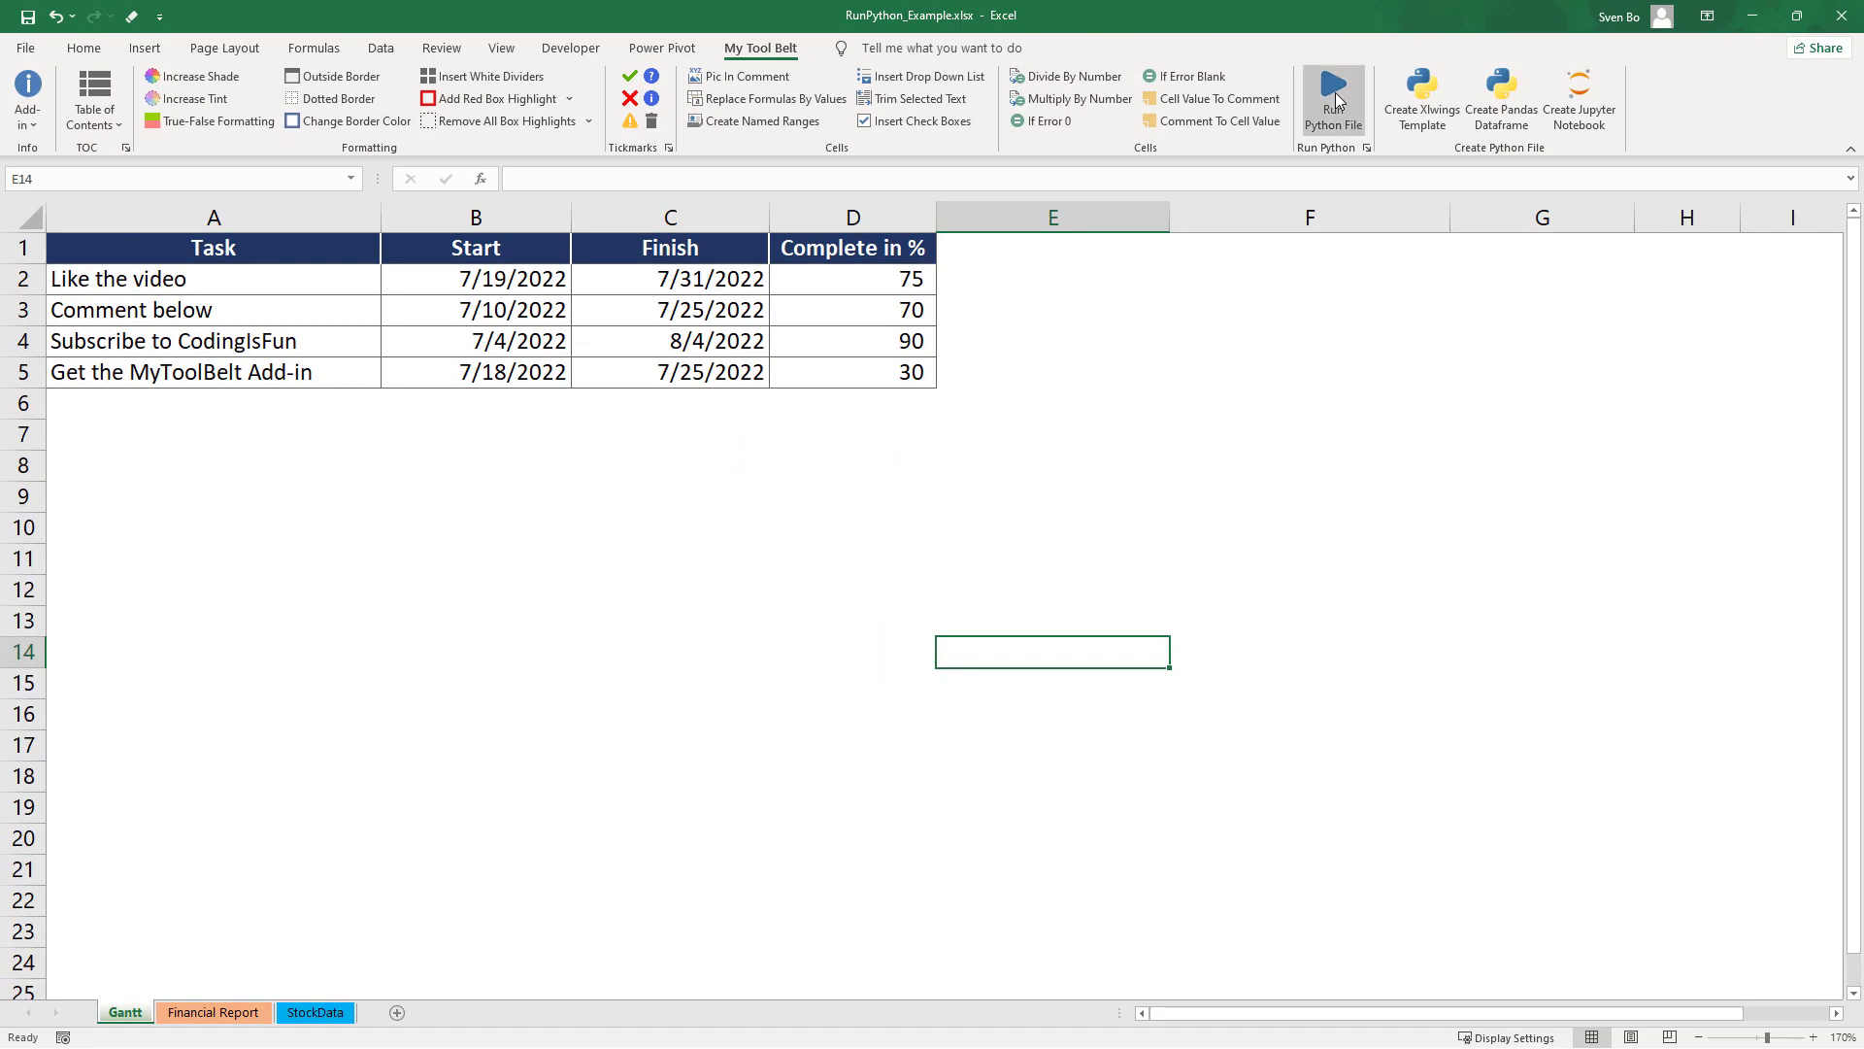
- Run PythonScripts\create_gantt.py to generate Task_Overview_Gantt.html
left_click(1336, 98)
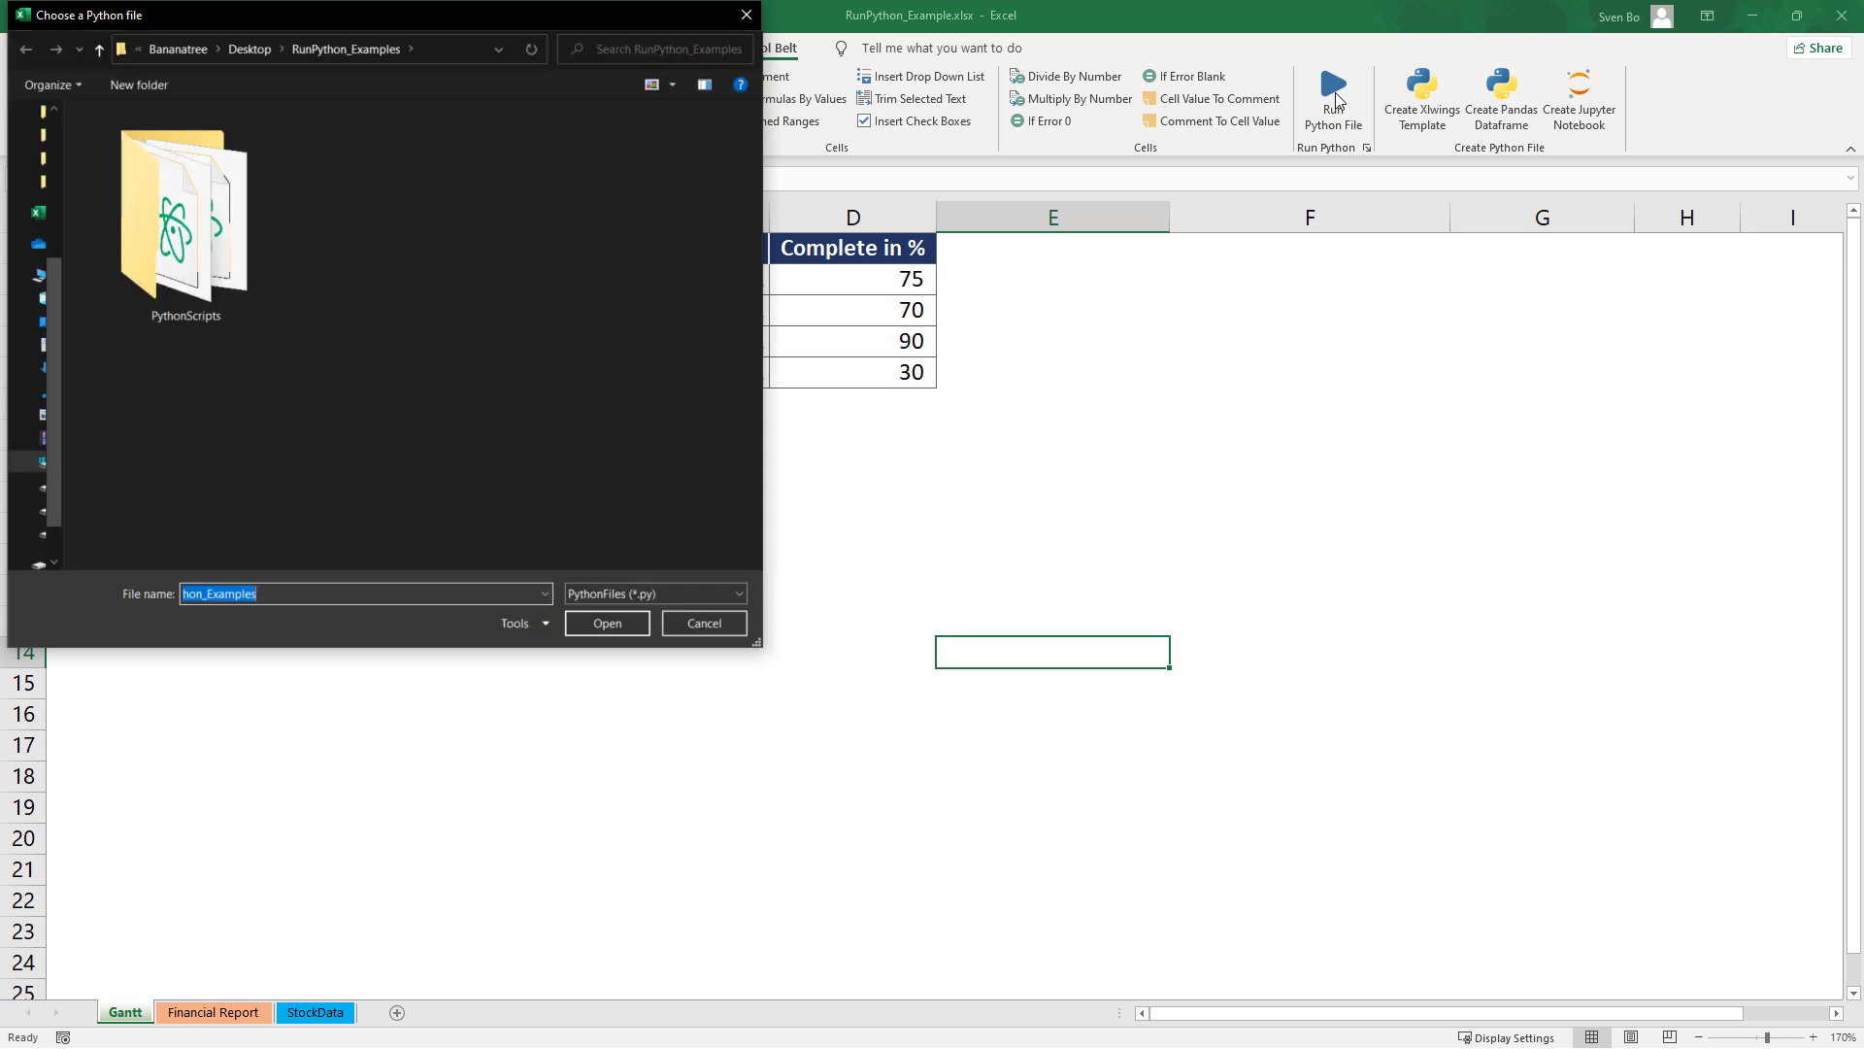
double_click(212, 243)
left_click(211, 243)
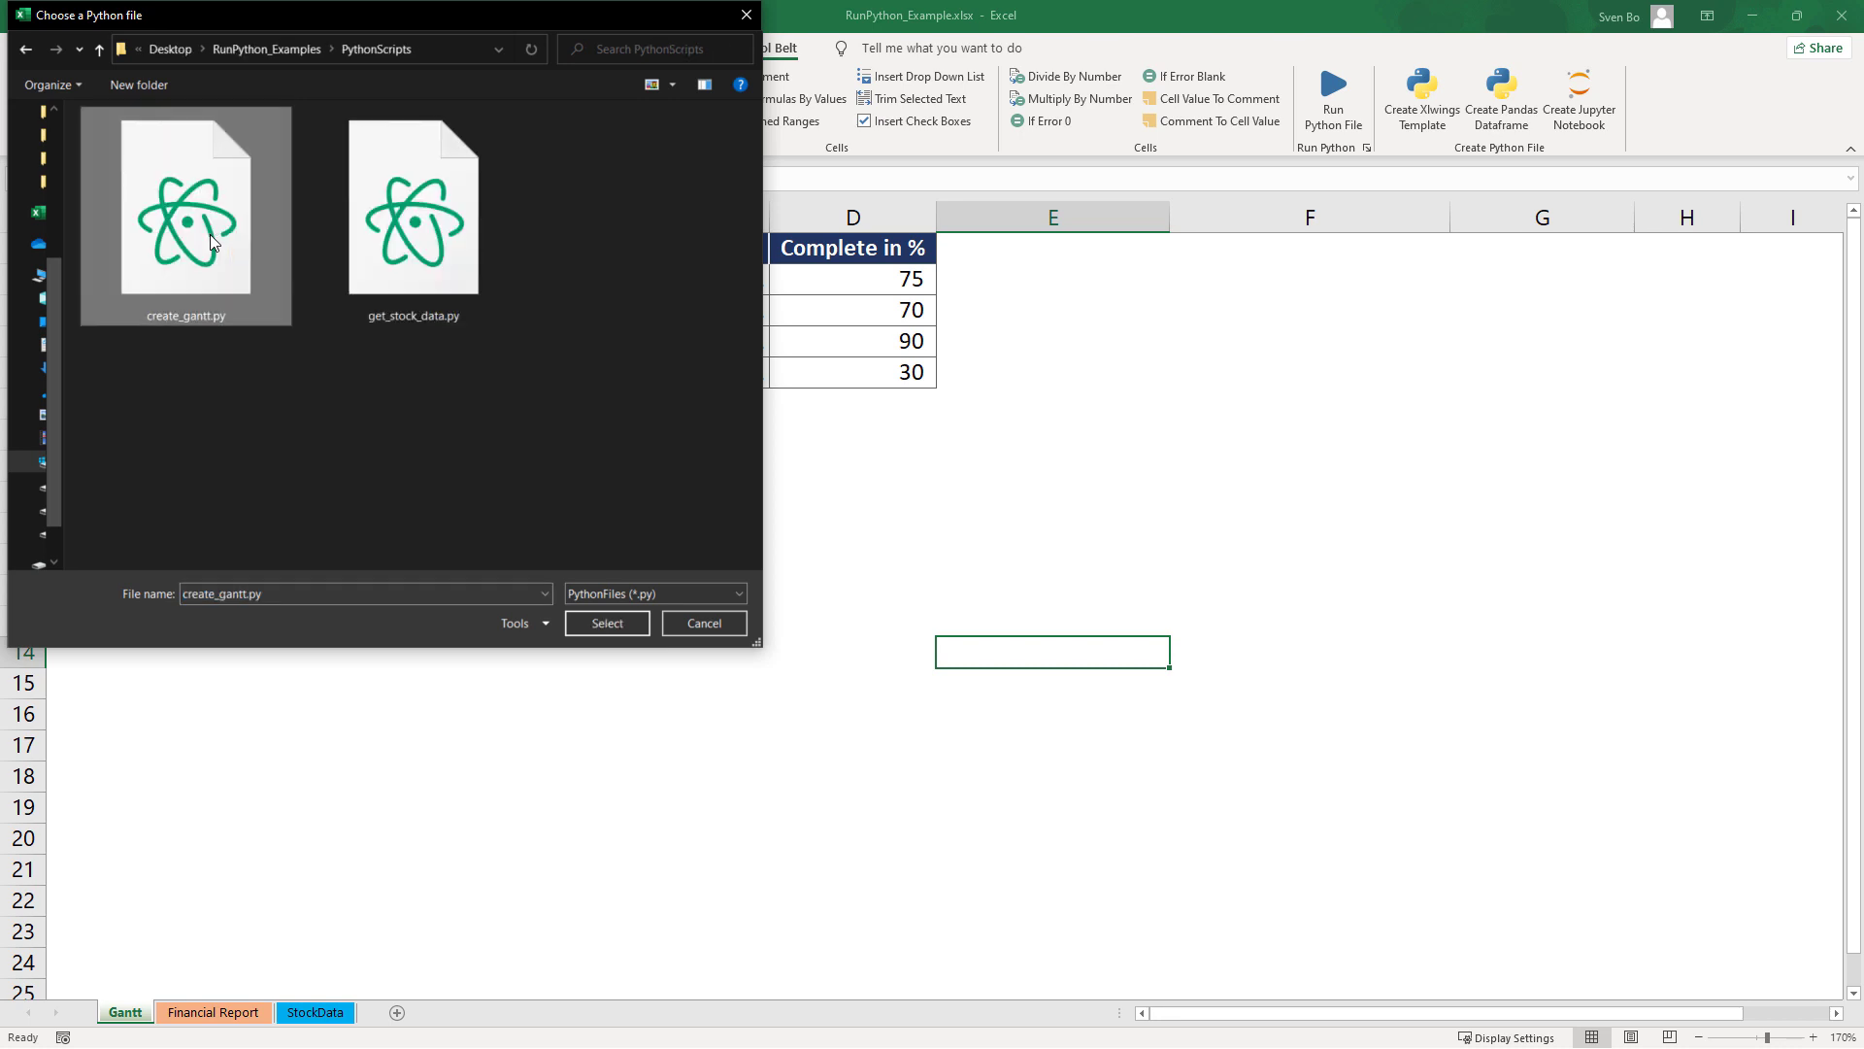
left_click(608, 628)
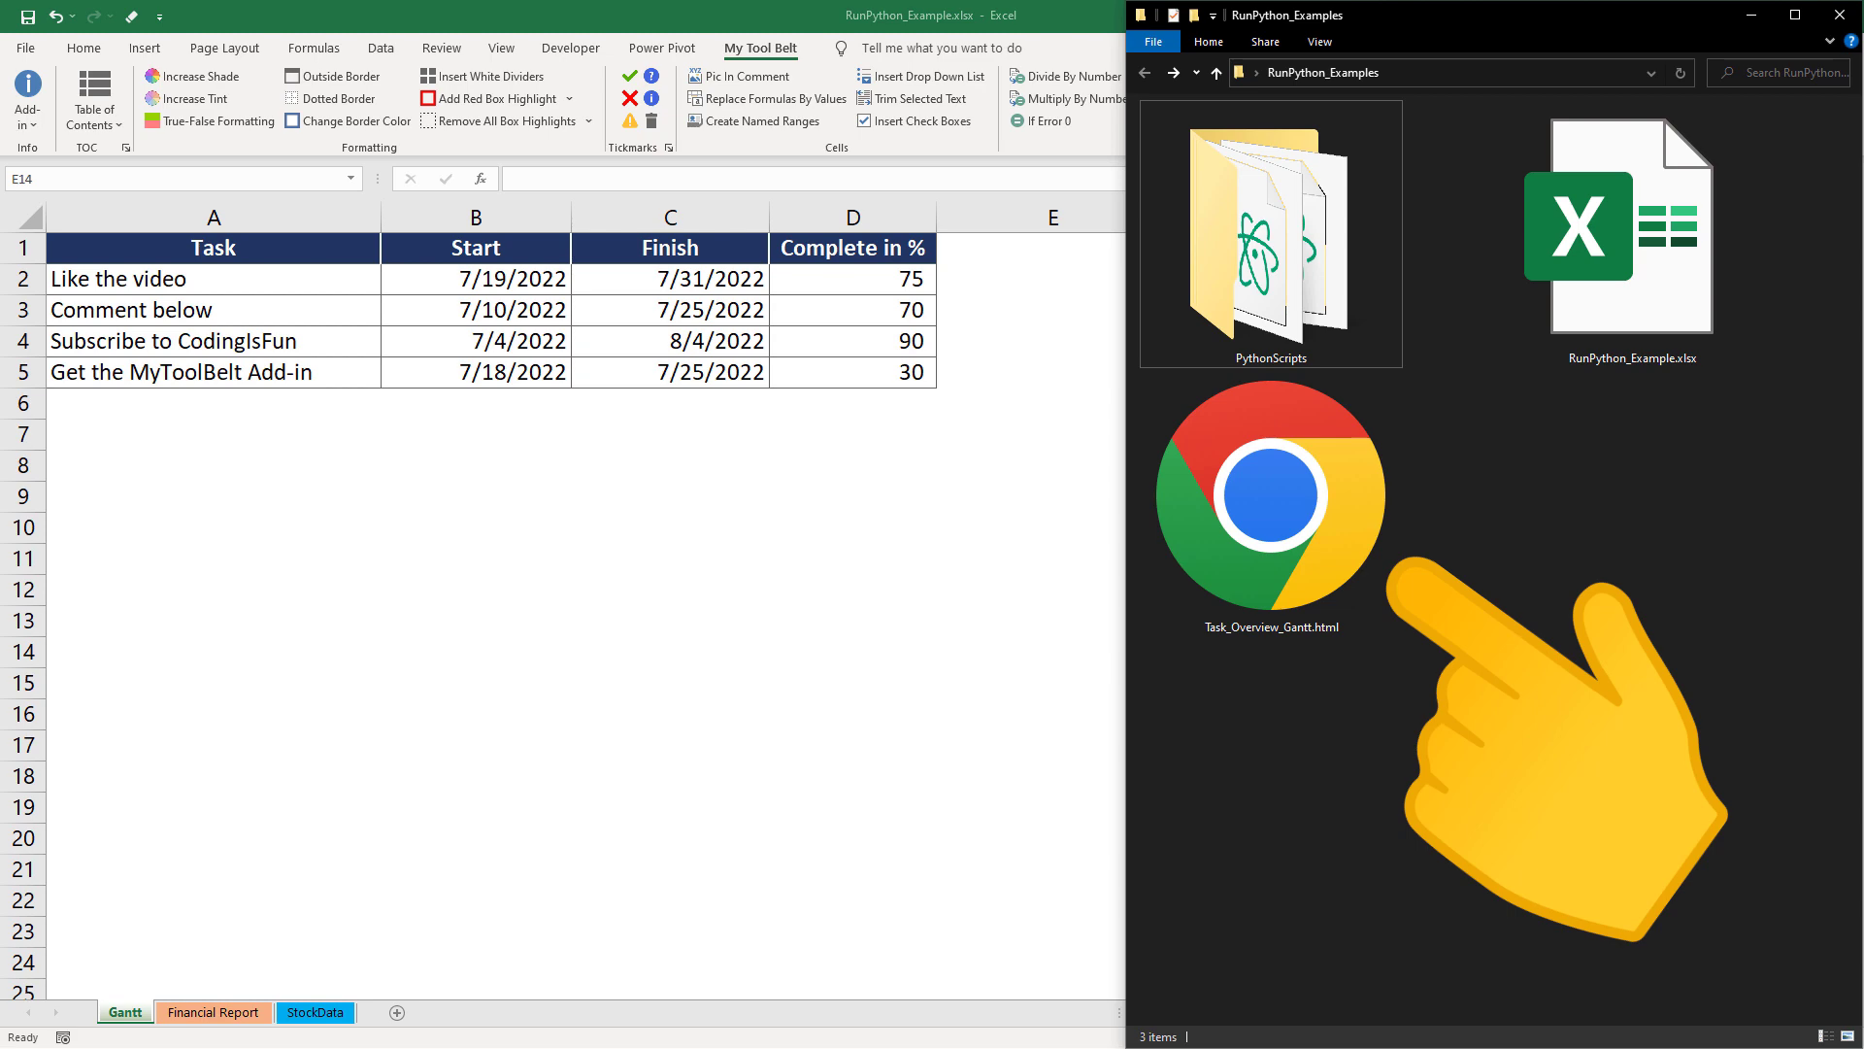
- View Task_Overview_Gantt.html in the browser, close it, and delete the file
double_click(1363, 551)
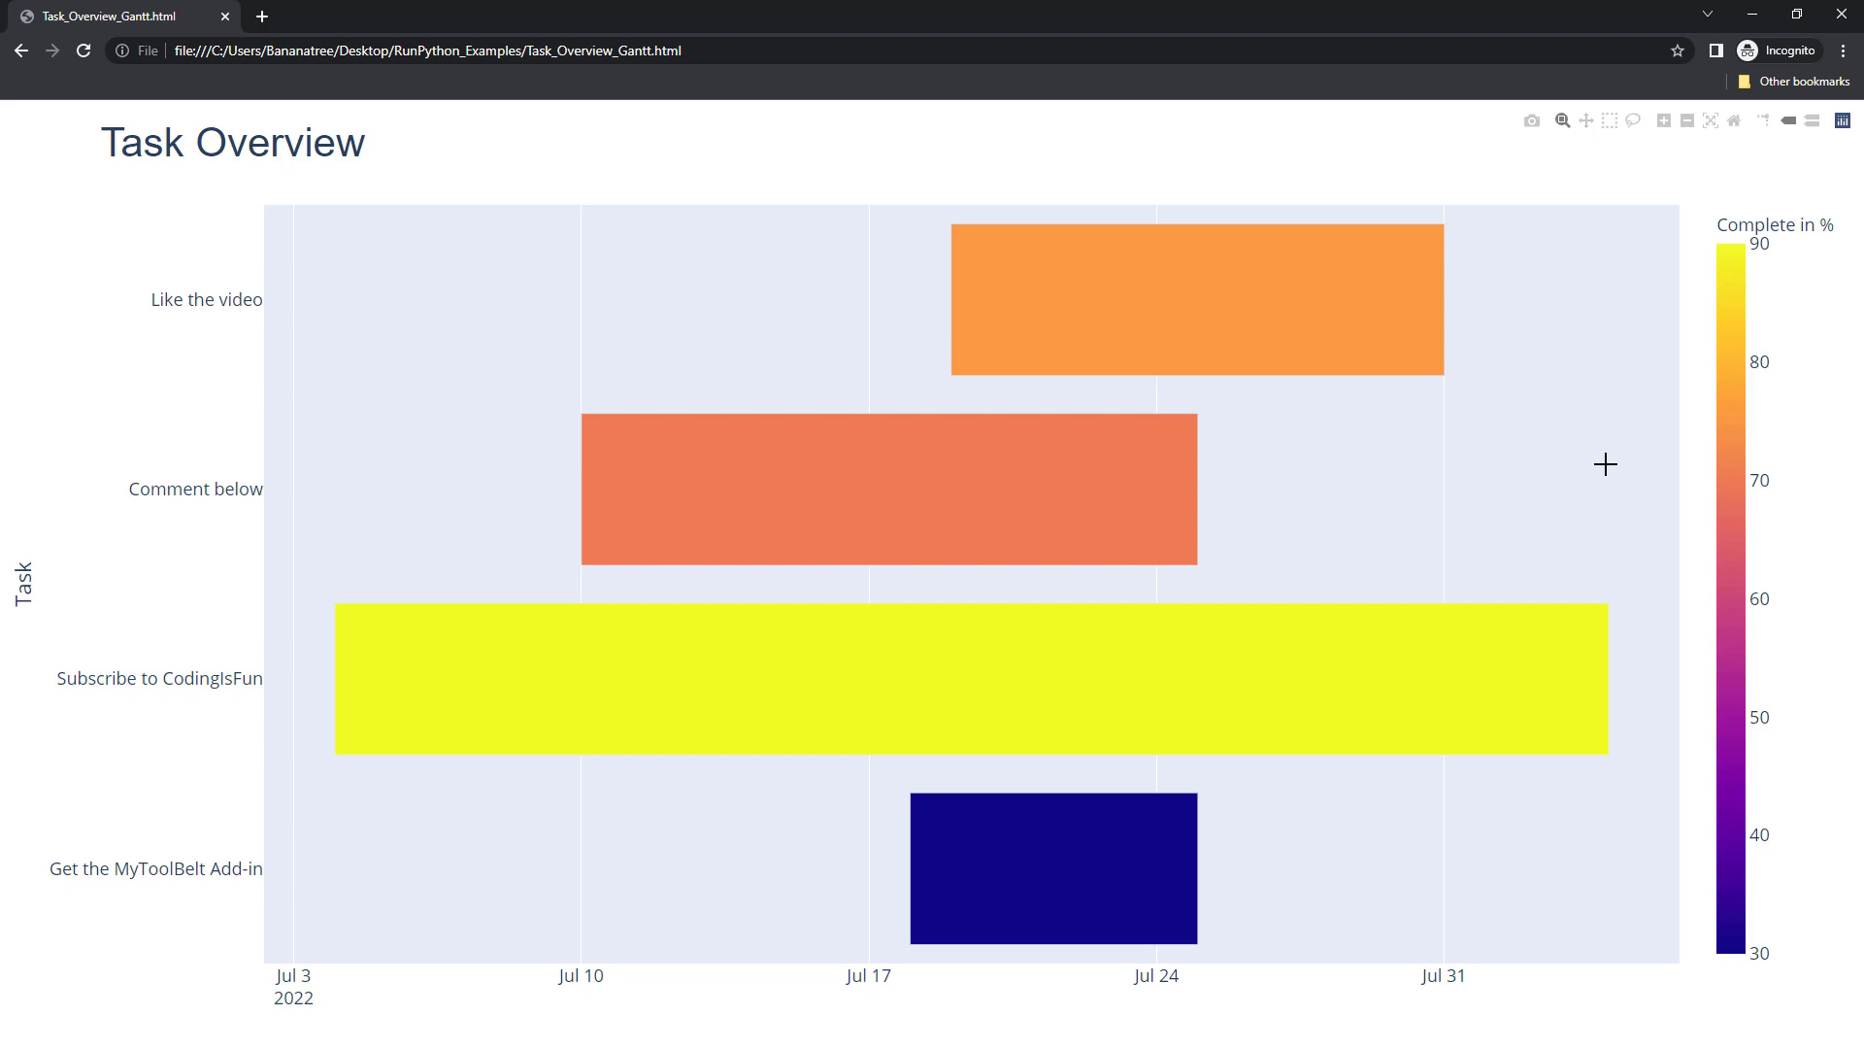
left_click(1845, 19)
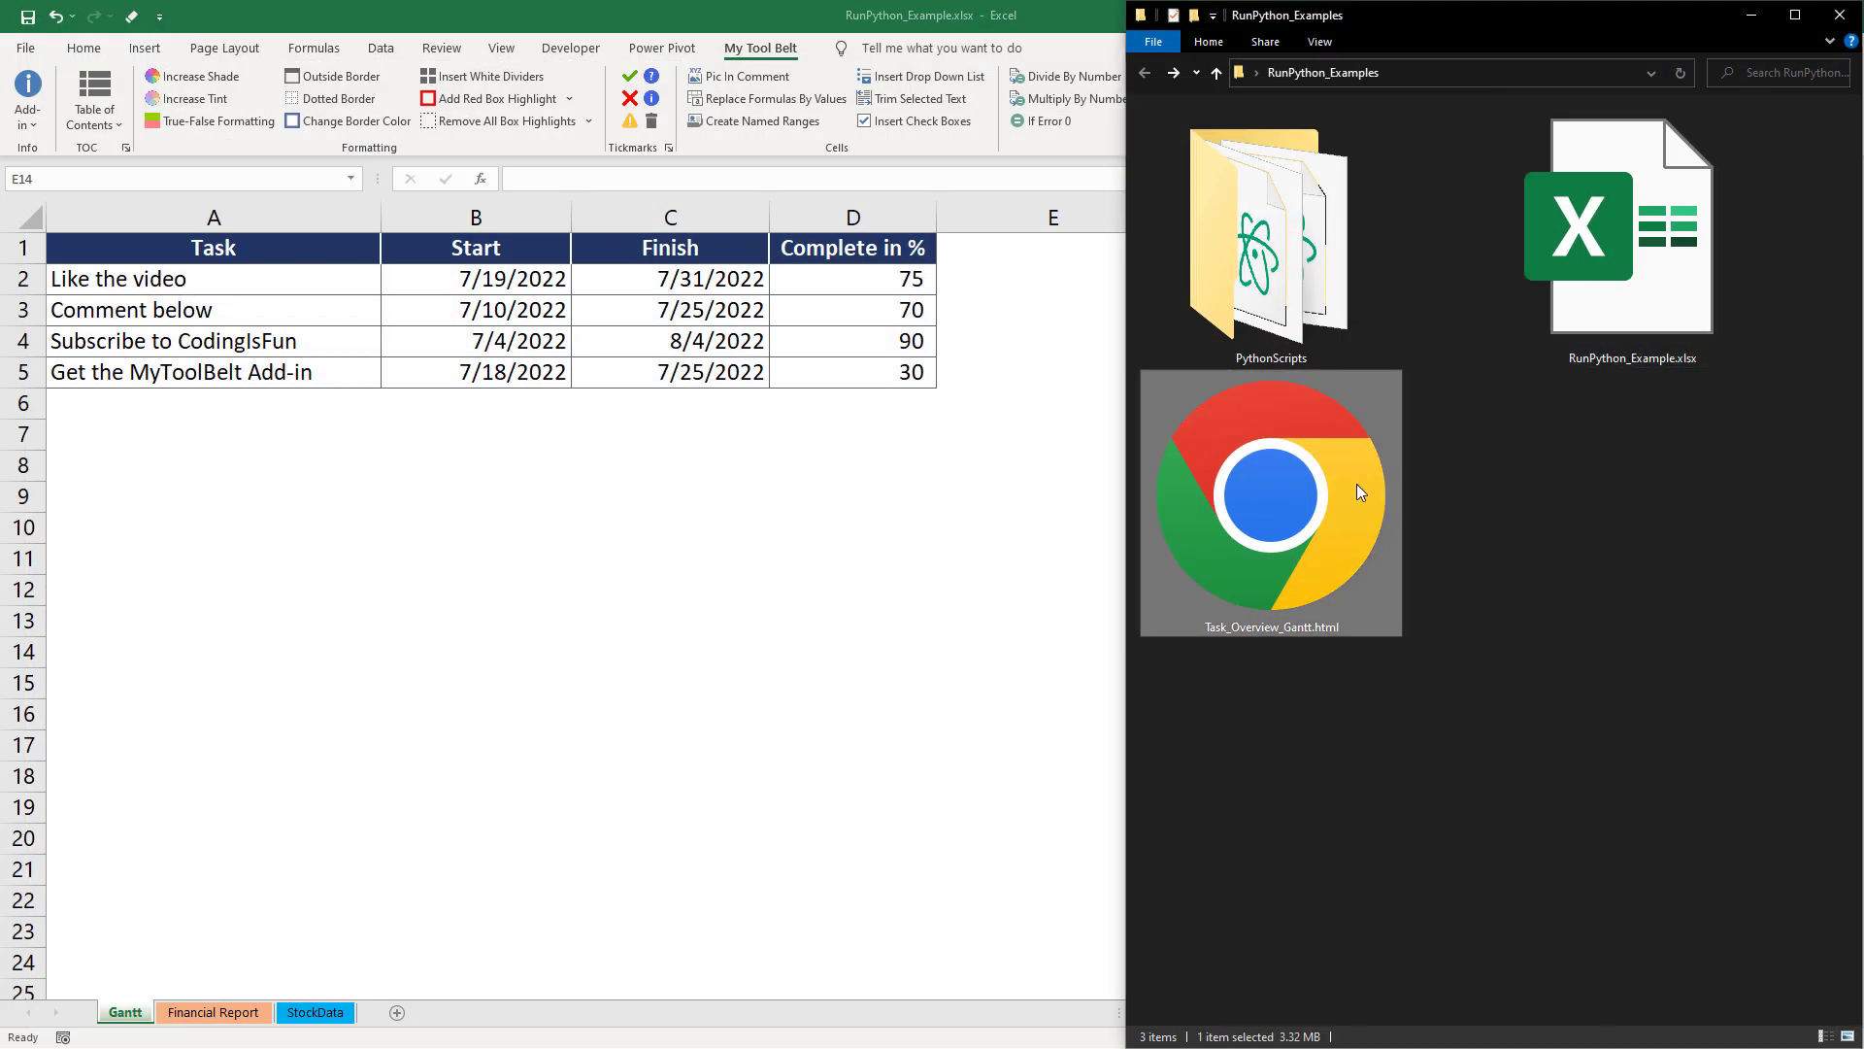
key("Delete")
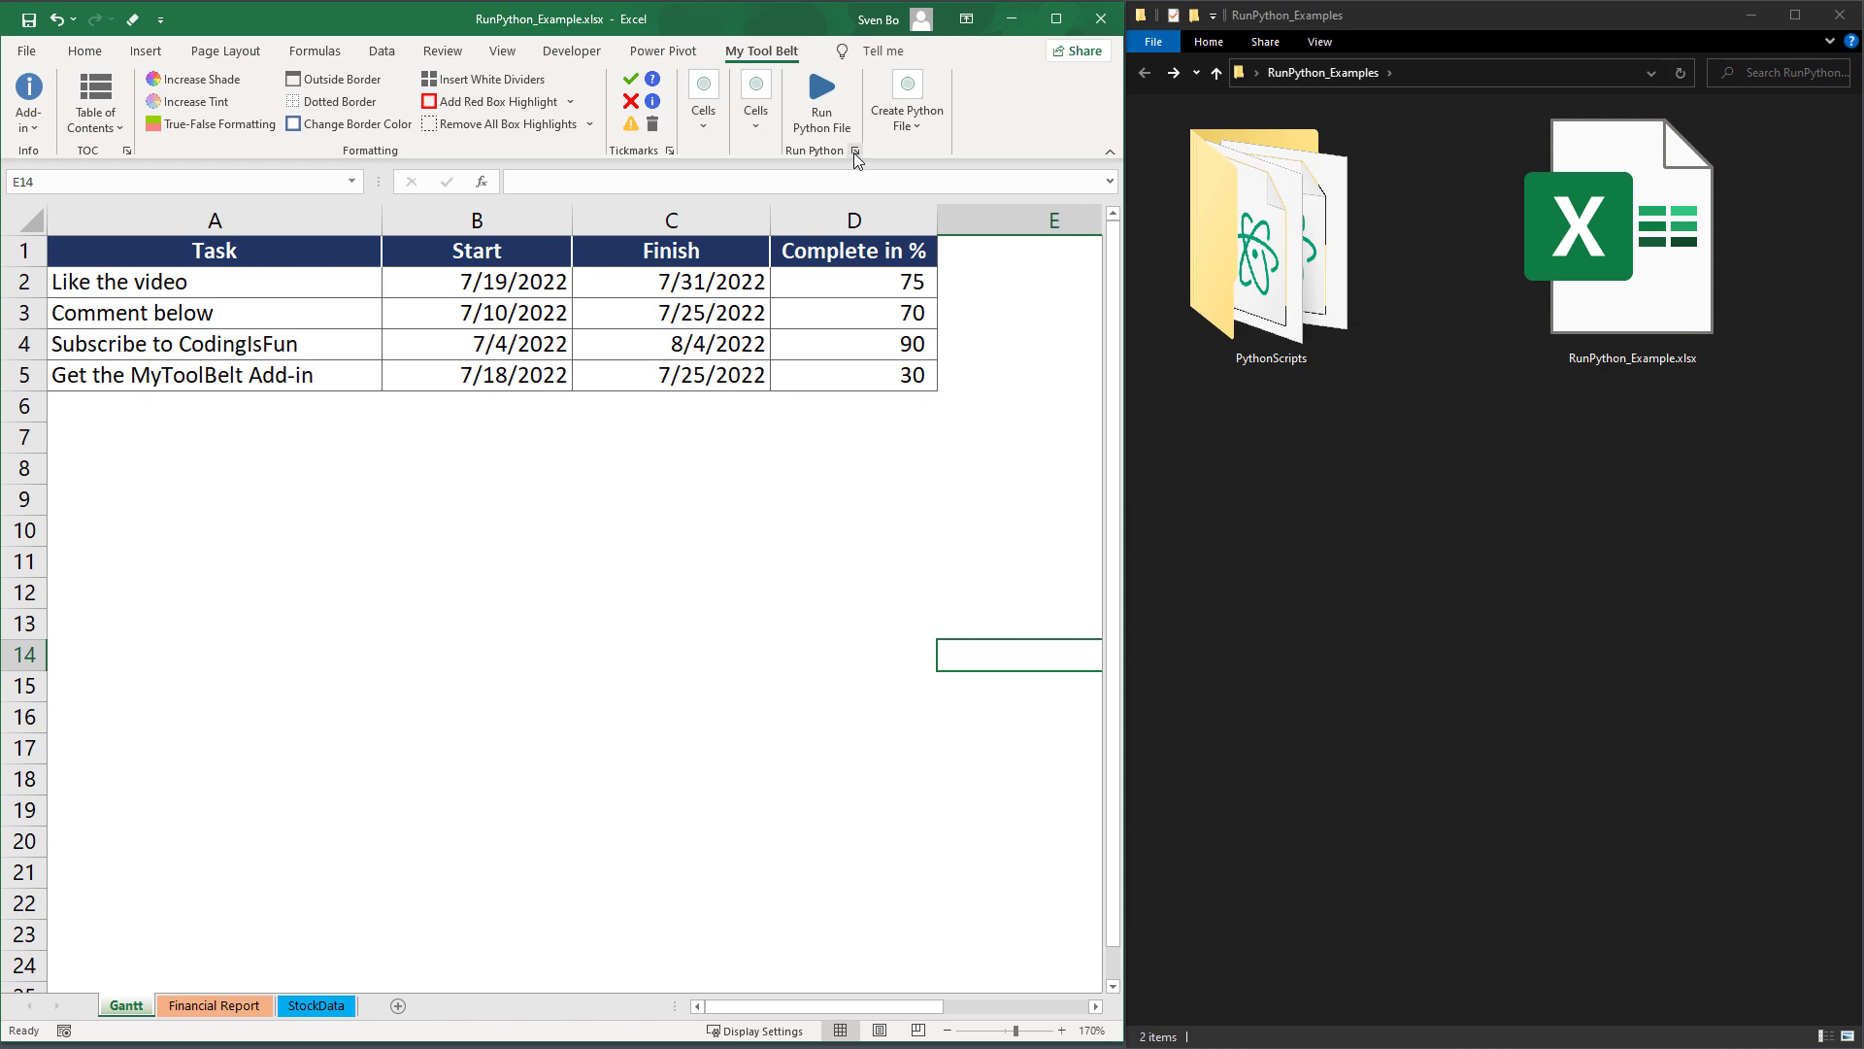
- Enable 'Show console while executing' and 'Keep console open after execution', then save
left_click(853, 152)
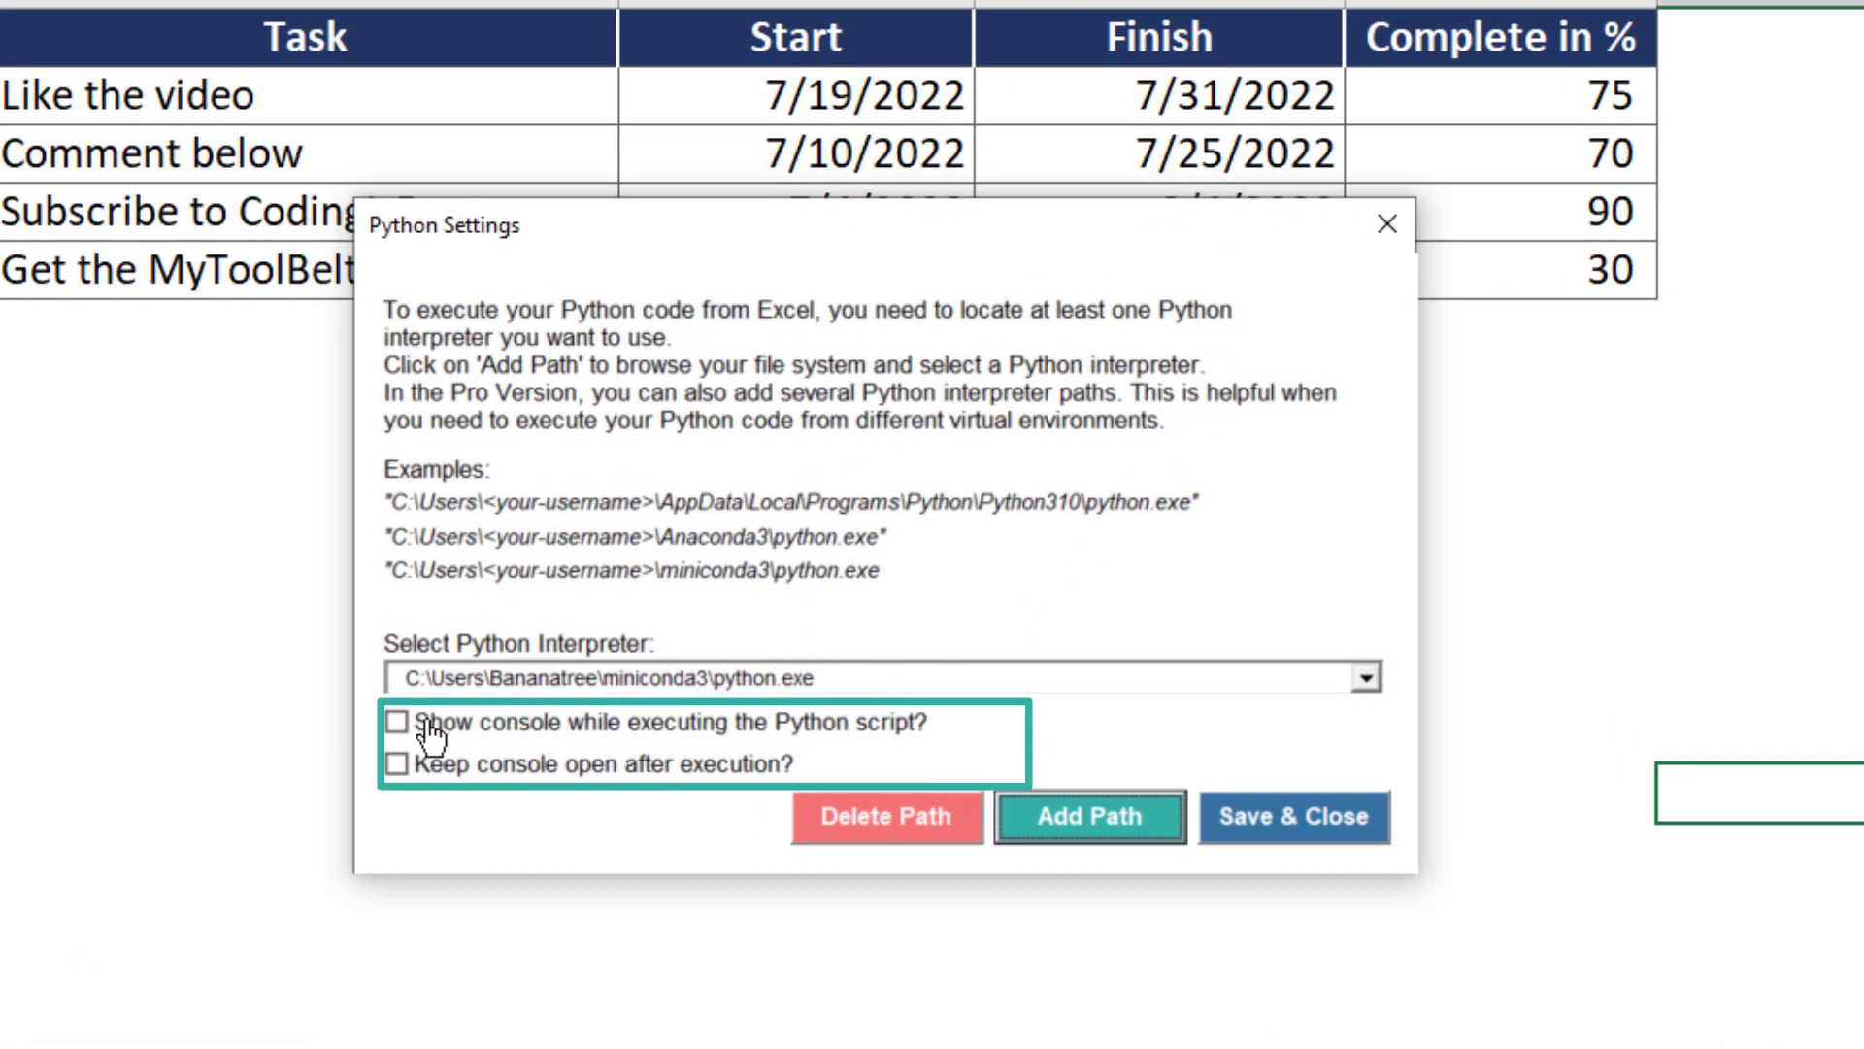
left_click(413, 723)
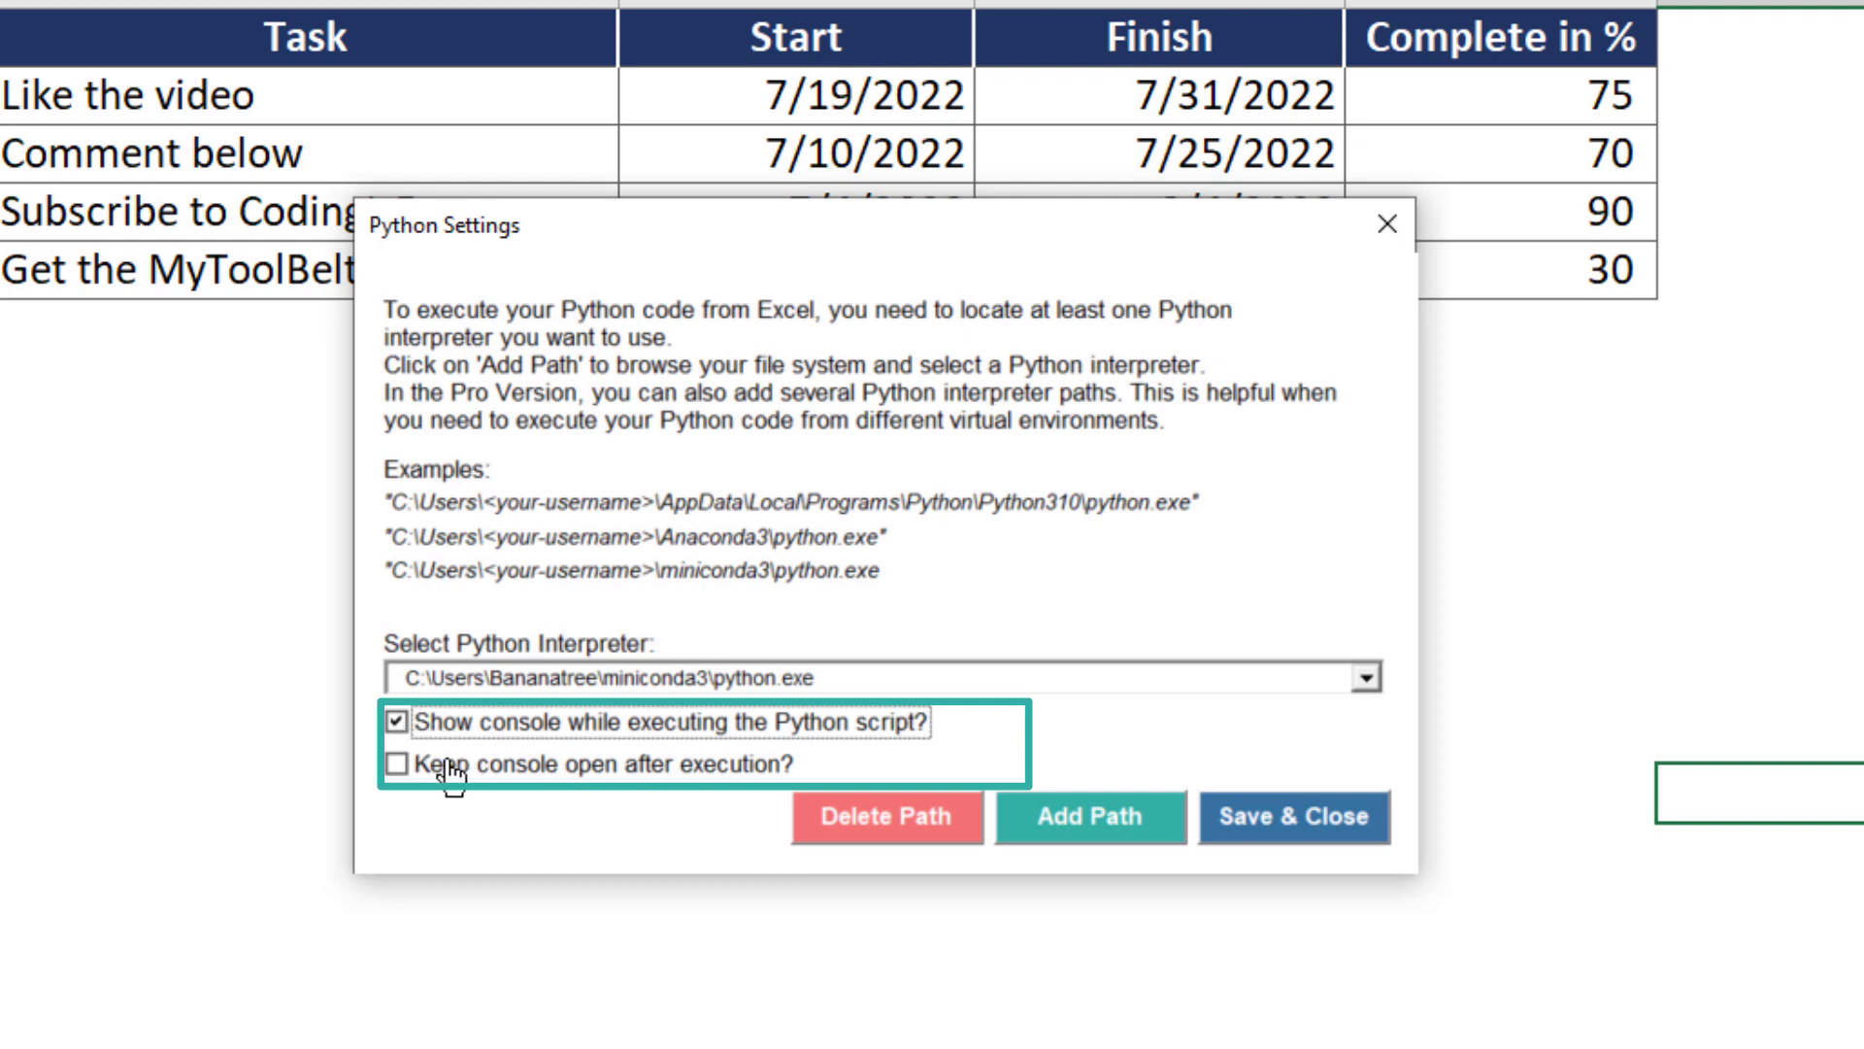
left_click(411, 769)
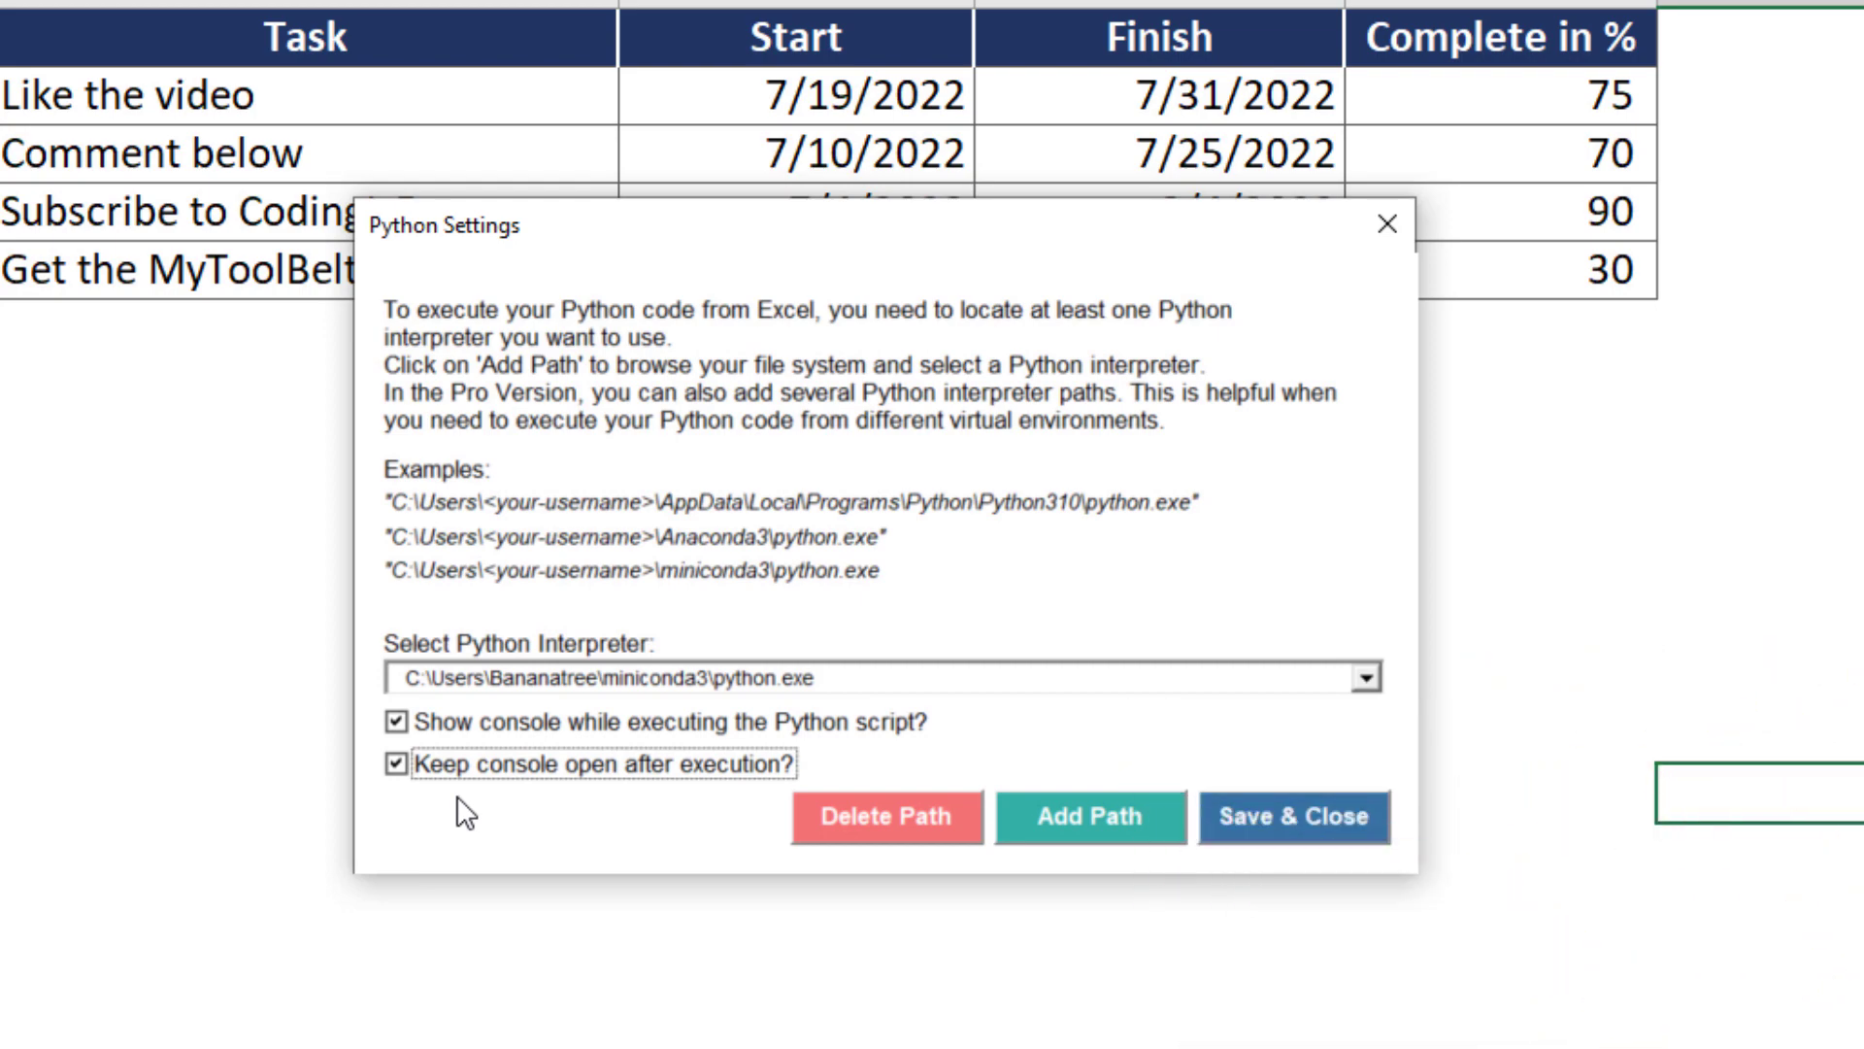
left_click(1291, 824)
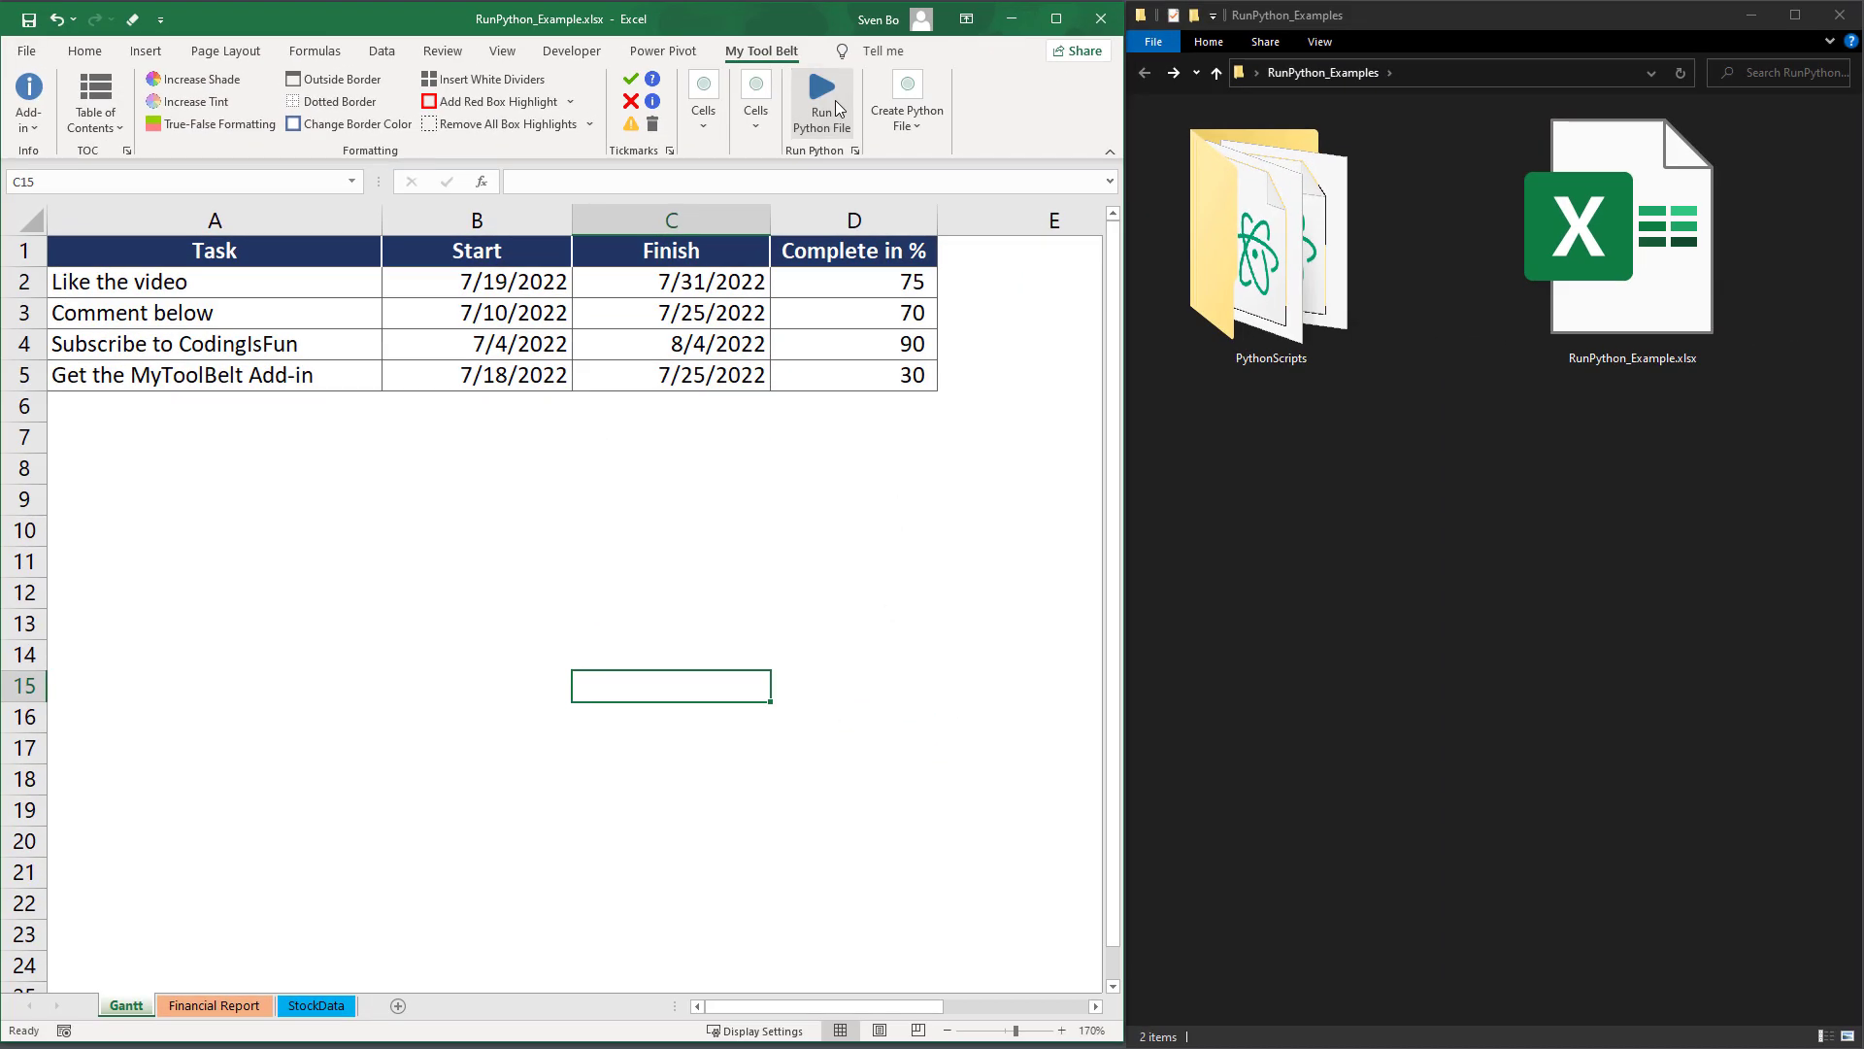
- Rerun PythonScripts\create_gantt.py and close its console window afterwards
left_click(823, 102)
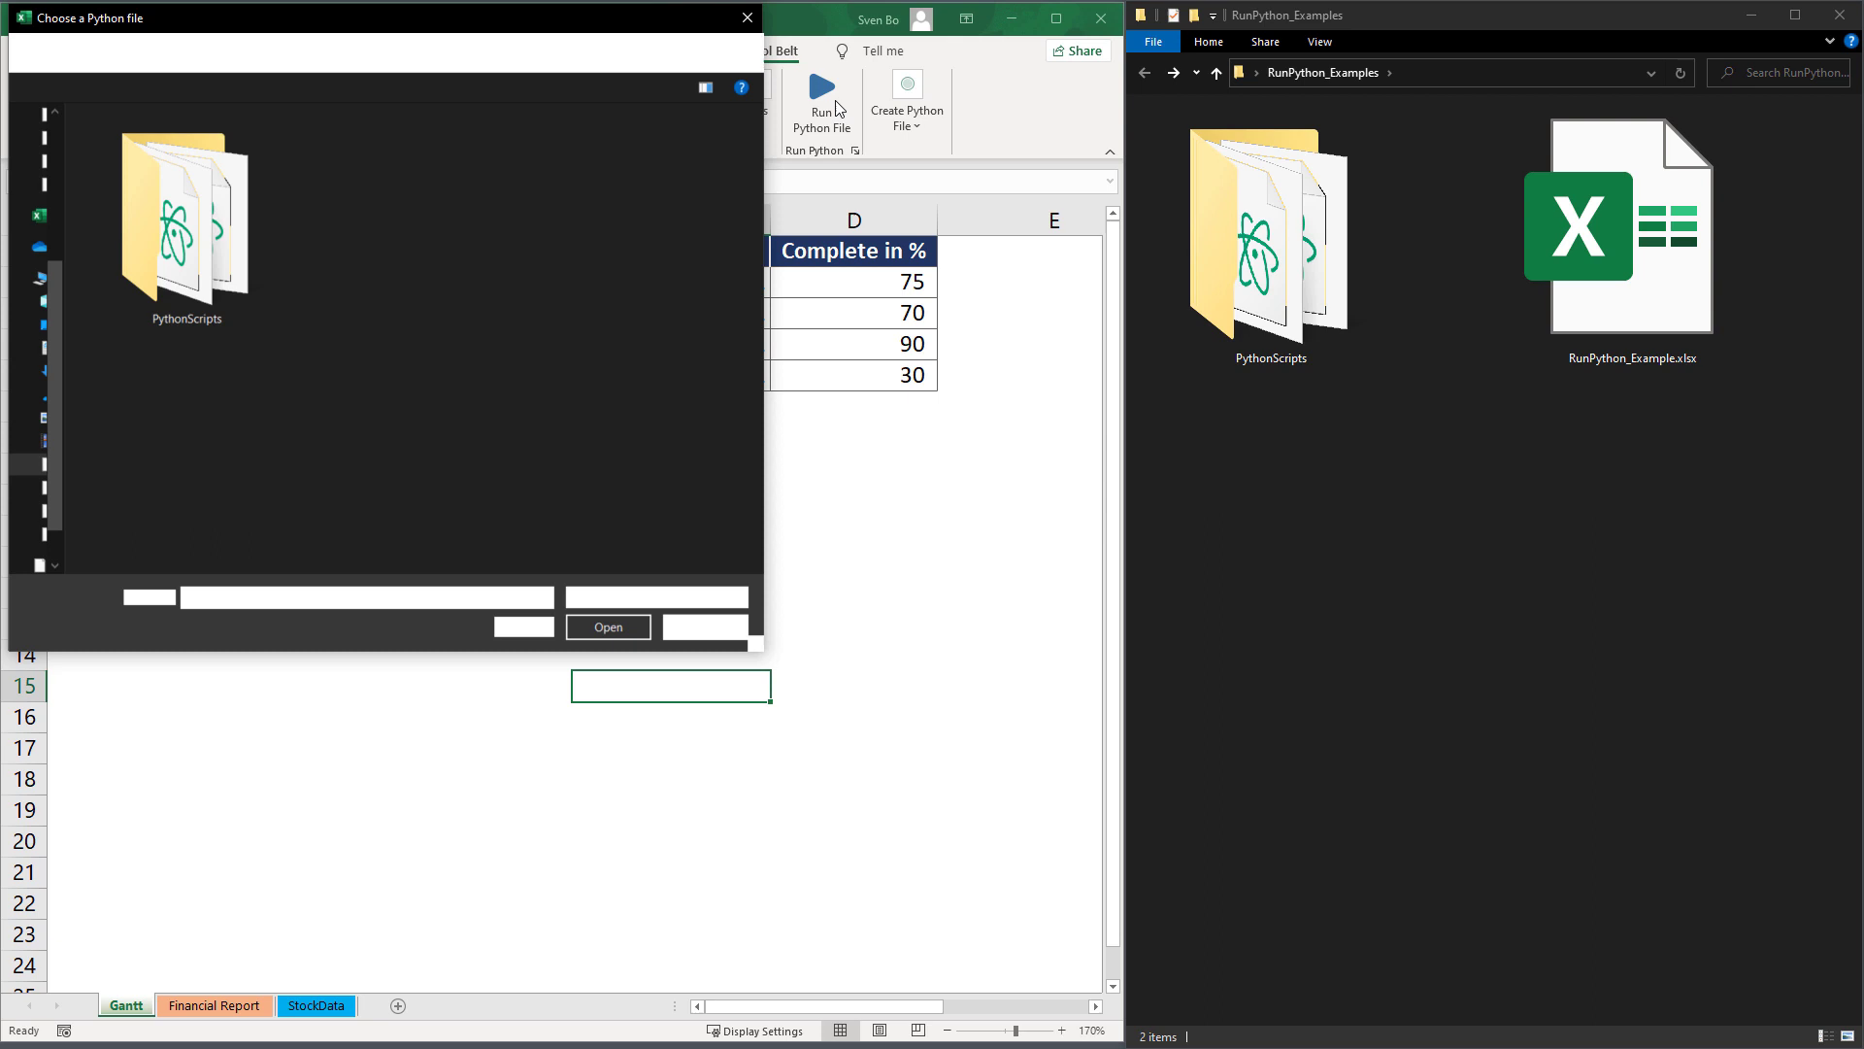
double_click(187, 219)
left_click(186, 218)
left_click(593, 634)
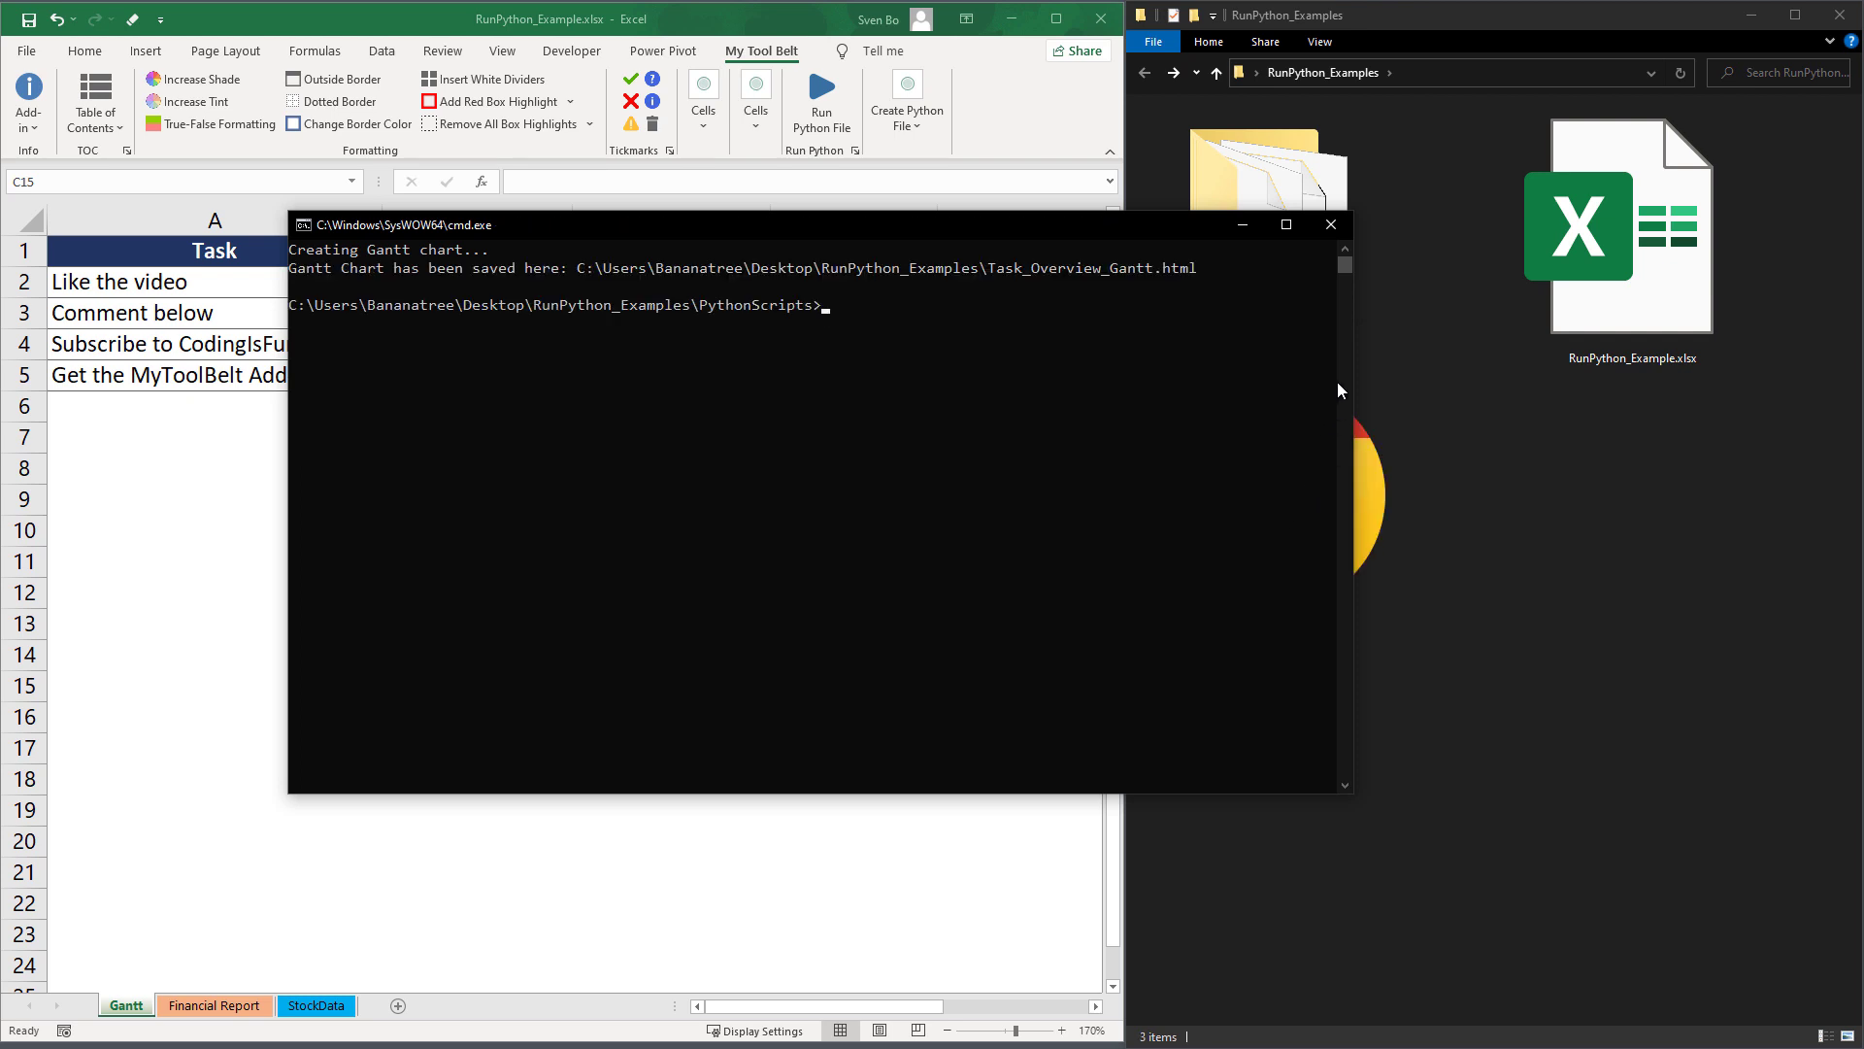
left_click(1331, 225)
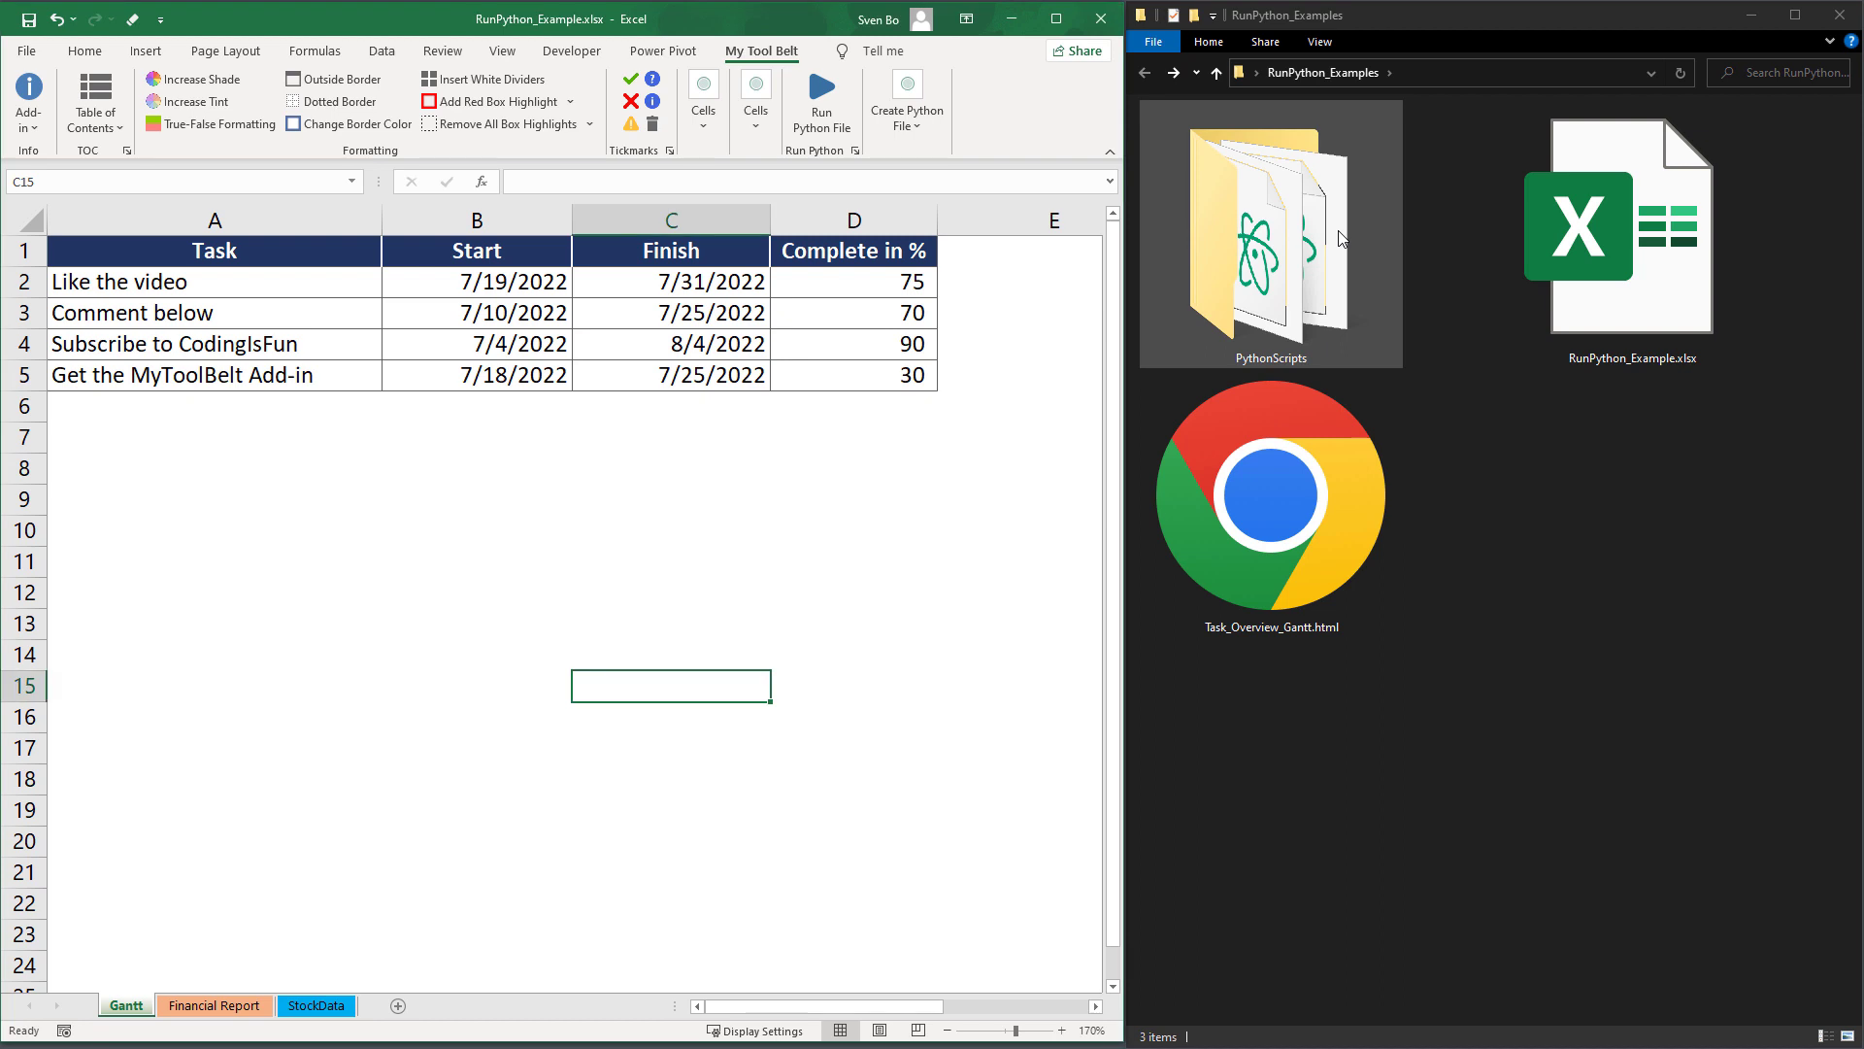
- Browse from the home folder into AppData\Local\Programs for a new interpreter
left_click(1311, 454)
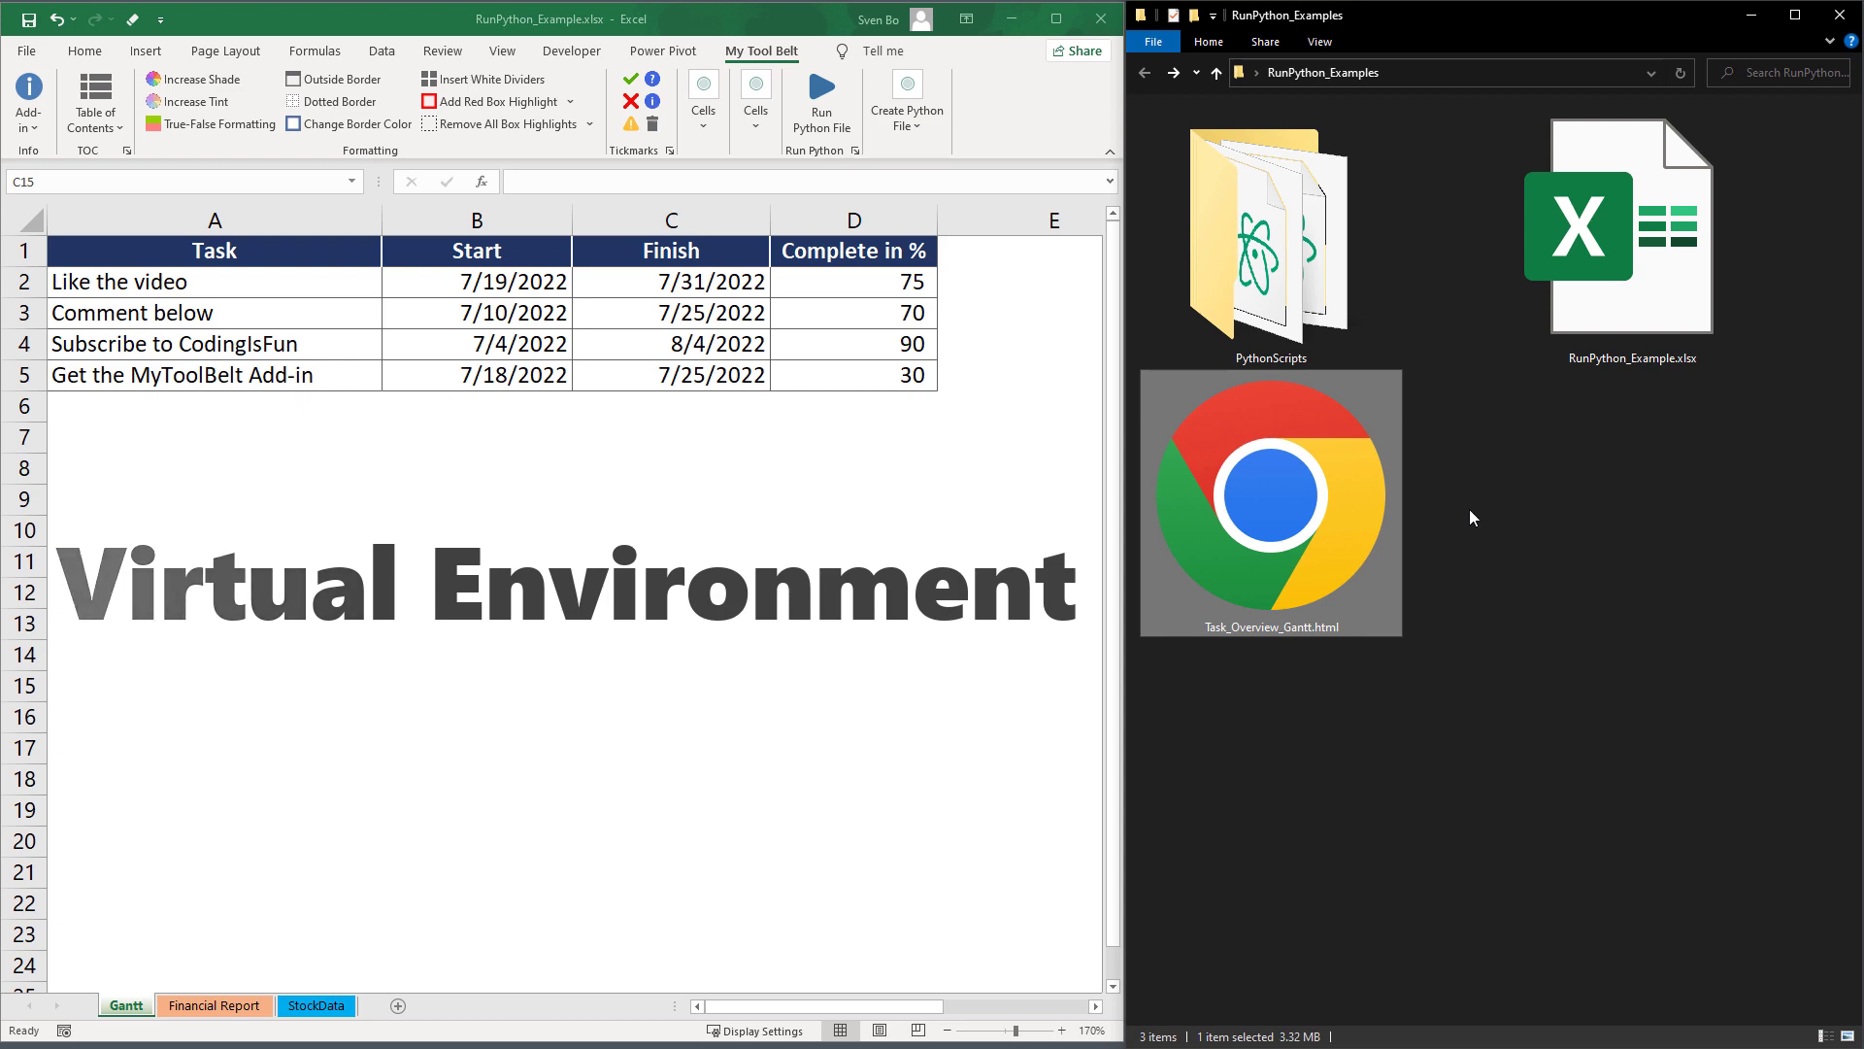
left_click(856, 156)
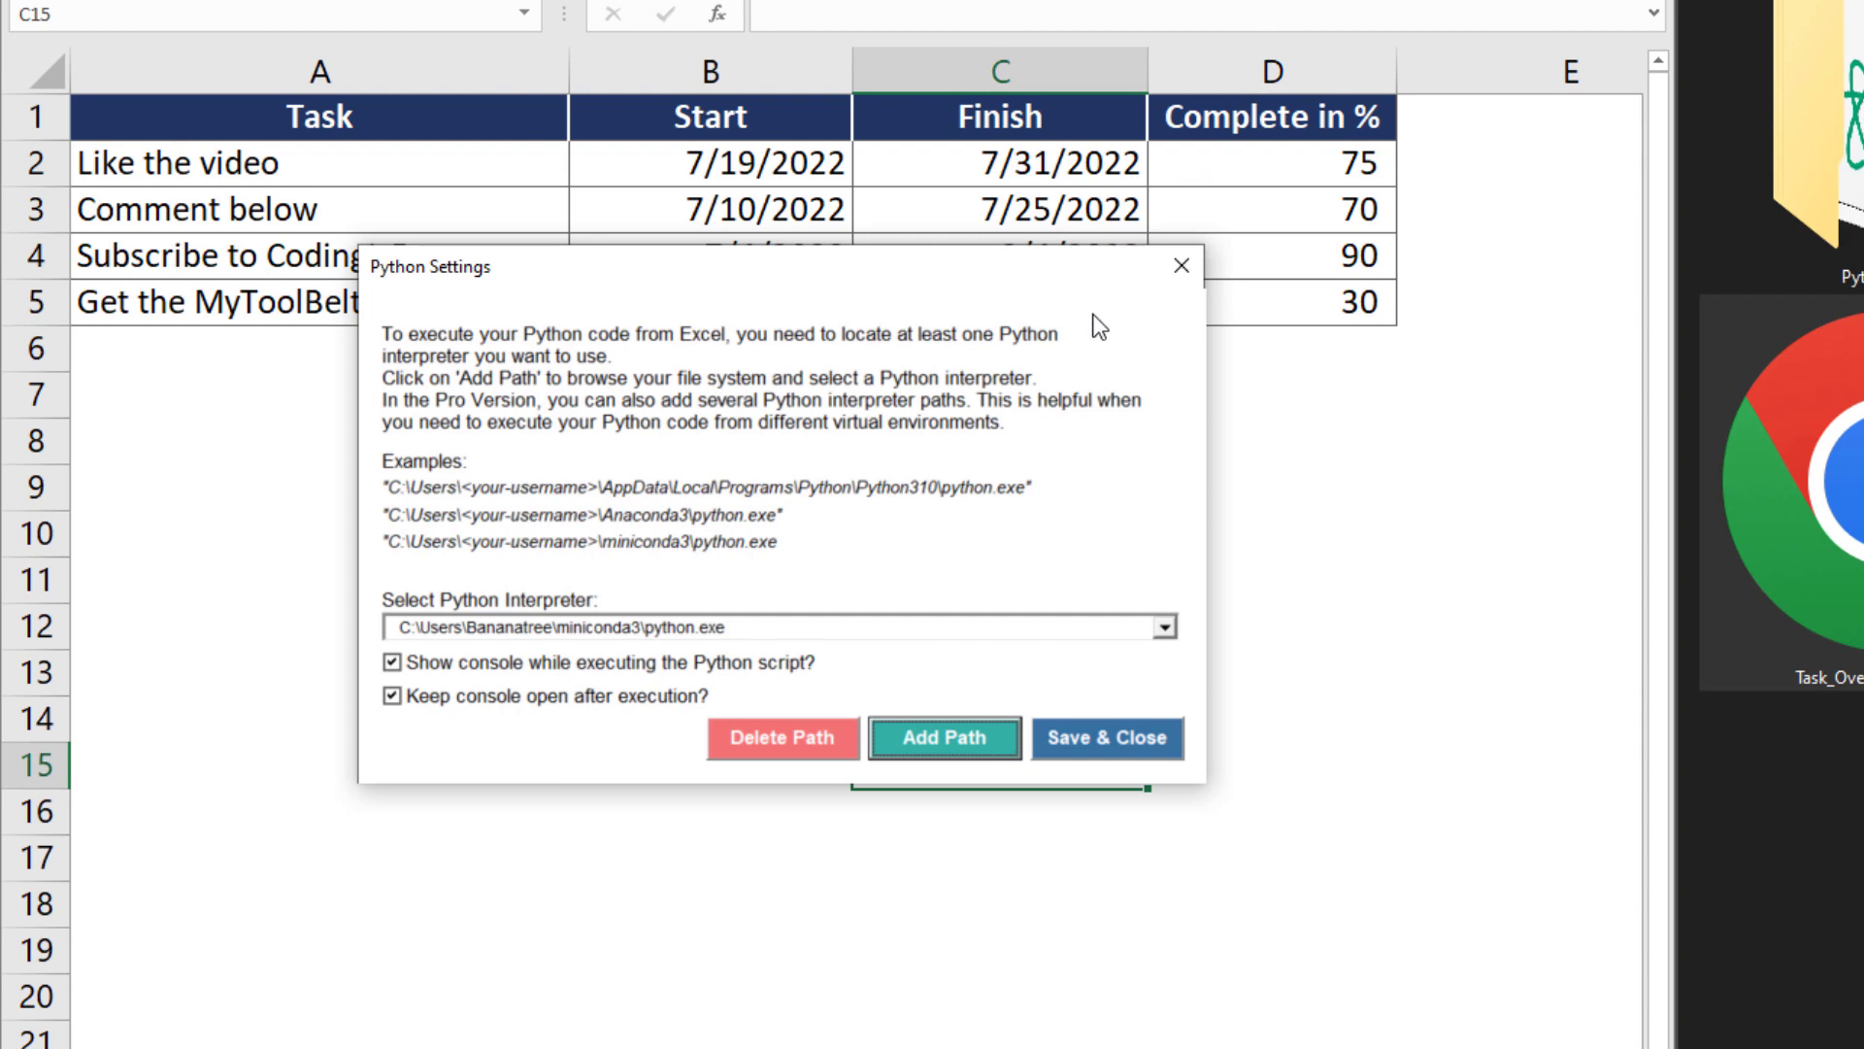
left_click(975, 740)
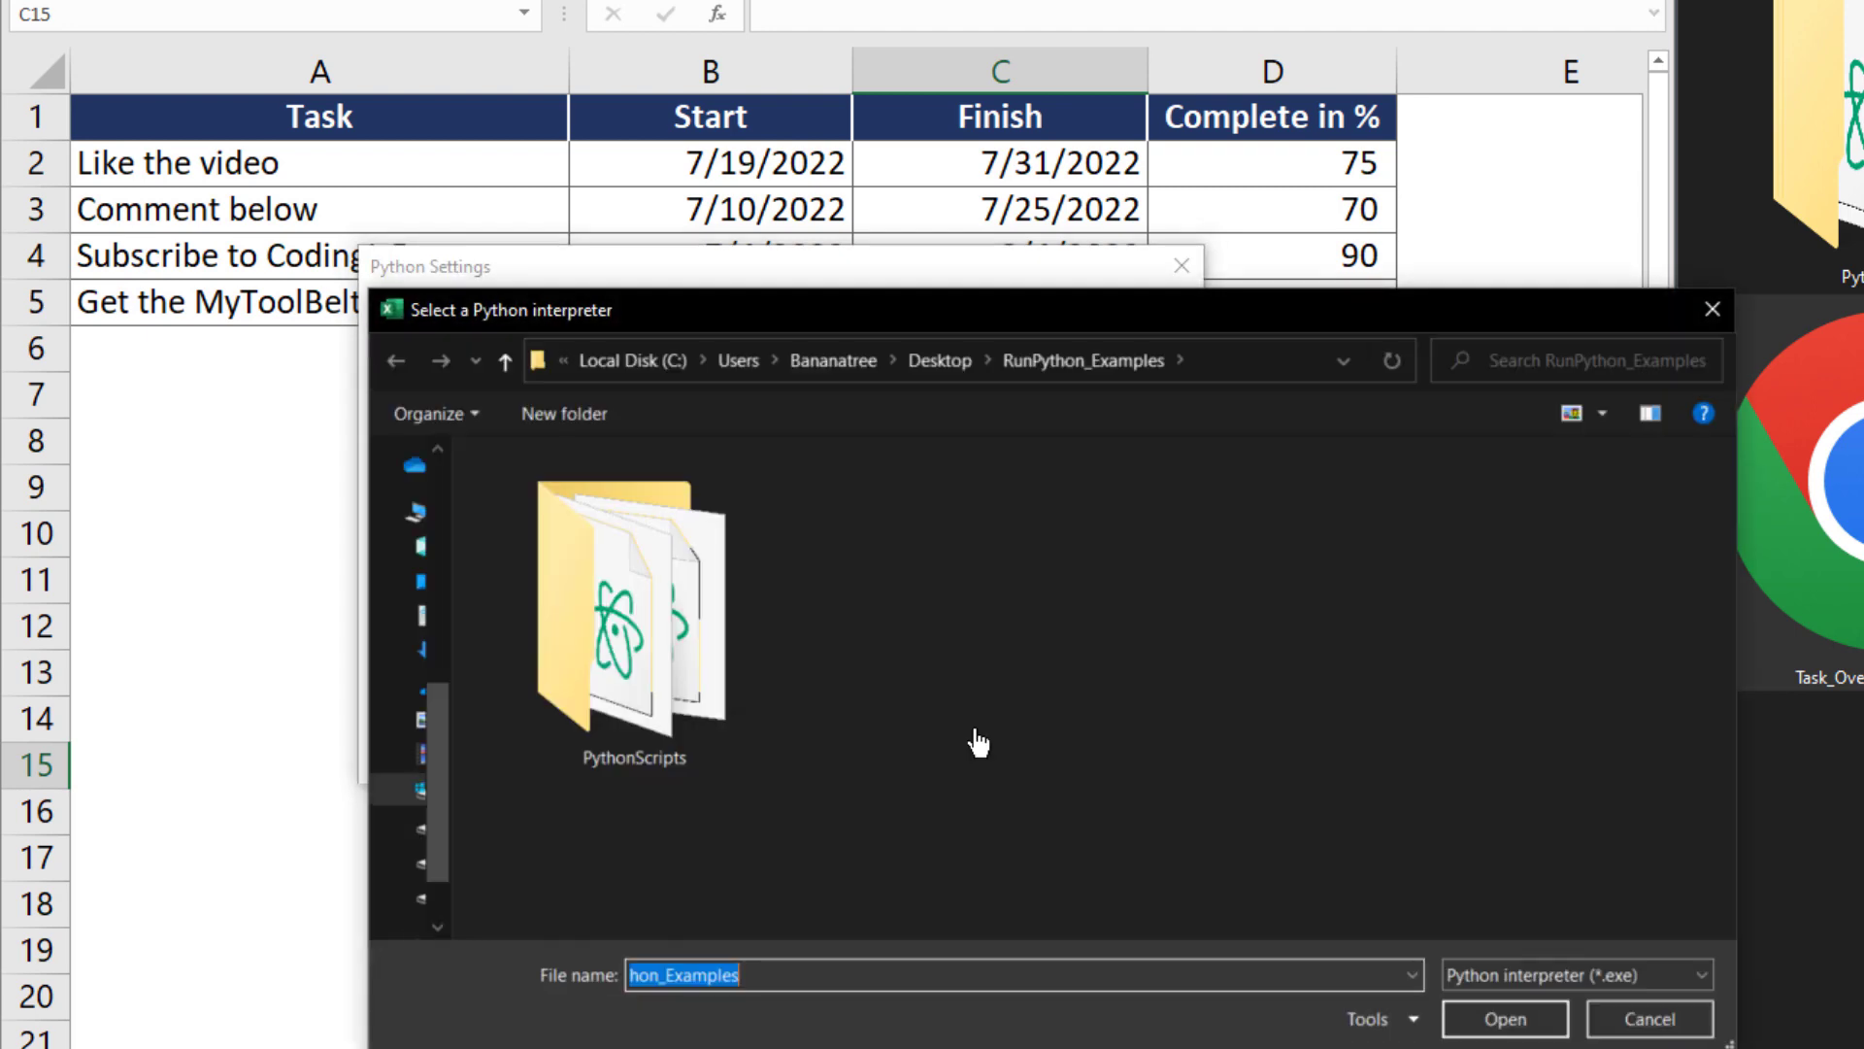
left_click(844, 360)
double_click(533, 692)
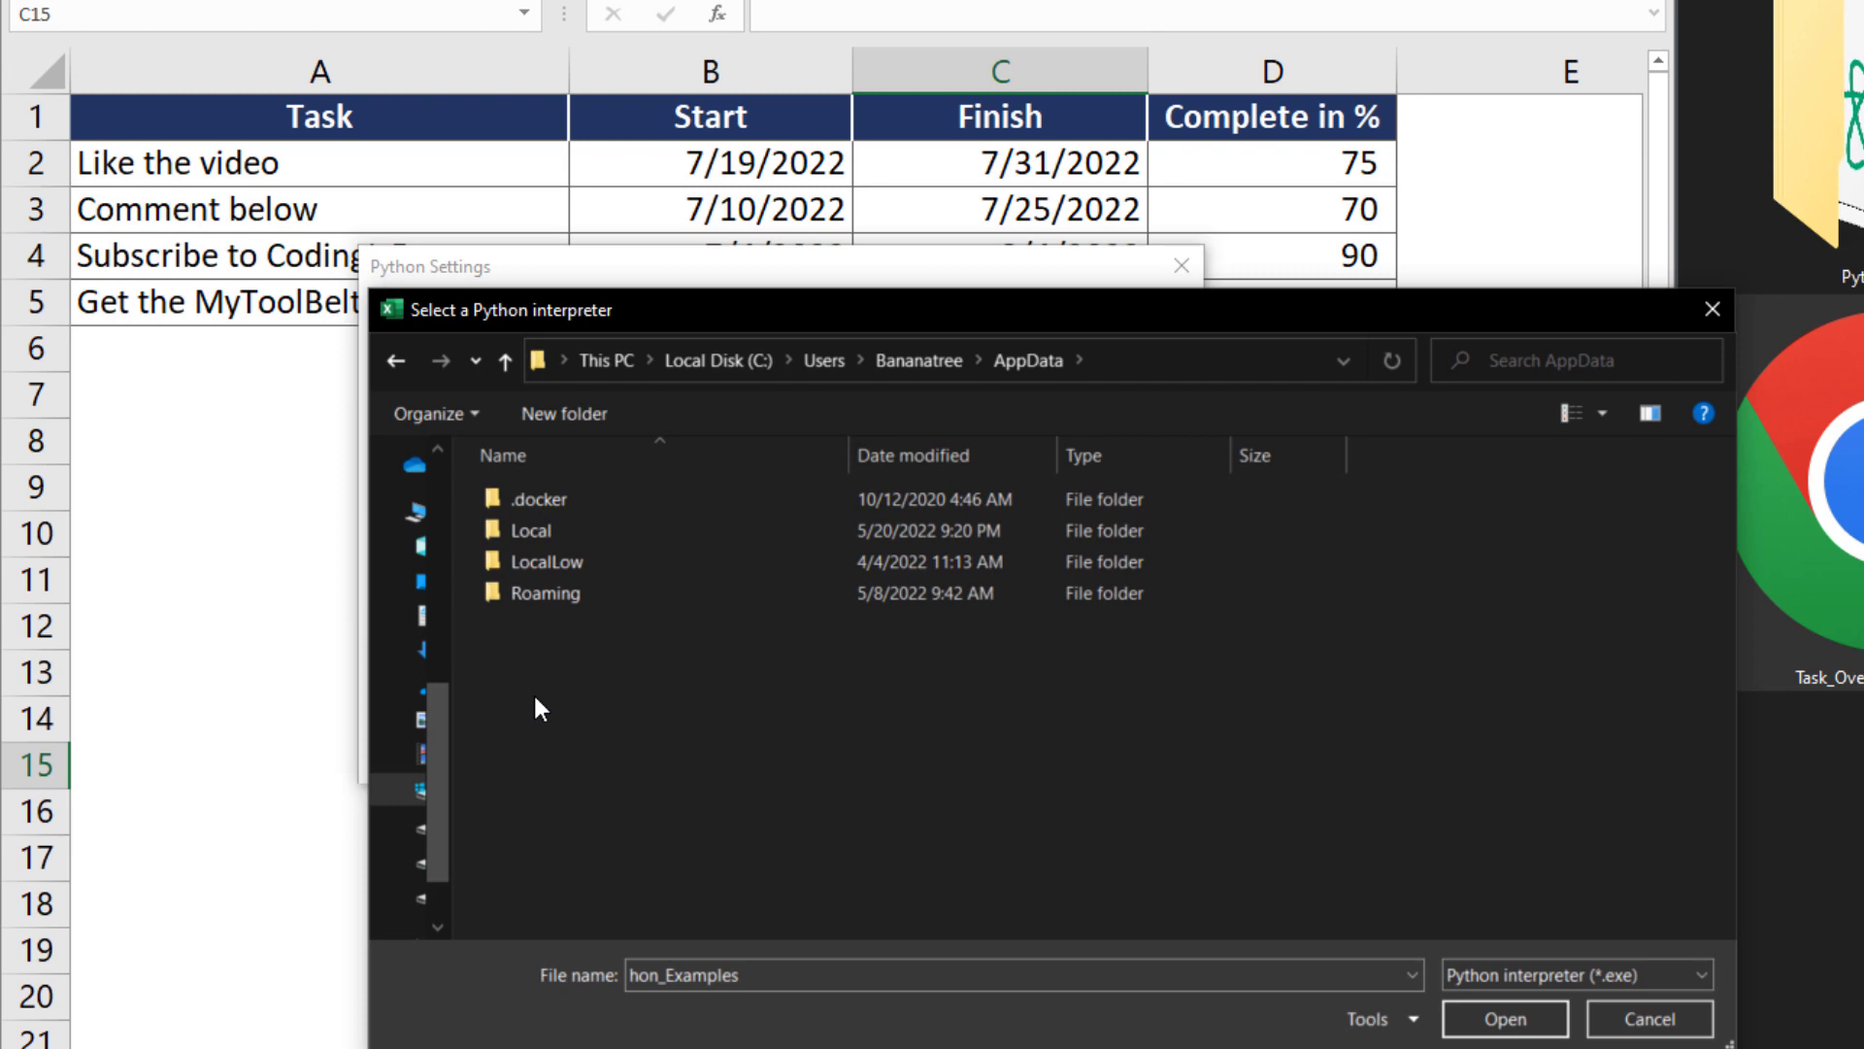
double_click(552, 530)
scroll(551, 535, "down", 10)
double_click(554, 741)
- Add Python\Python310\python.exe and keep it as the chosen interpreter
double_click(553, 626)
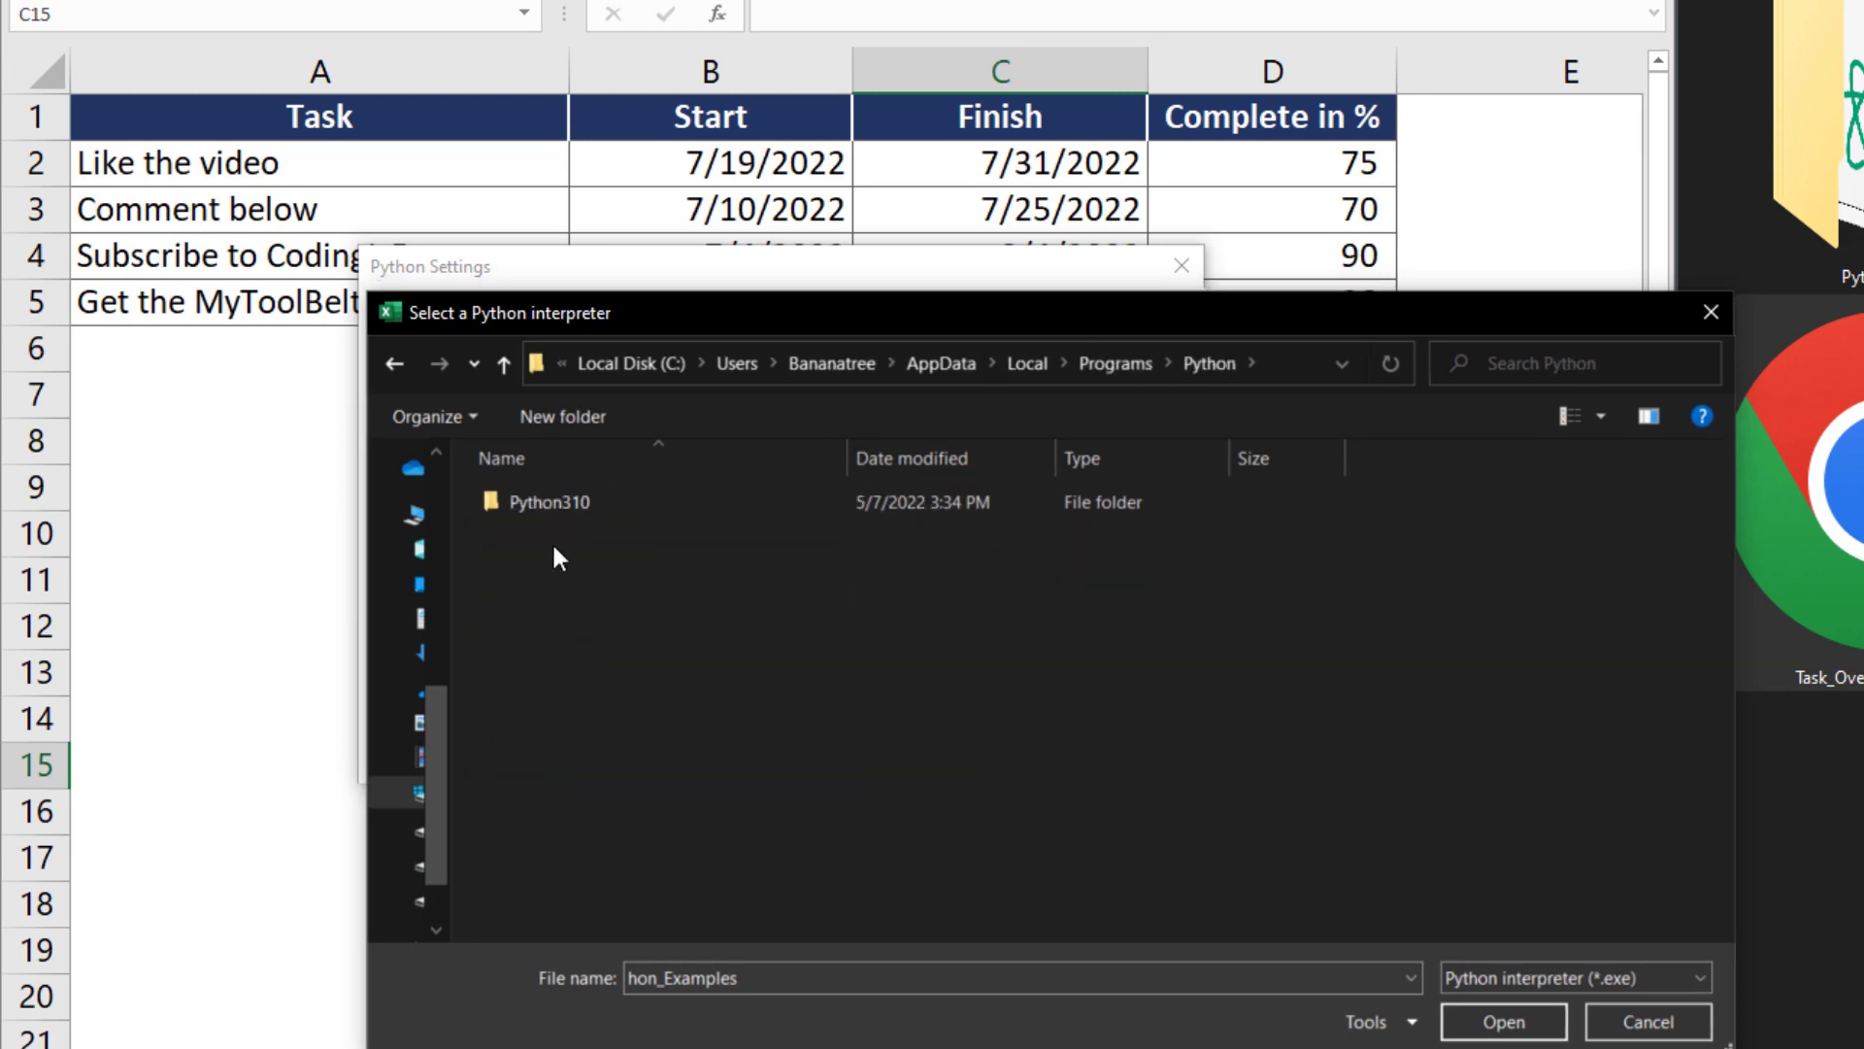
double_click(551, 501)
left_click(550, 659)
left_click(1503, 1021)
left_click(1165, 628)
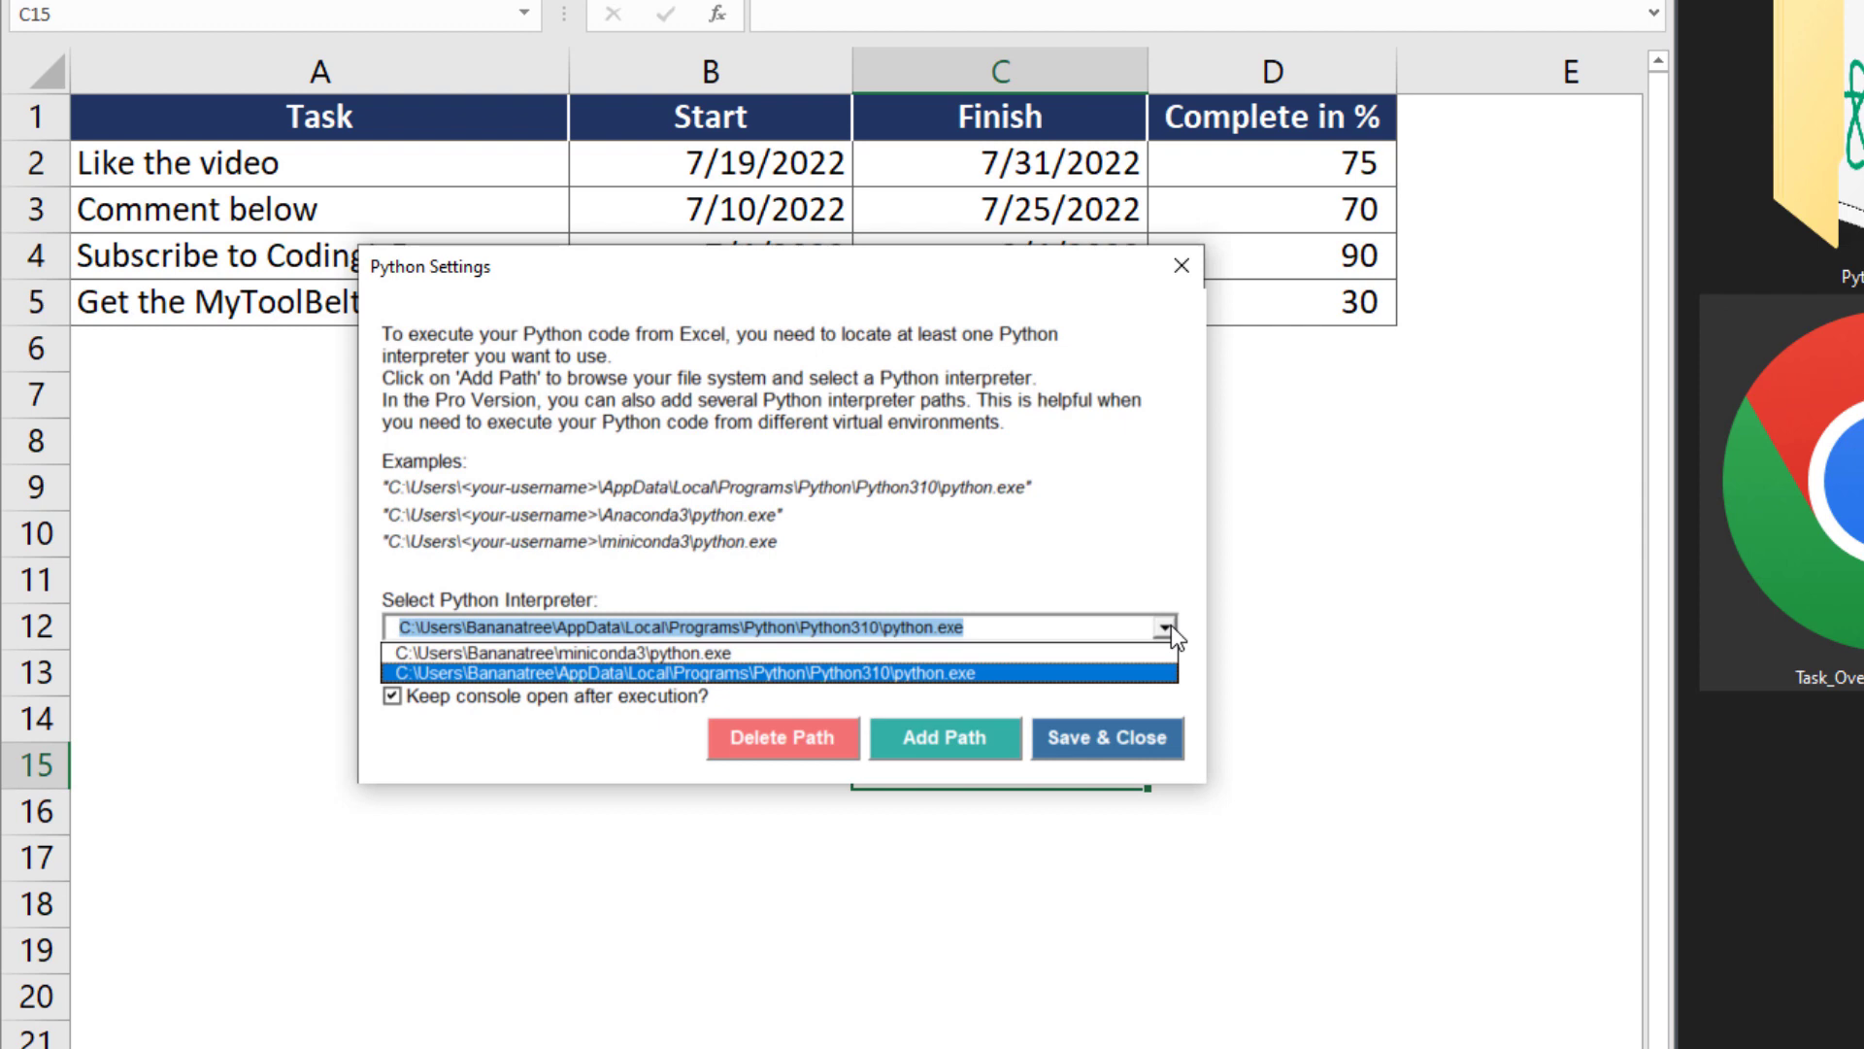
left_click(1171, 624)
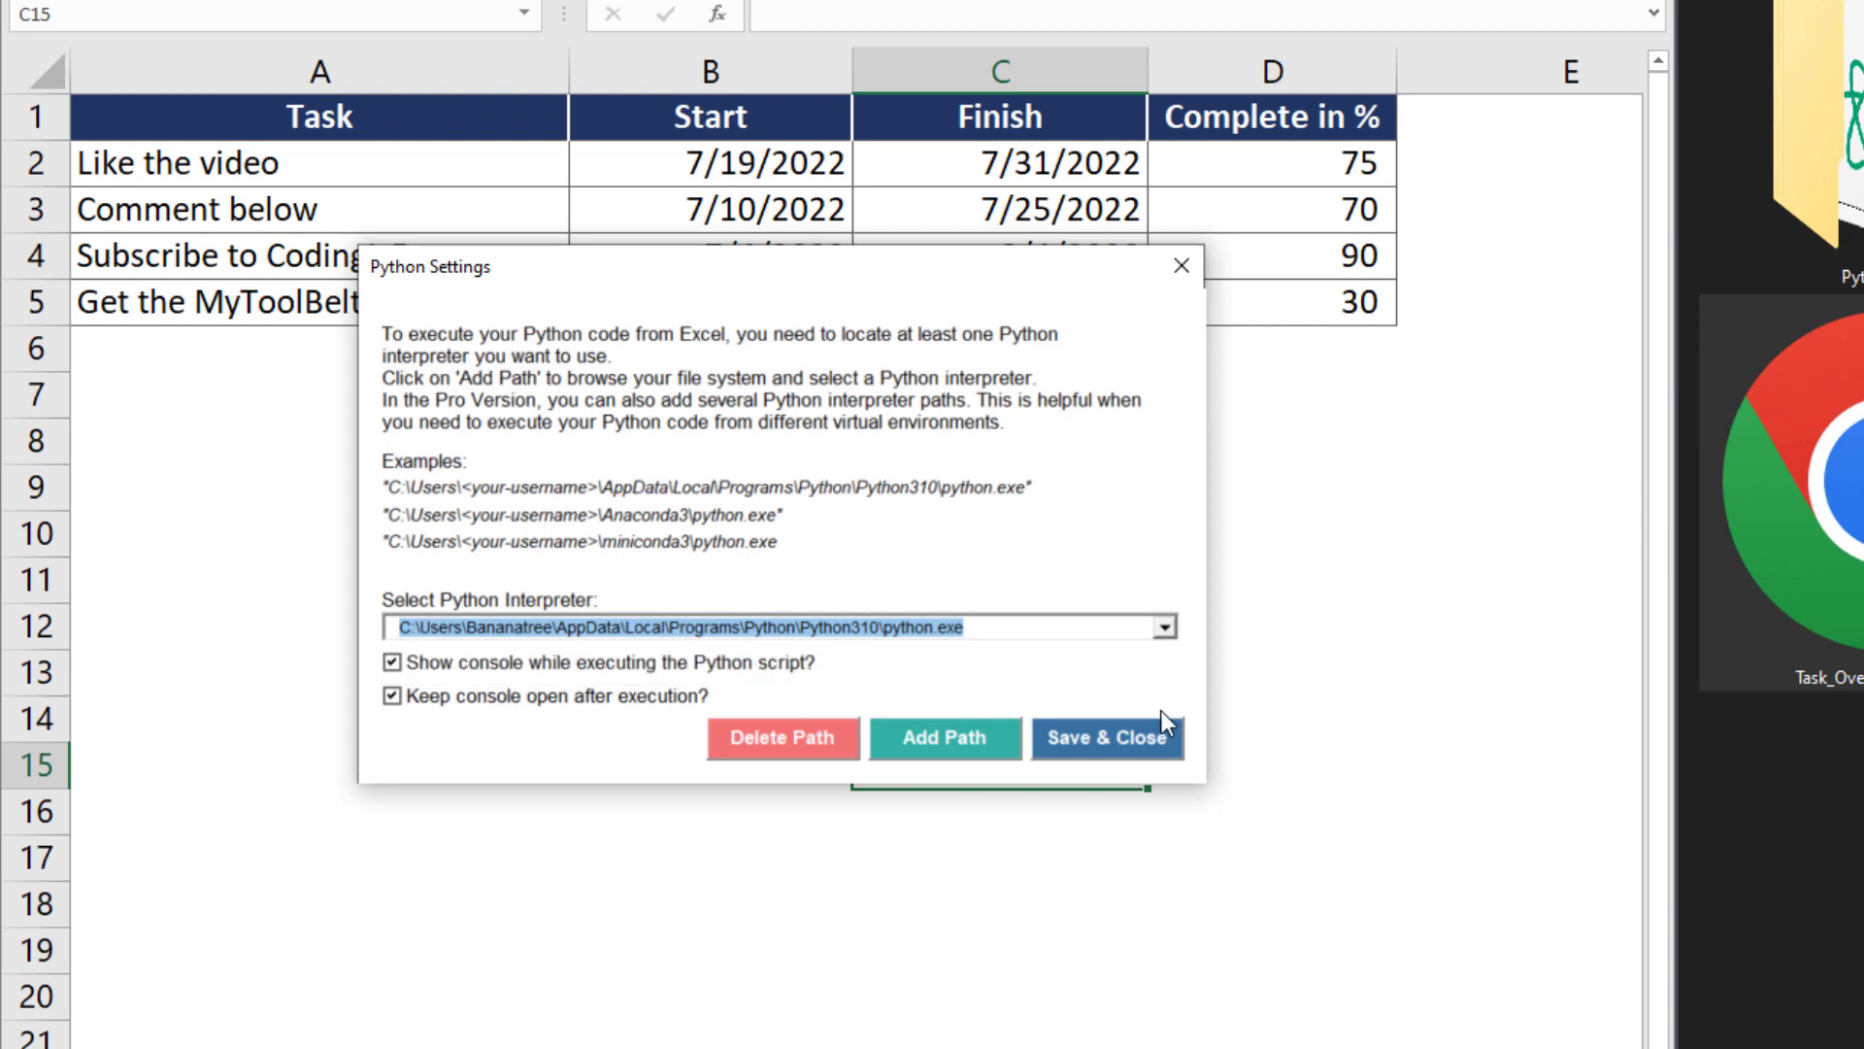
left_click(1158, 740)
- Save and close the Python settings with the Python310 interpreter selected
left_click(1224, 720)
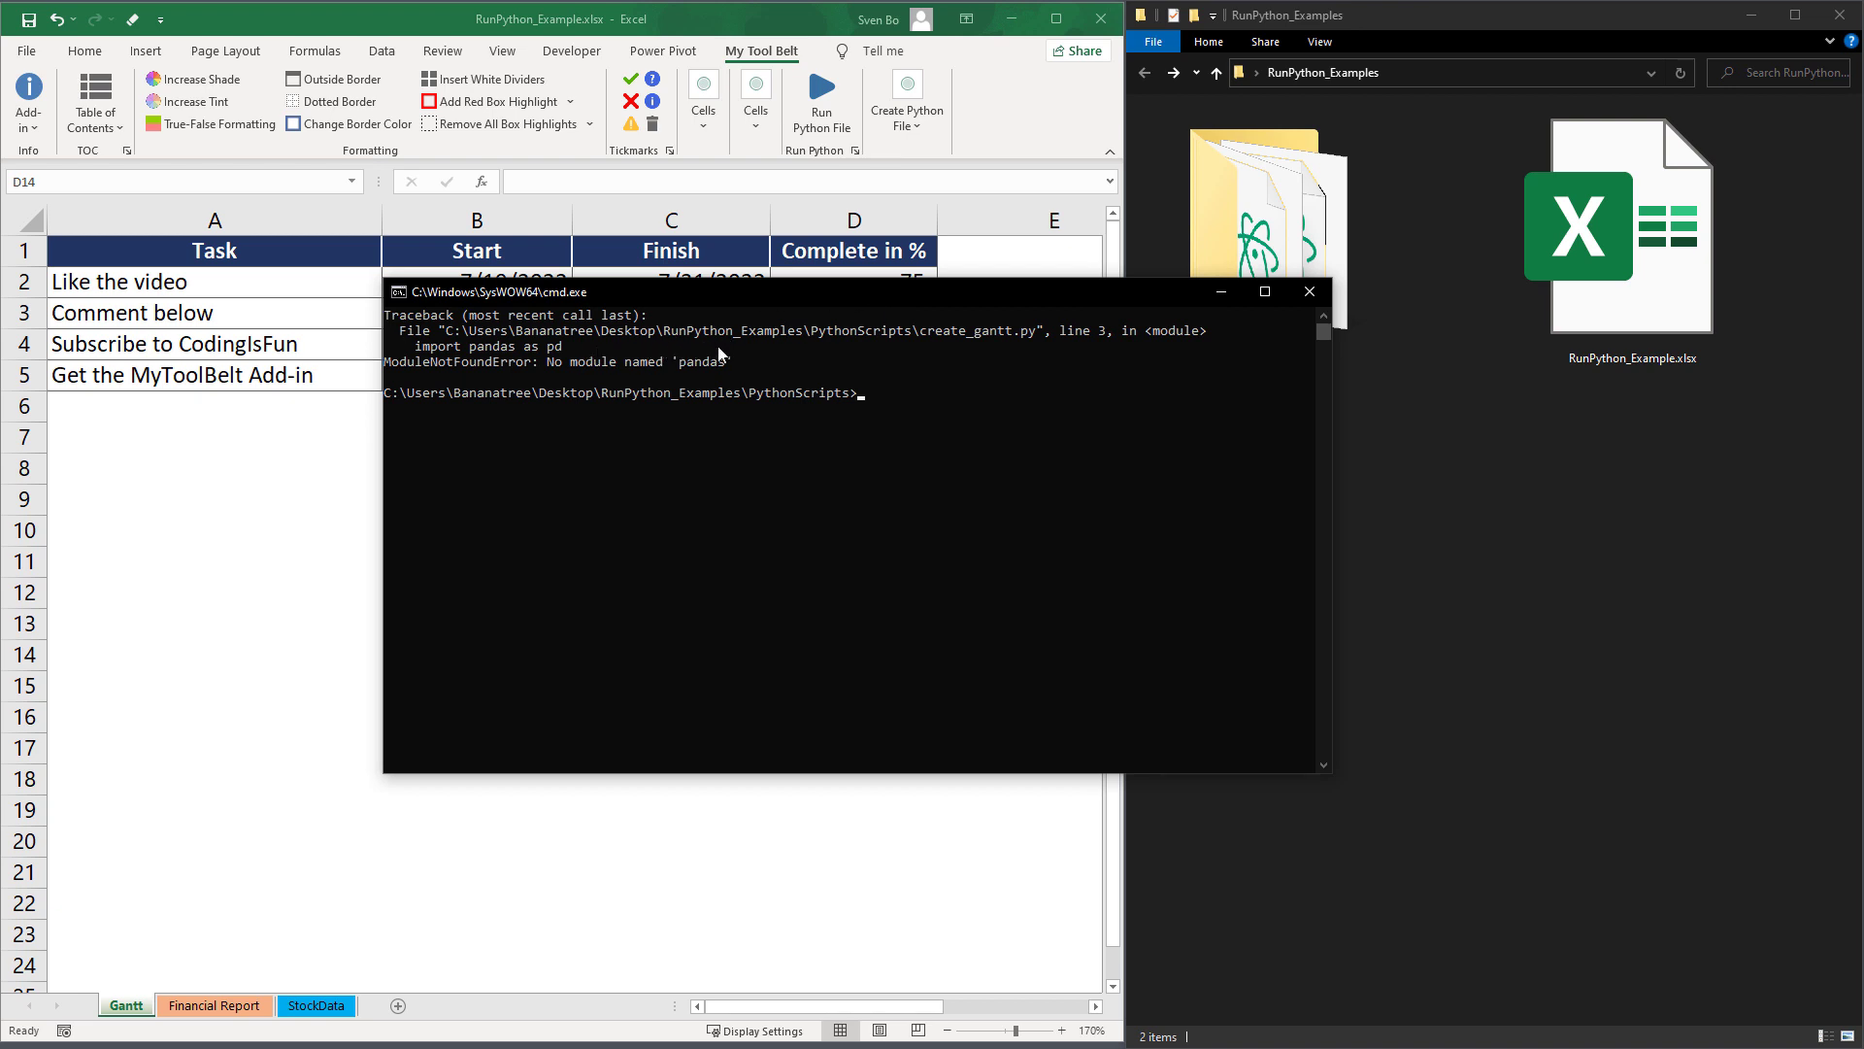
- Close the console and switch off both console display options in Python Settings
left_click(1310, 292)
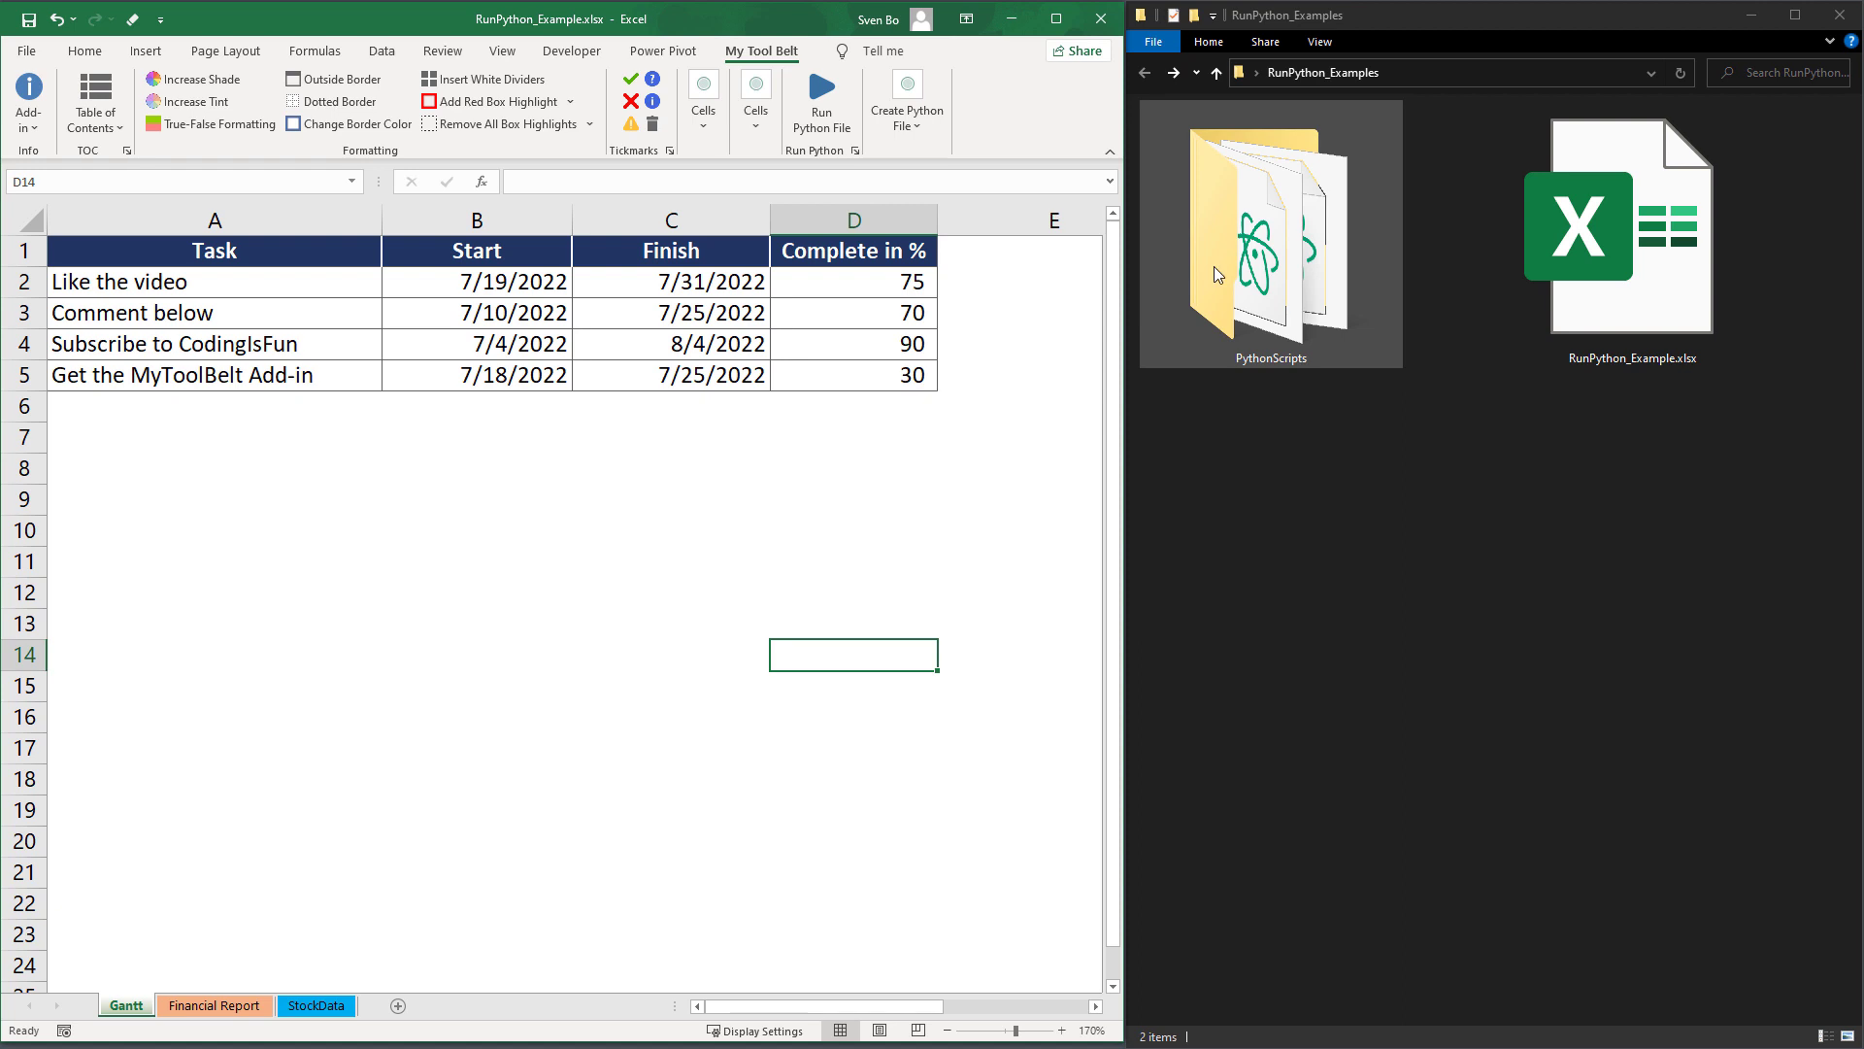
left_click(856, 151)
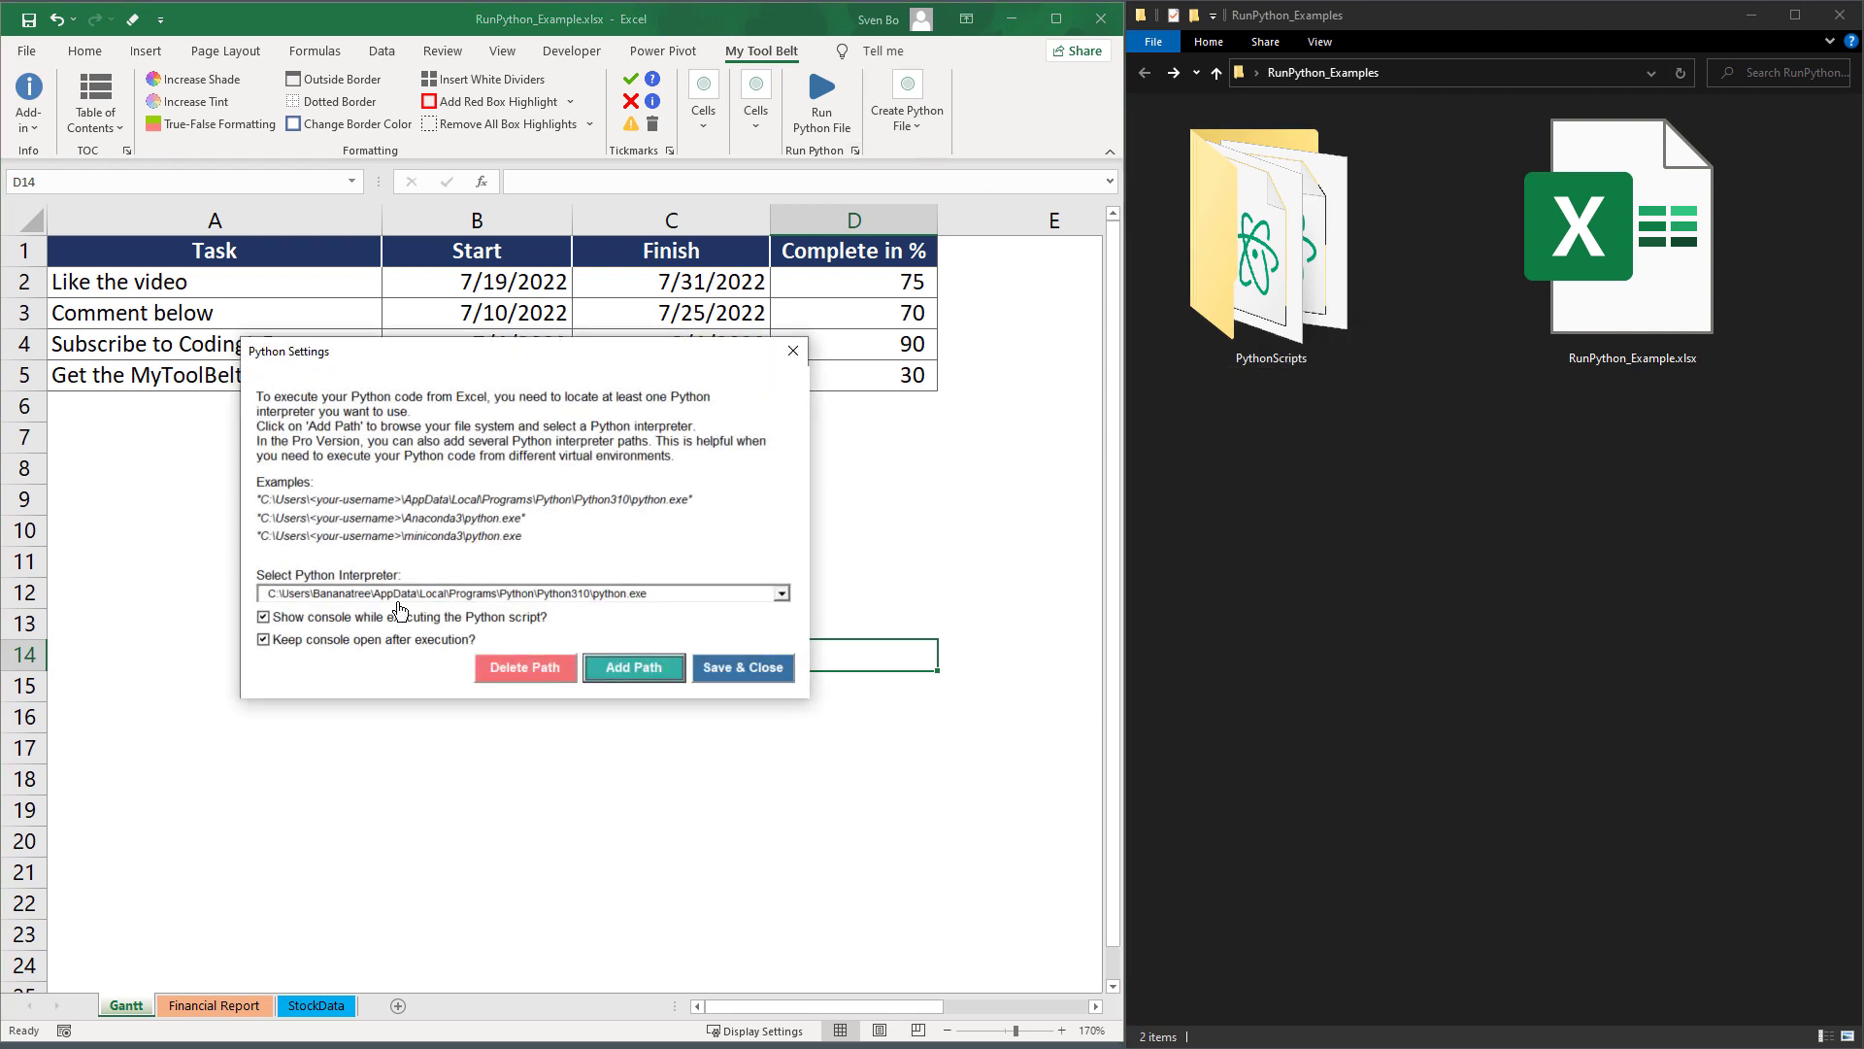
left_click(324, 644)
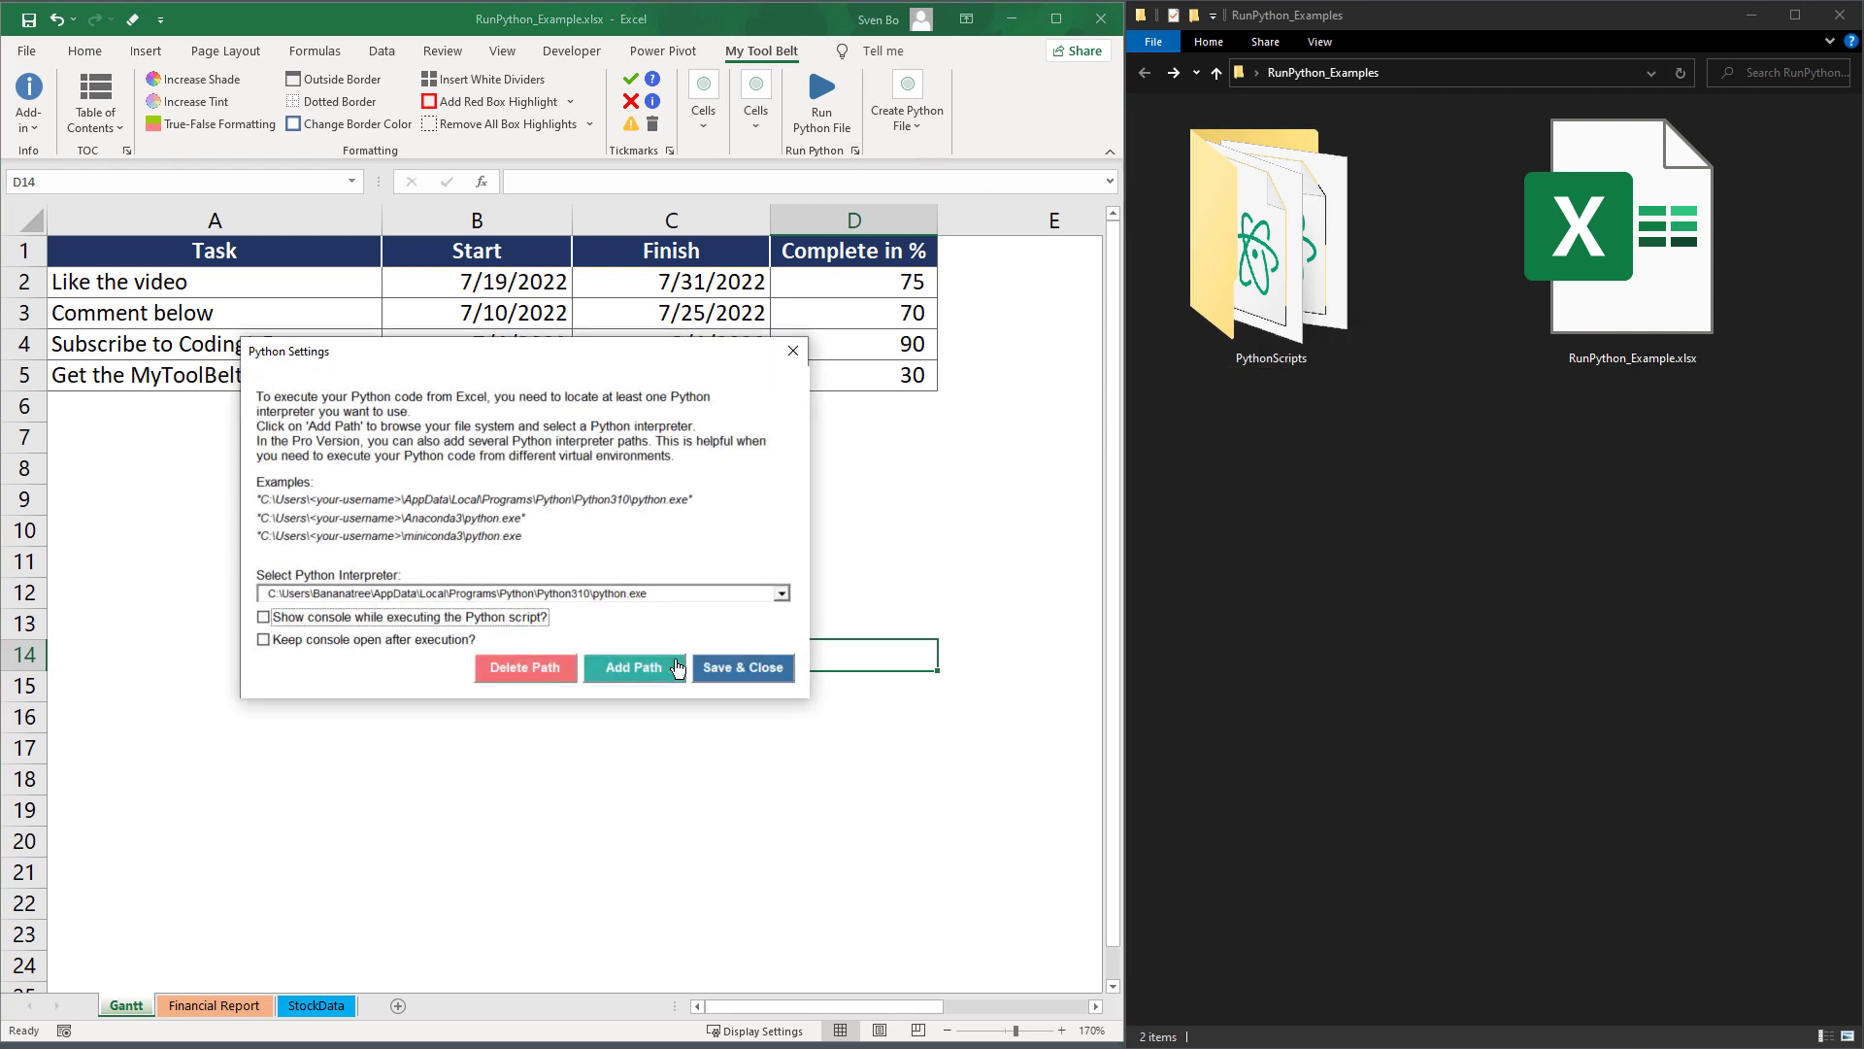
left_click(747, 668)
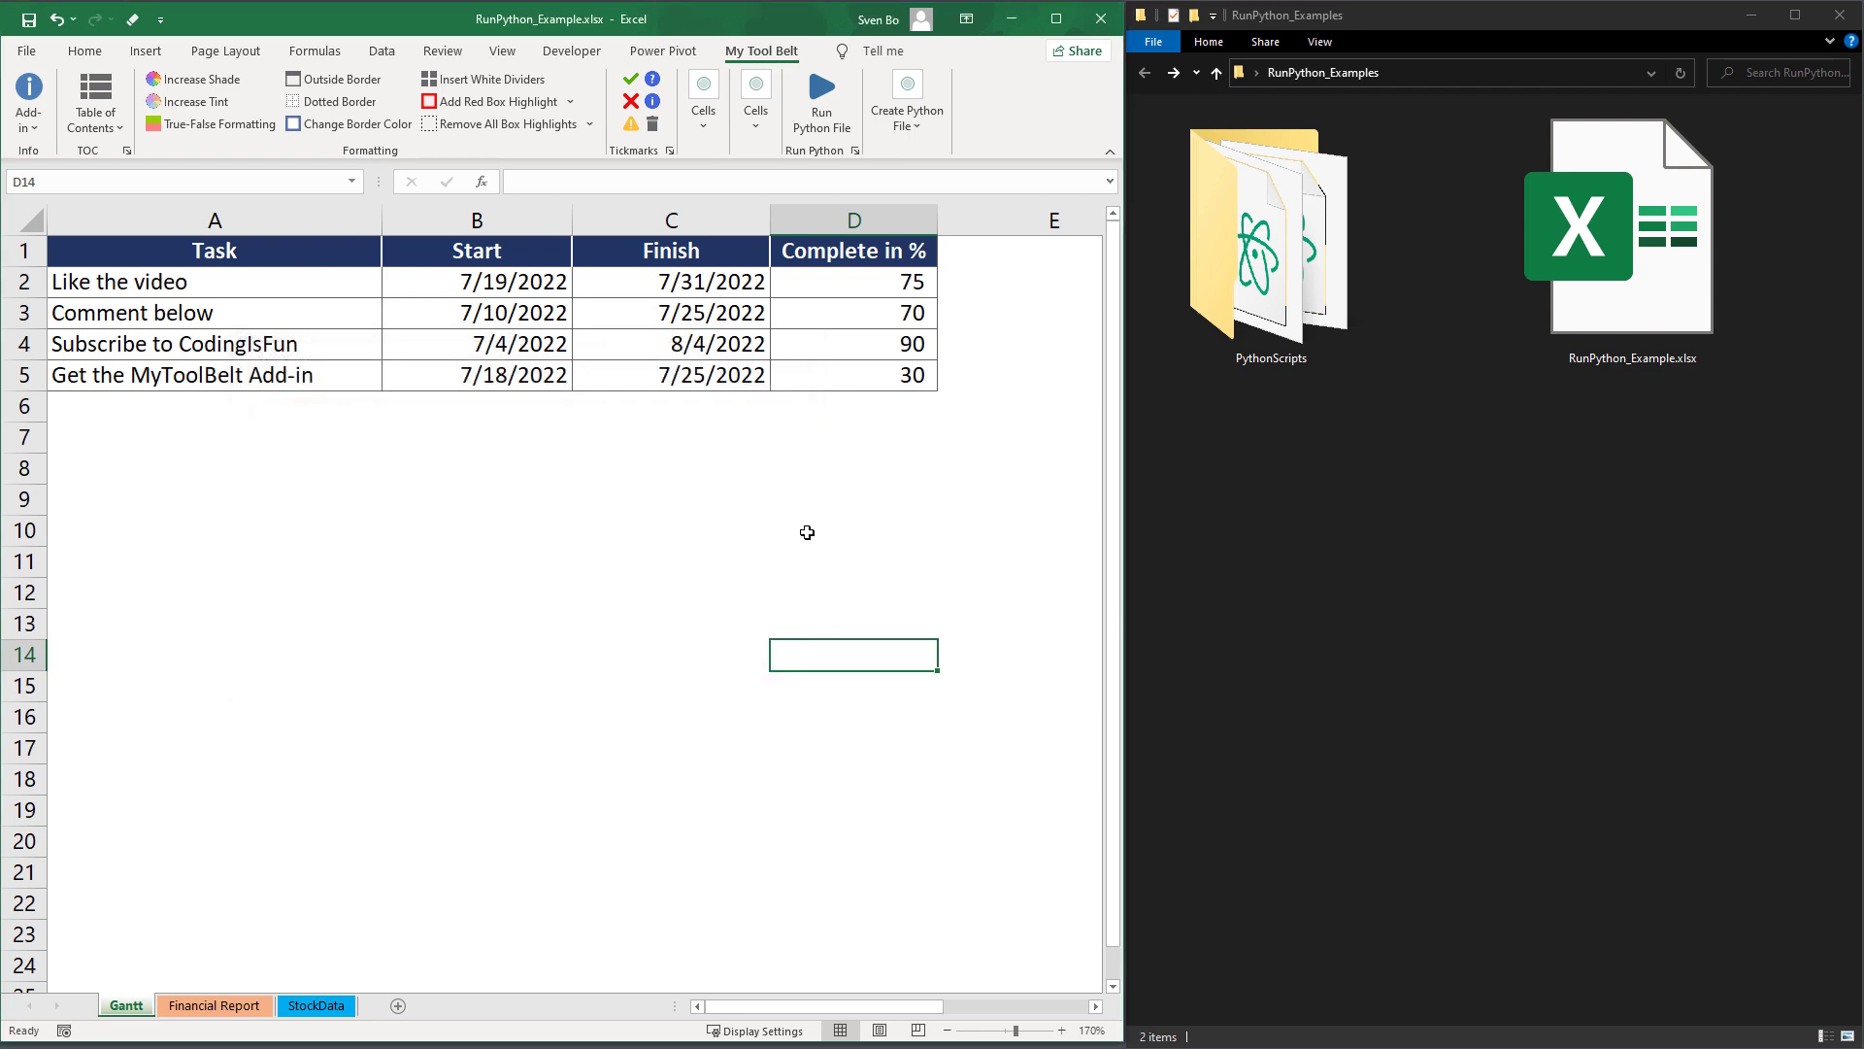
- Rerun PythonScripts create_gantt.py and dismiss the missing-pandas error message
left_click(822, 100)
double_click(191, 219)
left_click(221, 226)
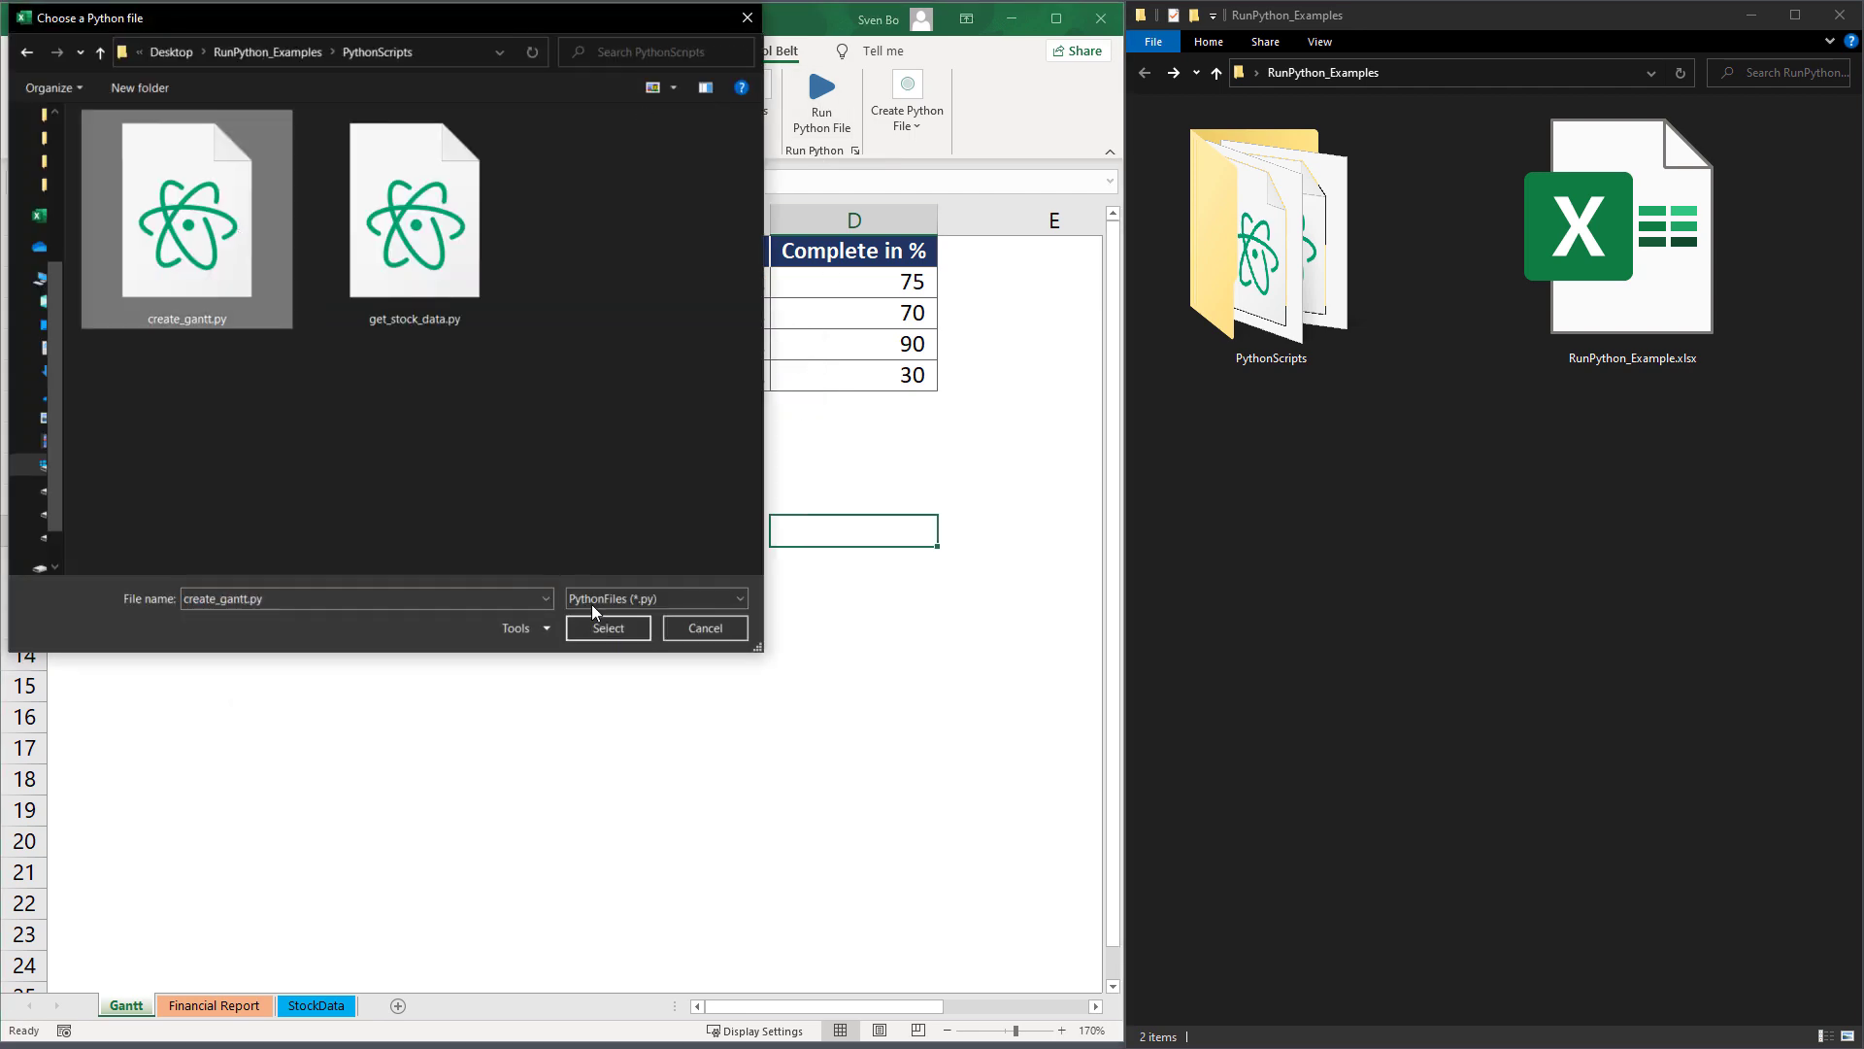
left_click(607, 628)
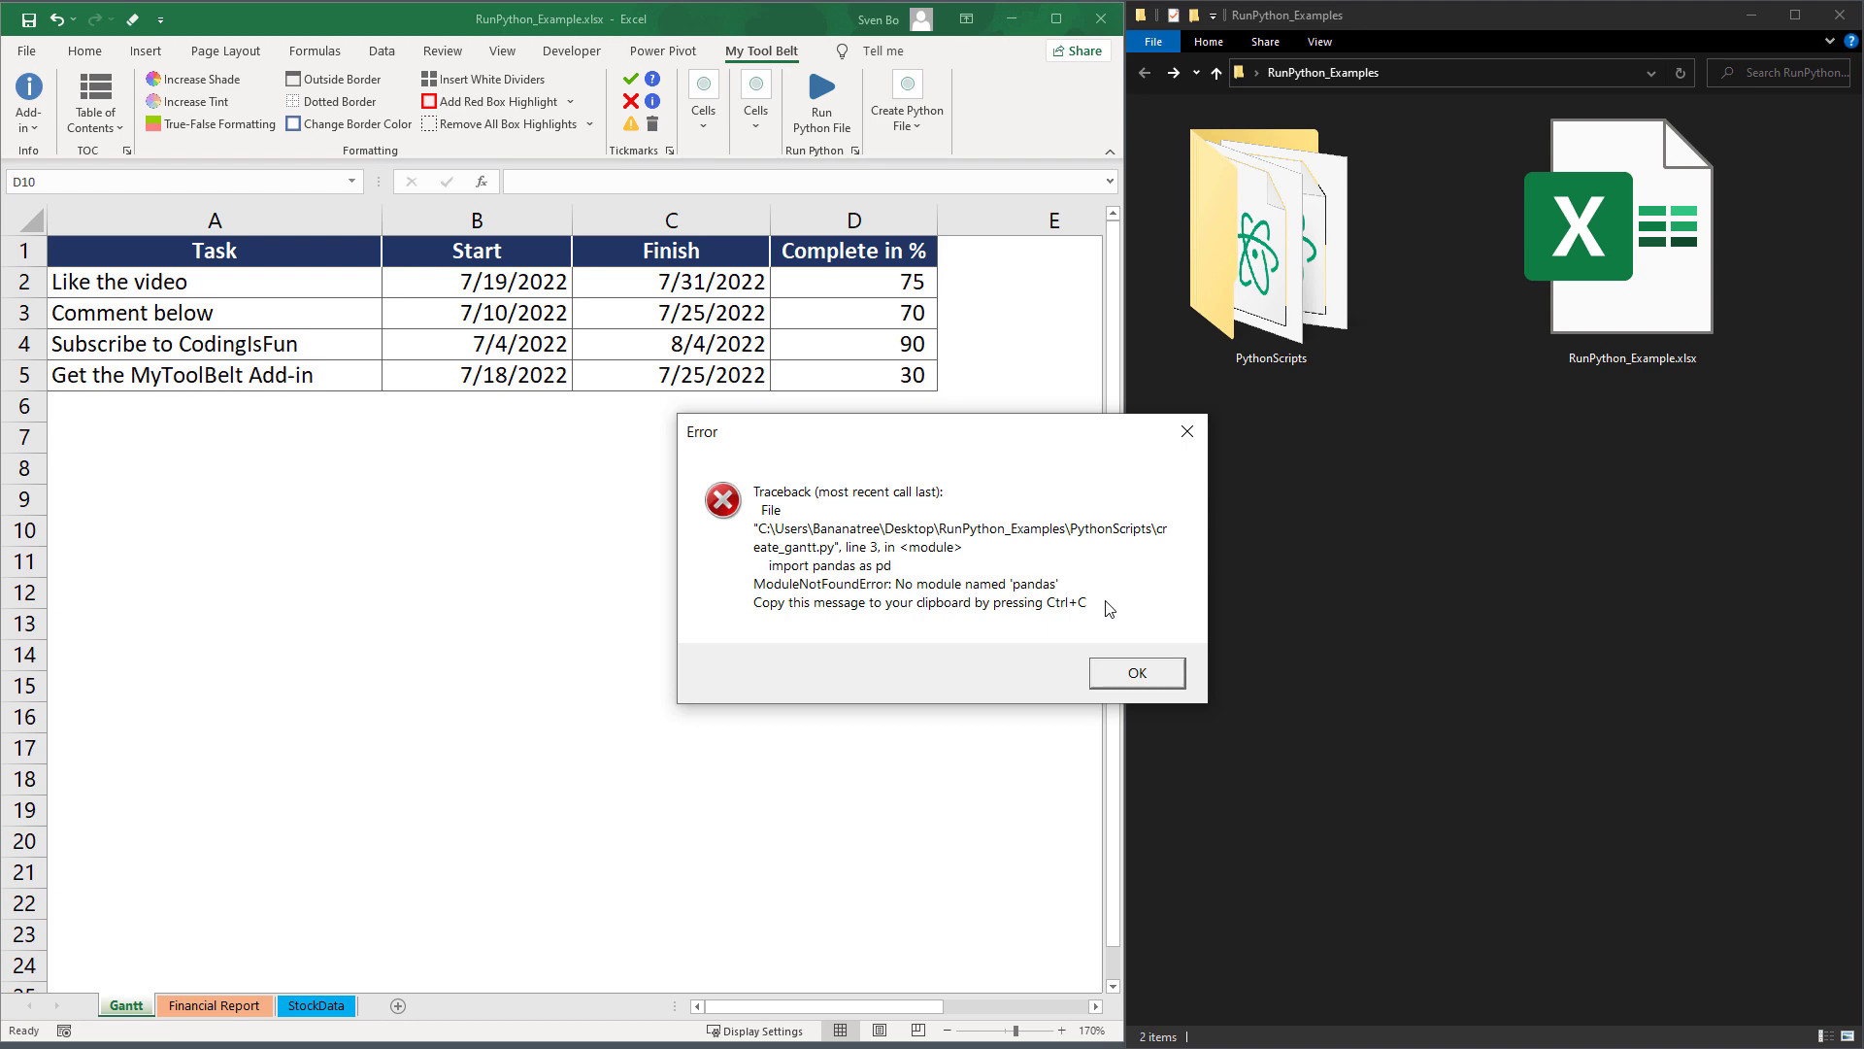
left_click(1149, 678)
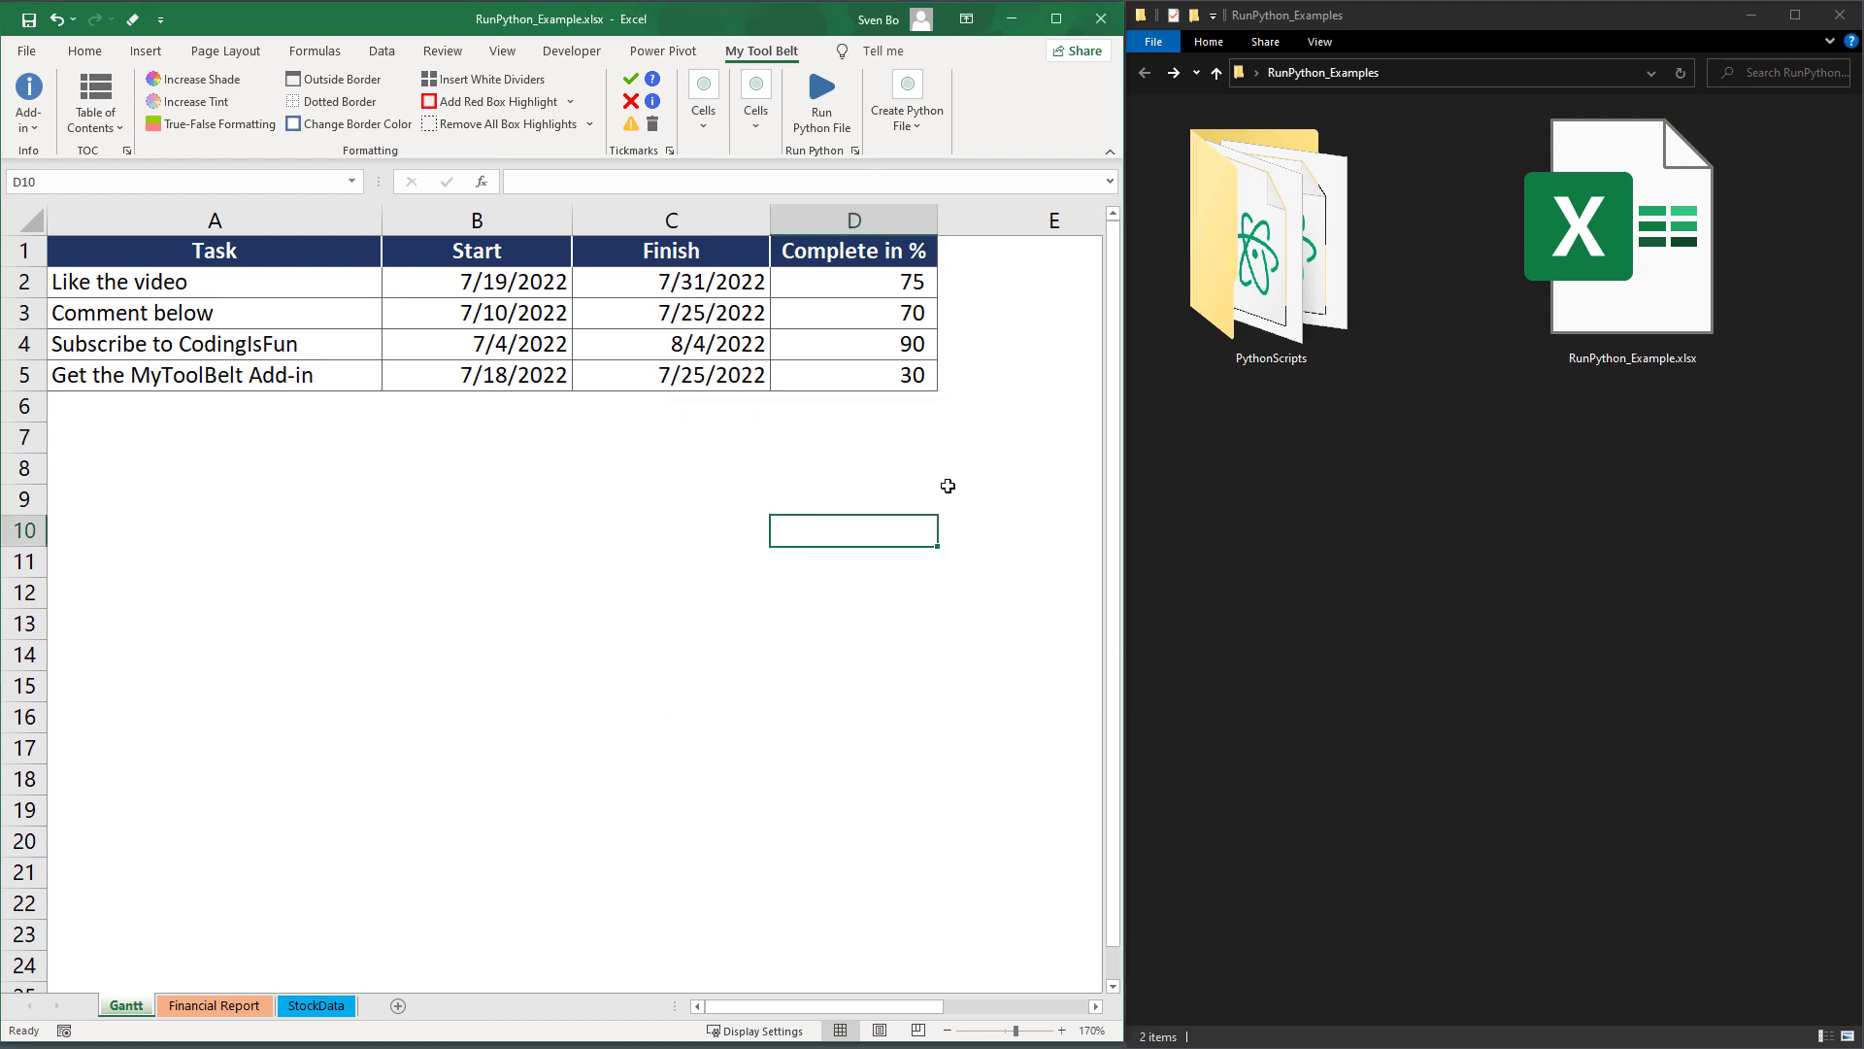
- Delete the Python310 path, reselect miniconda3 python.exe, and enable both console options
left_click(858, 152)
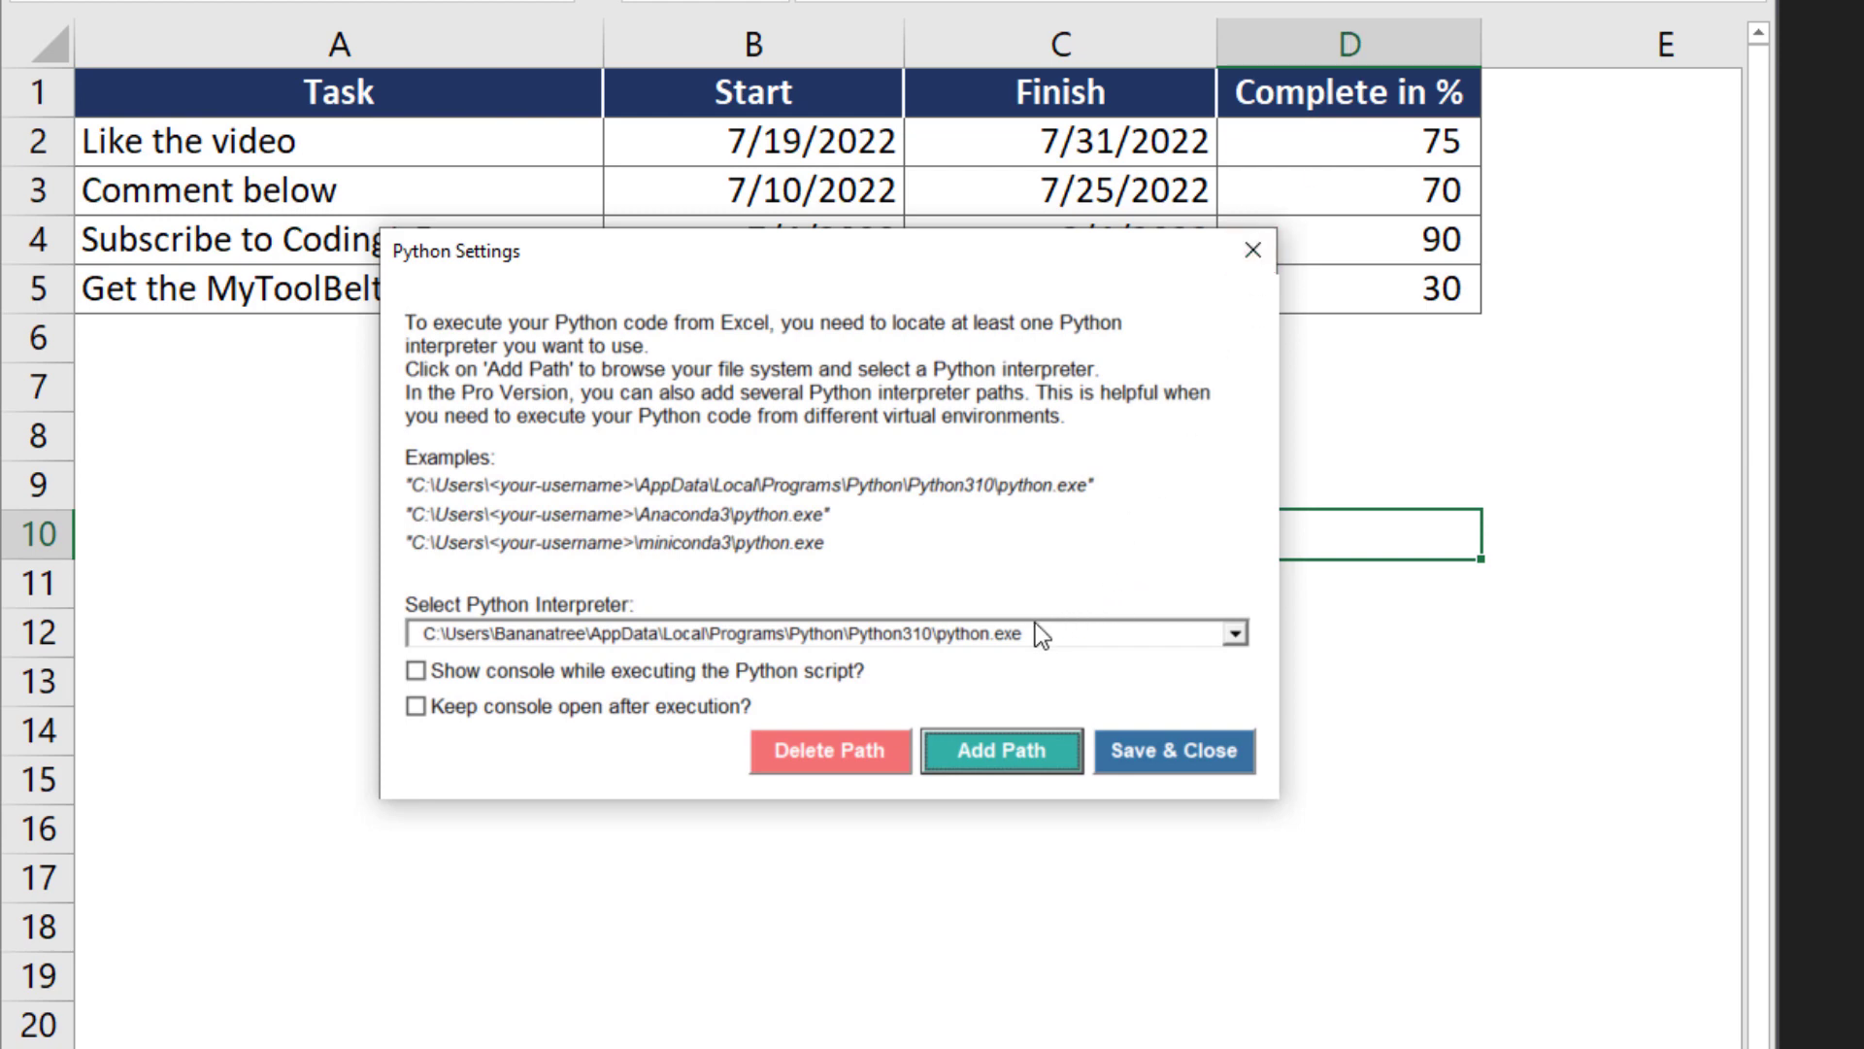
left_click(869, 762)
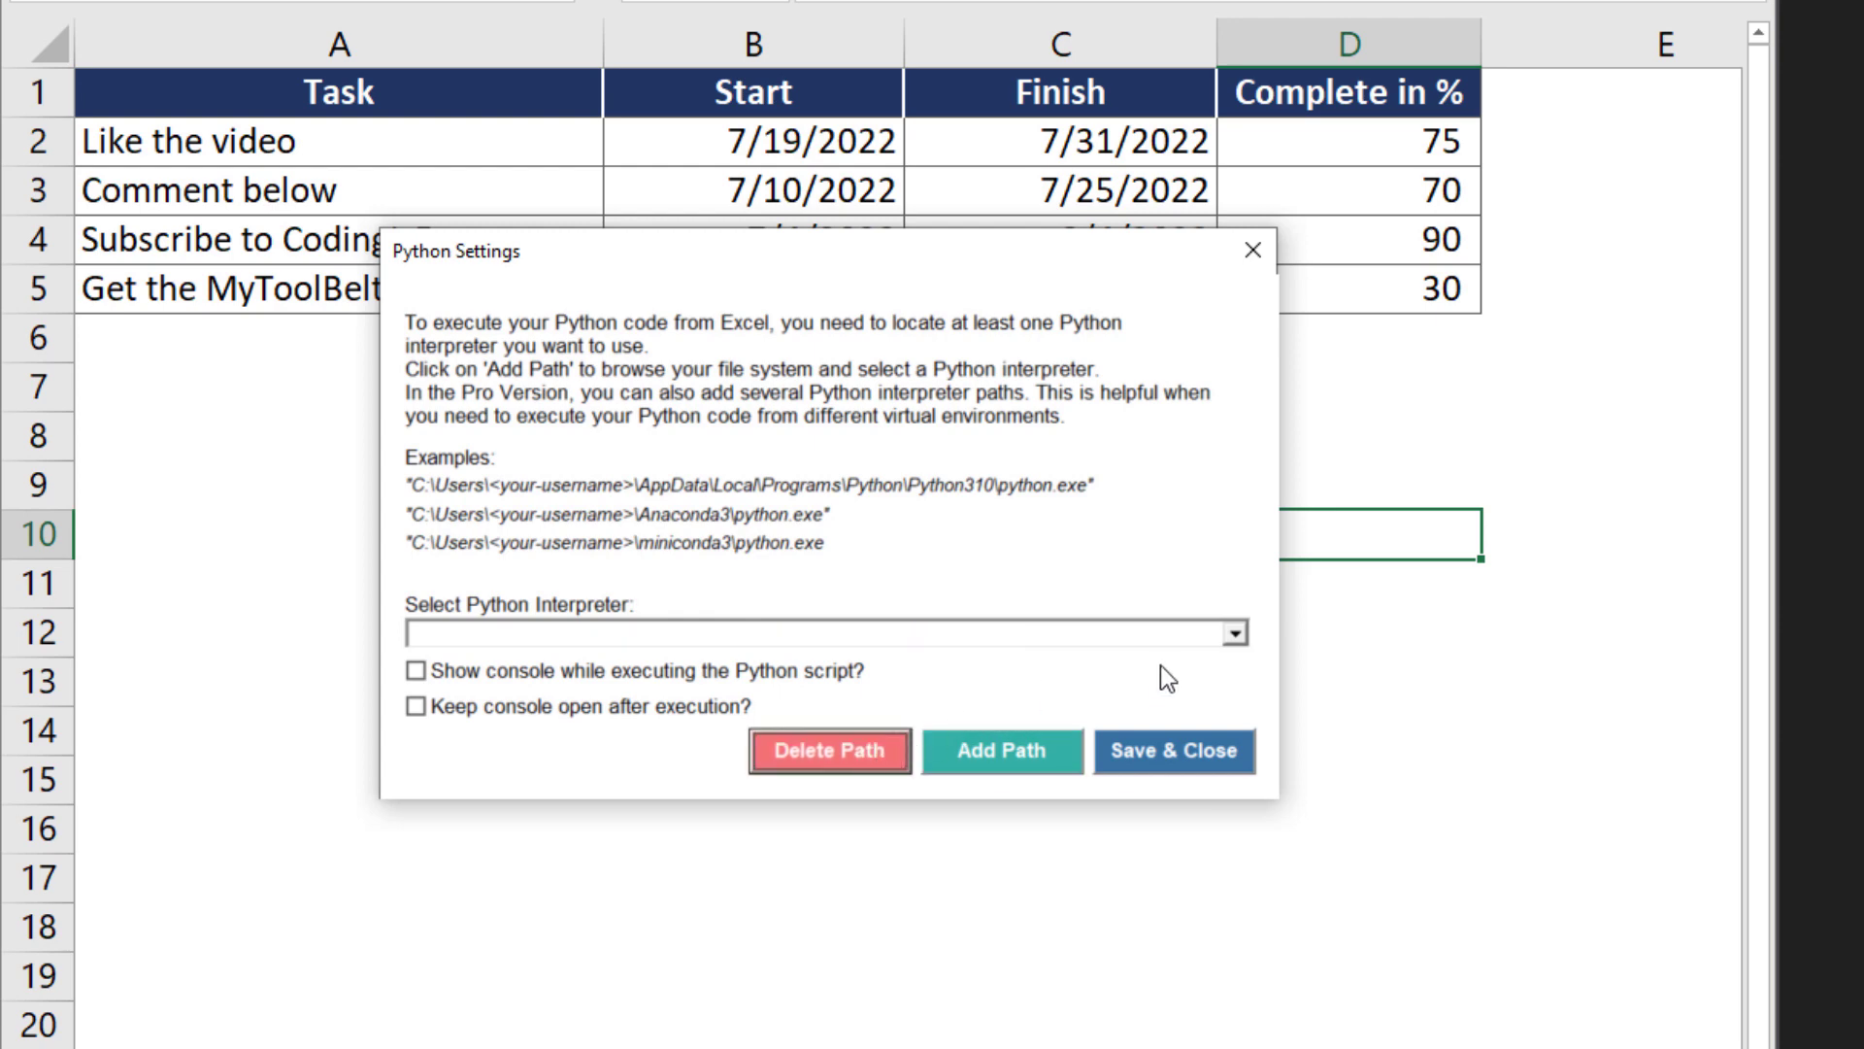
left_click(1237, 634)
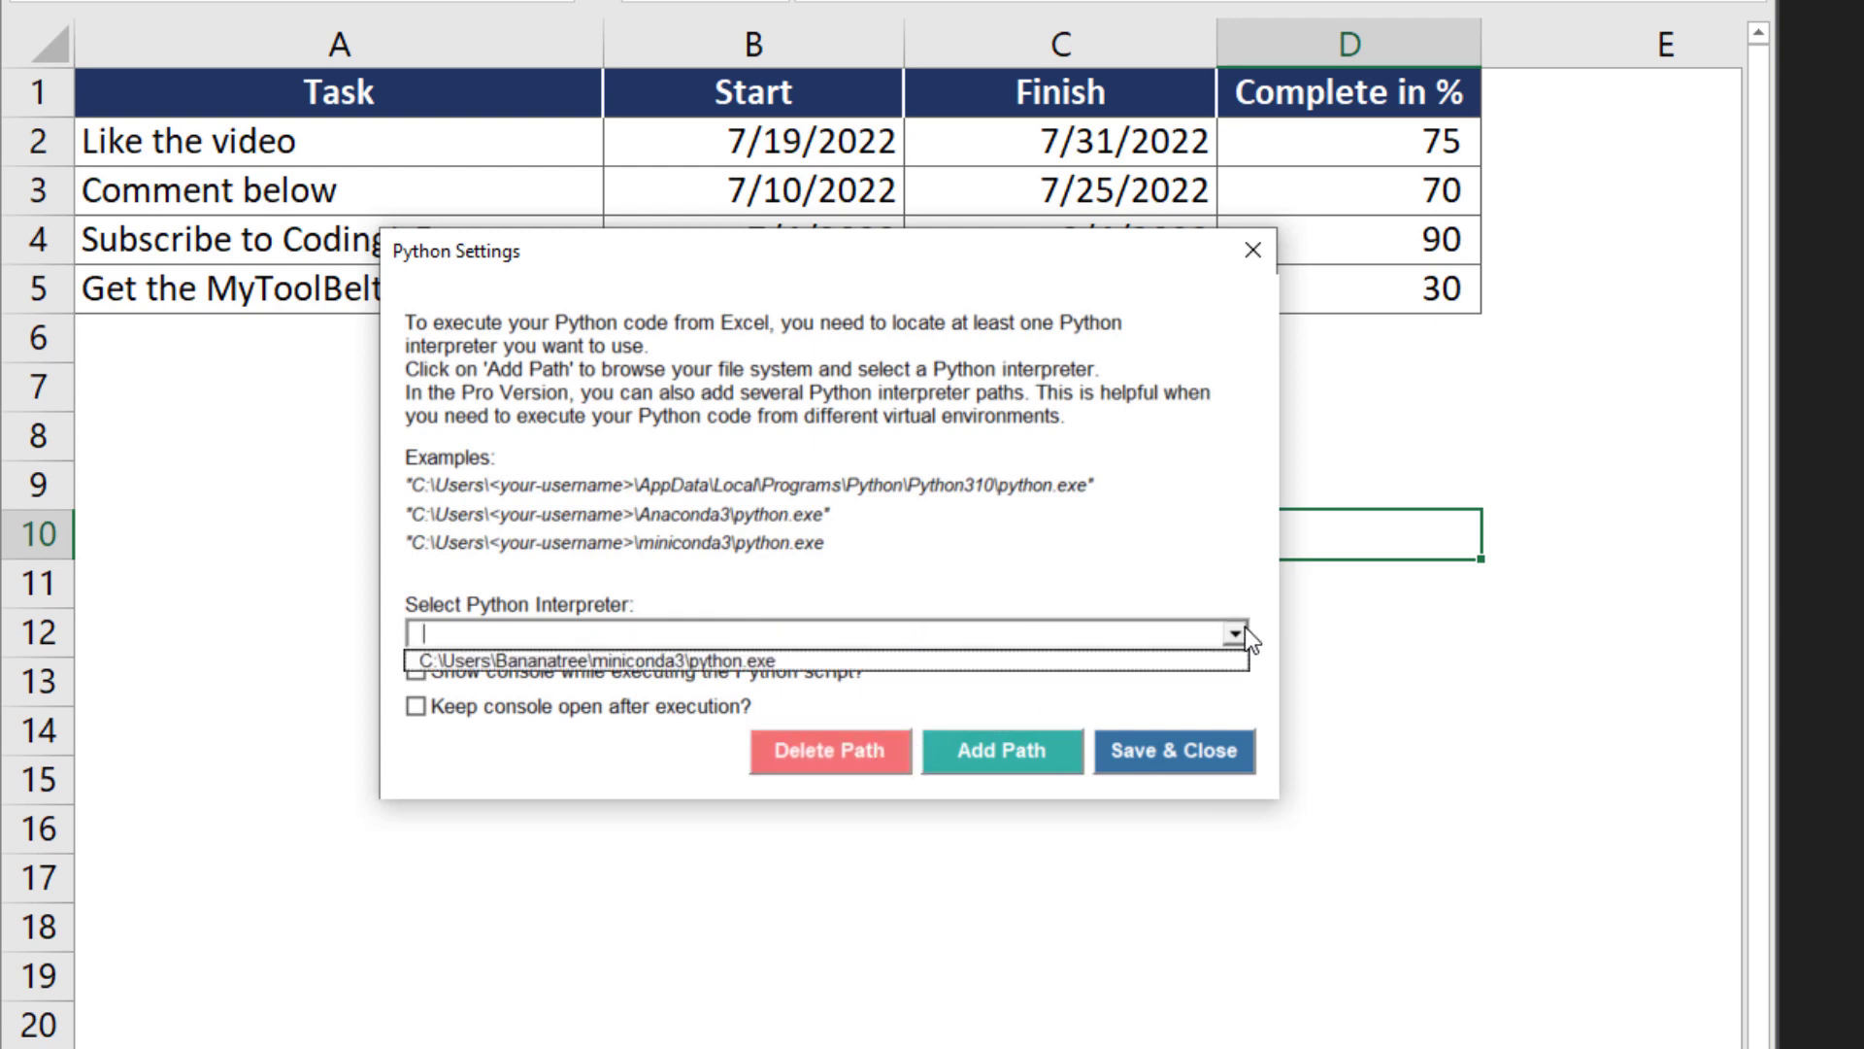
left_click(731, 662)
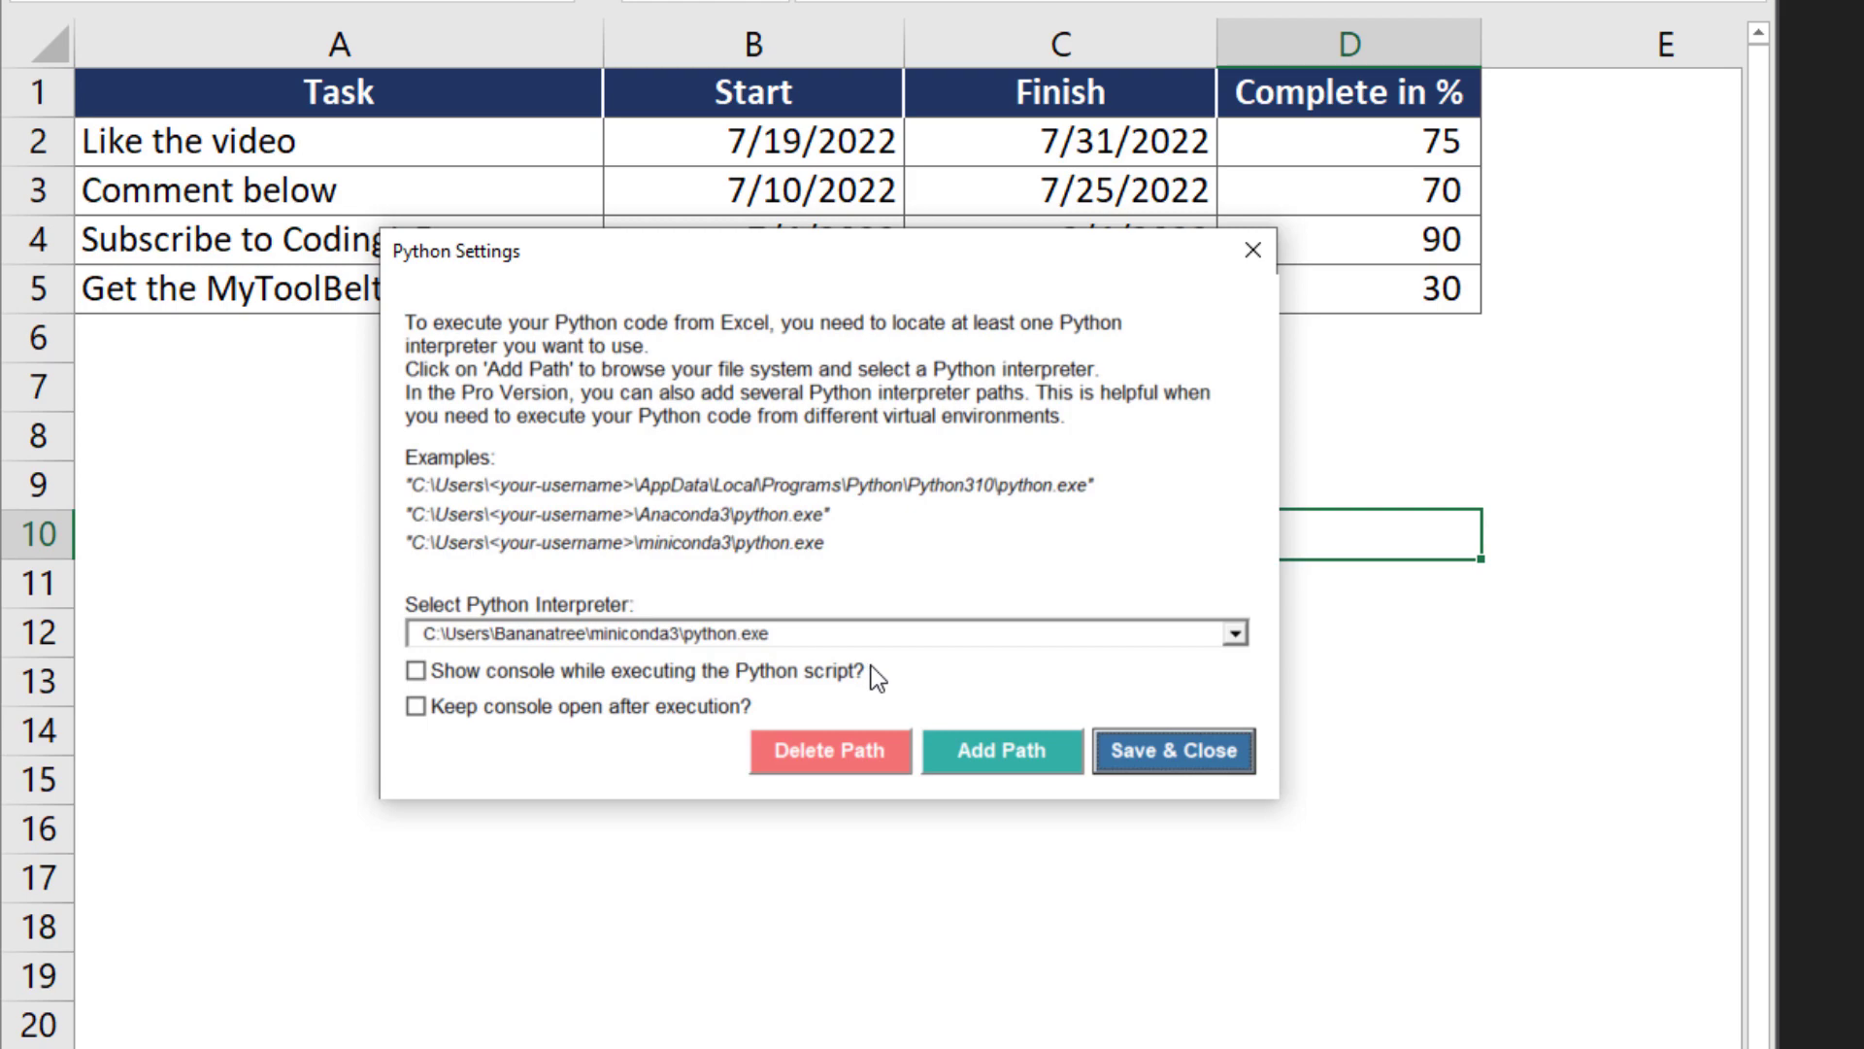
left_click(809, 673)
left_click(699, 710)
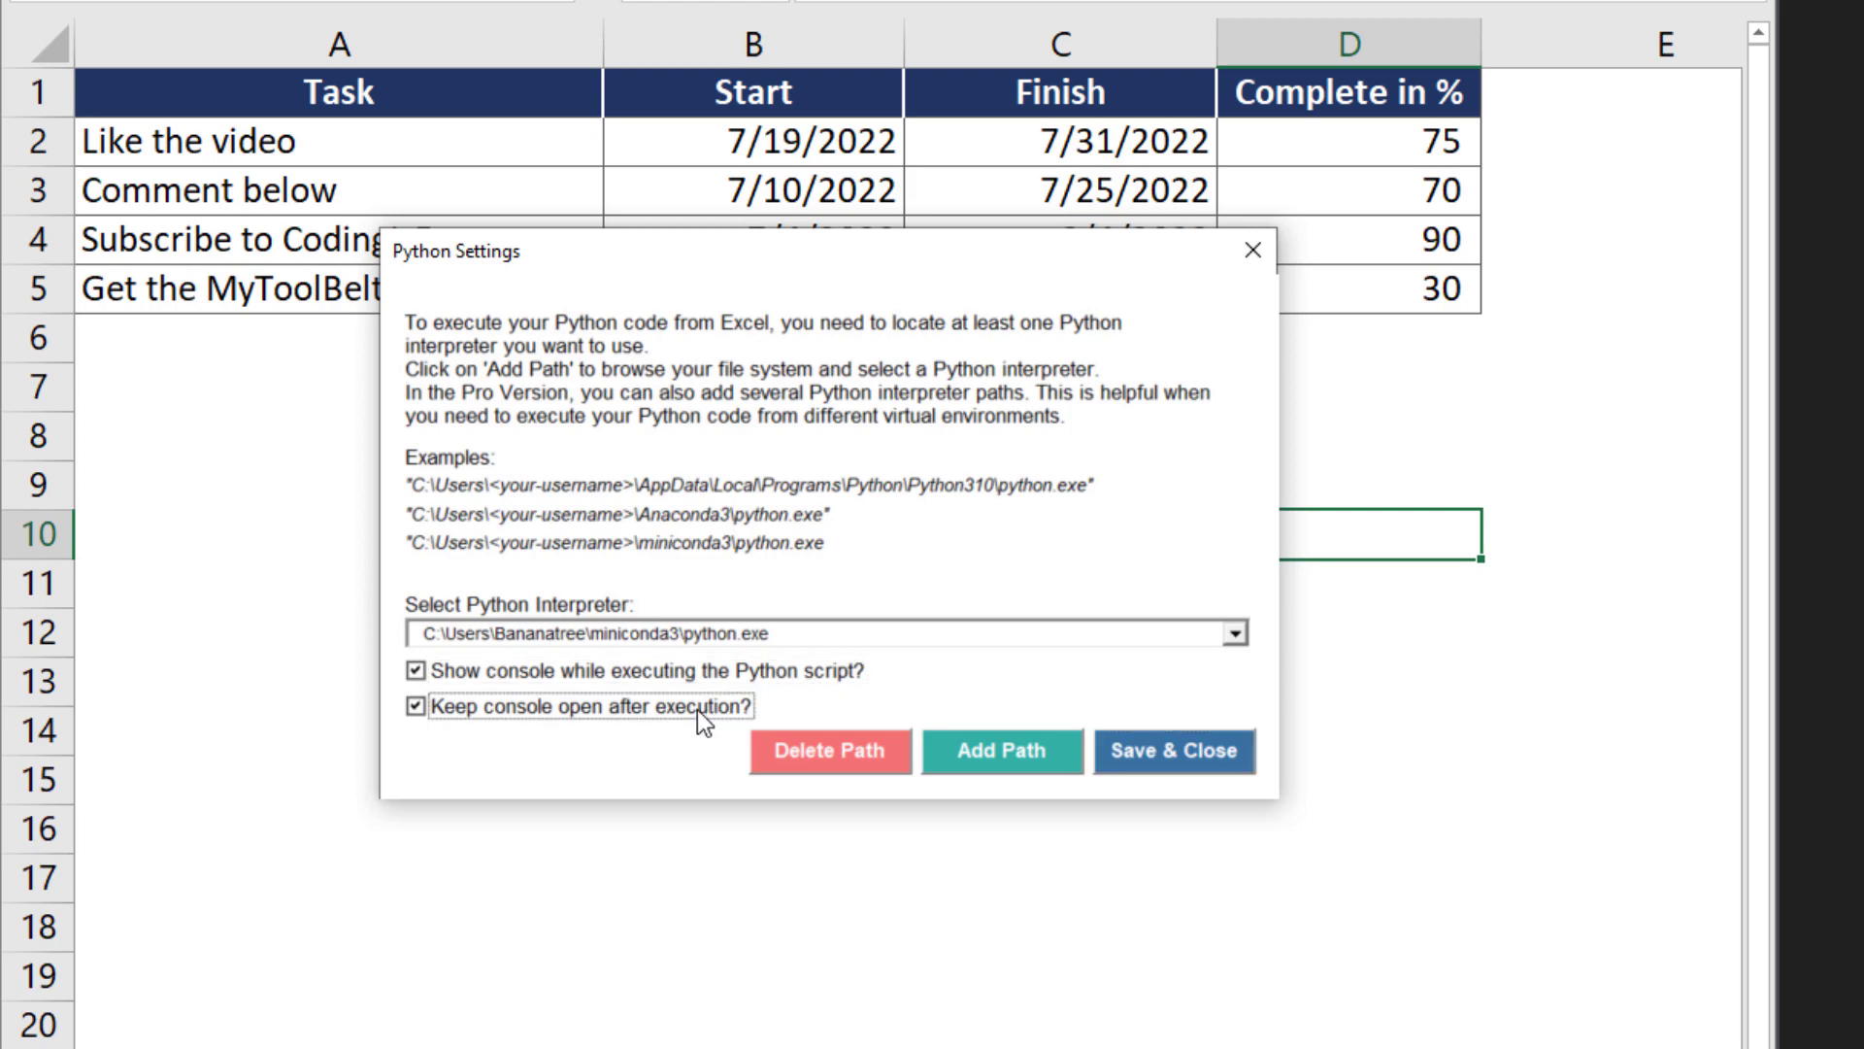
left_click(1173, 751)
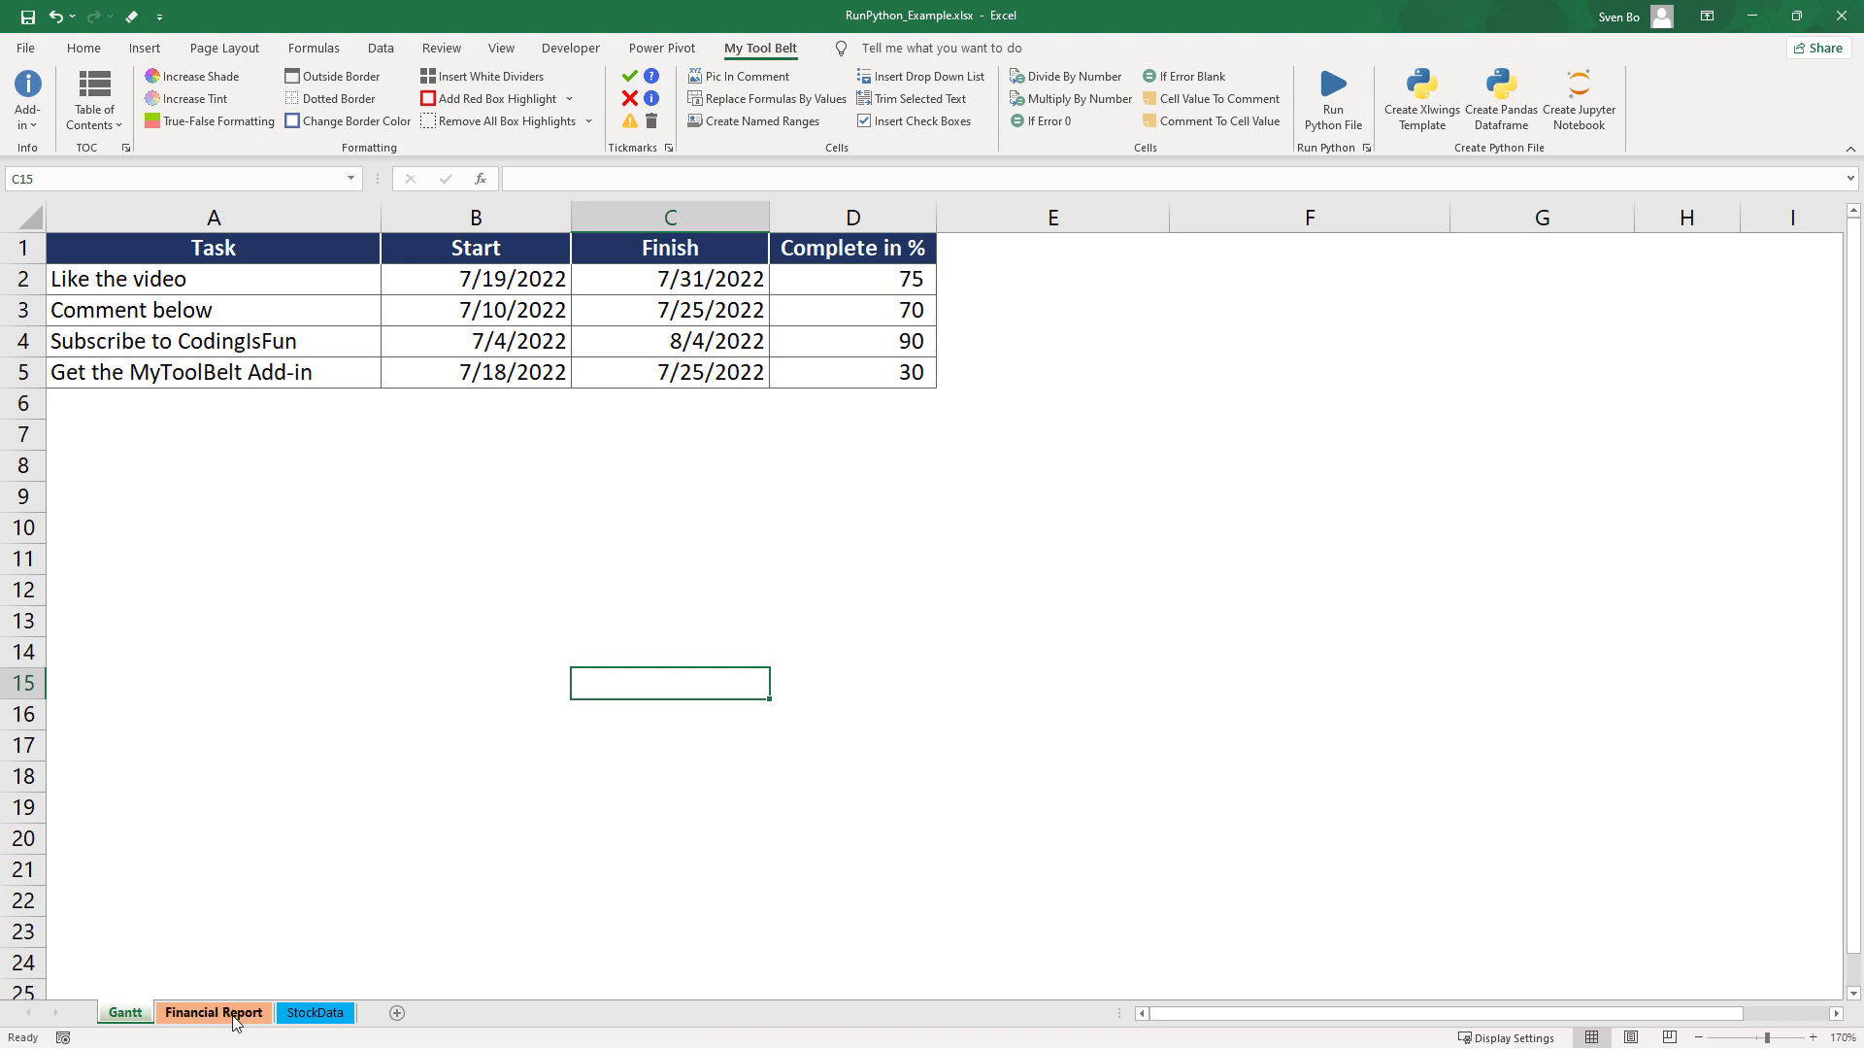
- Generate a pandas Python file from the Financial Report range B4:Q529
left_click(214, 1013)
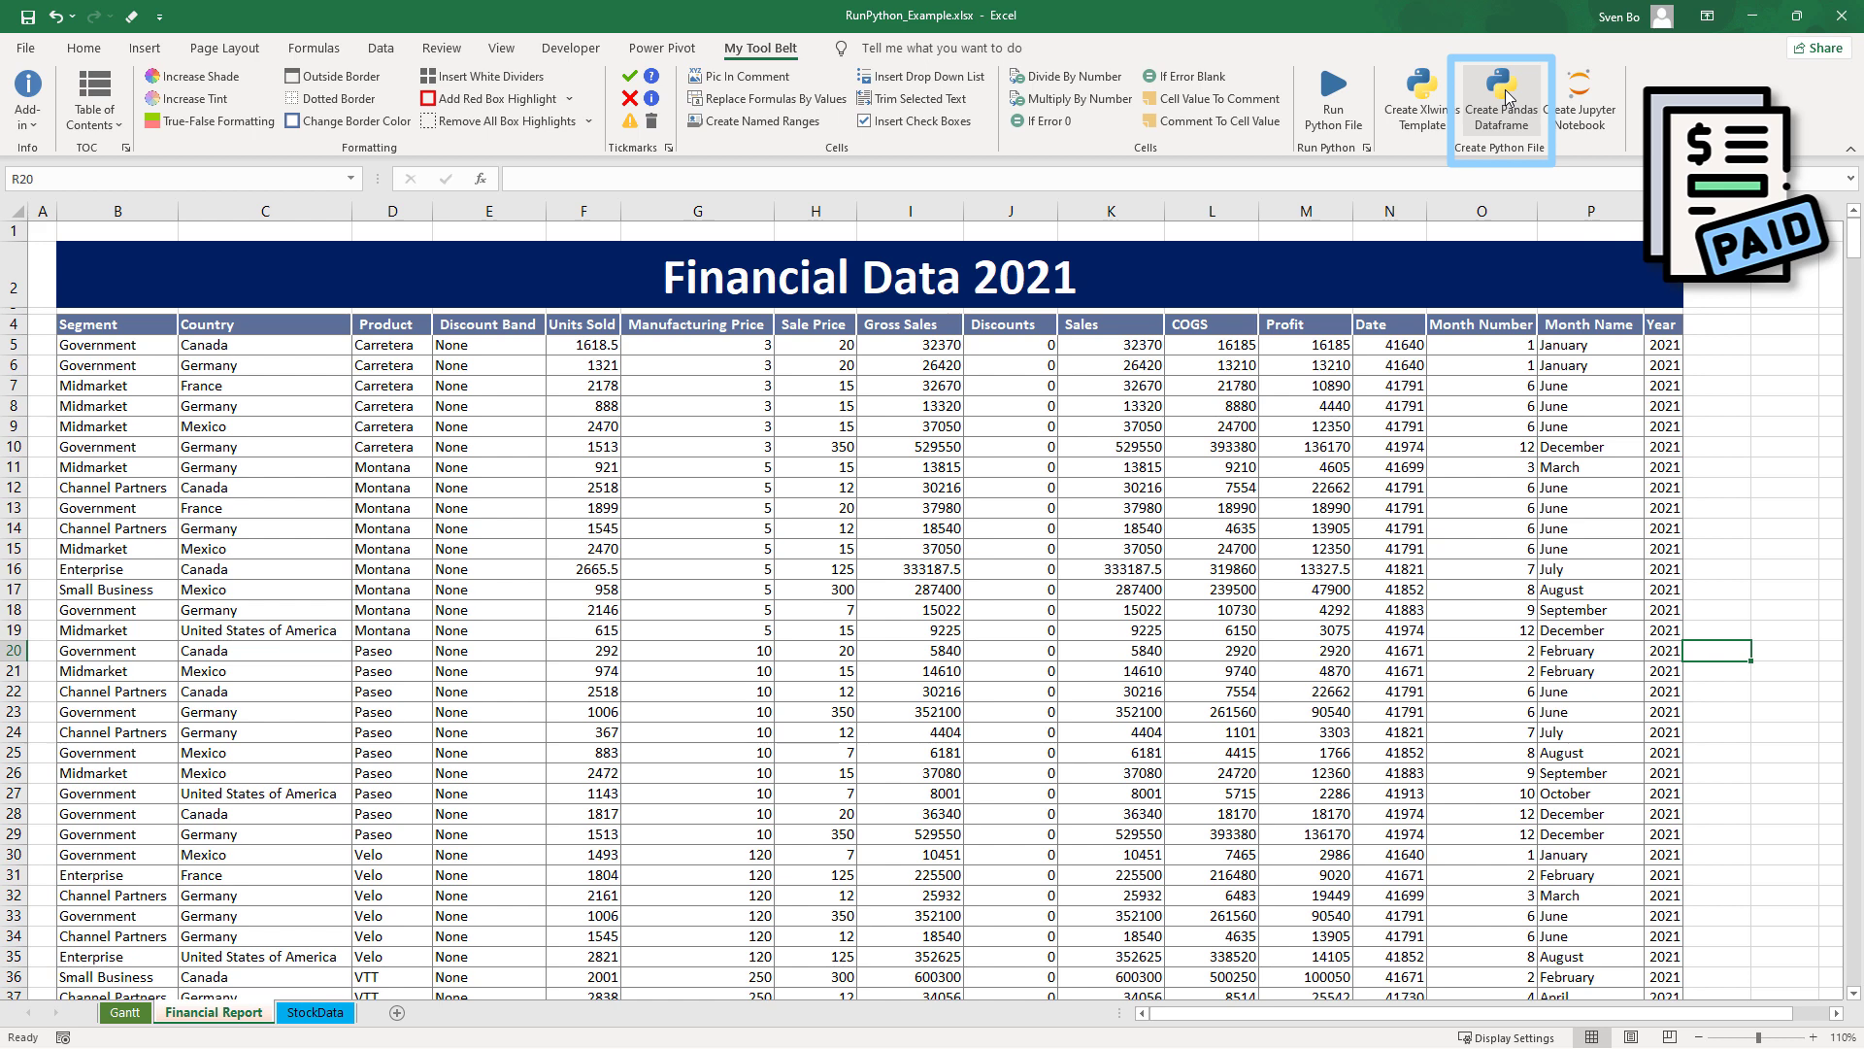
left_click(1505, 89)
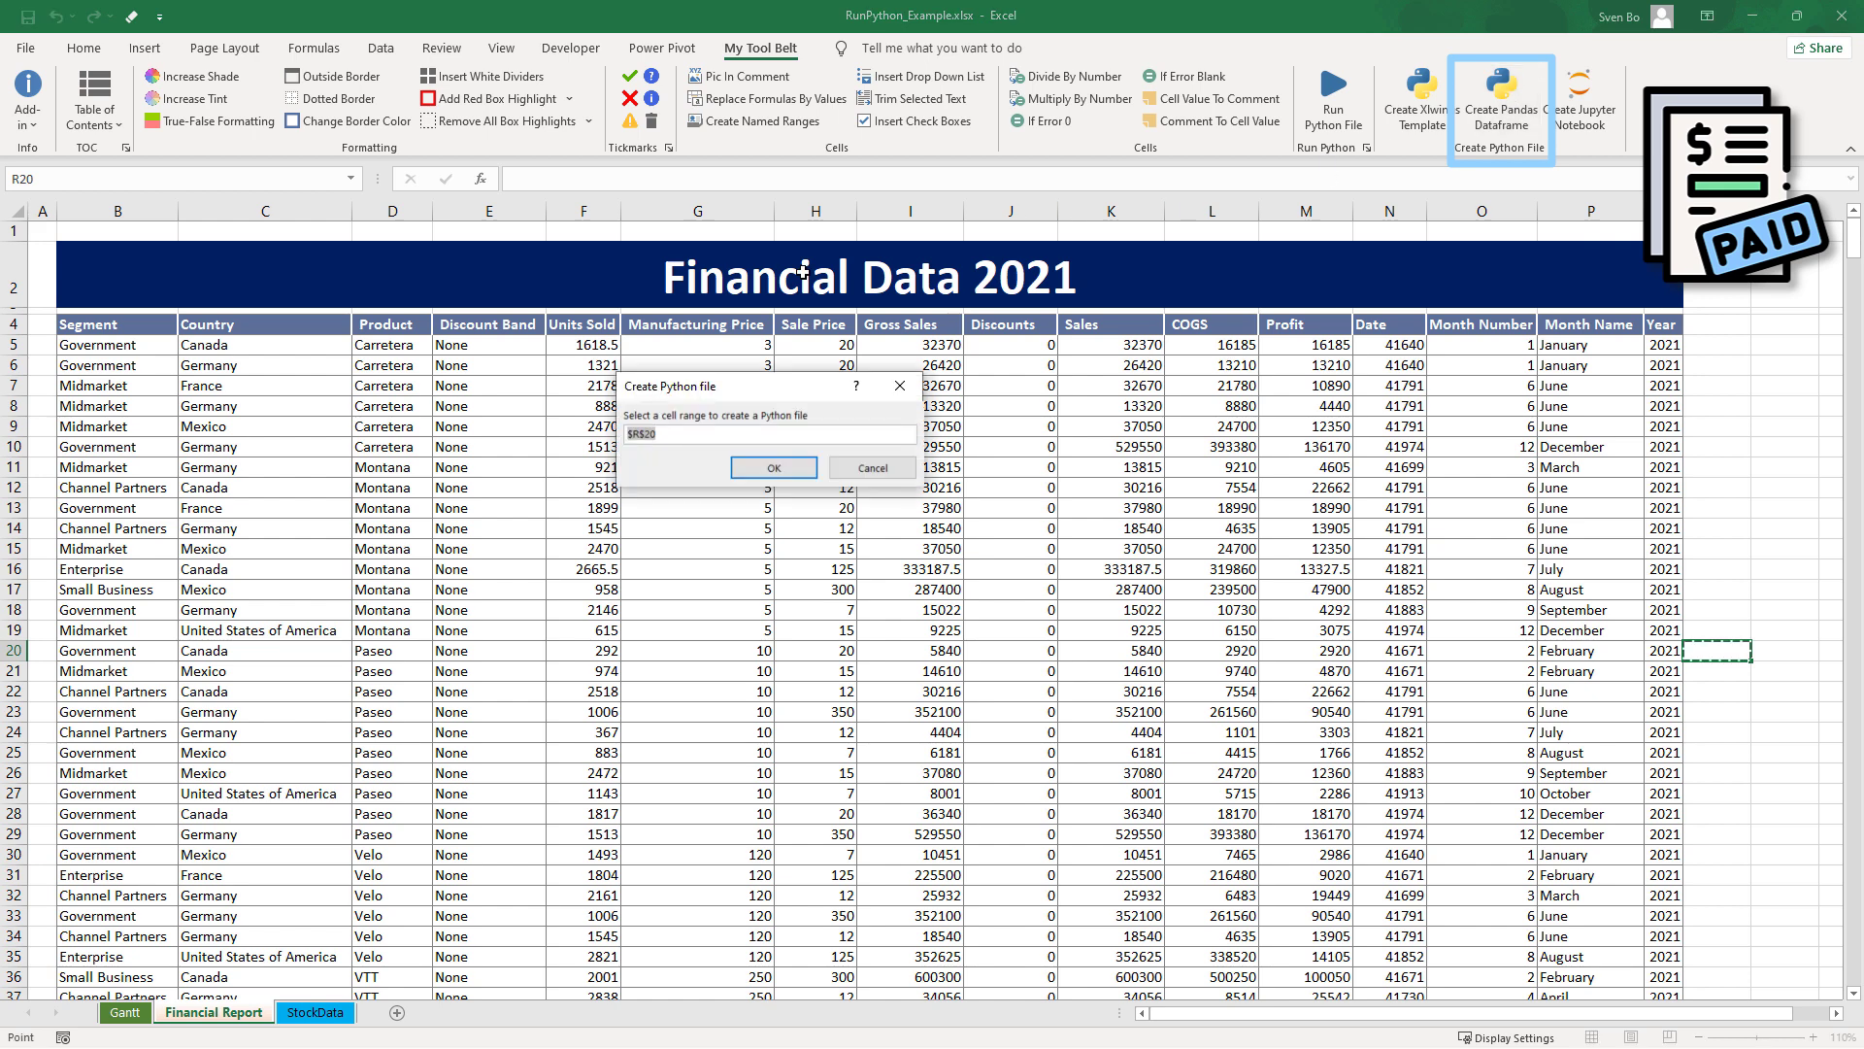
left_click_drag(106, 324, 1673, 334)
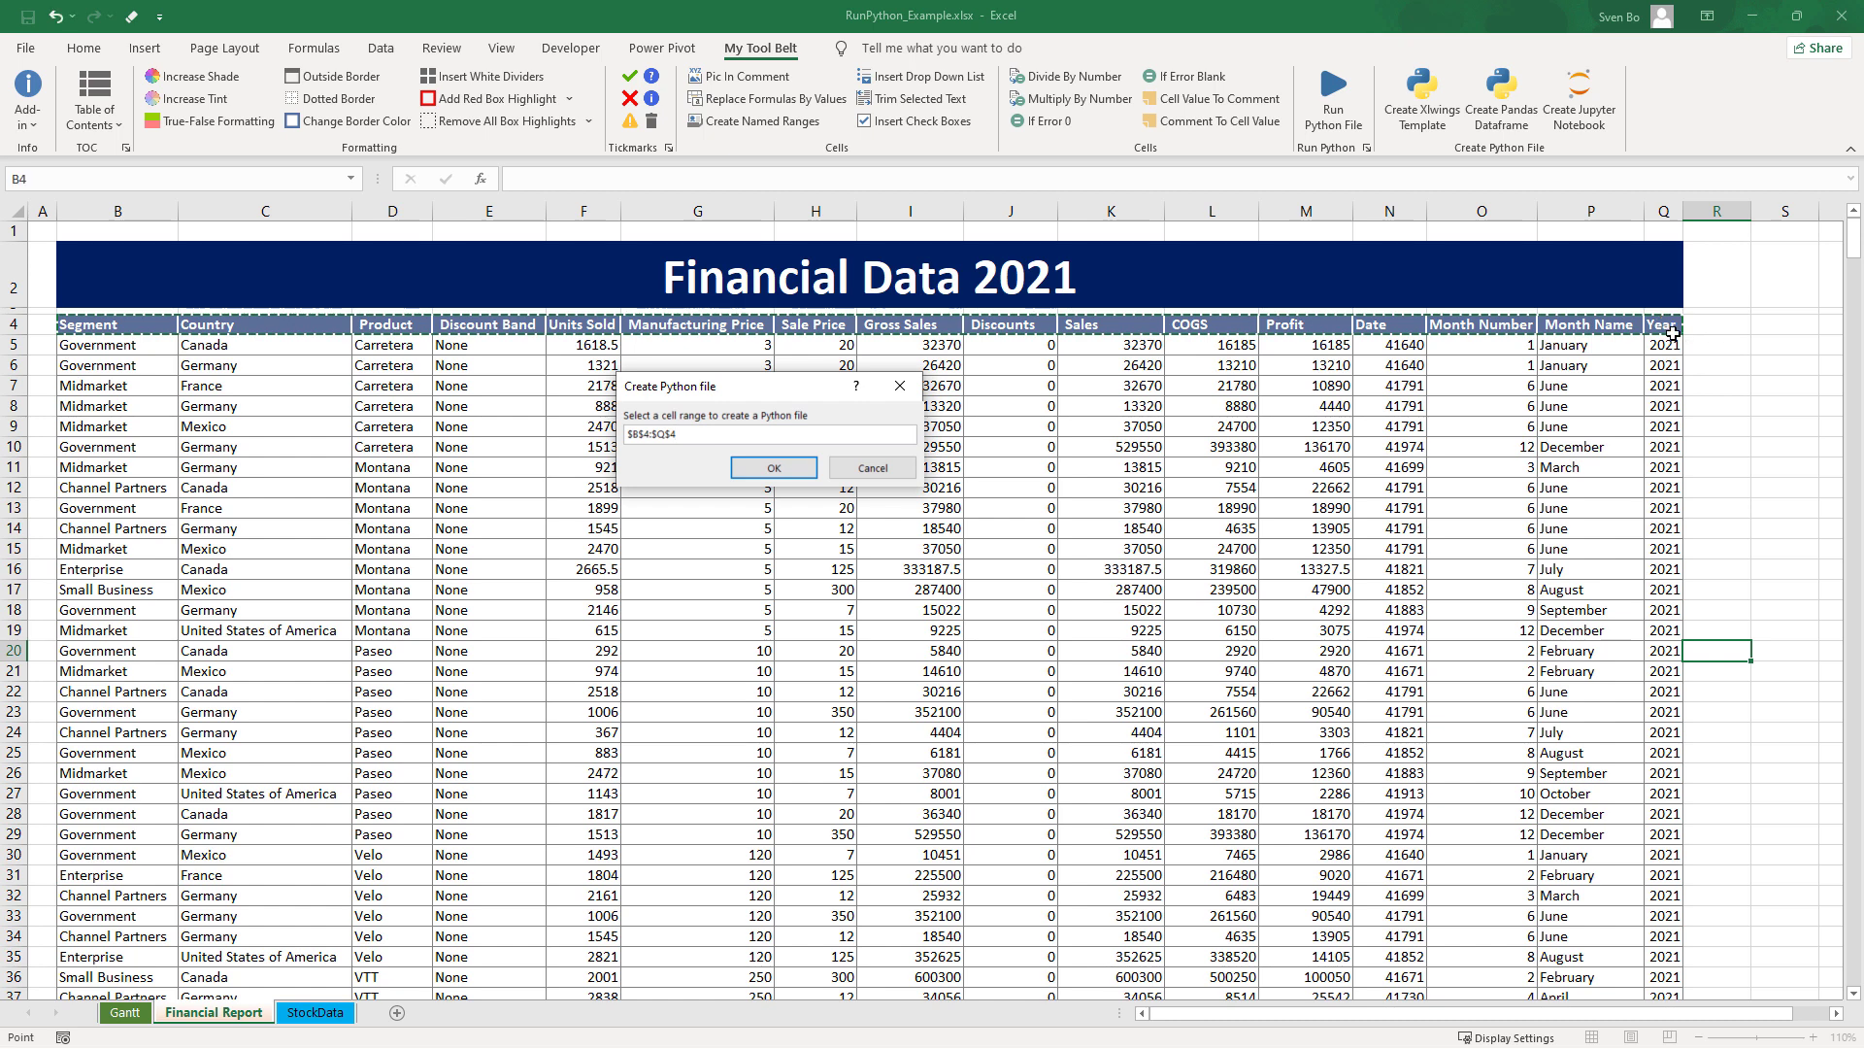
key("ctrl+shift+Down")
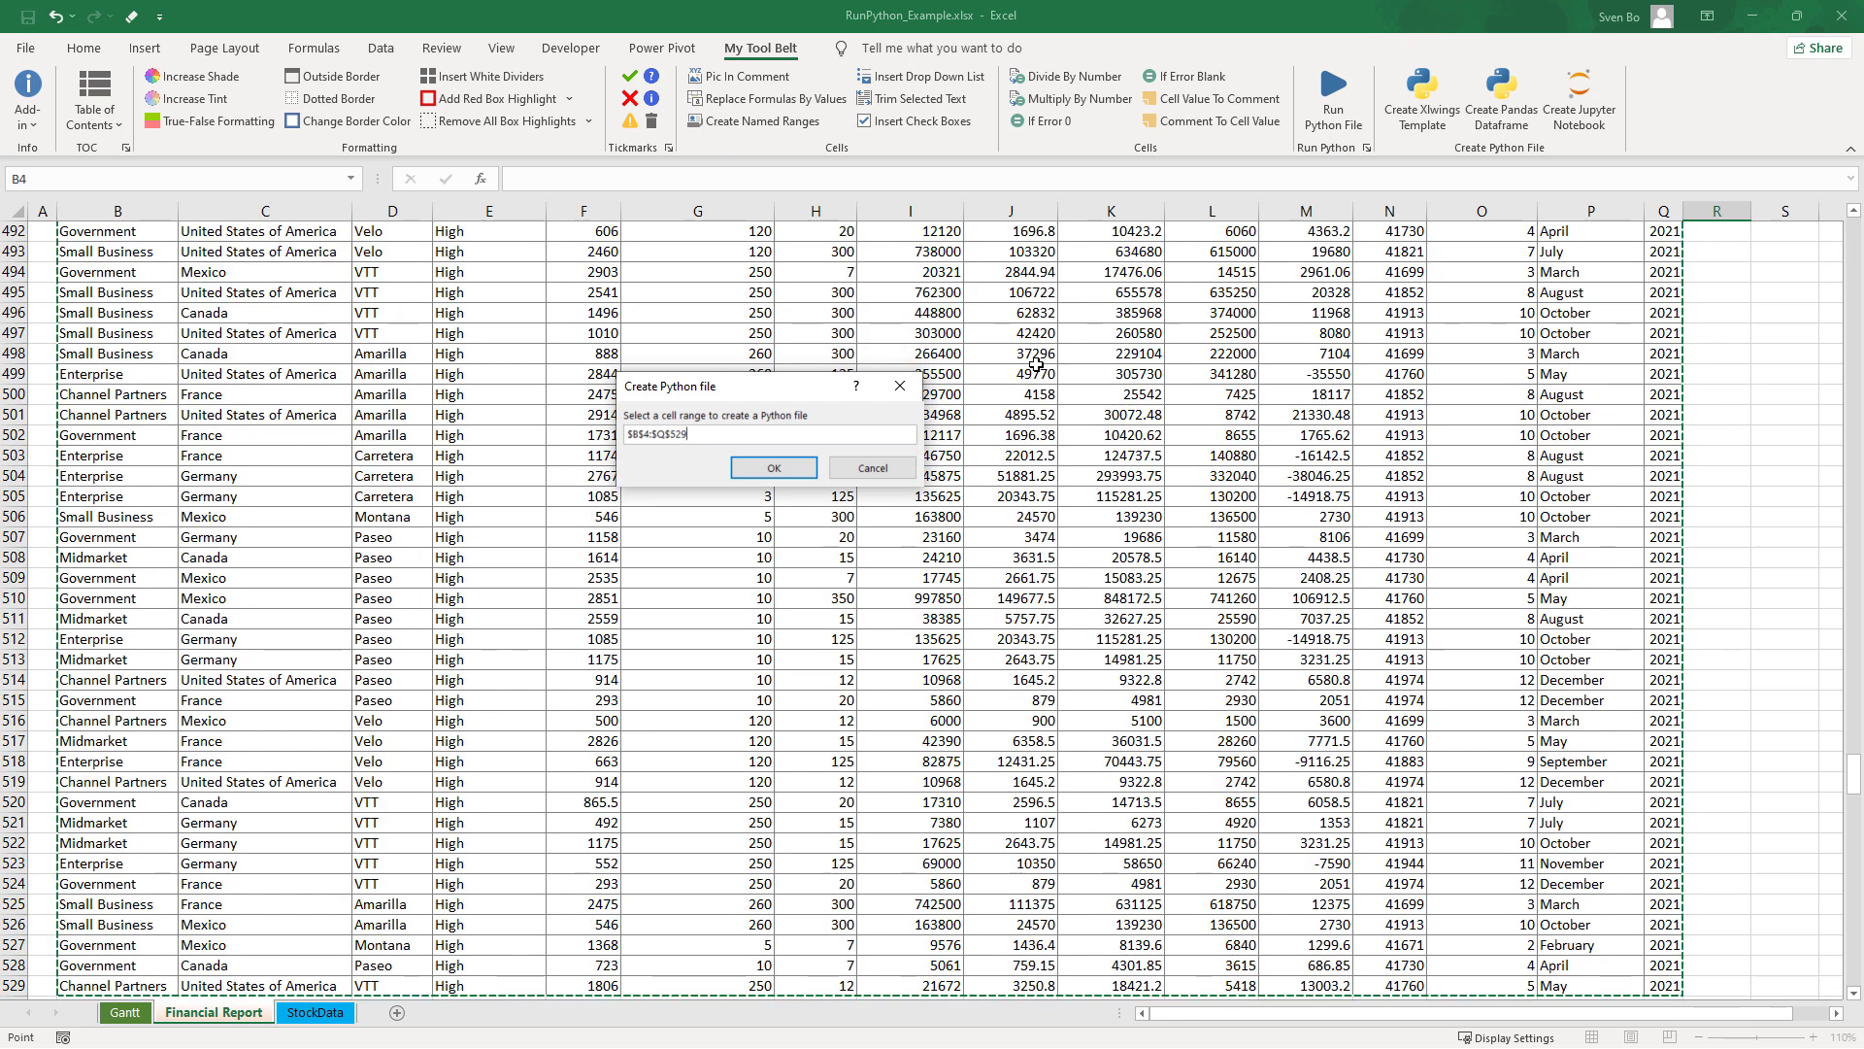
left_click(777, 469)
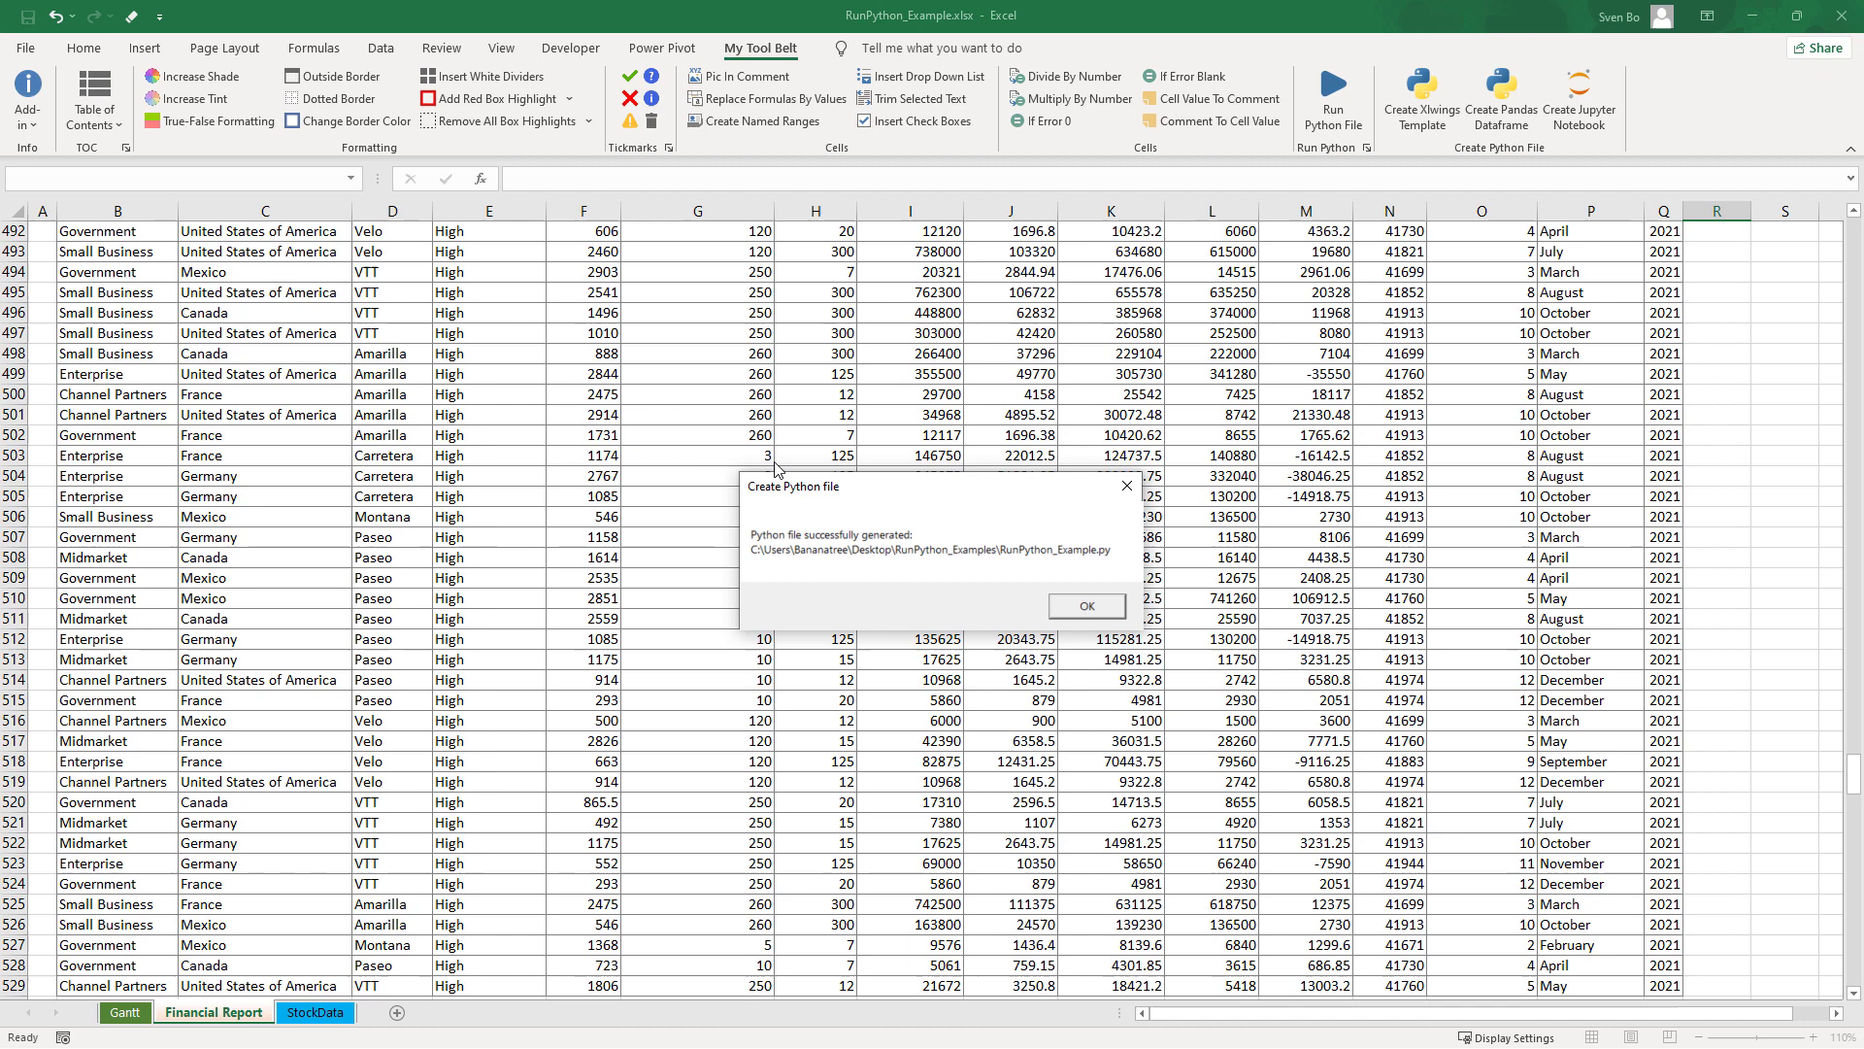
- Dismiss the success message and open RunPython_Example.py in the code editor
left_click(1088, 606)
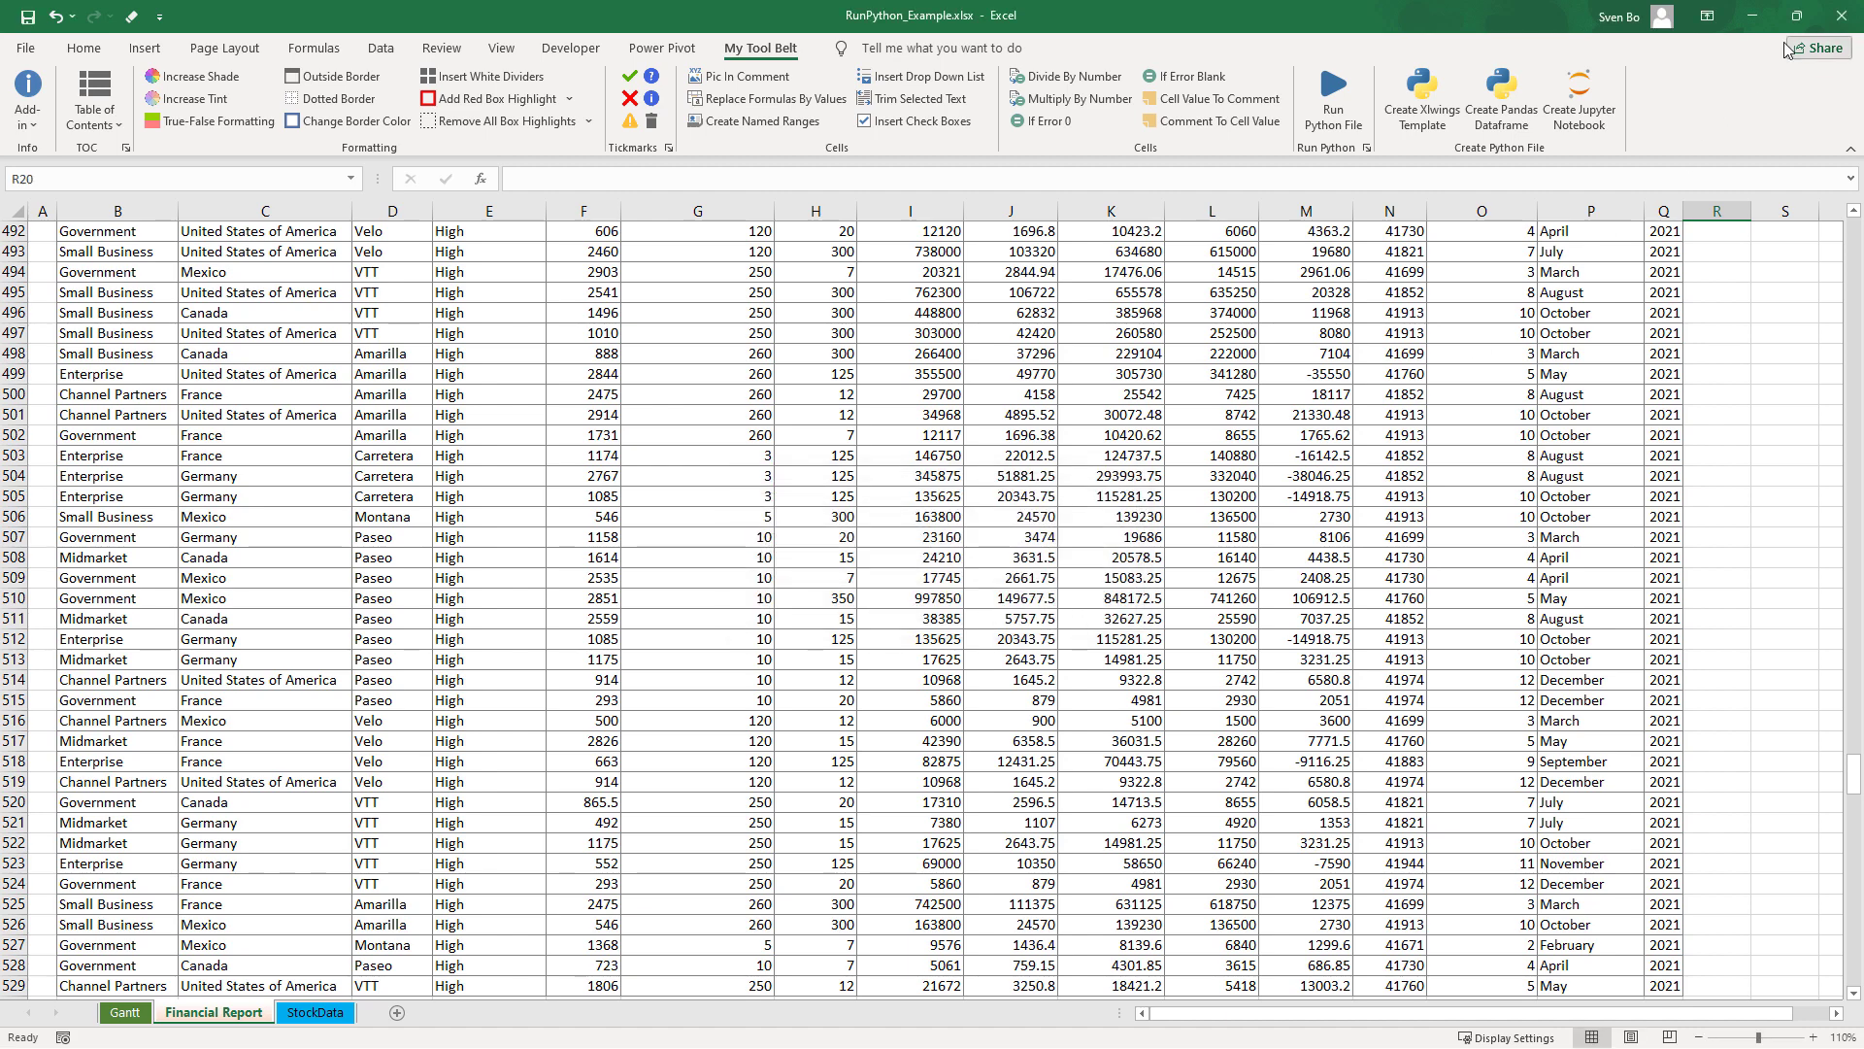
left_click(1796, 16)
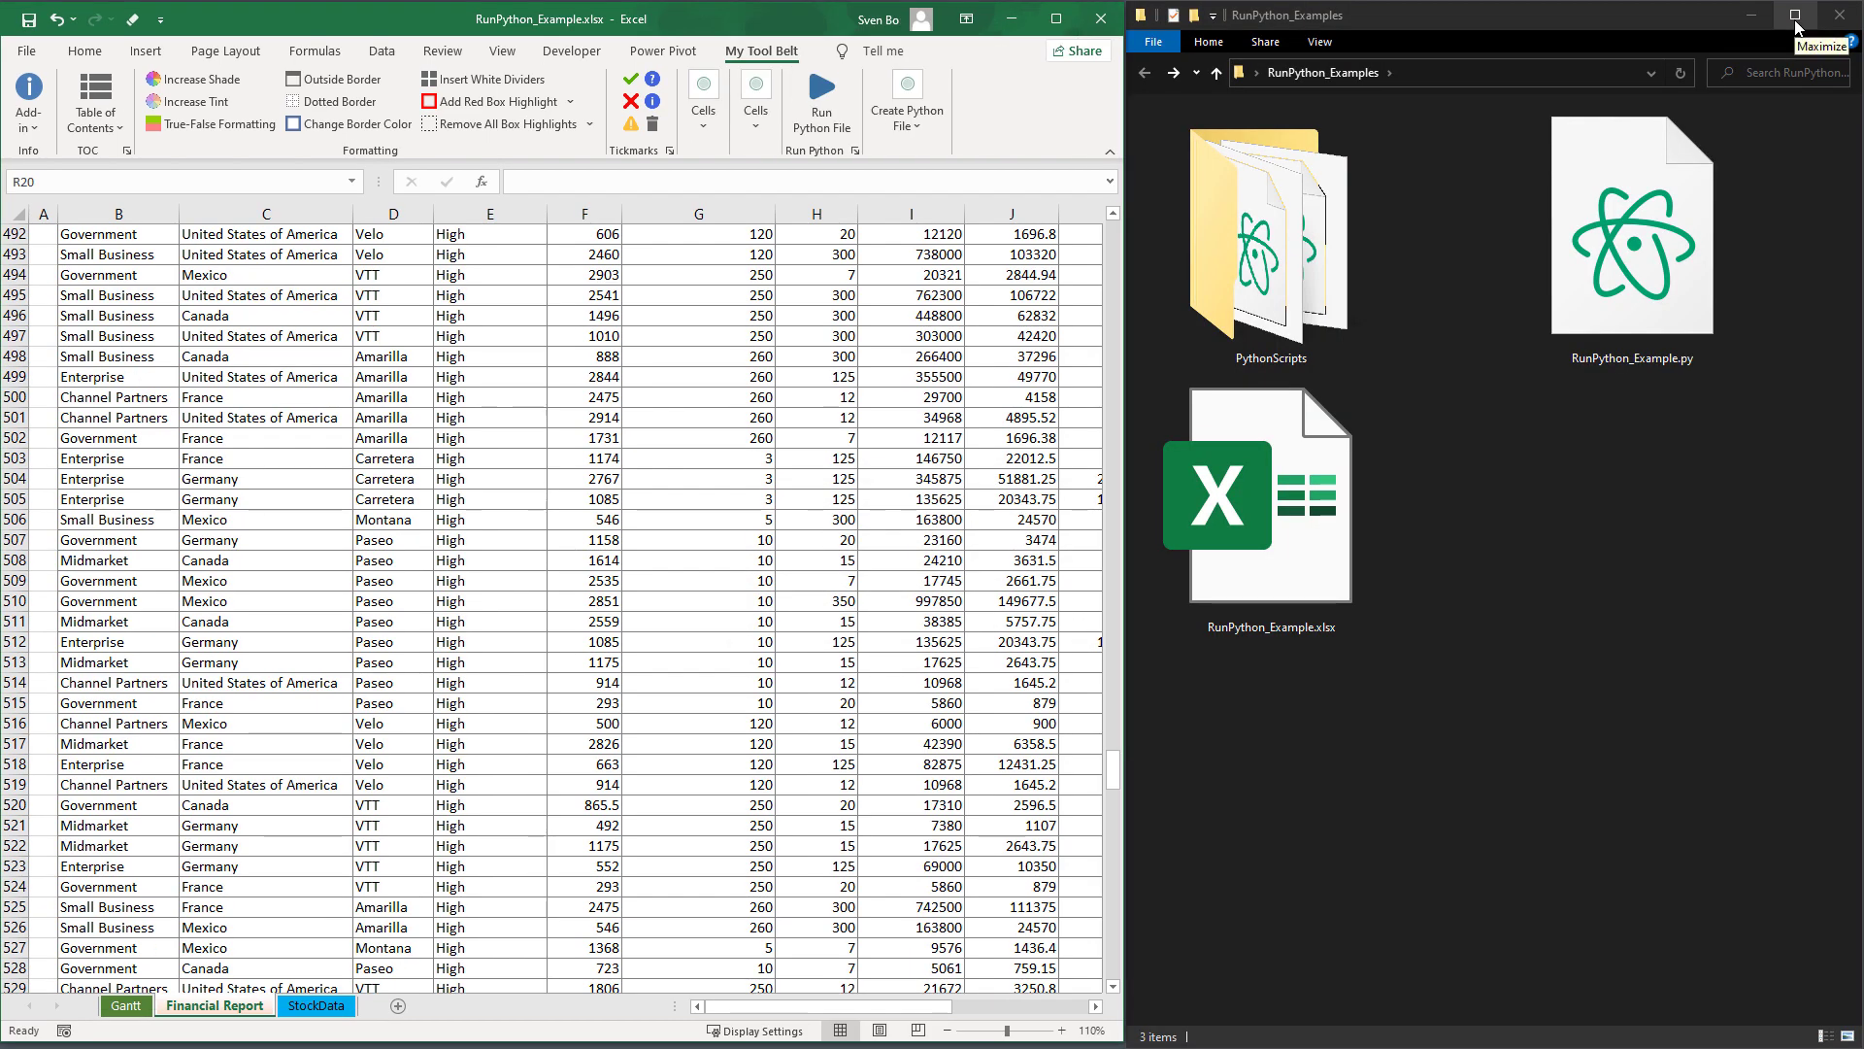
double_click(1631, 233)
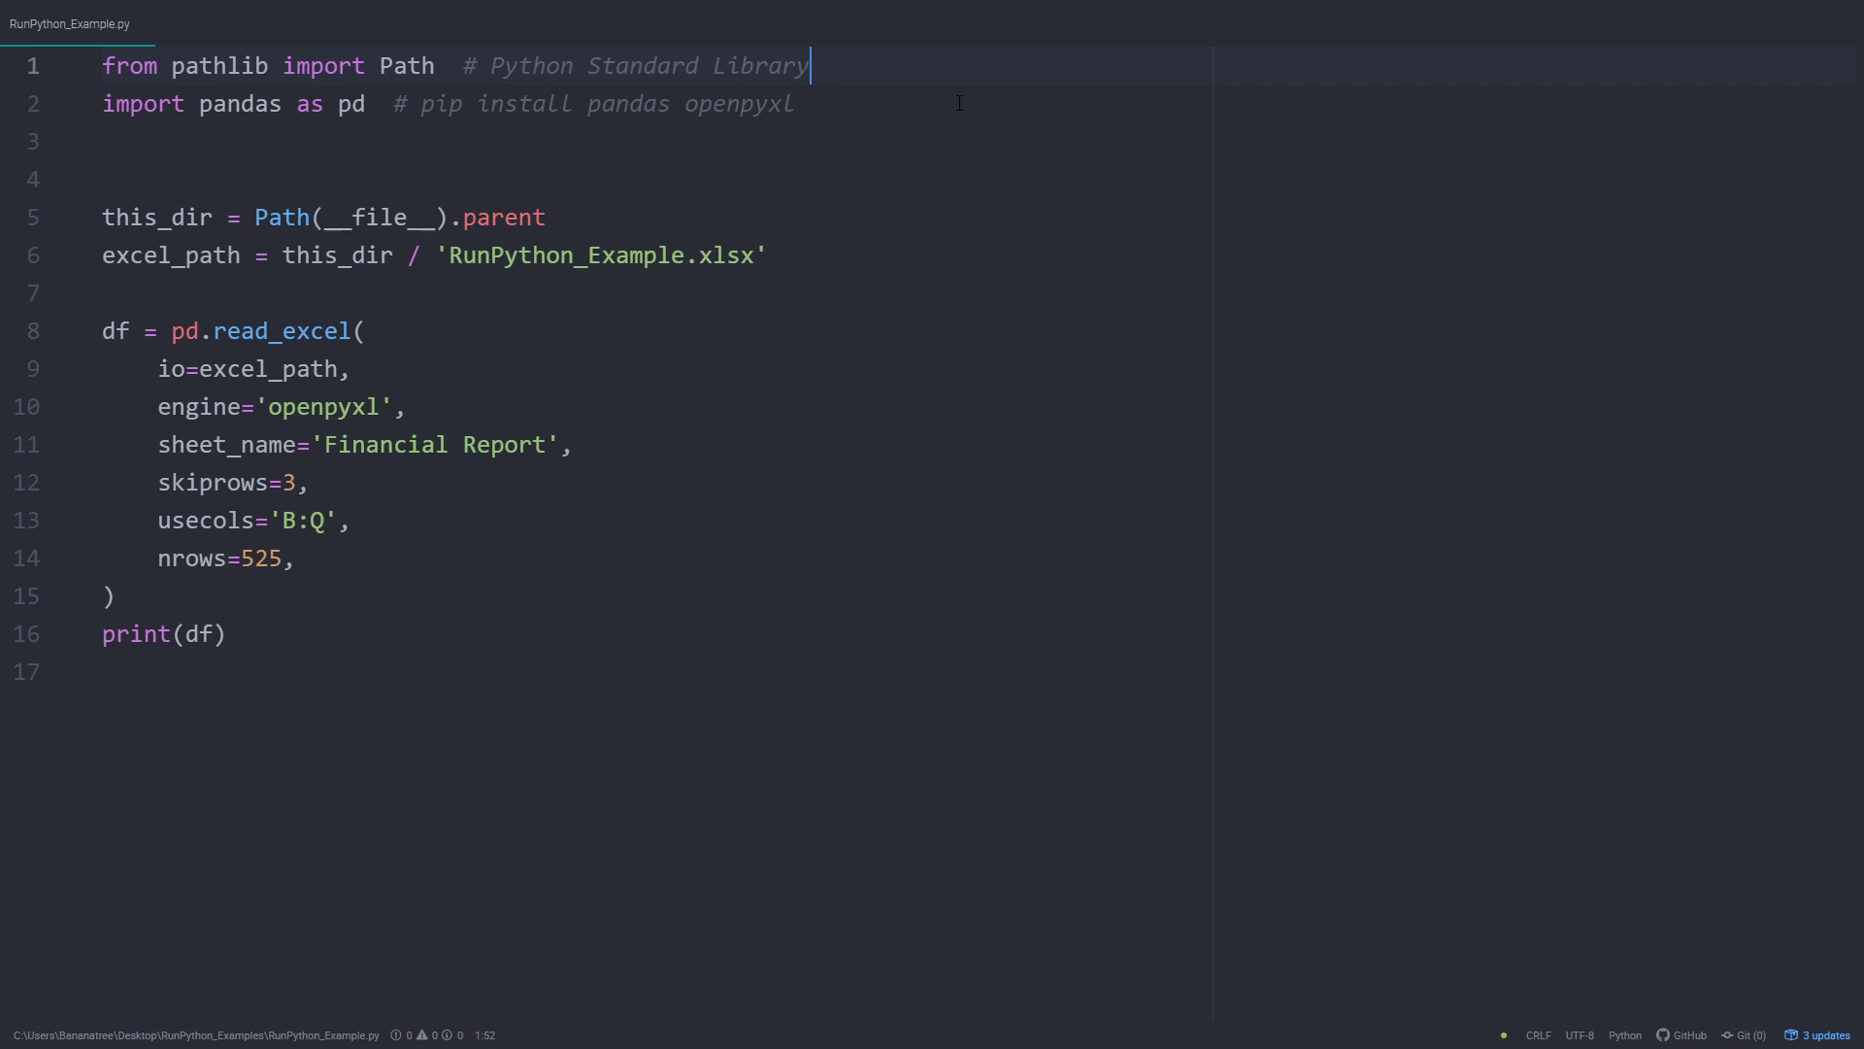
- Add the pyecharts imports, including Bar, below the pandas import
key("Return")
left_click(892, 138)
key("Return")
type("from pyecharts")
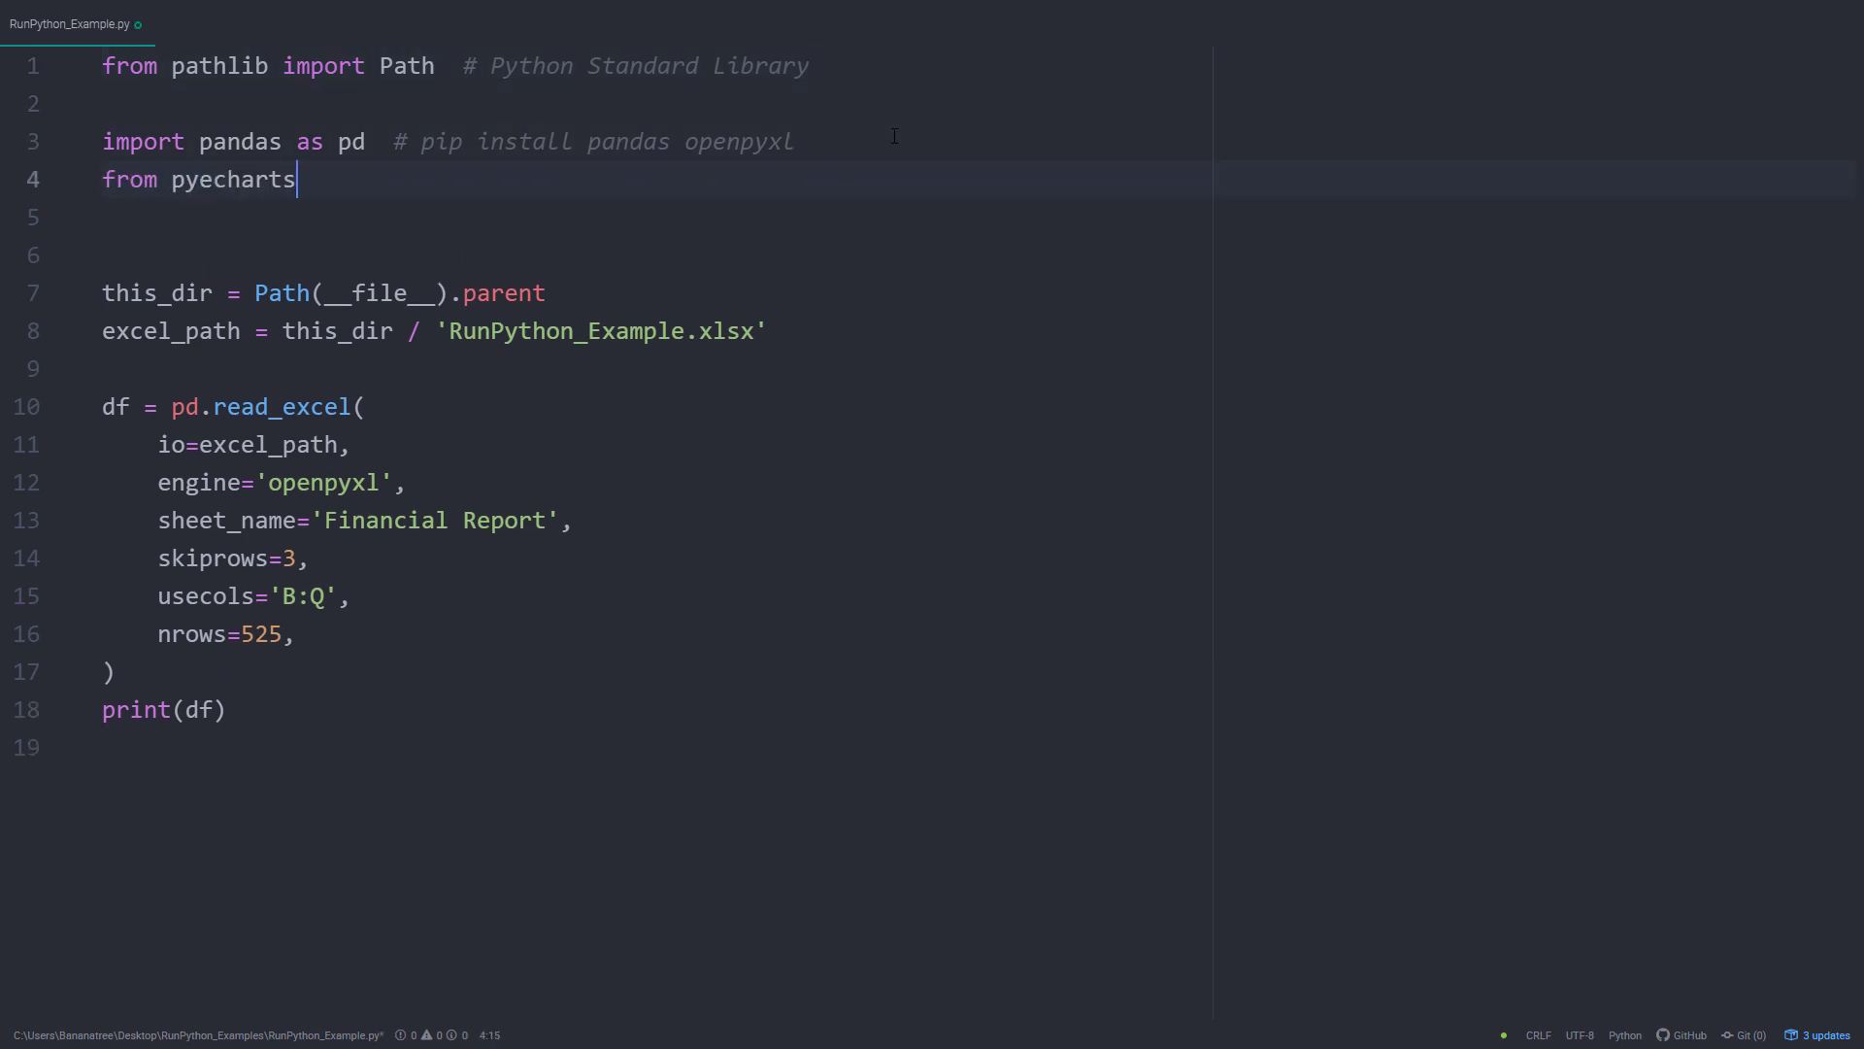
type(" import options as opts")
key("Return")
type("from pyechart")
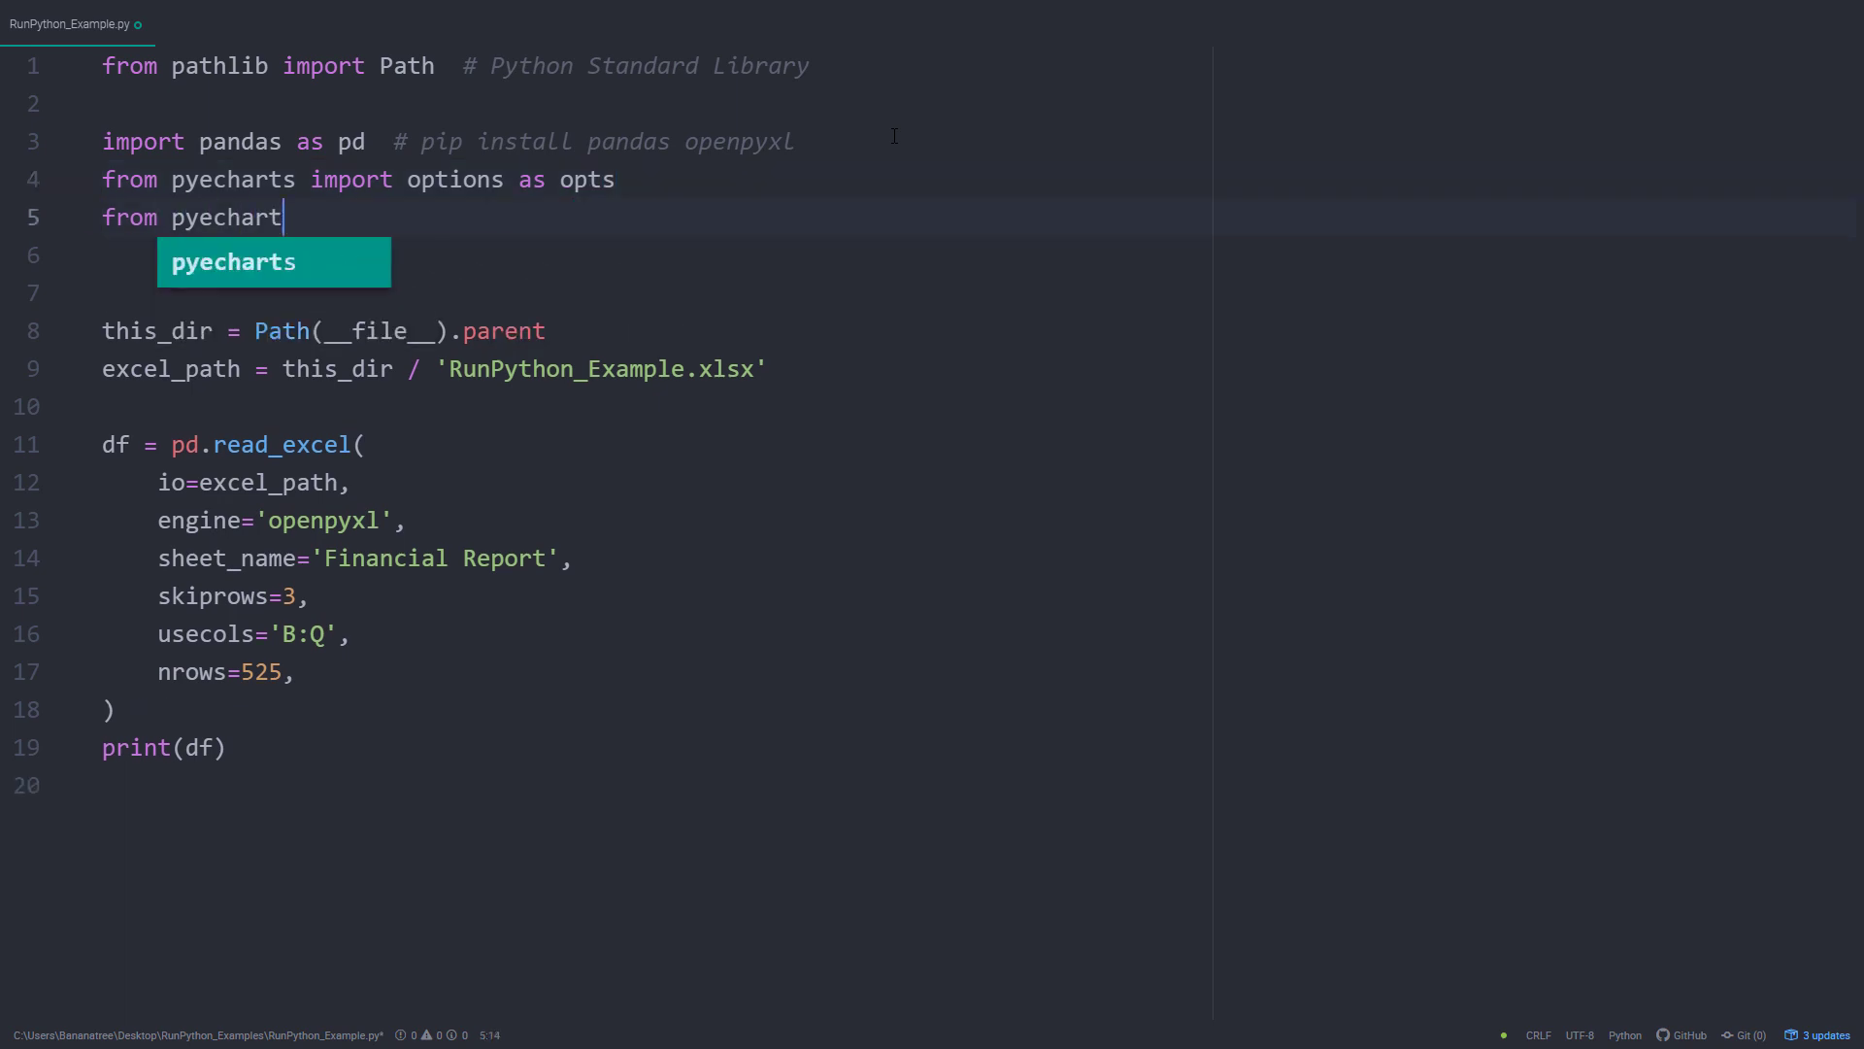
type("s.charts import Bar")
key("Return")
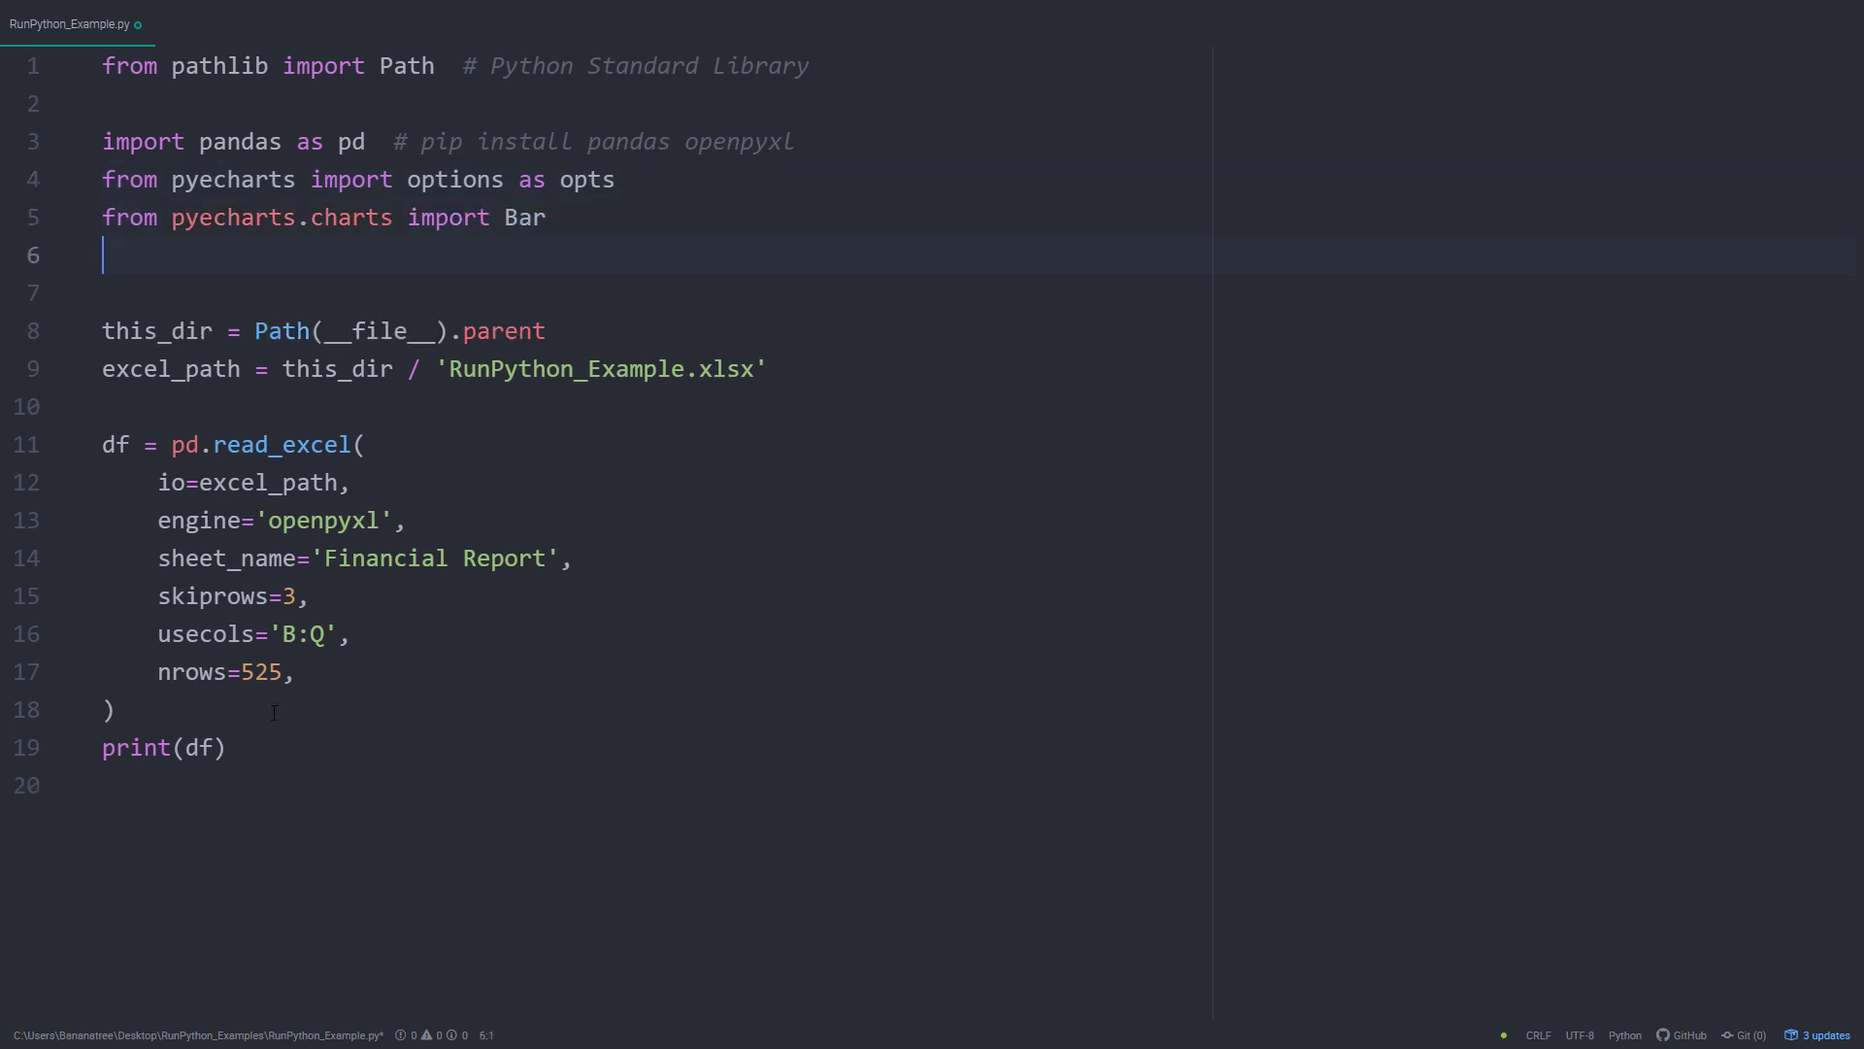
- Replace print(df) with a Month Number groupby summing Sales and Profit
triple_click(253, 731)
key("Return")
type("df = df.groupby(by")
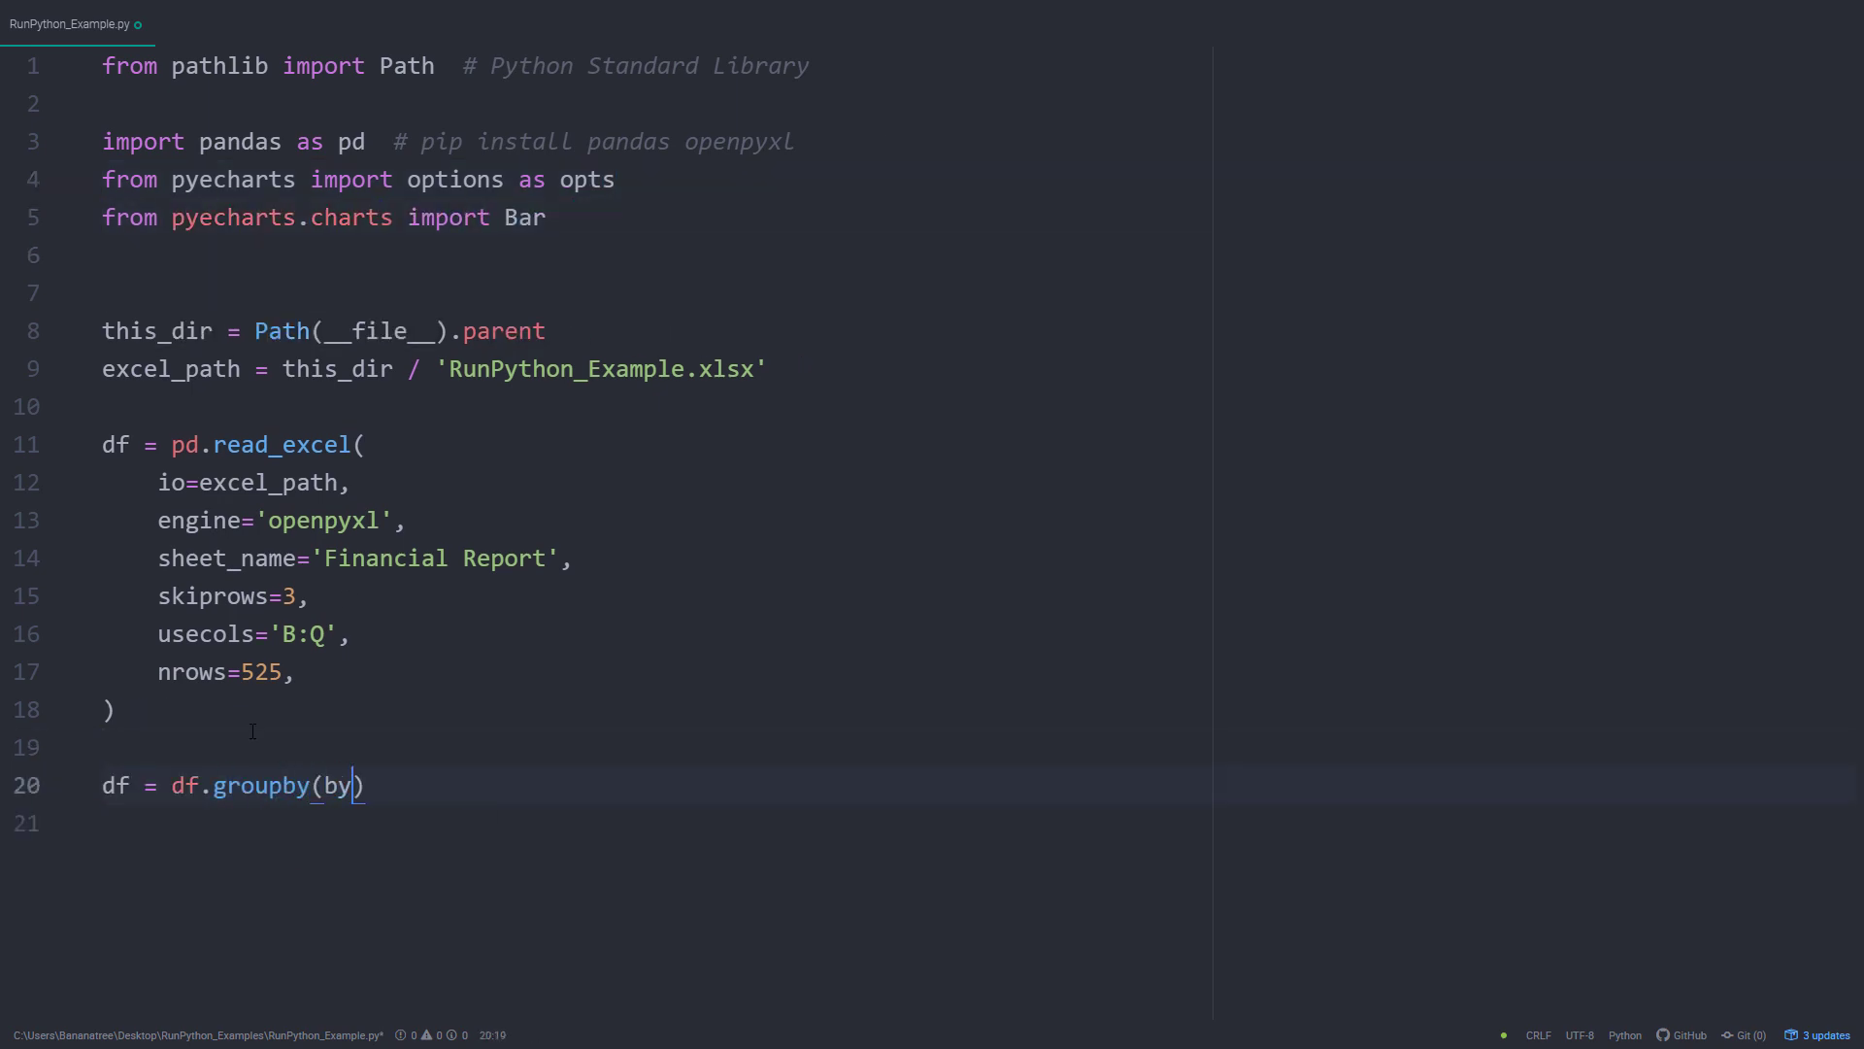
type("=\"Month Number\").sum()[")
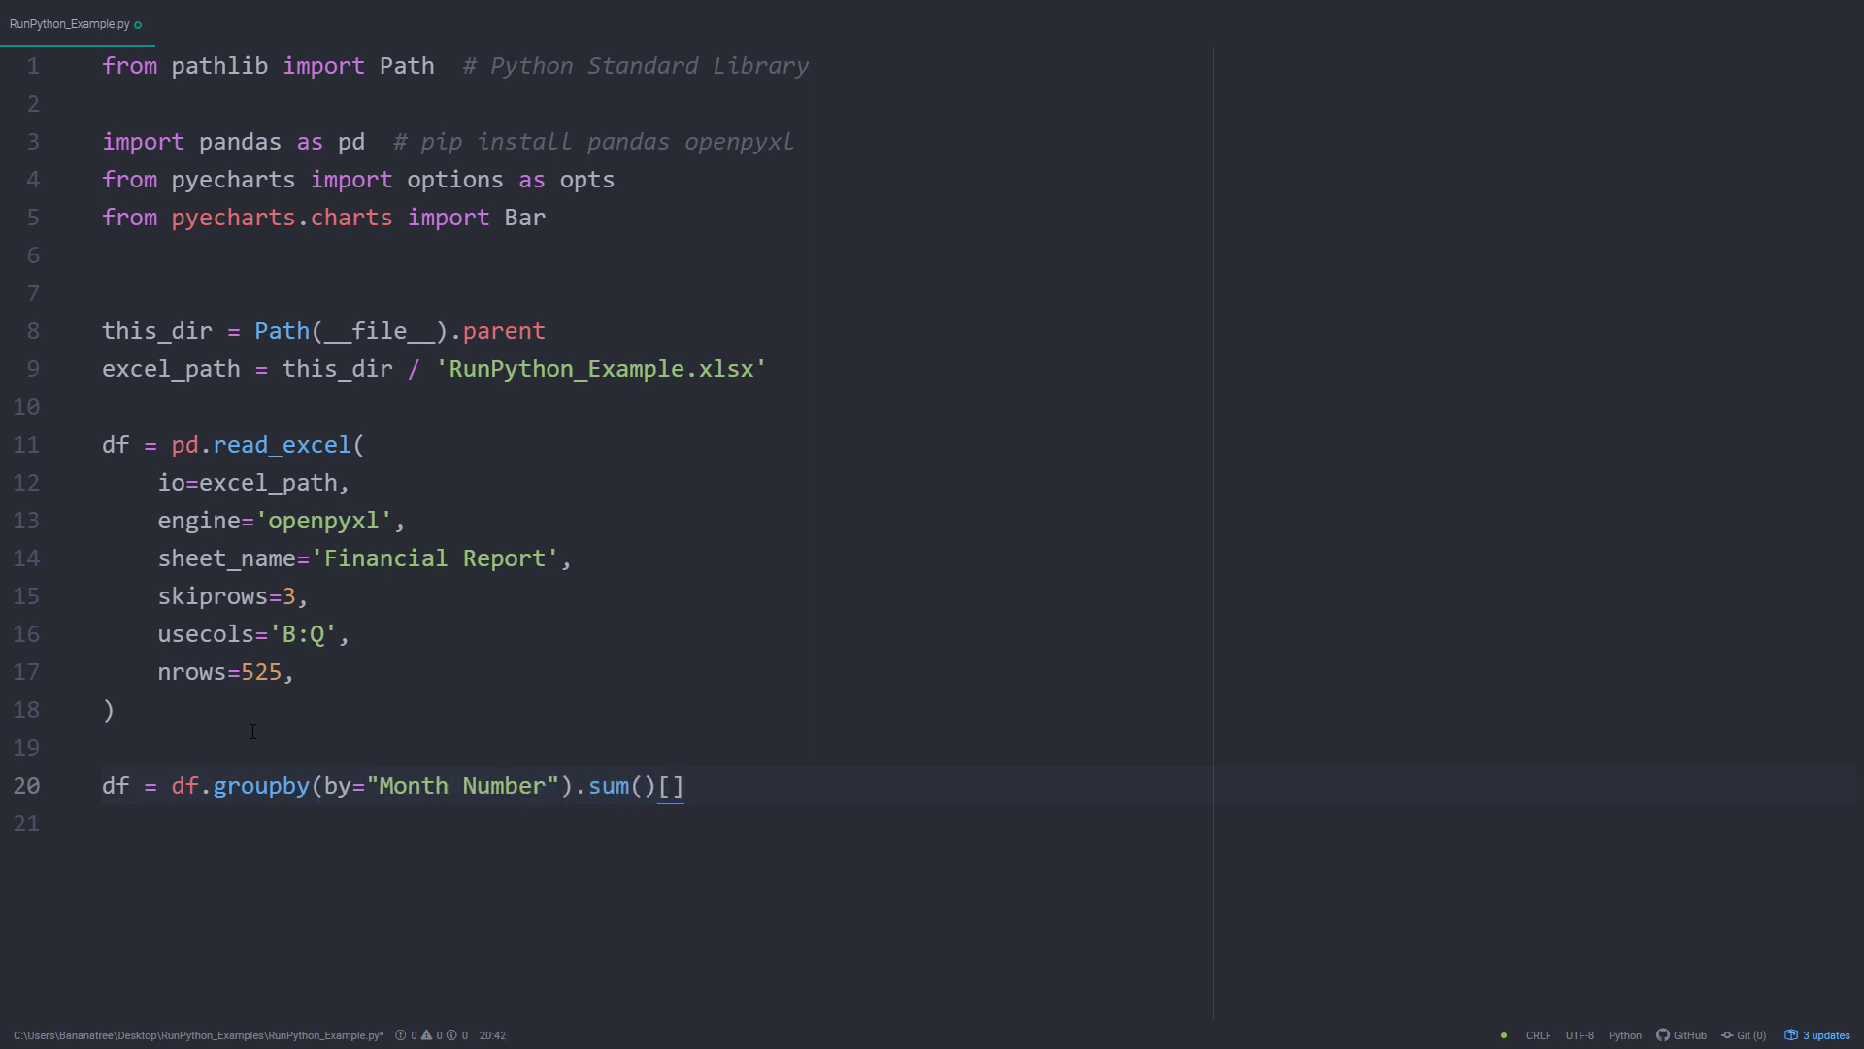
type("['Sales', 'Profit")
key("End")
key("Return")
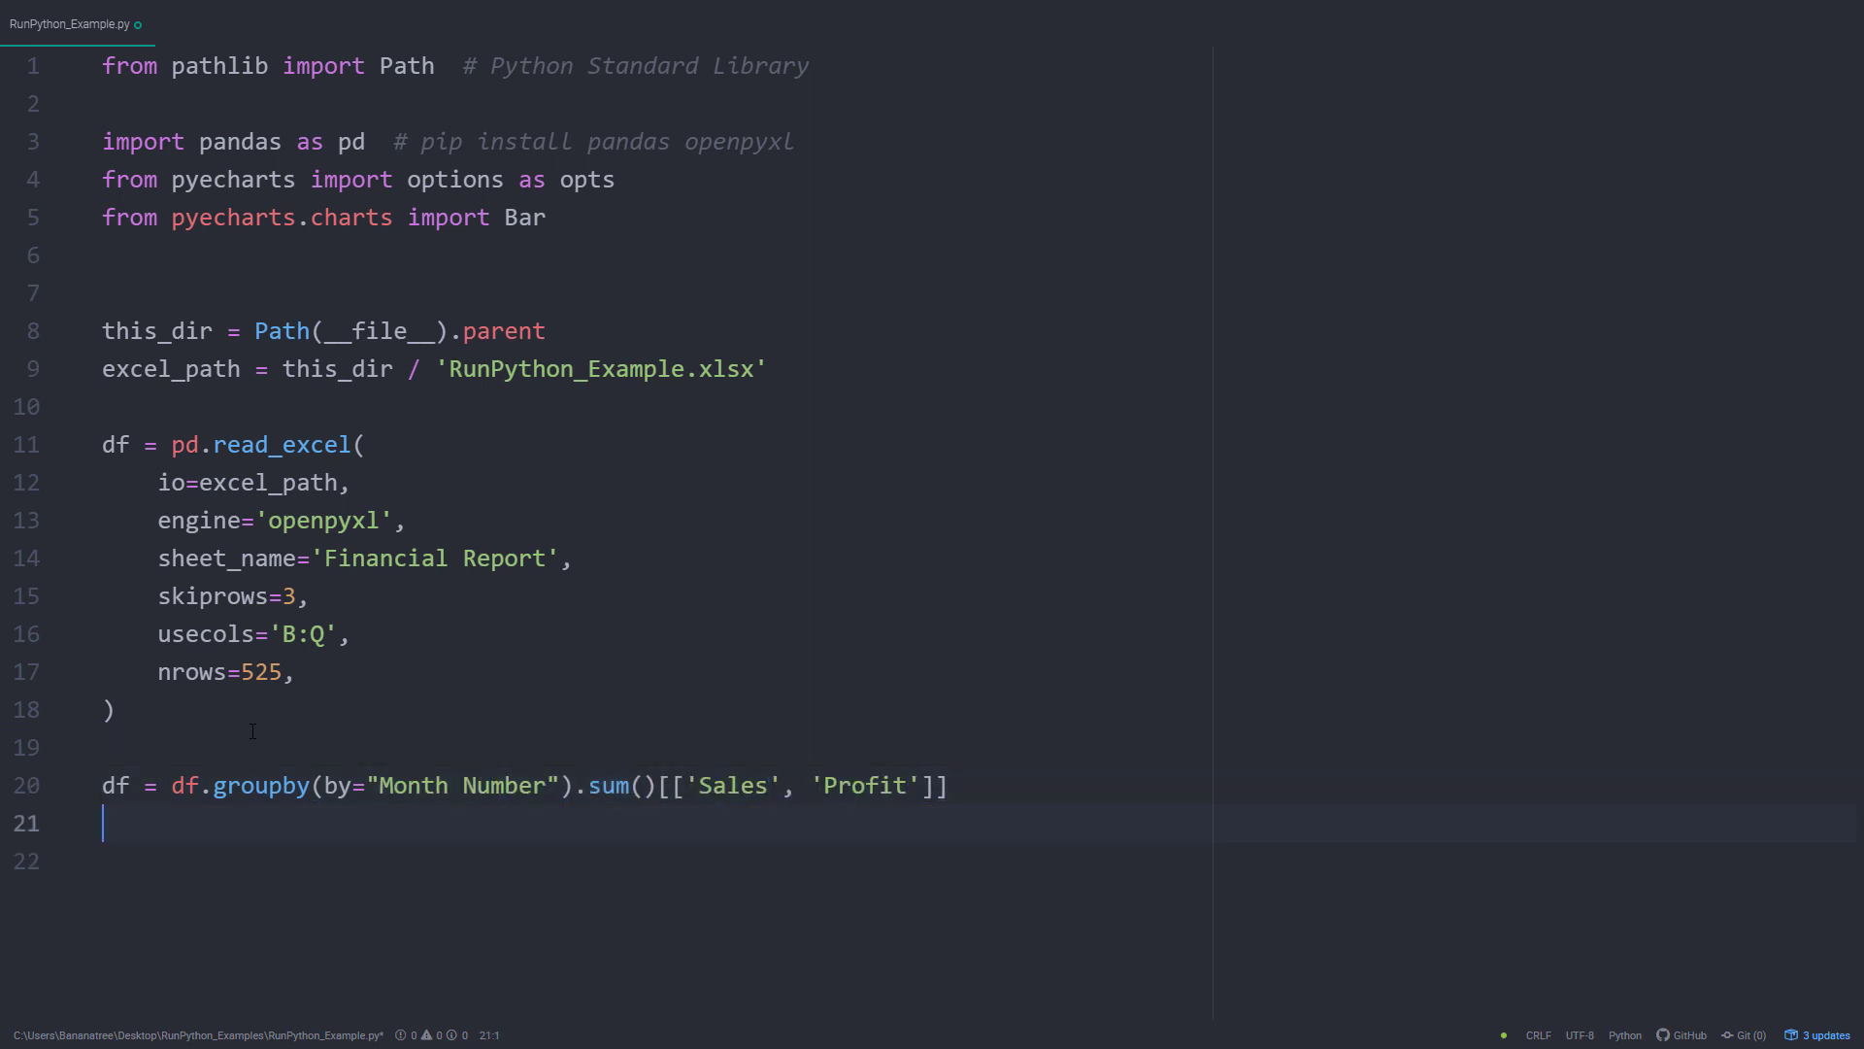
key("Return")
type("bar_chart = ")
type("(     Bar()     .")
- Build a Bar chart with title, subtitle and DataZoomOpts global options
key("Return")
key("Return")
key("Return")
left_click(253, 730)
type("add_xaxis(df.index.")
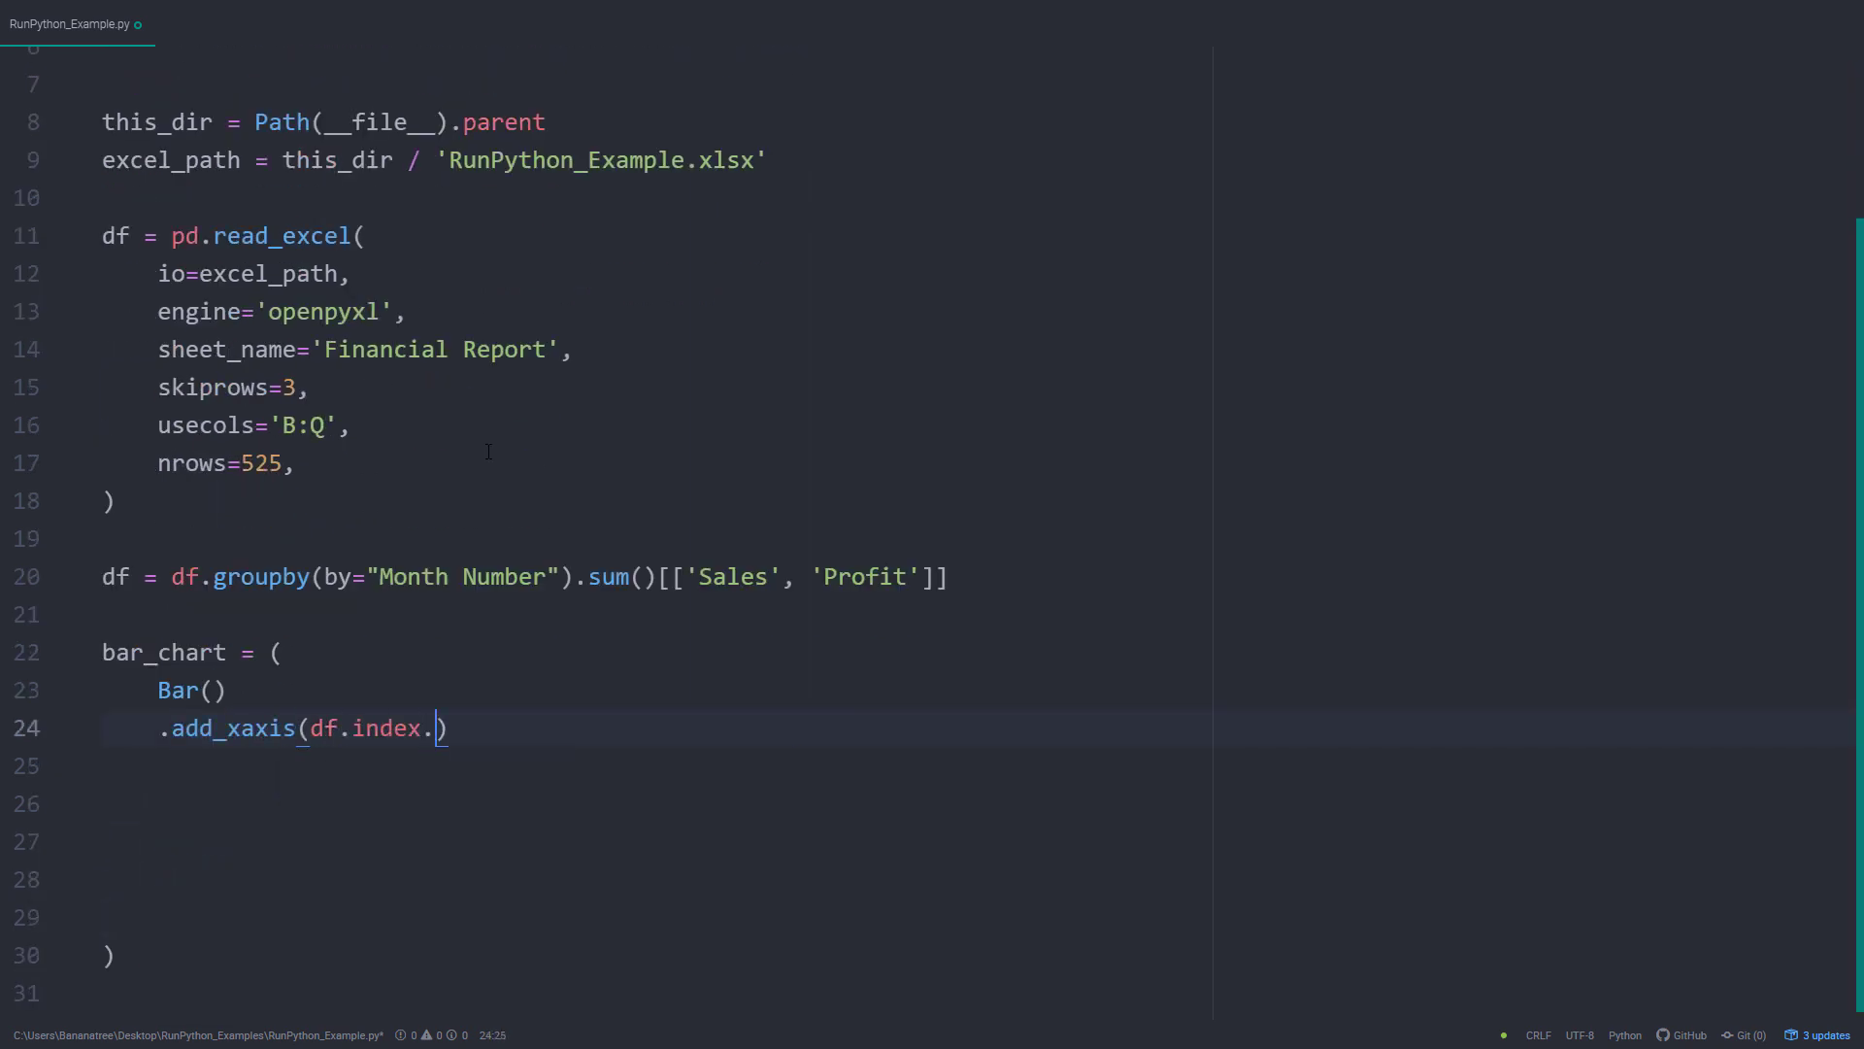
type("to_list()) .add_yaxis(\"Sales\", df[\"Sales\"].round(0).tolist()) .add_yaxis")
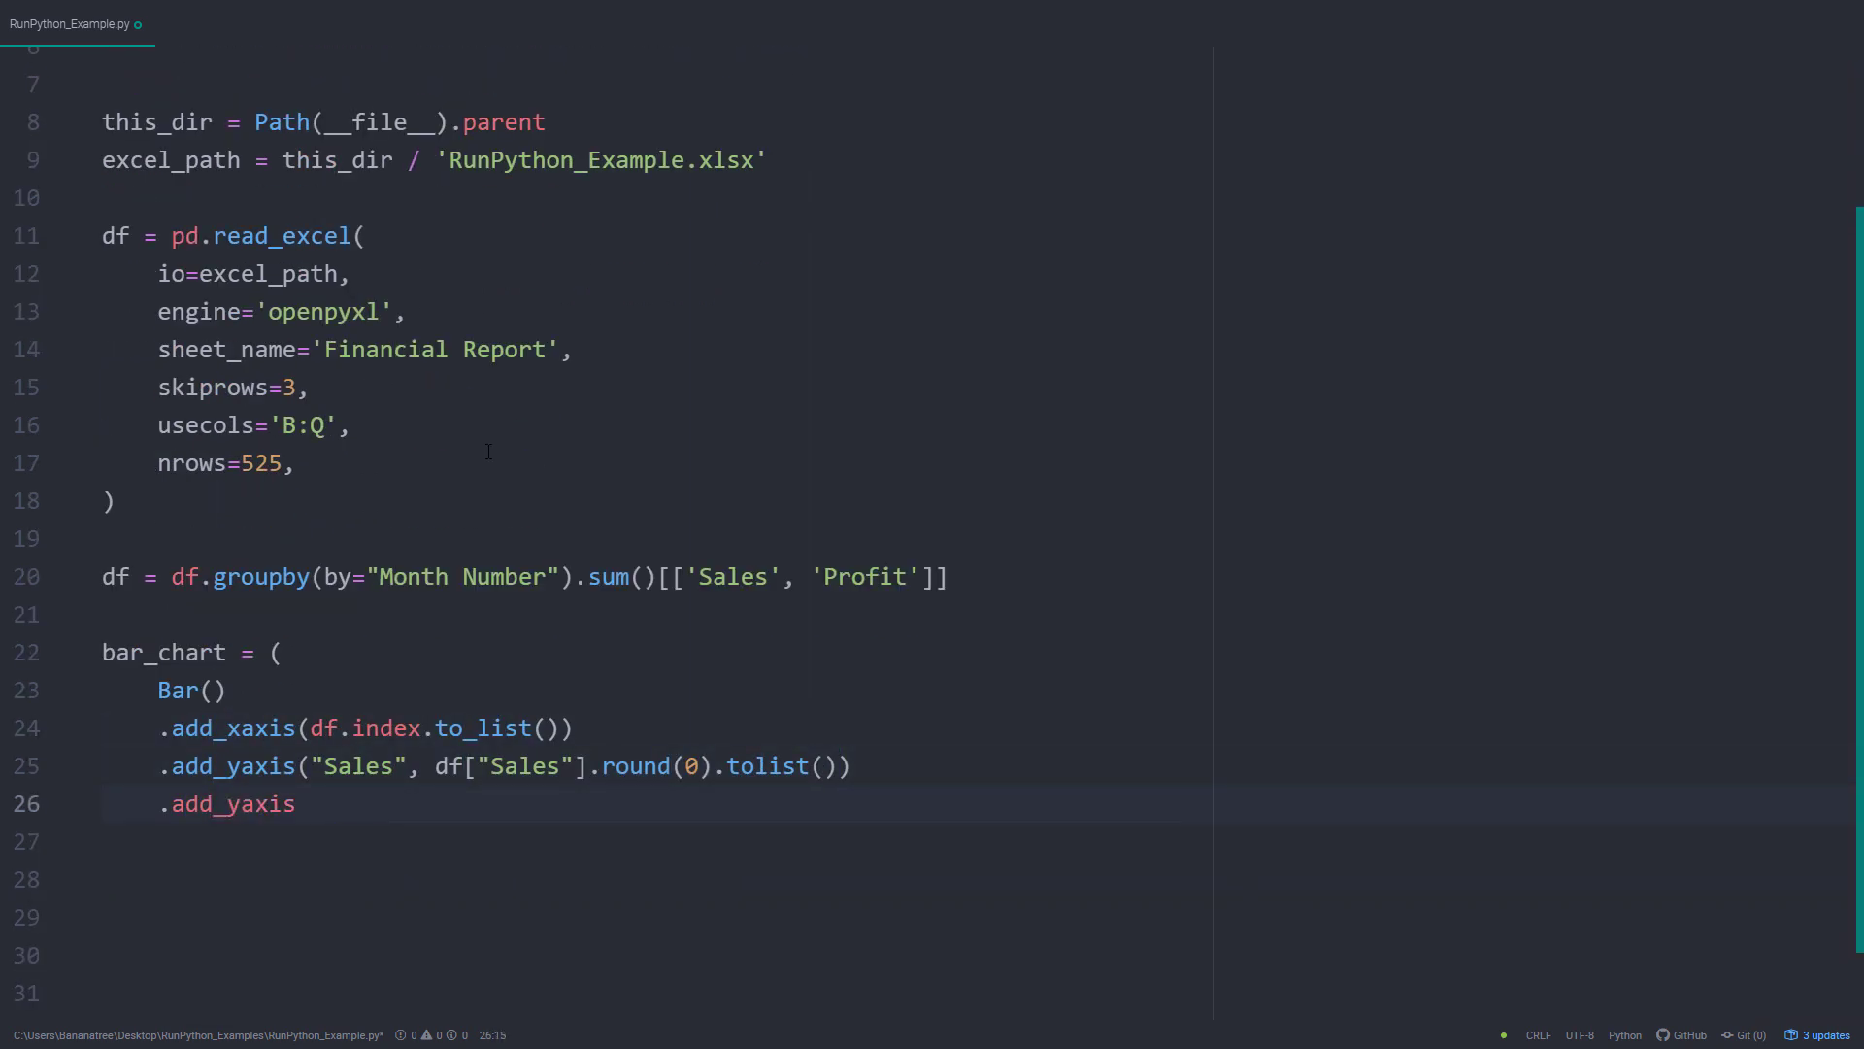
type("(\"Profit\", df[\"Profit\"].round(0).to")
type("list())")
key("Return")
type(".set_global_opts(")
key("Return")
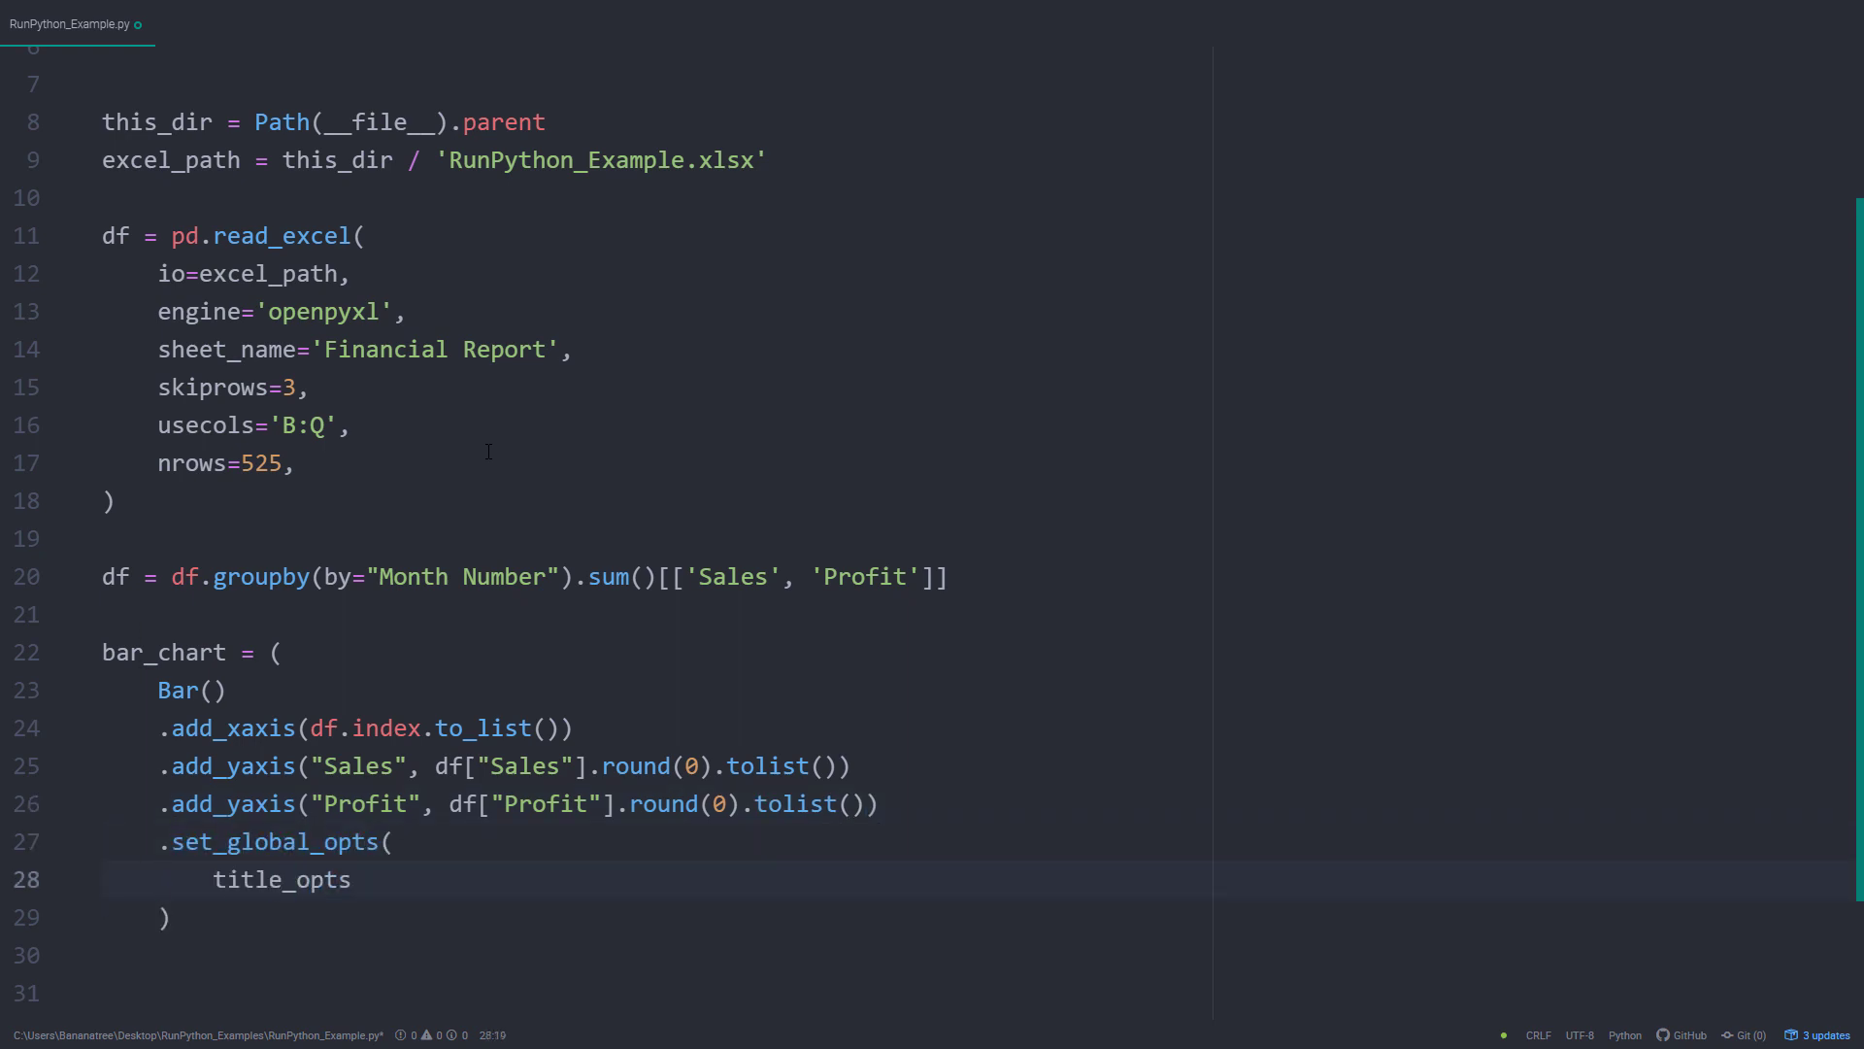
type("title_opts=opts.TitleOpts(title=\"Sales & Profit by month\", subtitle=\"in USD\"),")
key("Return")
type("datazoom_opts=opts.Data")
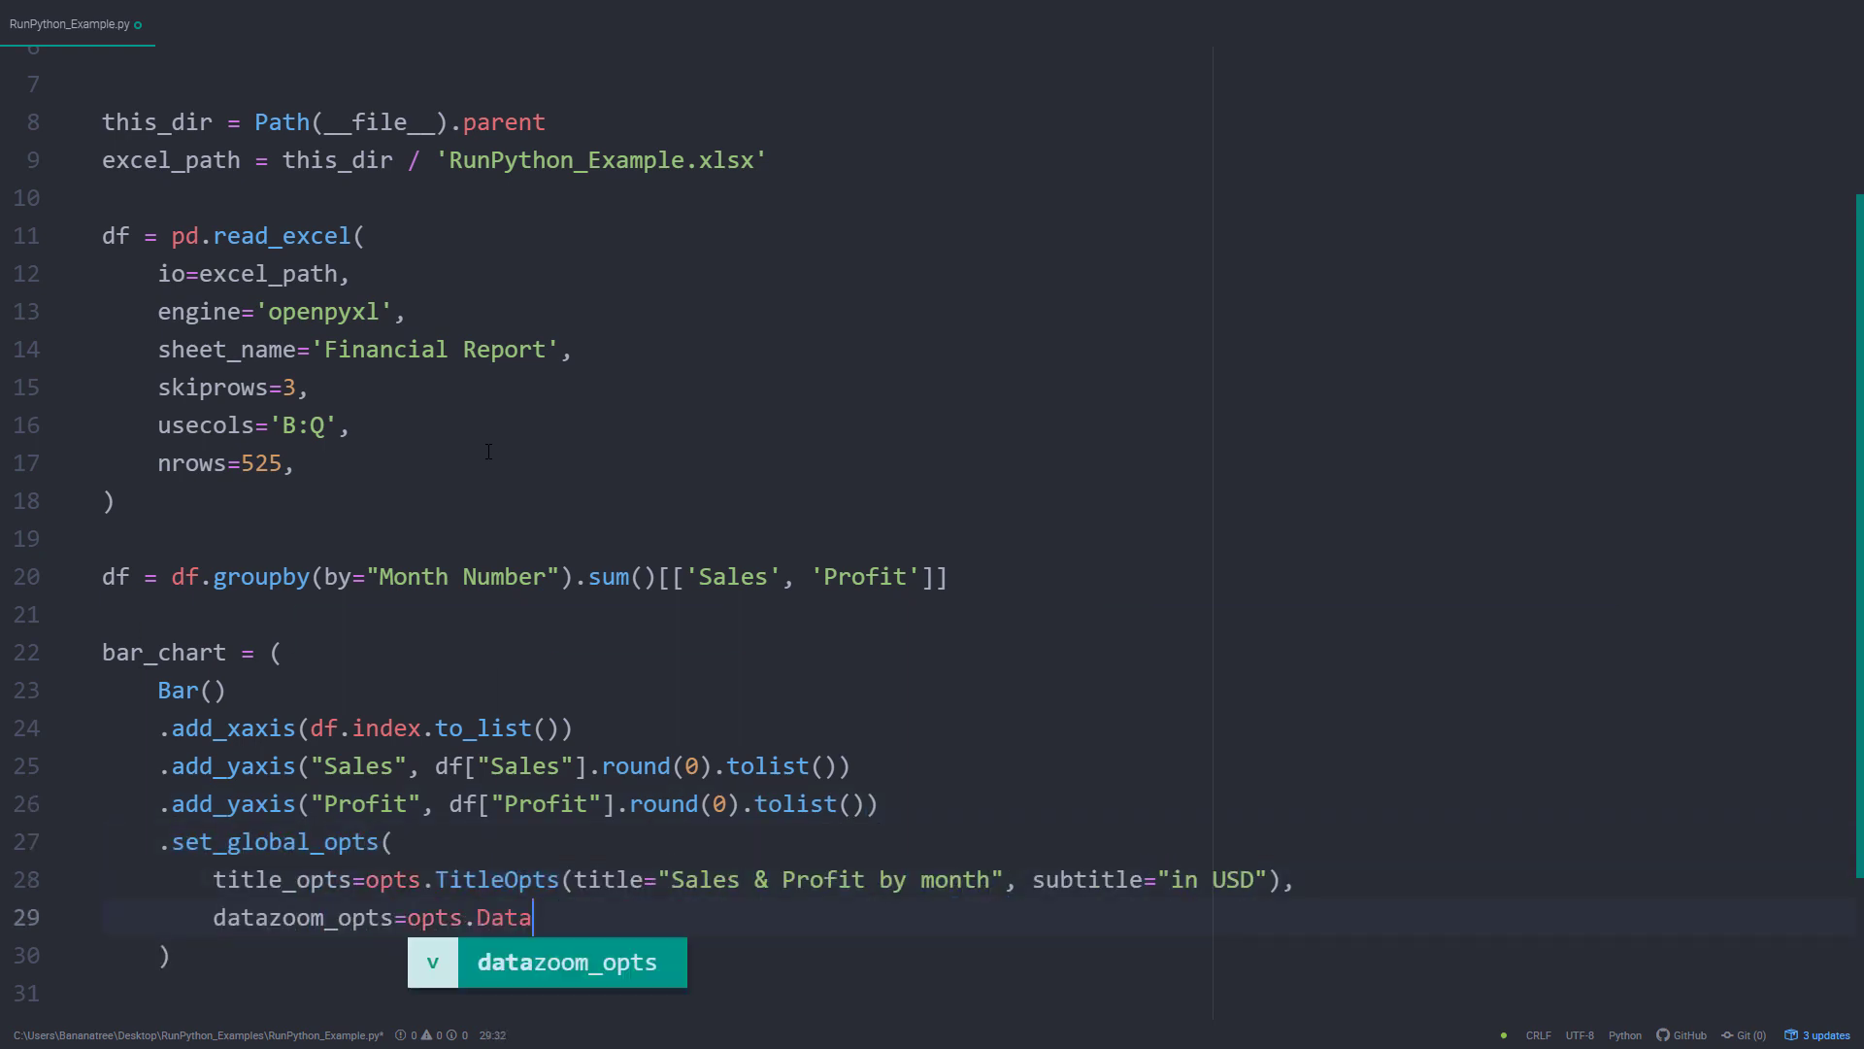
type("ZoomOpts(),")
- Add the render() call for Financial_Data.html and close Atom
key("Down")
key("End")
key("Return")
type(".render(\"Financial_Data.html")
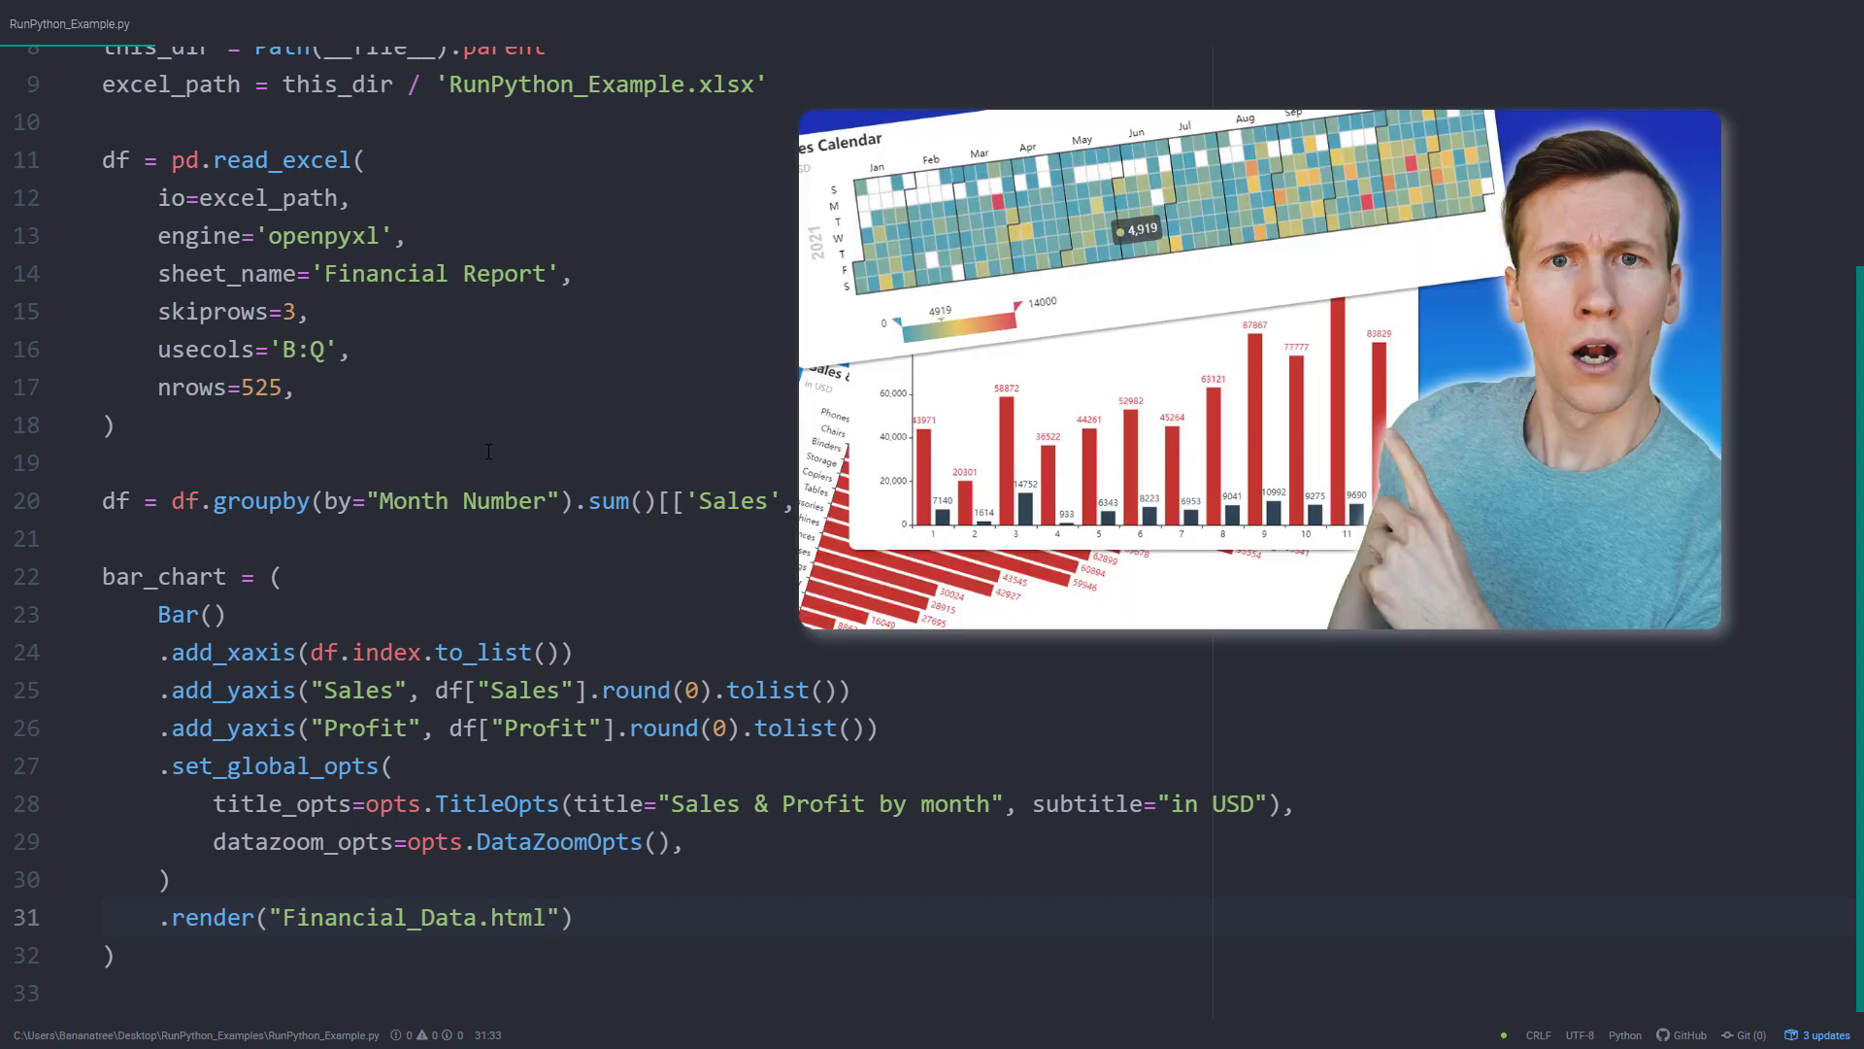
key("F11")
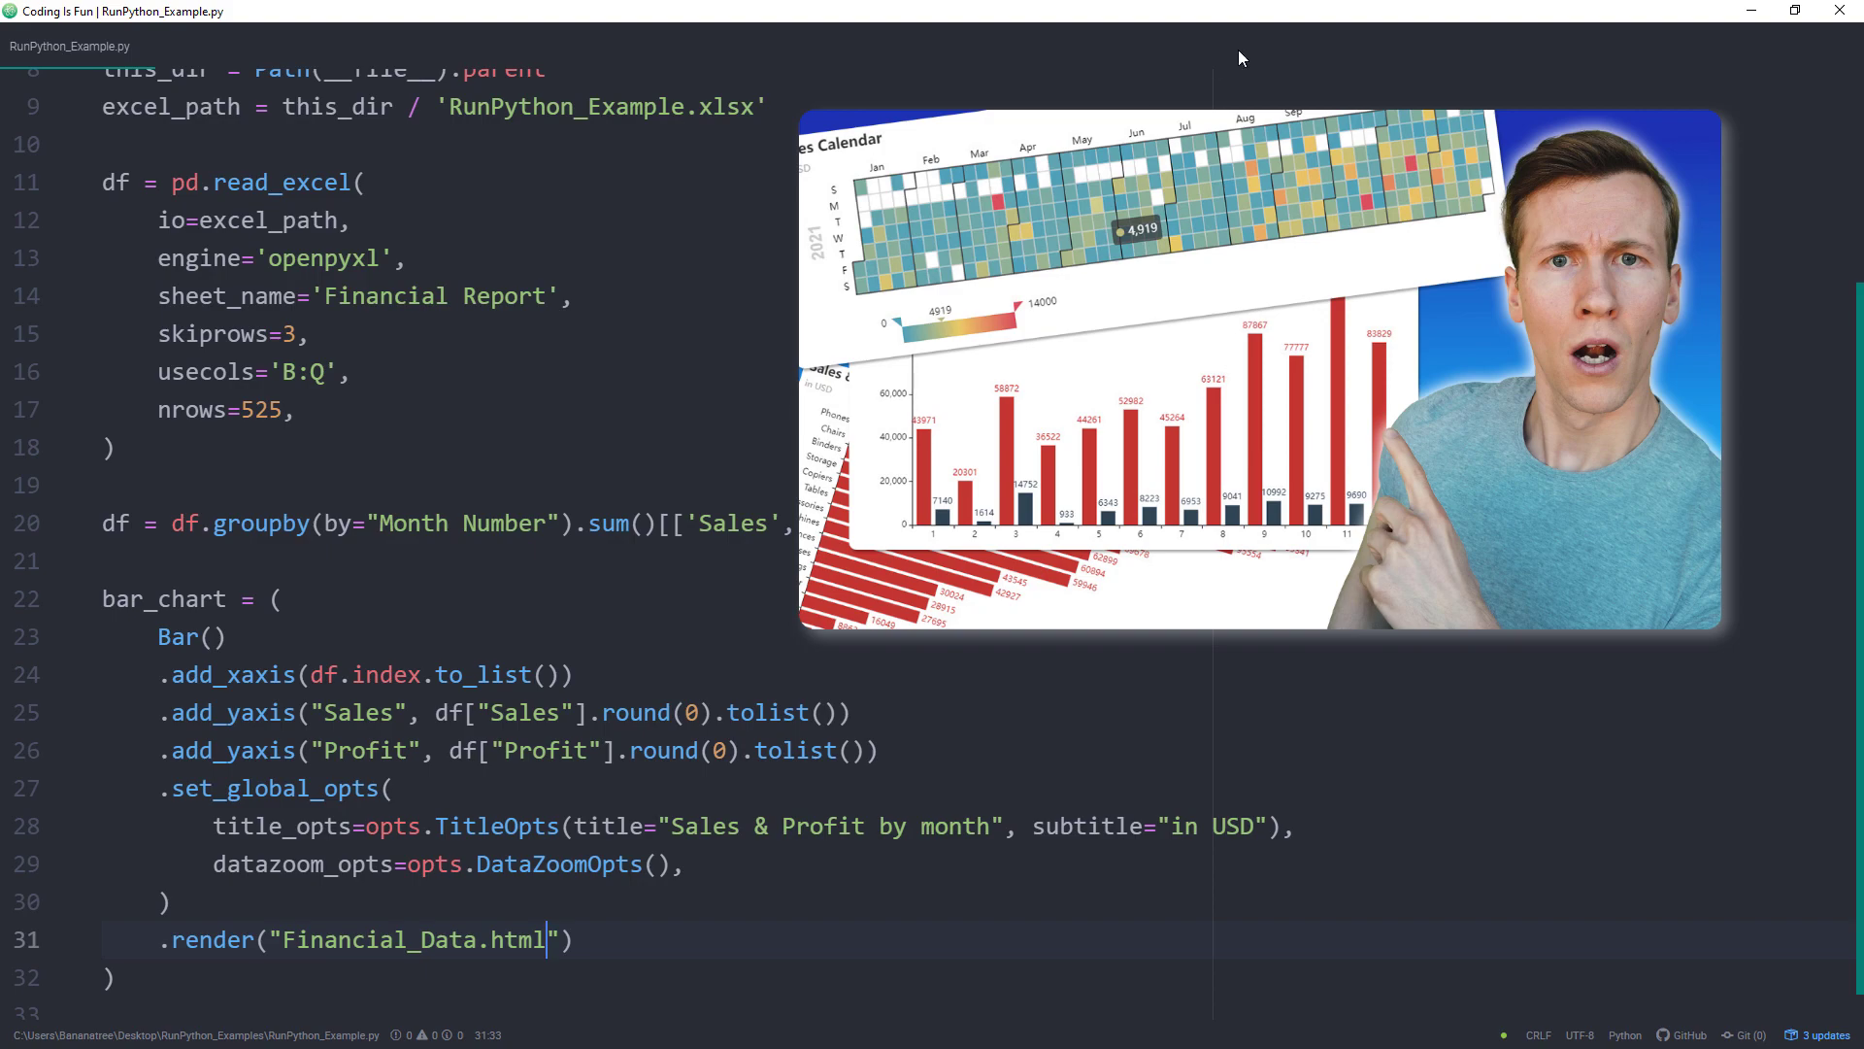
left_click(1840, 11)
- Run RunPython_Example.py and select the generated Financial_Data.html in Explorer
left_click(1629, 569)
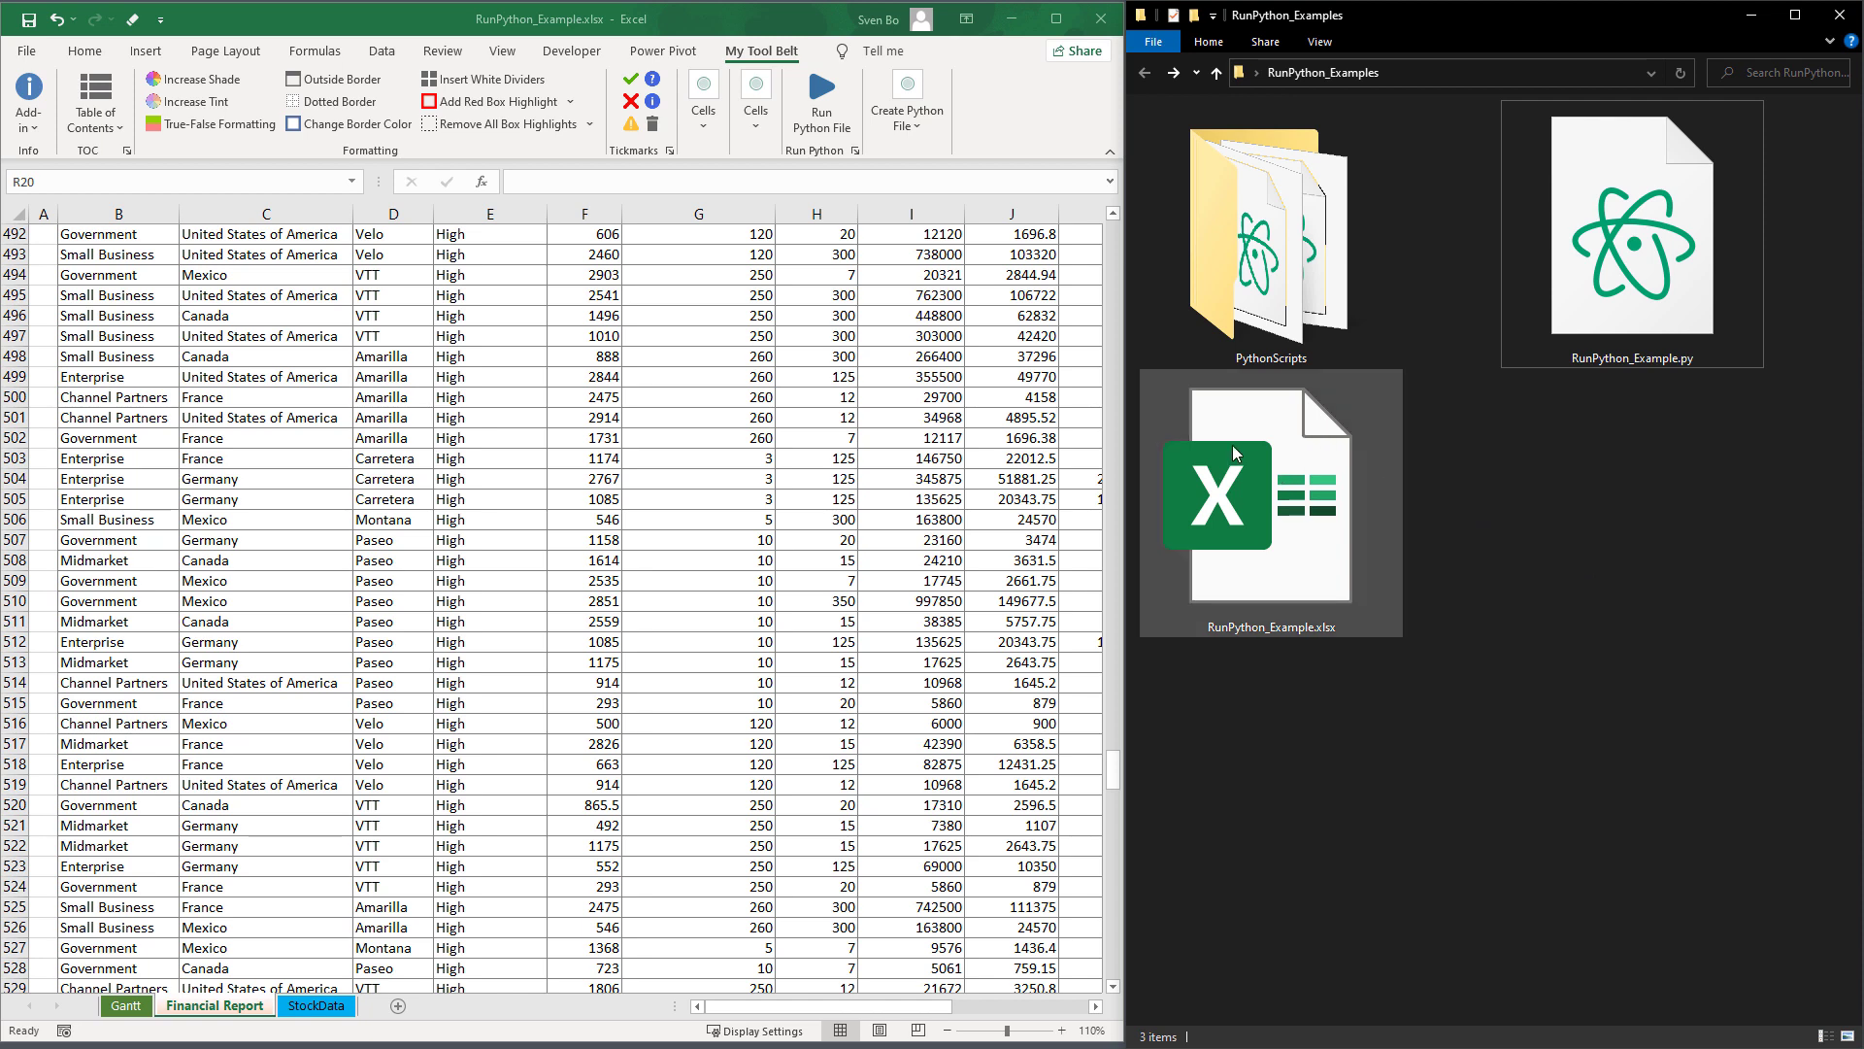
left_click(824, 100)
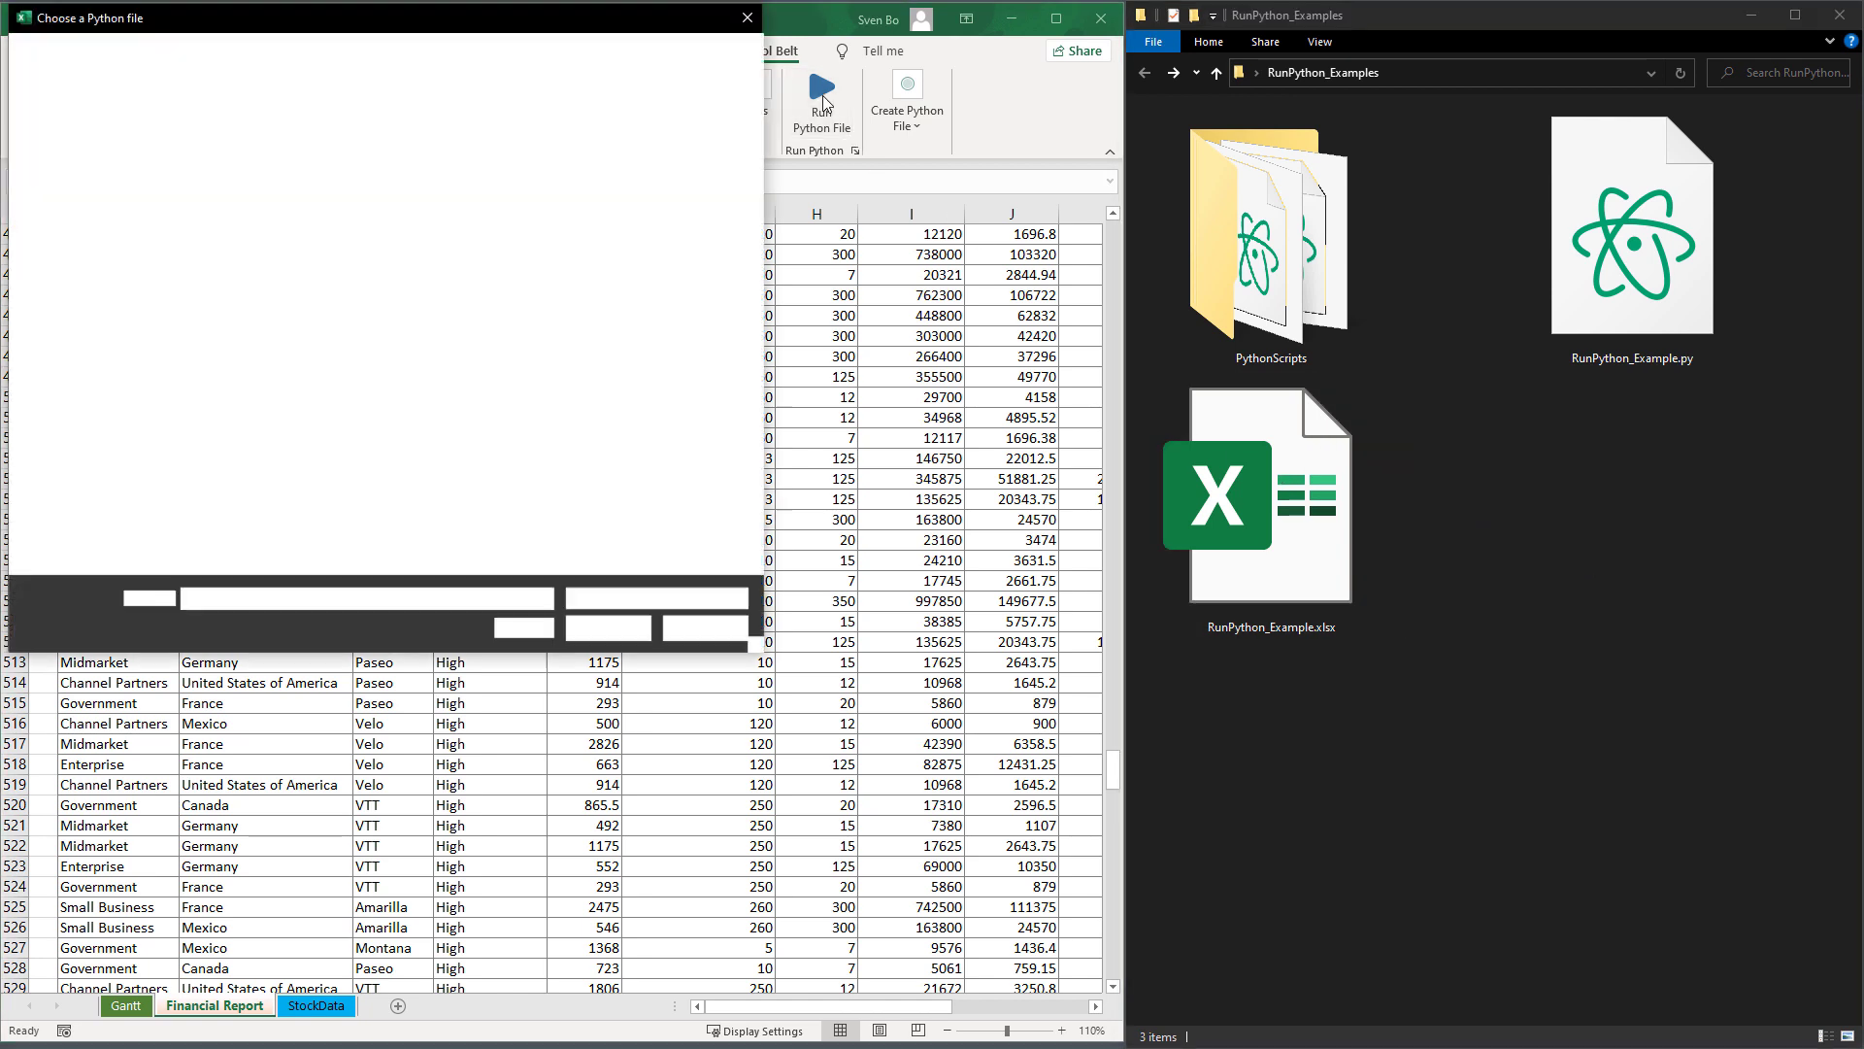
double_click(415, 233)
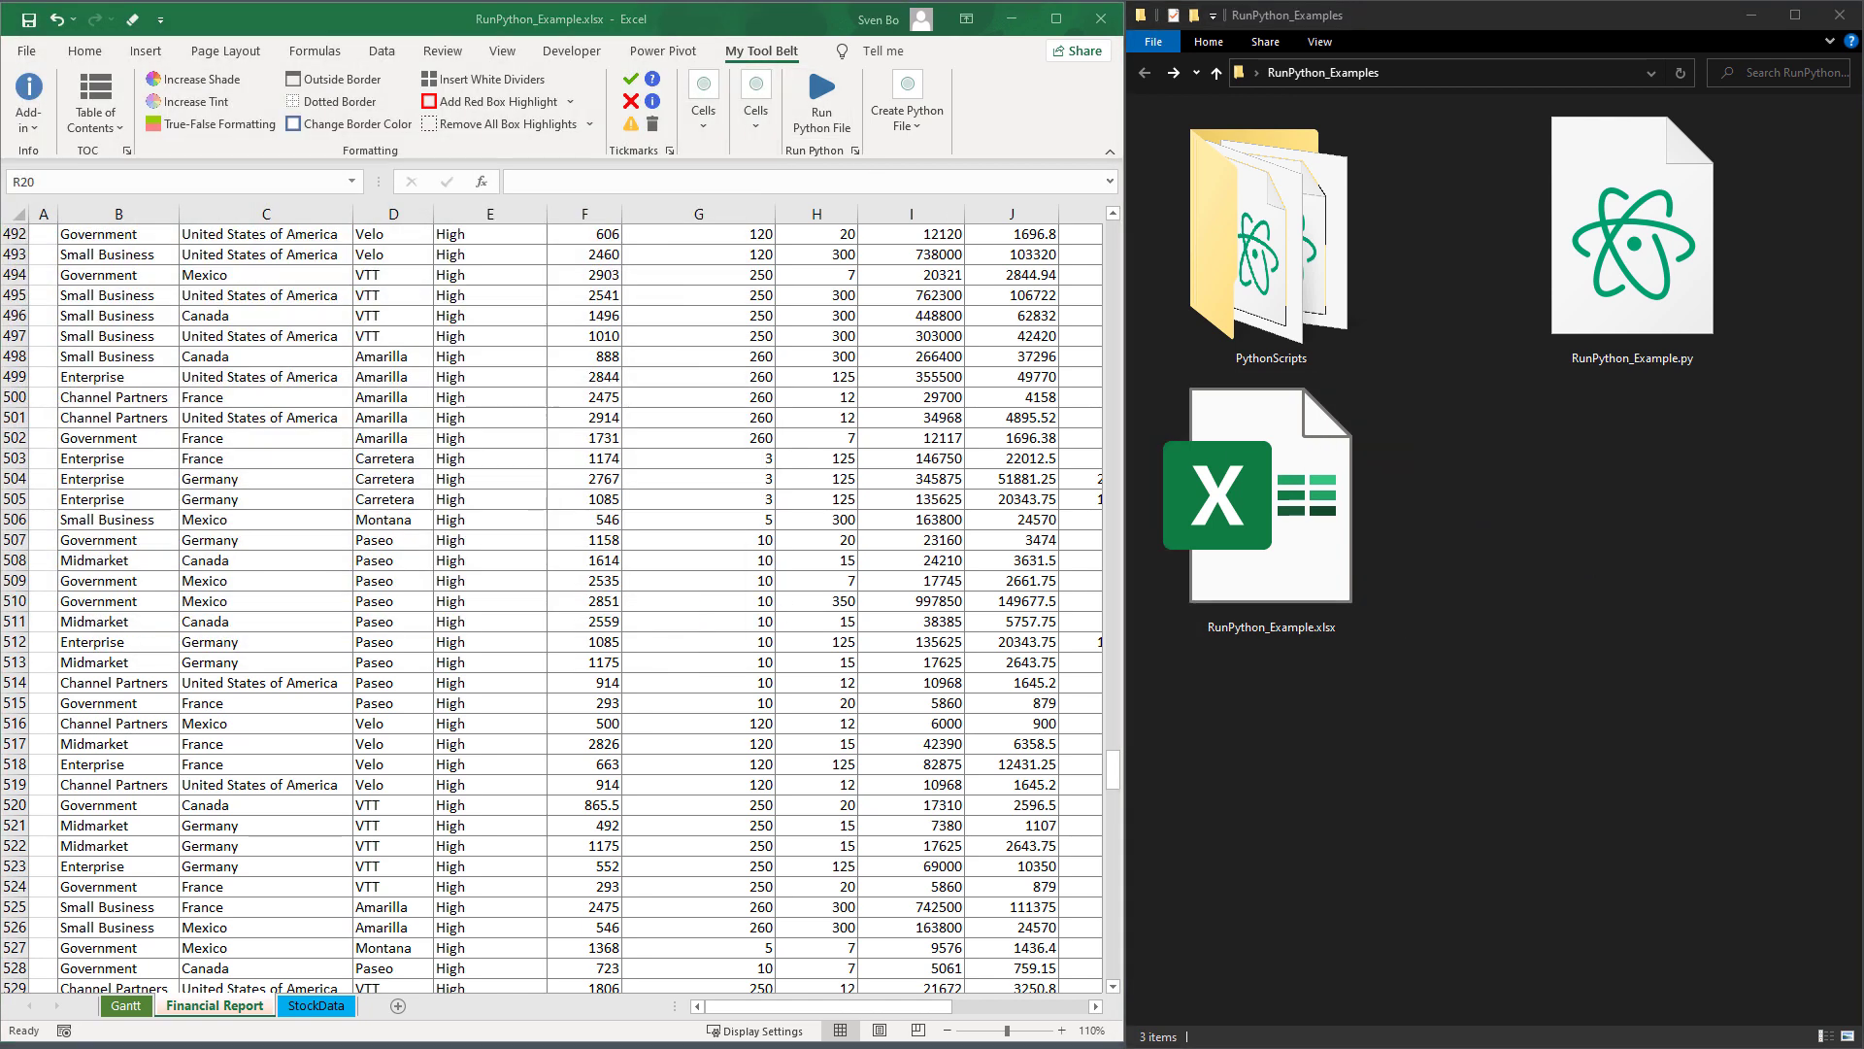
left_click(1226, 223)
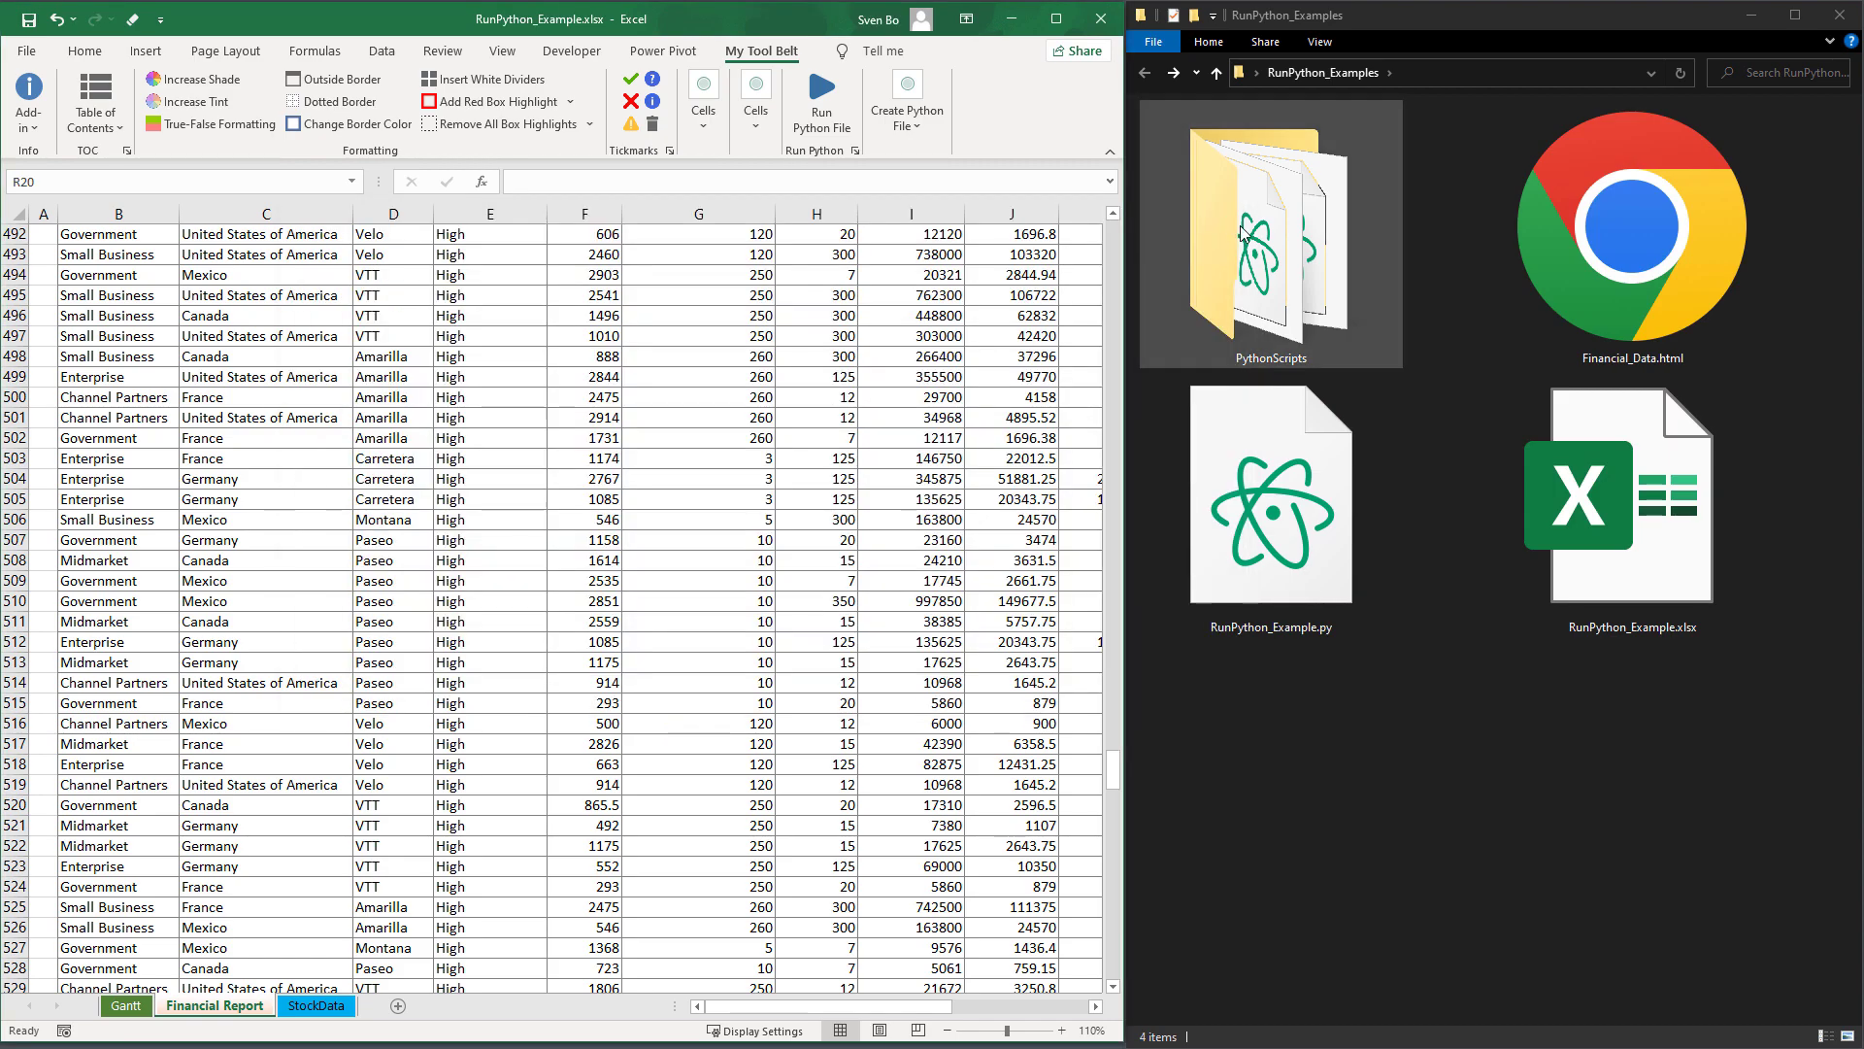
- Open Financial_Data.html in Chrome, enlarge it, and shift the month window
left_click(1572, 254)
double_click(1572, 254)
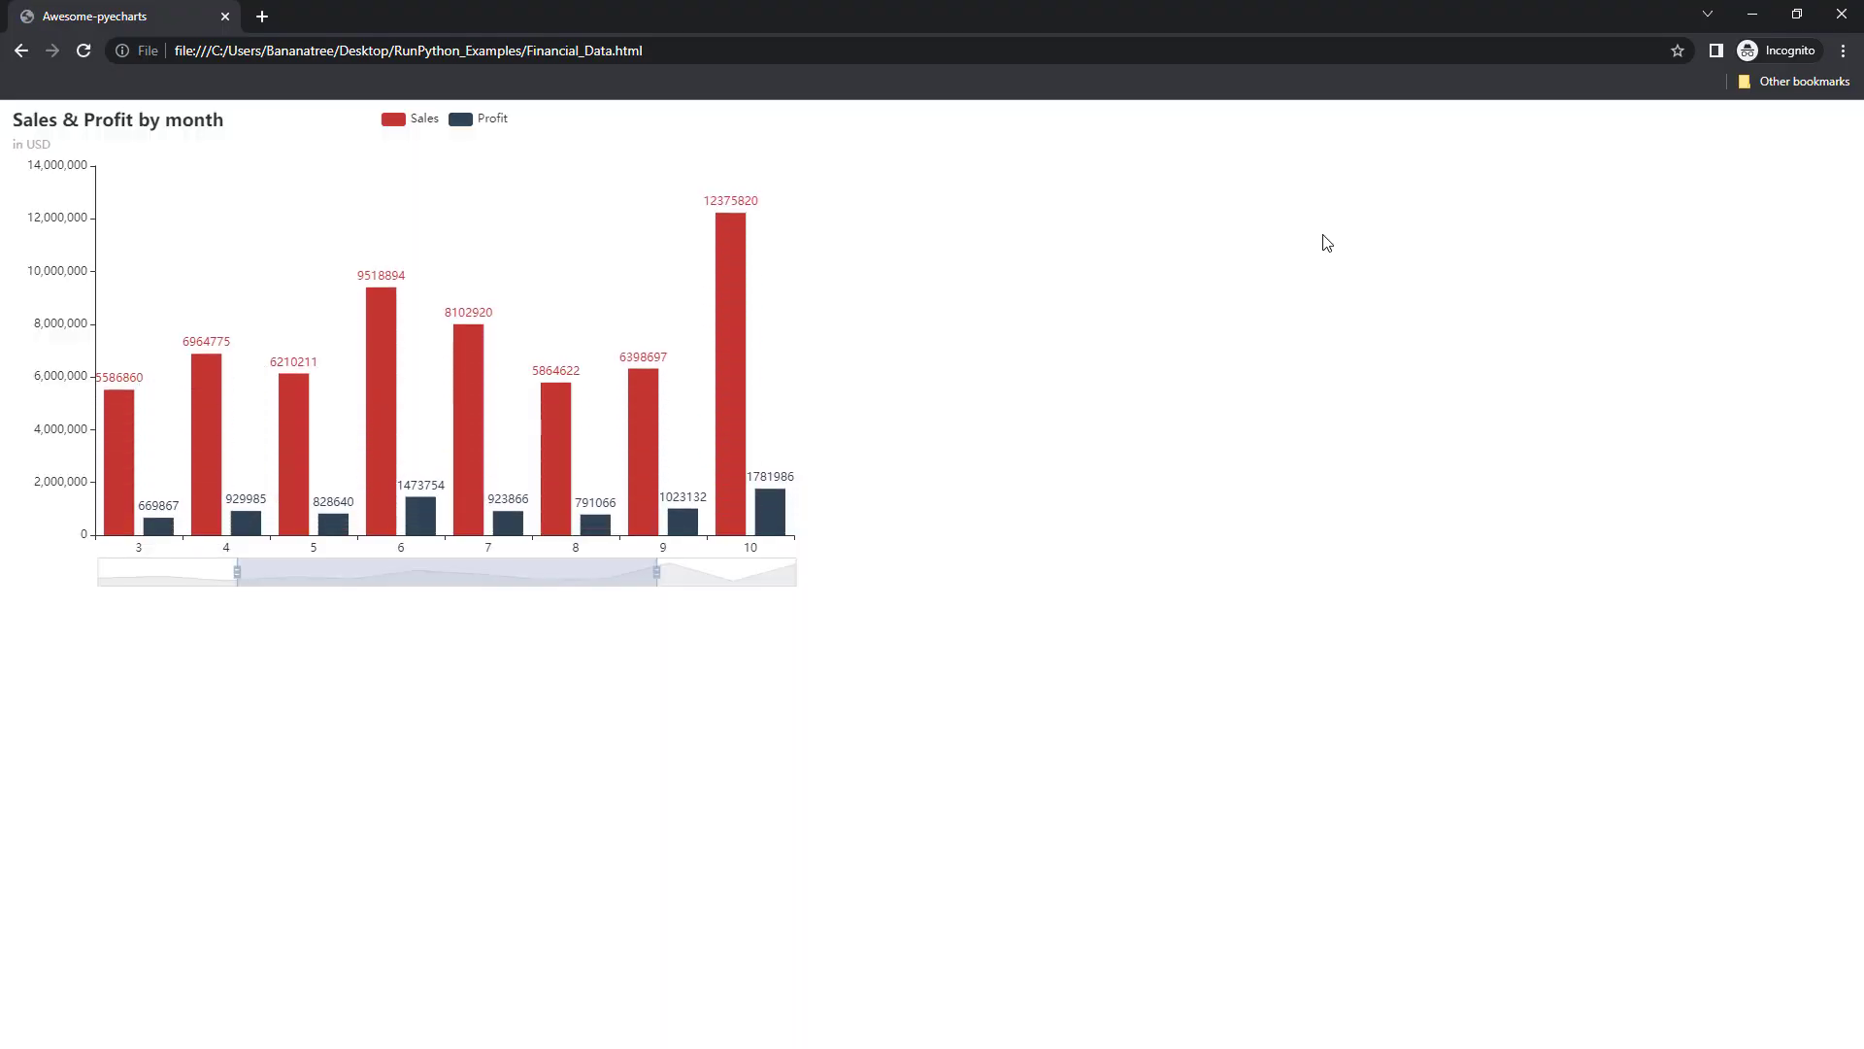
key("ctrl+plus")
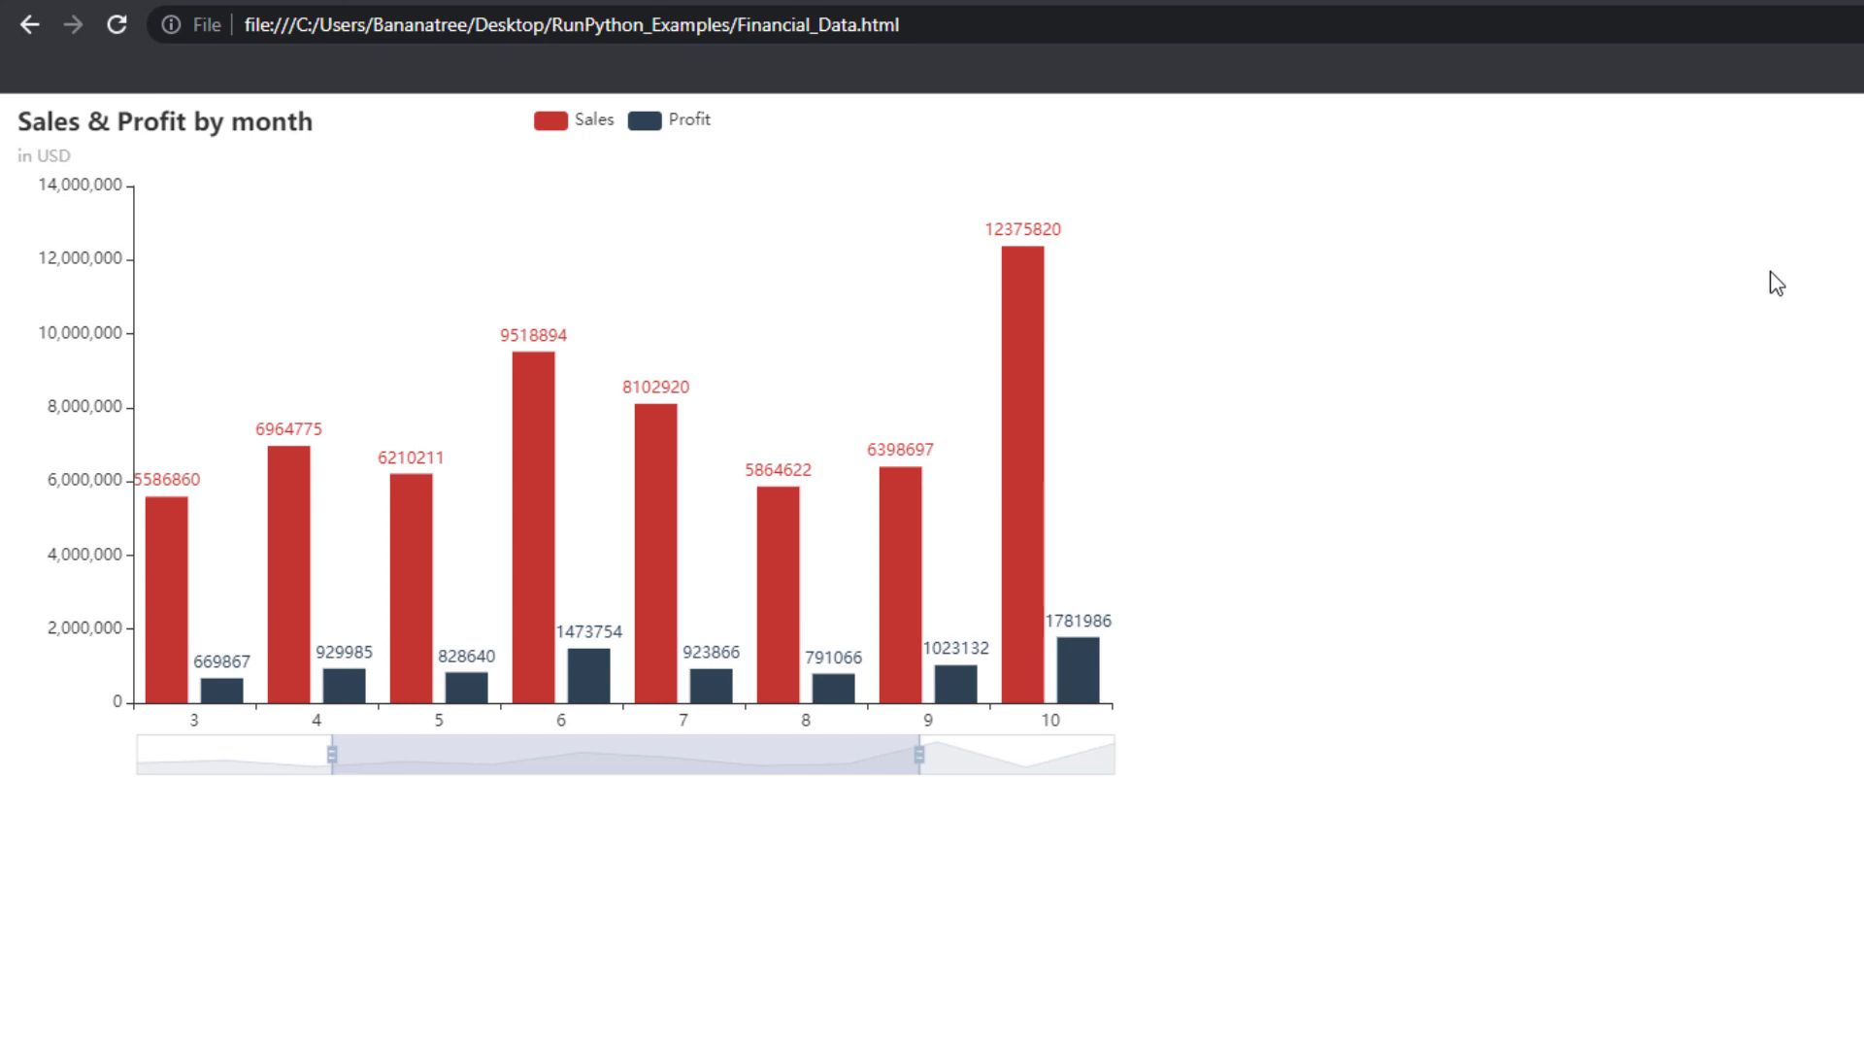
left_click_drag(744, 749, 937, 752)
mouse_move(553, 751)
left_mouse_down()
mouse_move(882, 751)
mouse_move(383, 748)
left_mouse_up()
- Toggle the Profit series on and off and widen the range to months 2-10
left_click(654, 123)
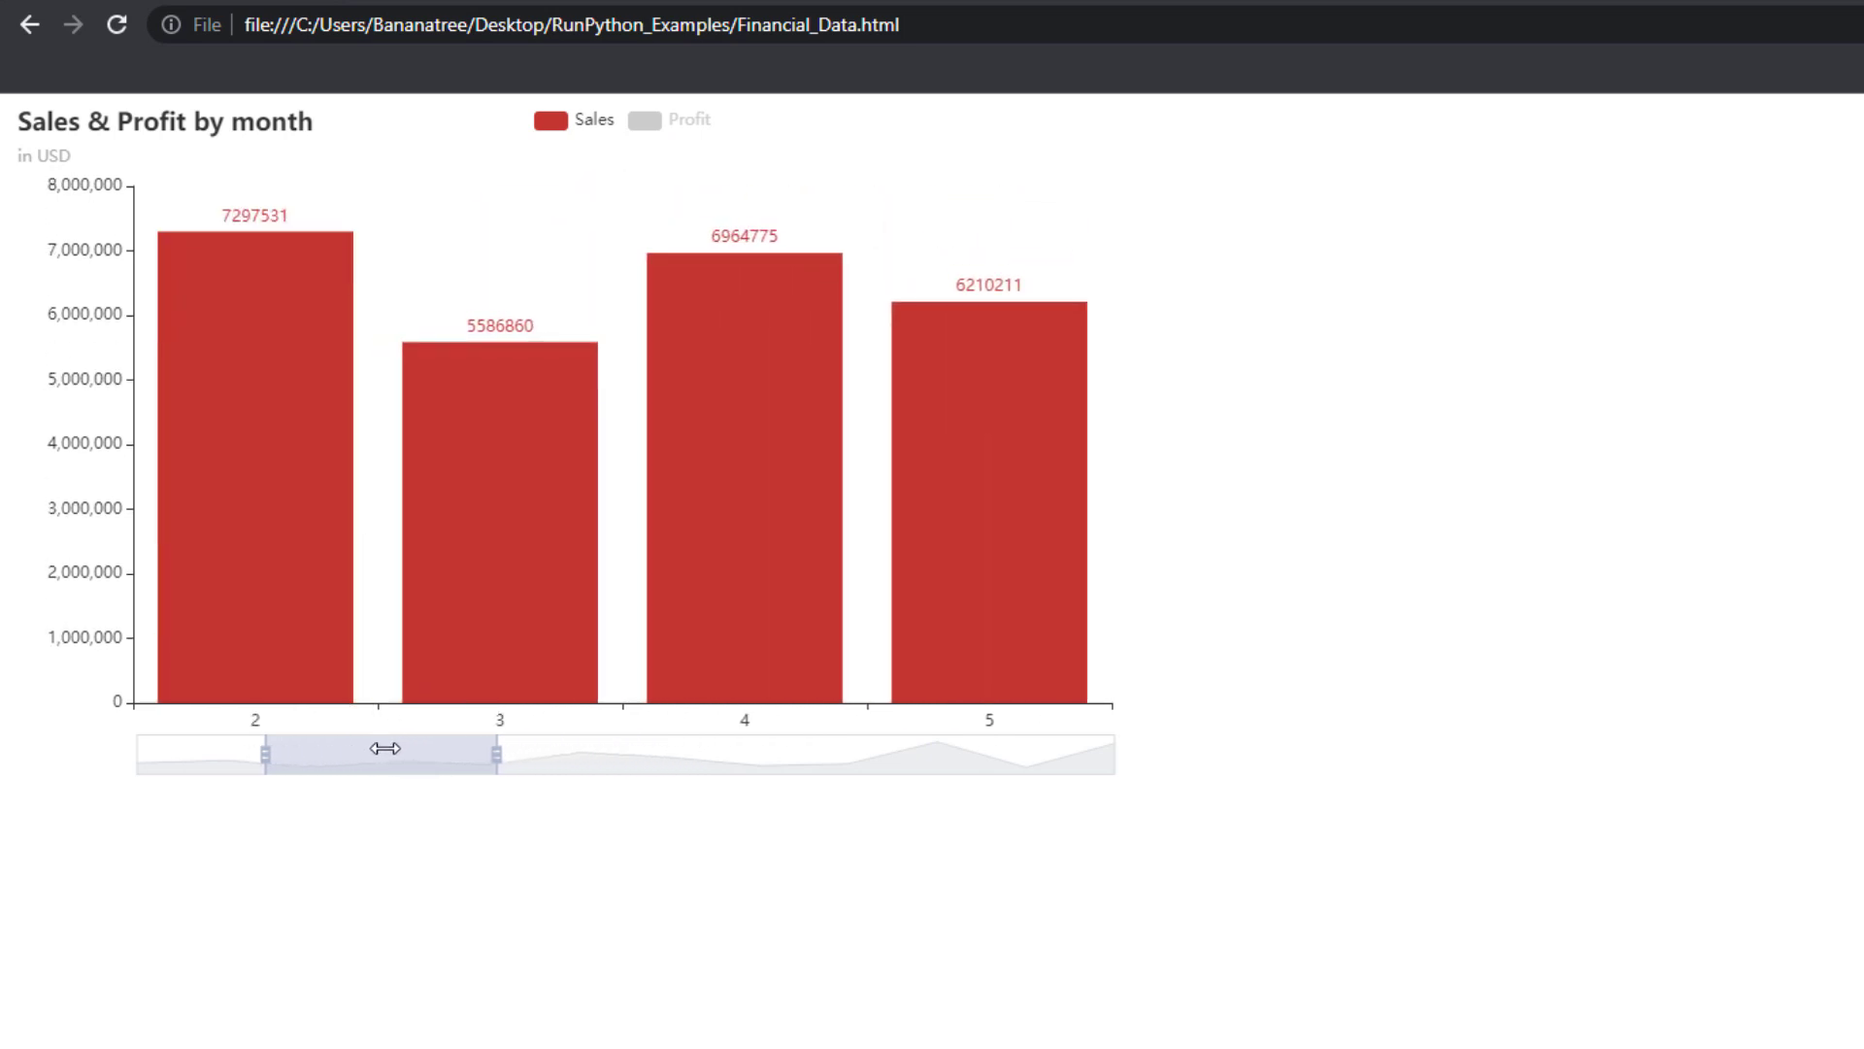
left_click_drag(503, 754, 957, 754)
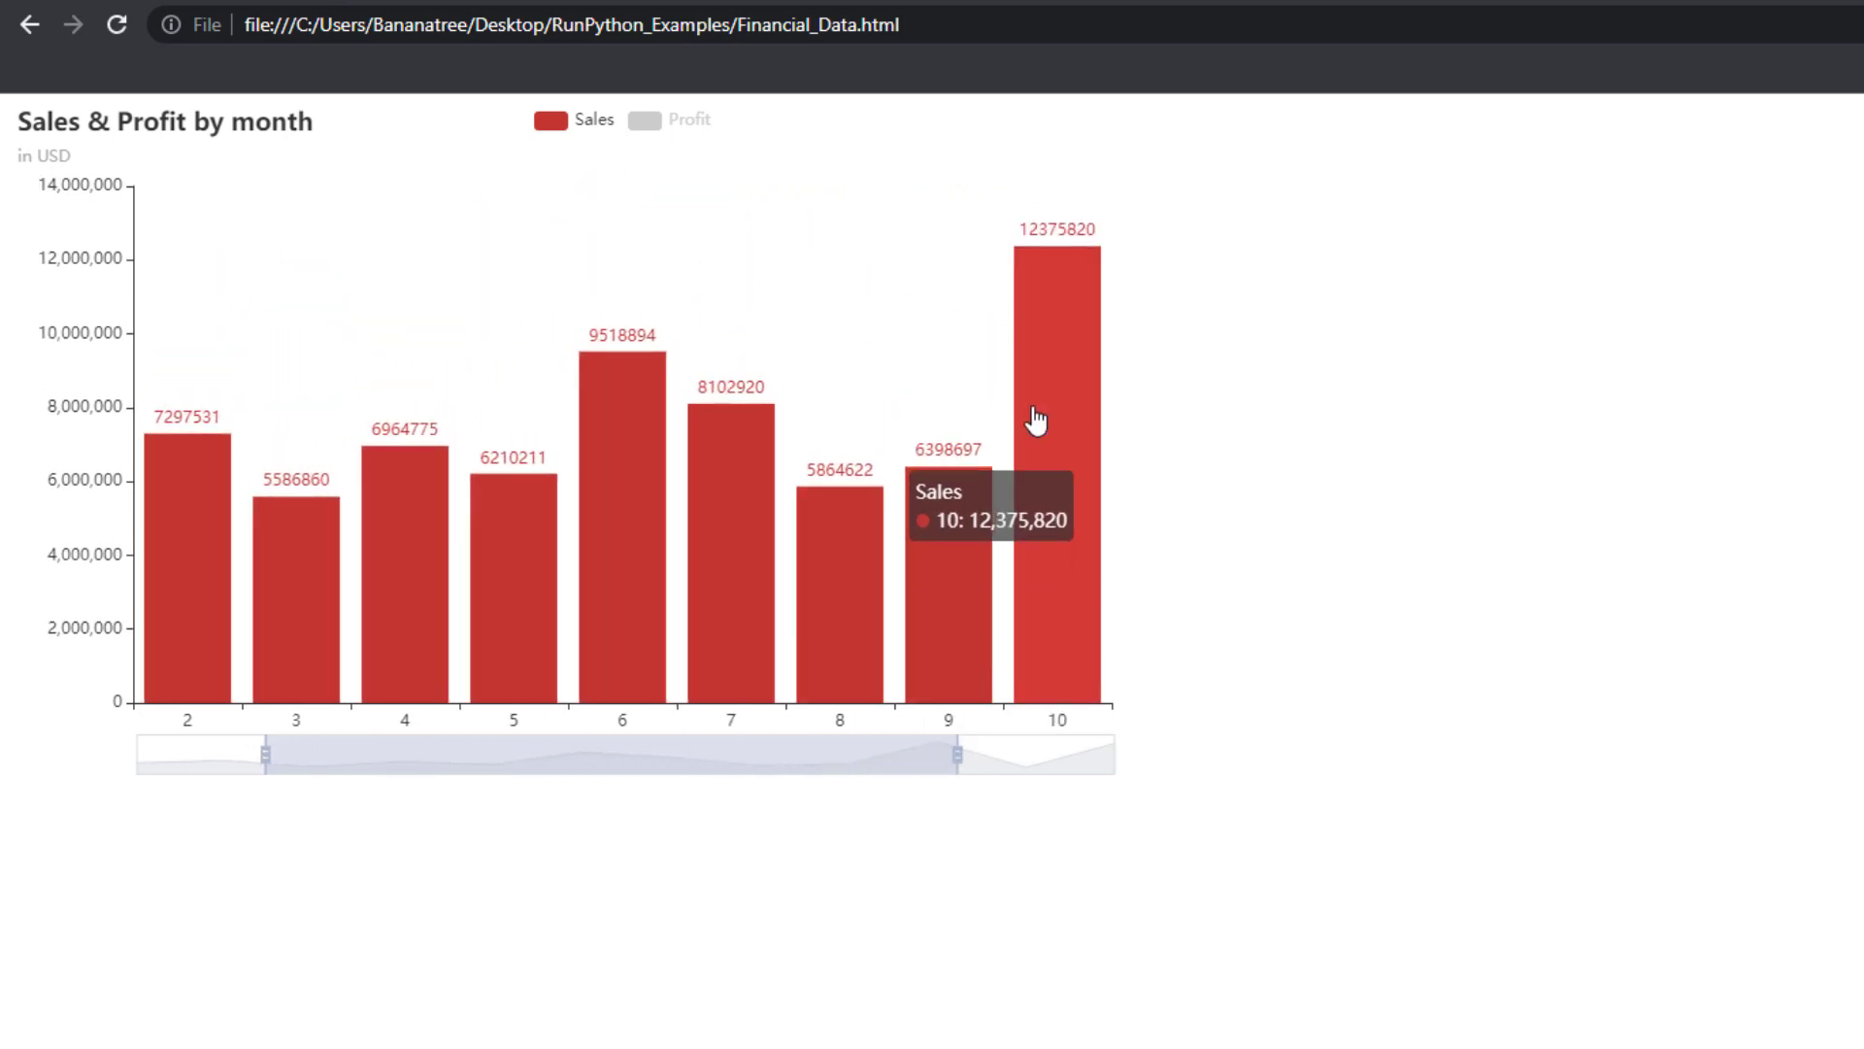
left_click(655, 123)
left_click(654, 125)
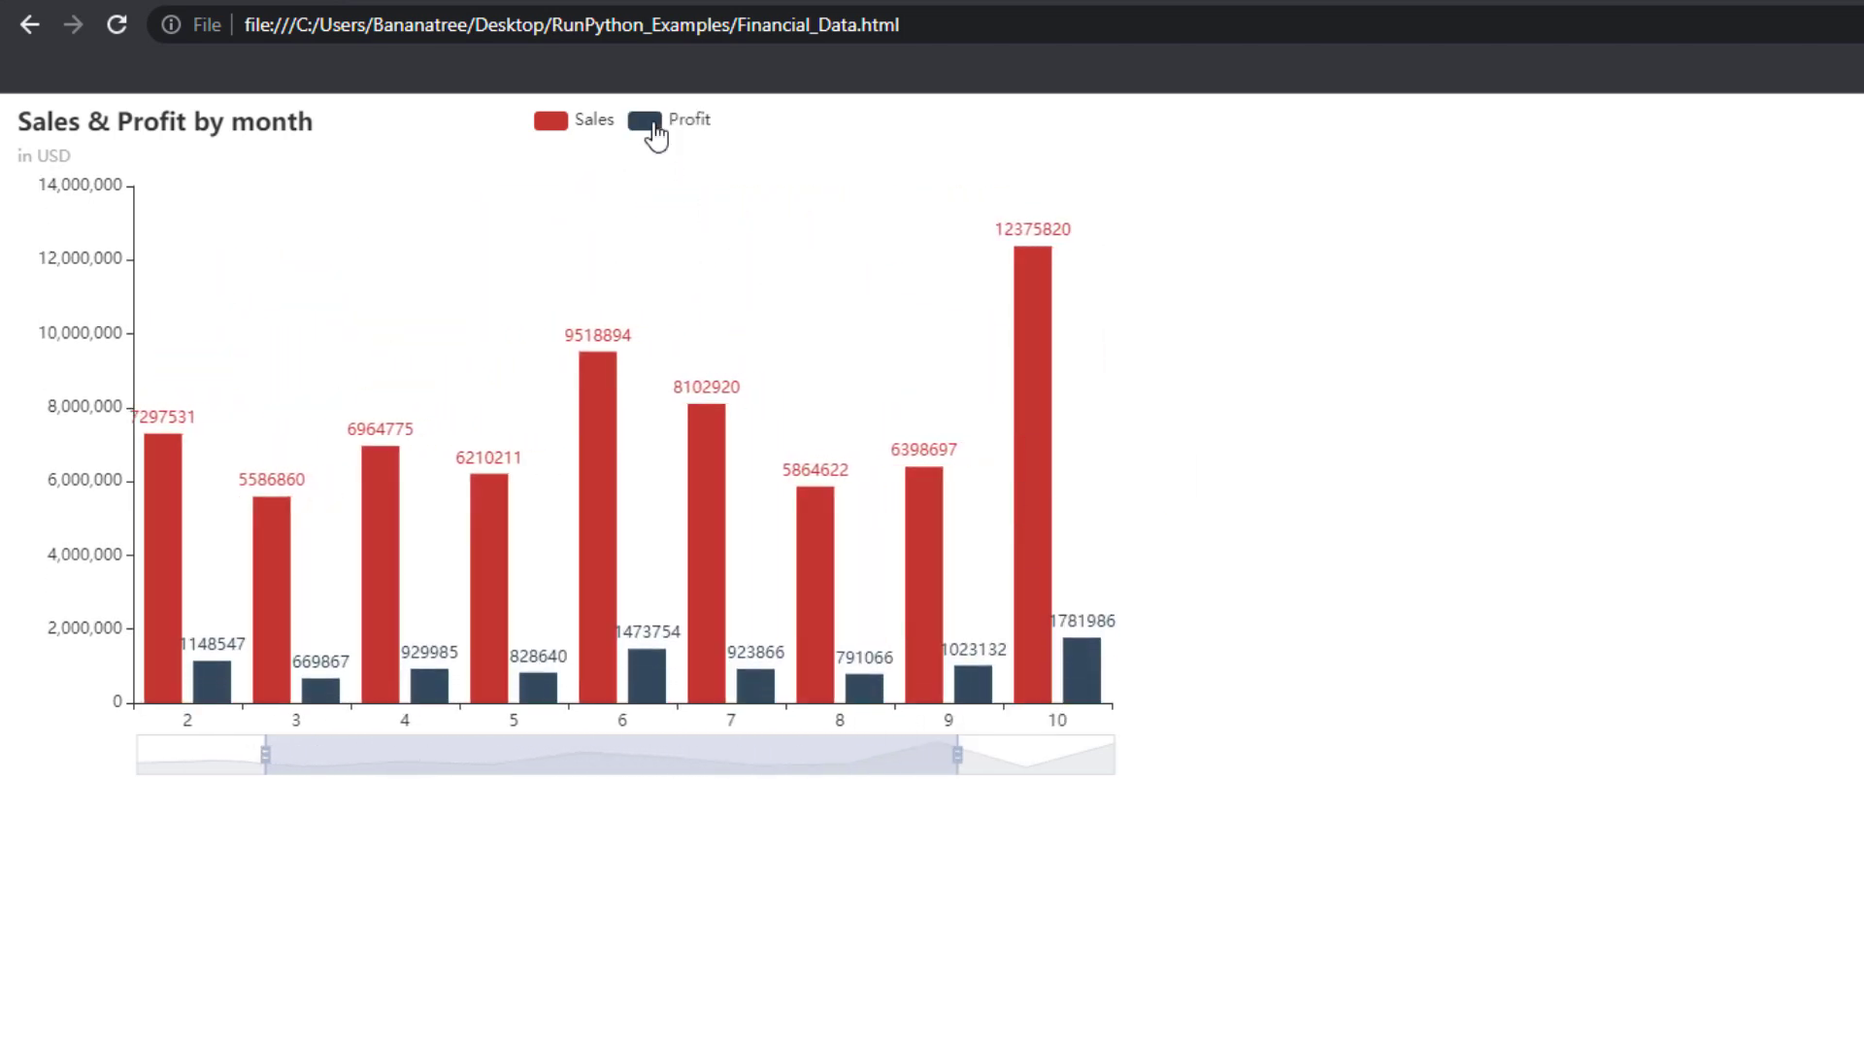
left_click(654, 123)
left_click_drag(876, 755, 354, 749)
- Set the StockData ticker to AAPL and the period to 5d
left_click(806, 703)
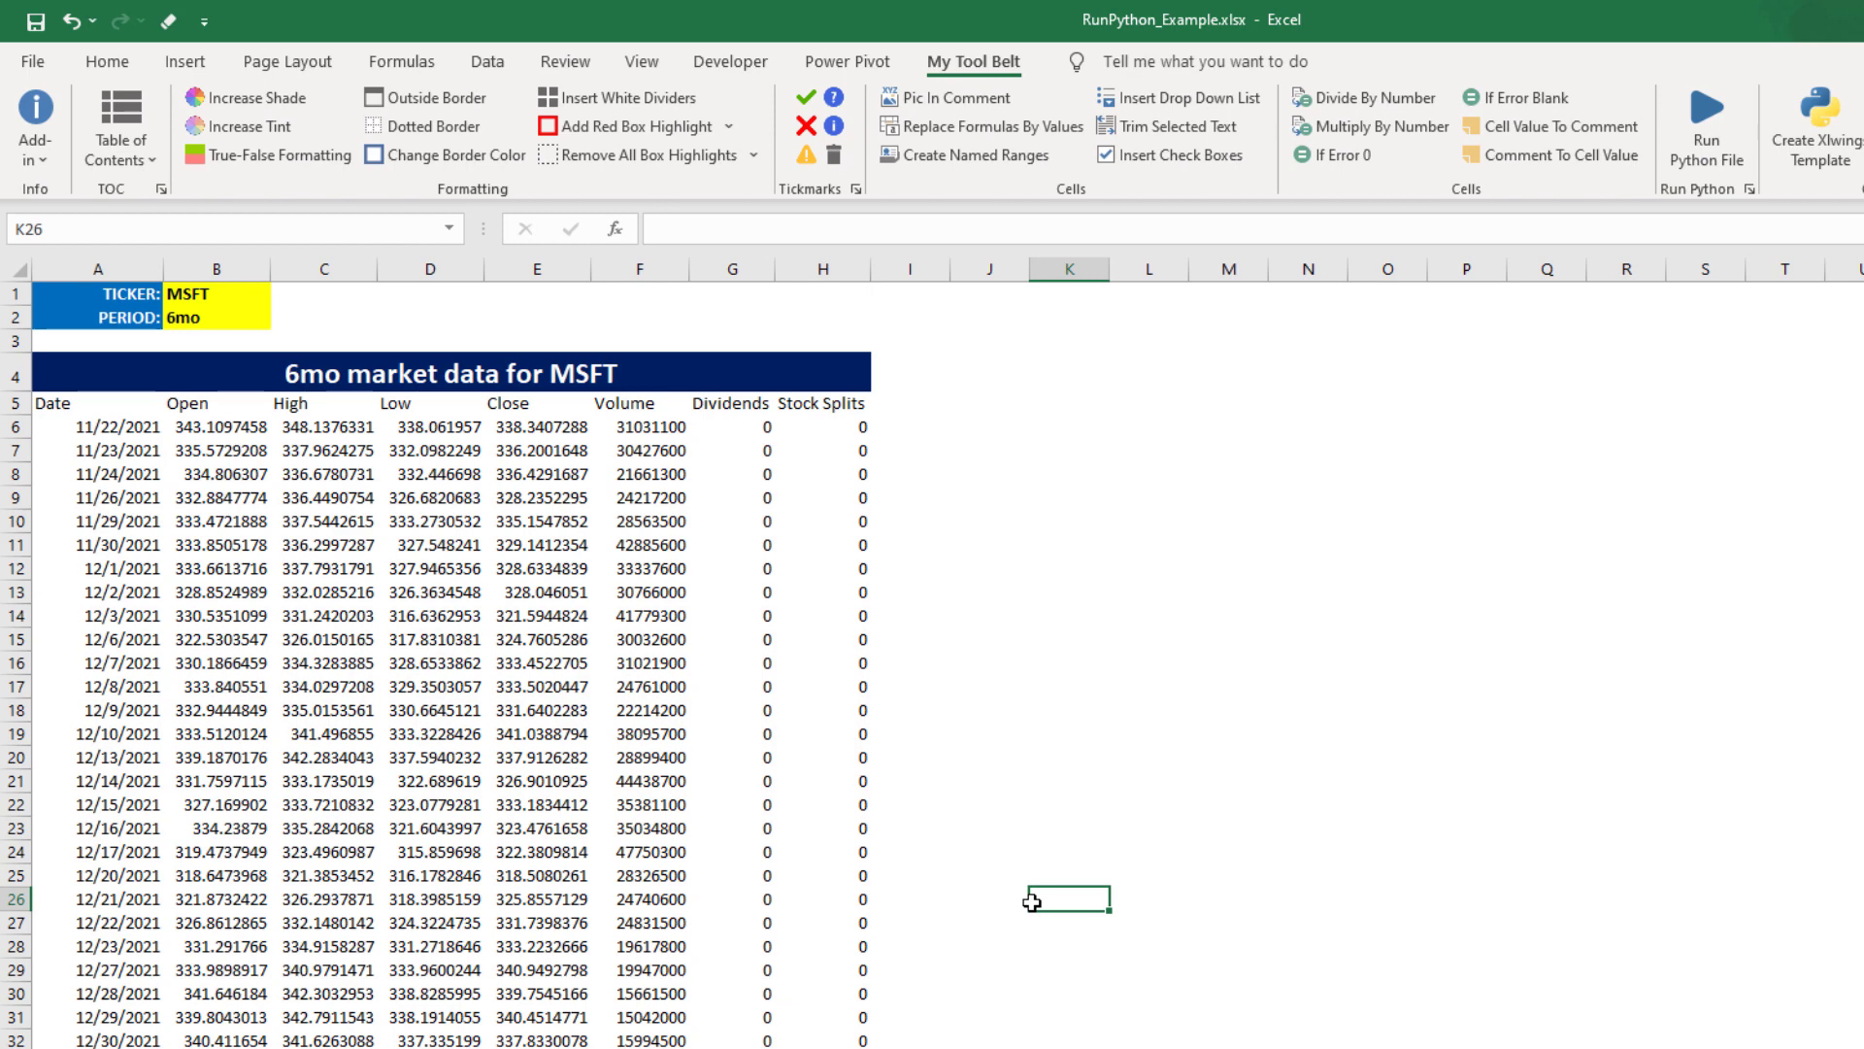
left_click(248, 298)
type("AAPL")
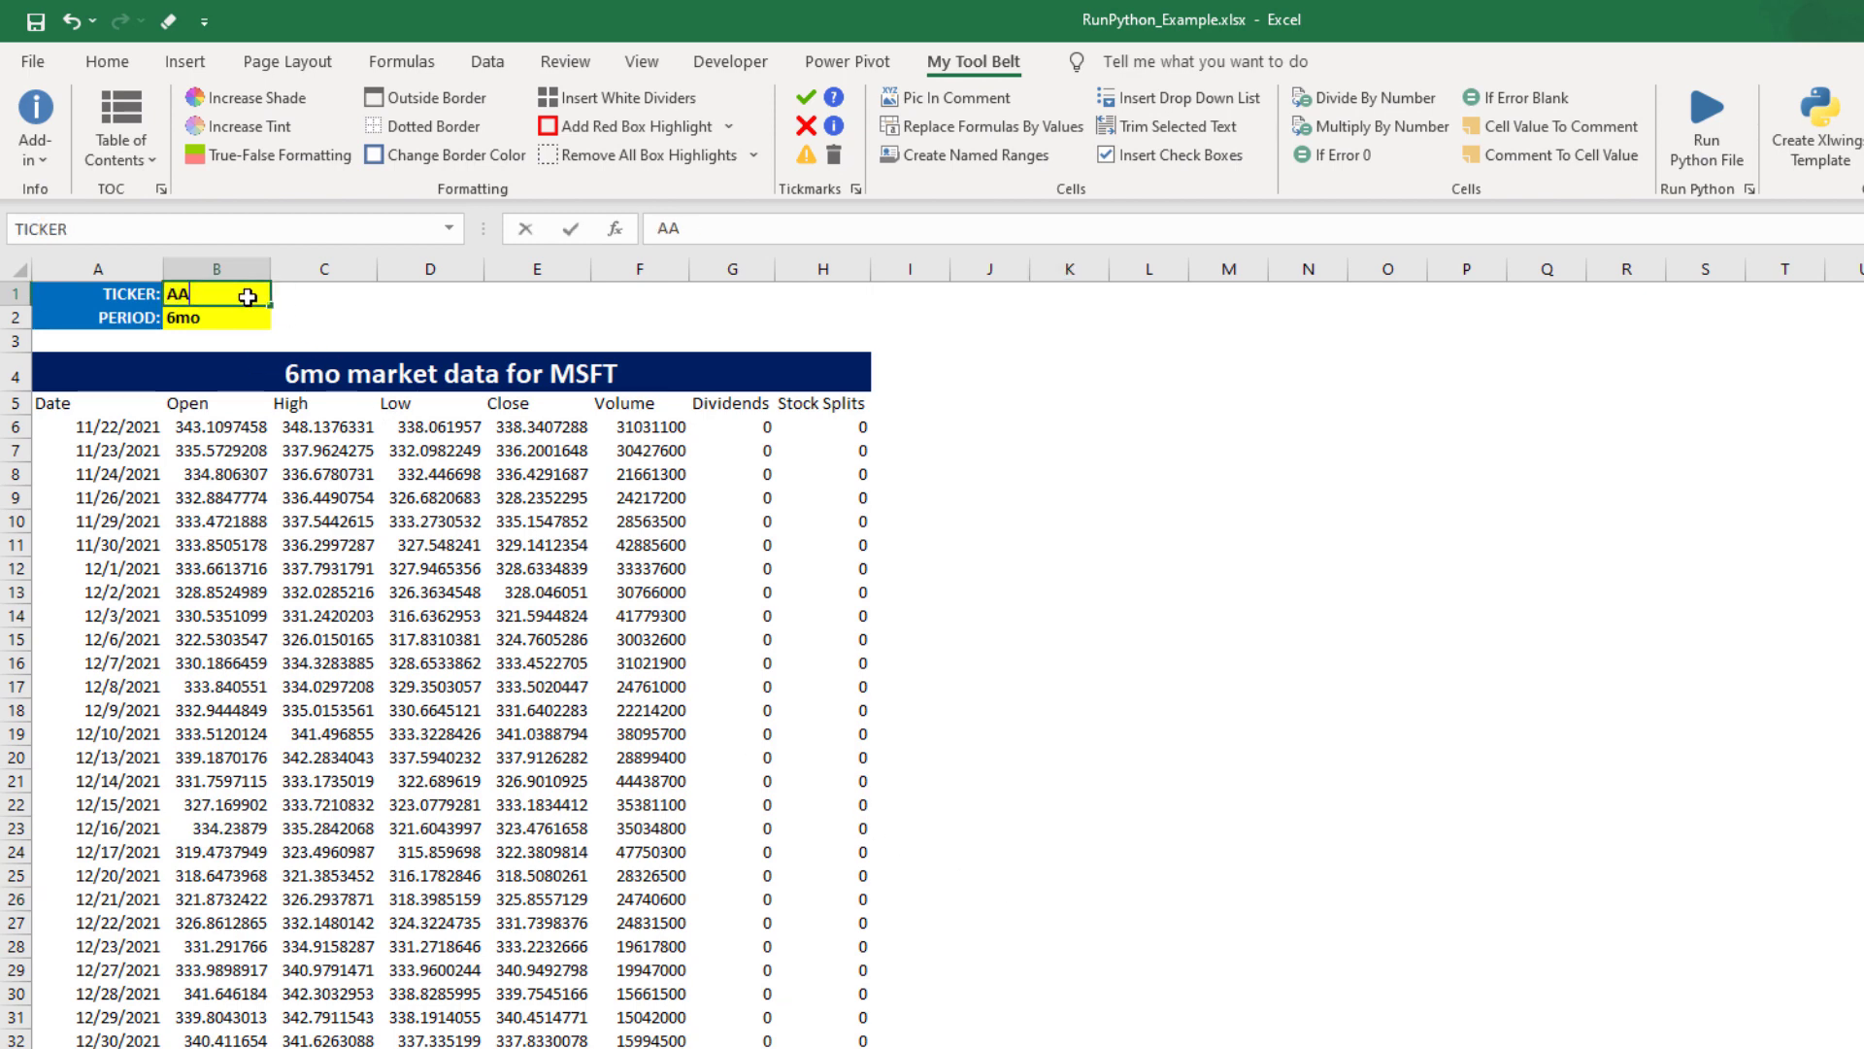
left_click(314, 314)
left_click(229, 317)
left_click(280, 318)
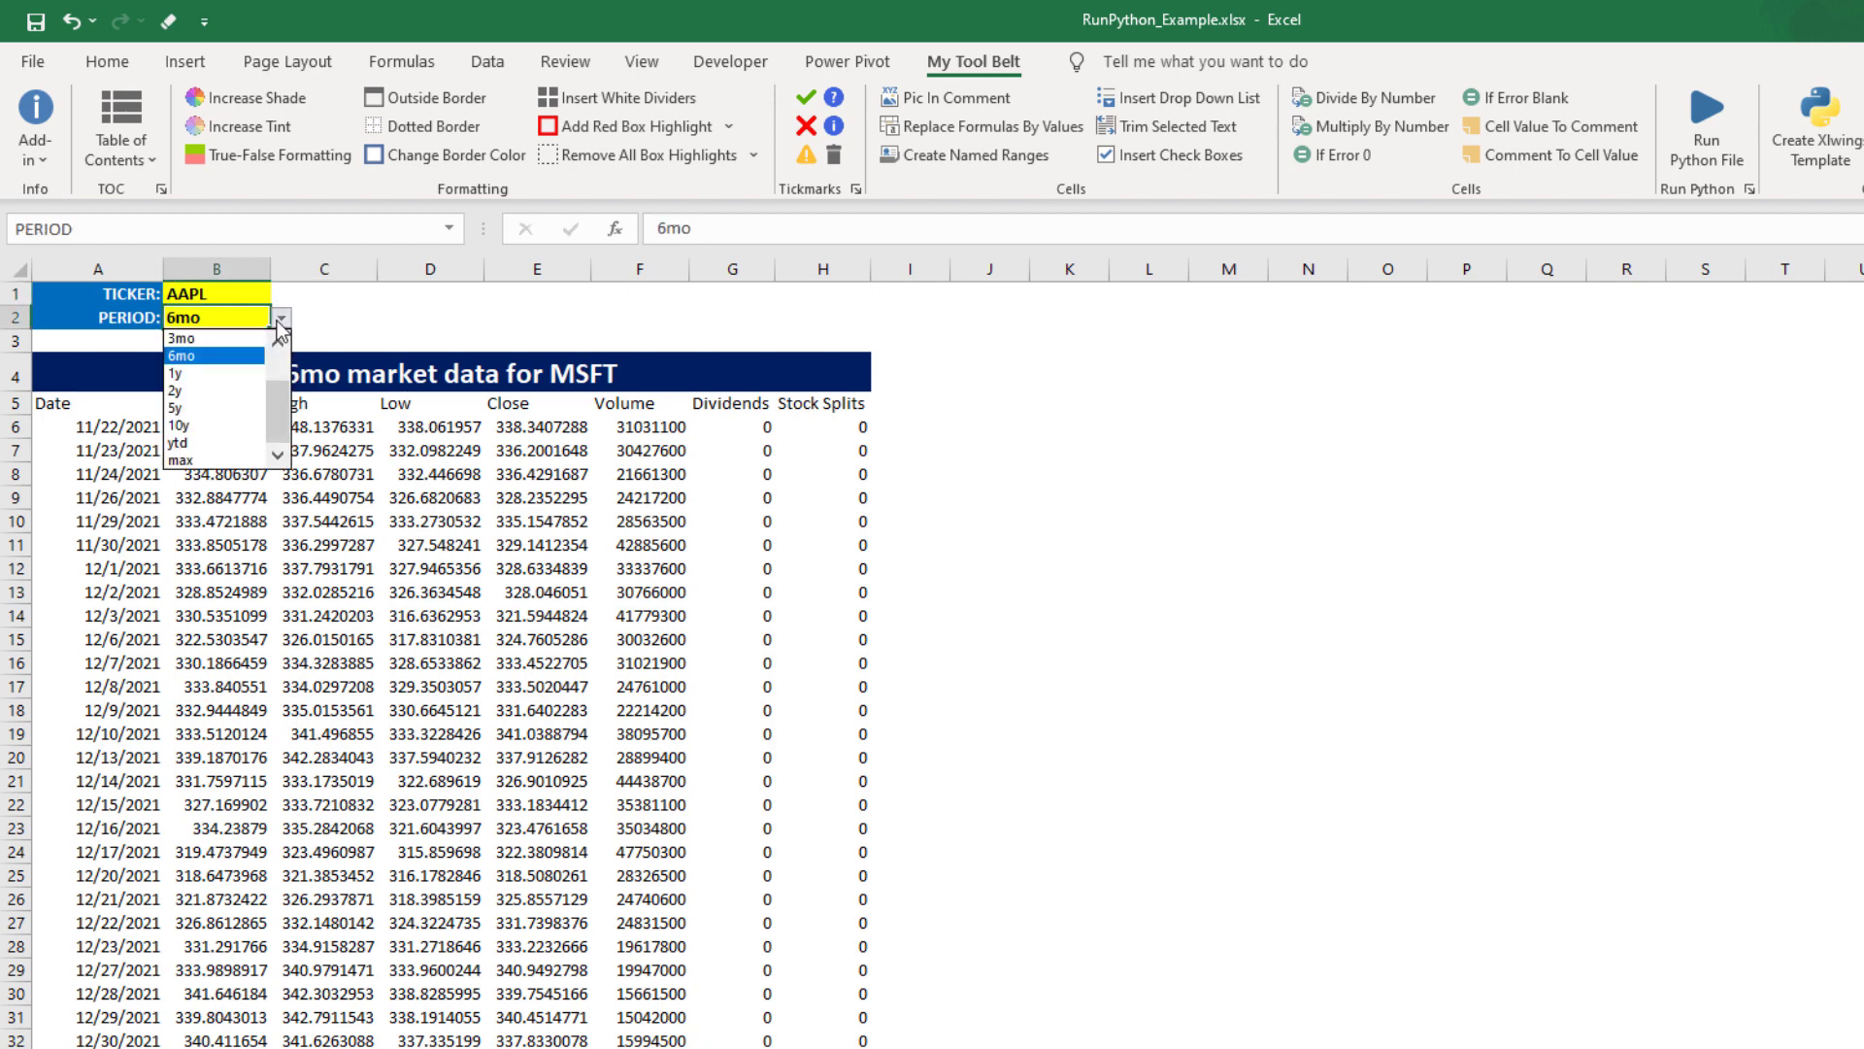
left_click(281, 348)
left_click(190, 356)
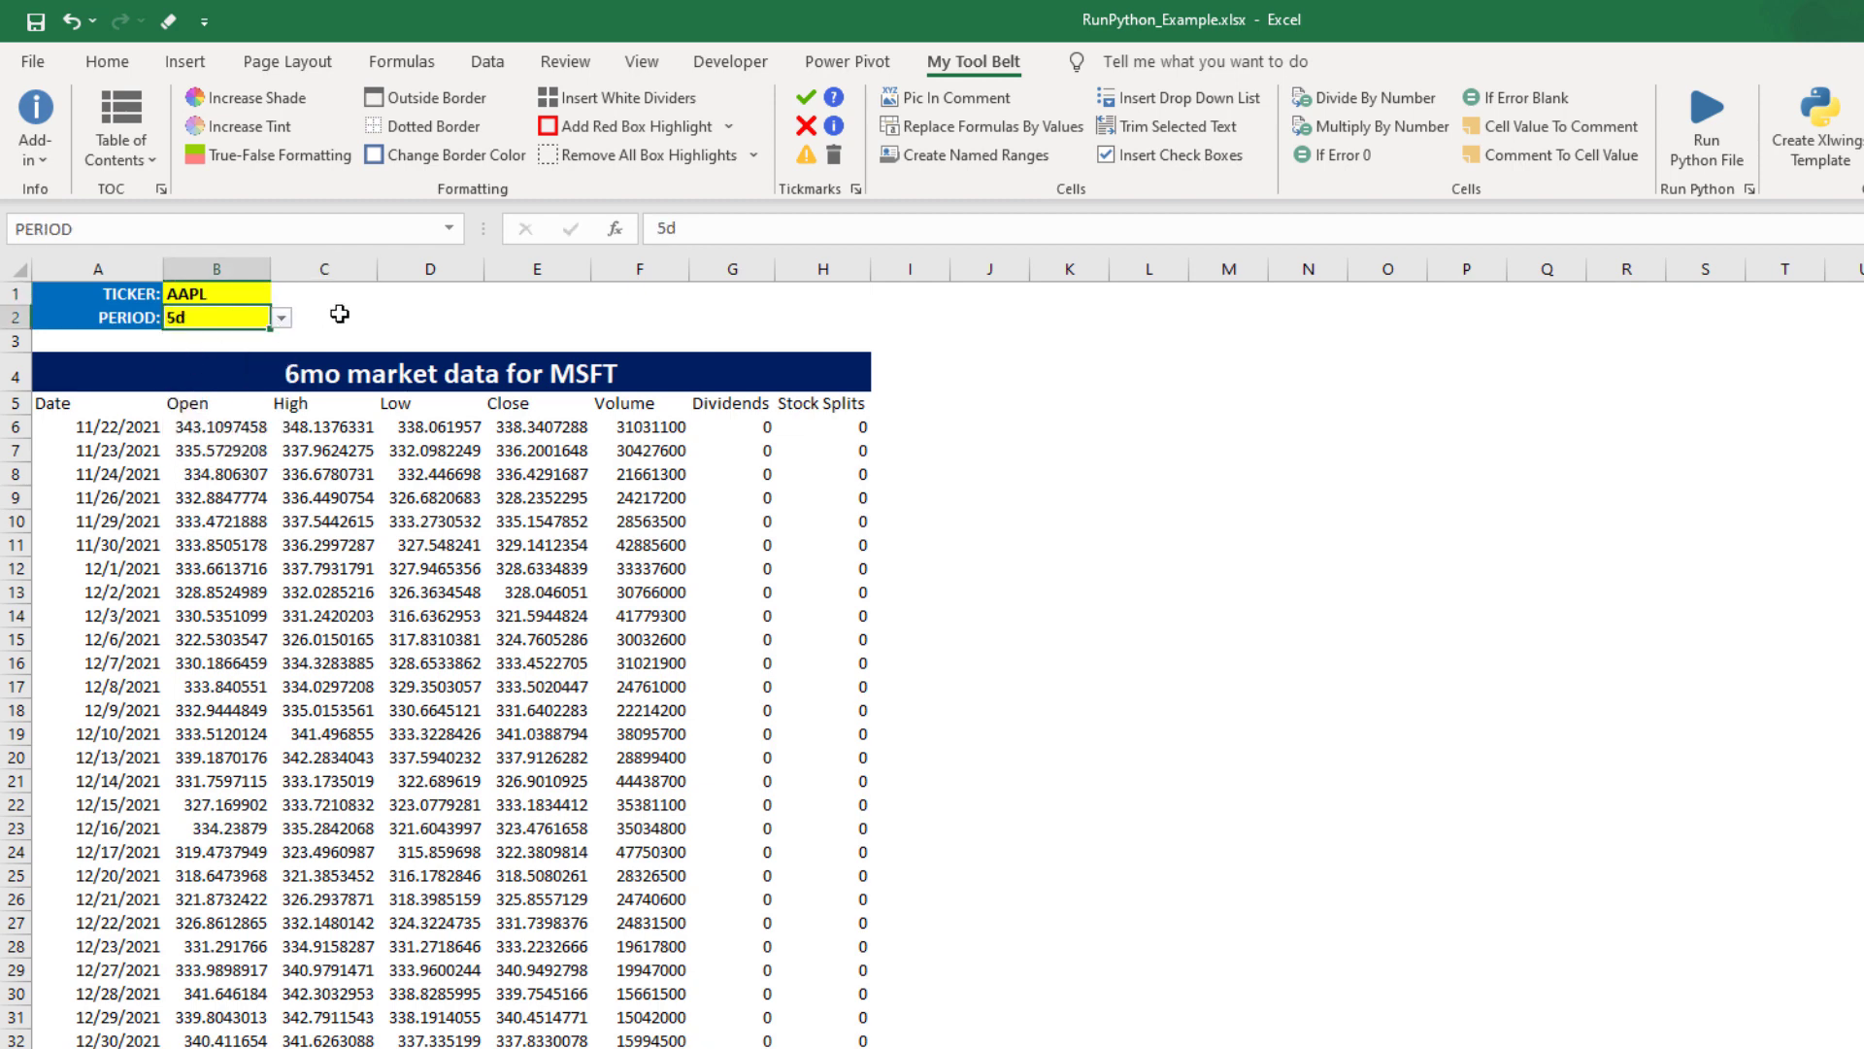
left_click(339, 316)
- Run PythonScripts\get_stock_data.py to fetch the five days of AAPL data
left_click(1705, 132)
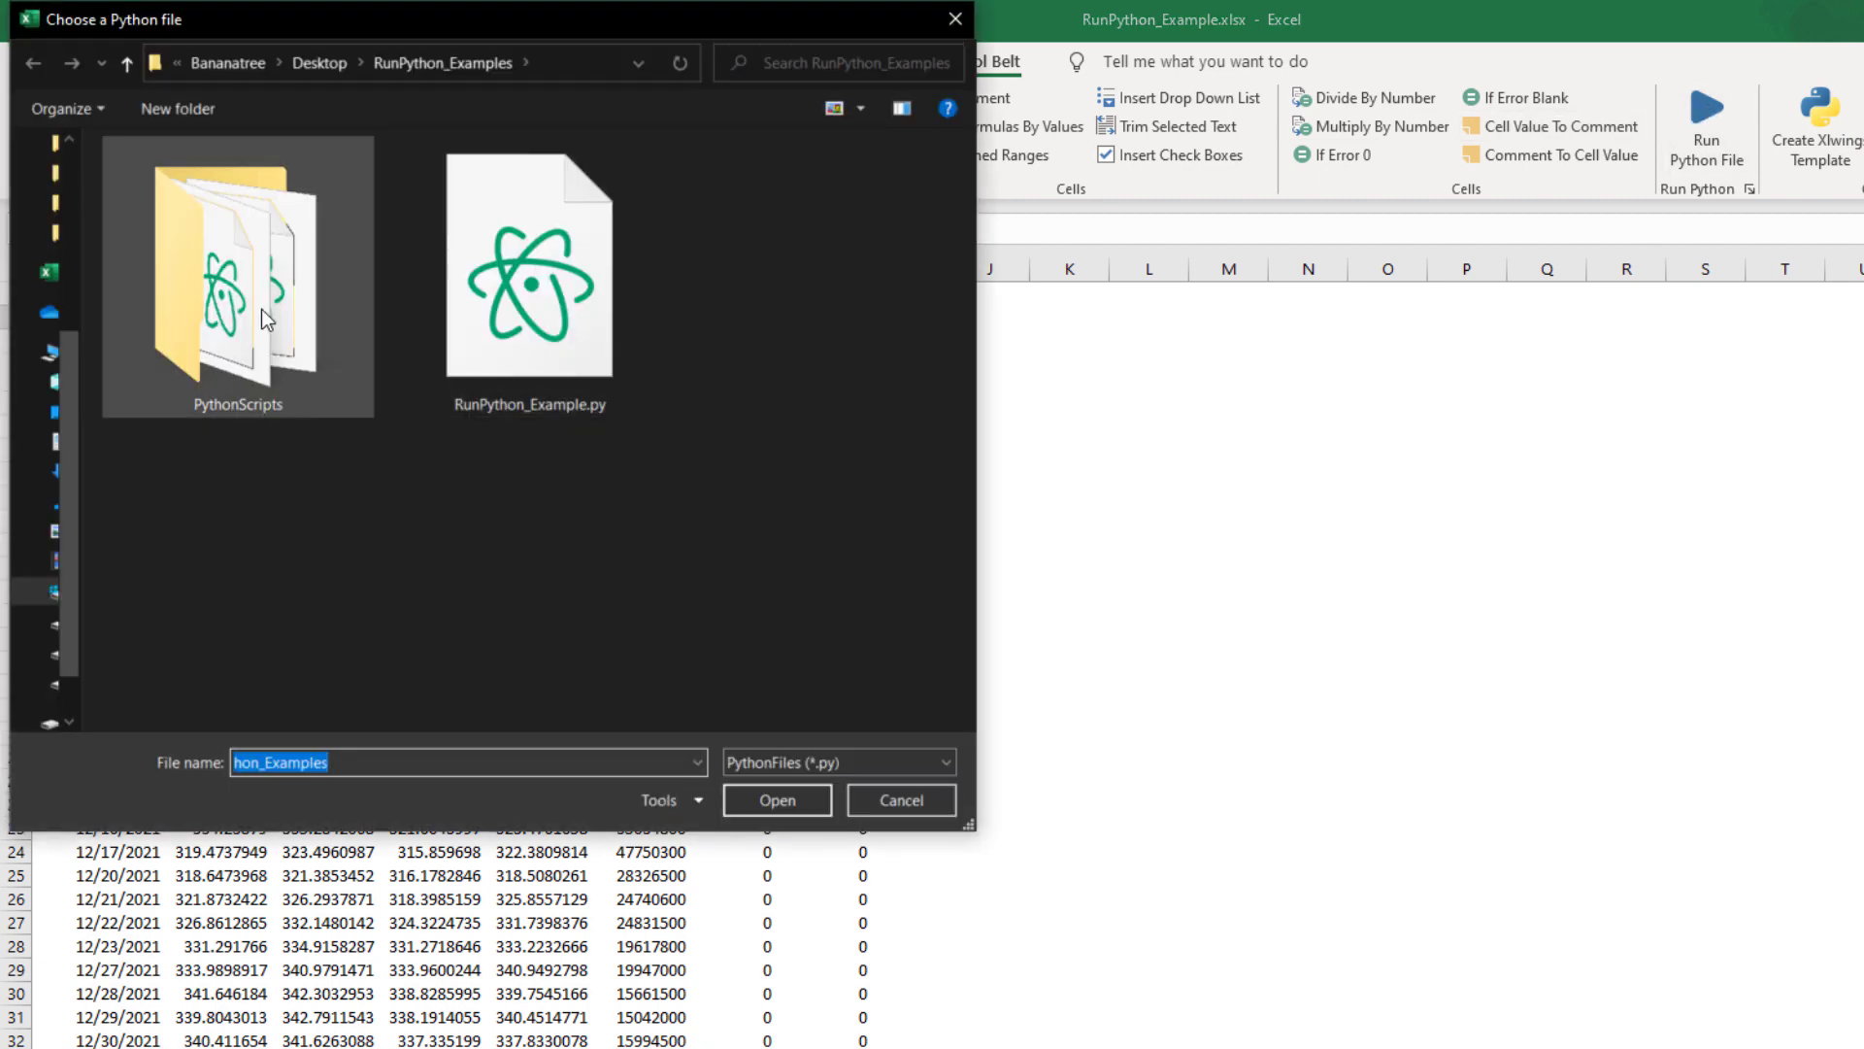
double_click(263, 319)
left_click(529, 335)
left_click(788, 802)
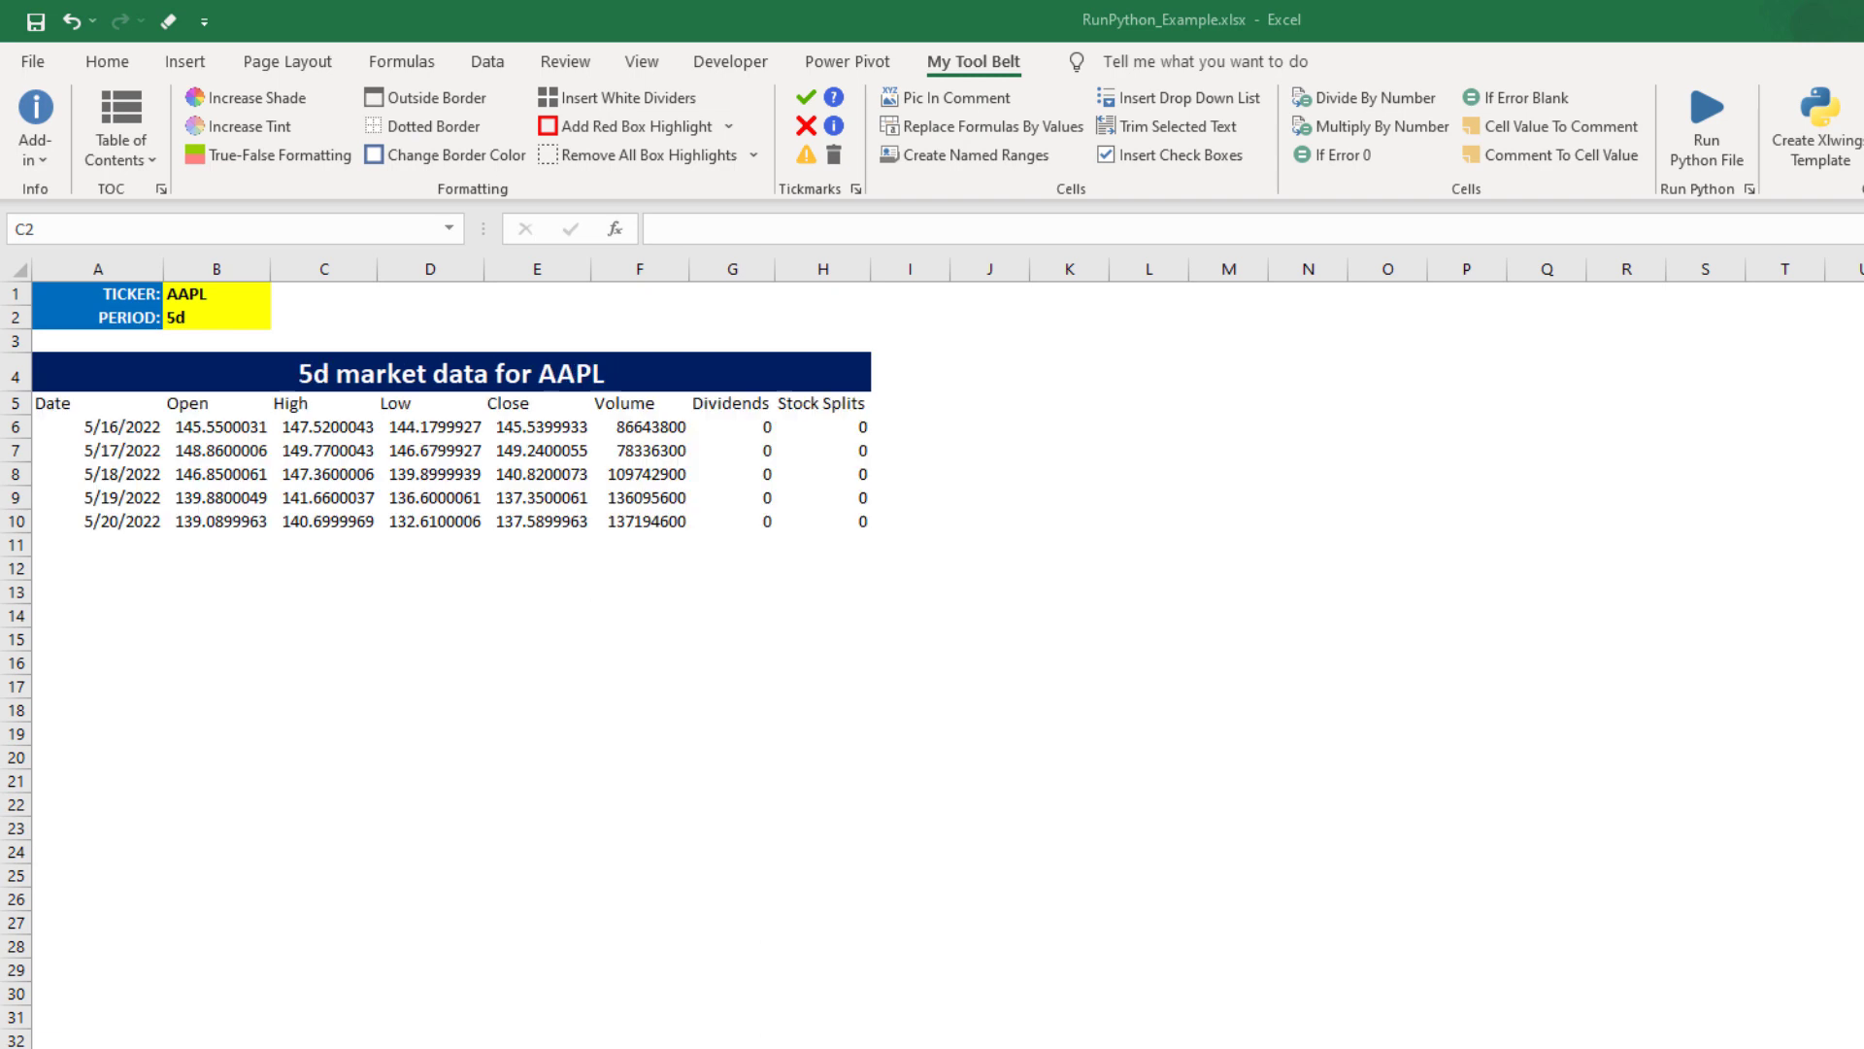
- Change the ticker to TSLA and the period to 1y
left_click(231, 296)
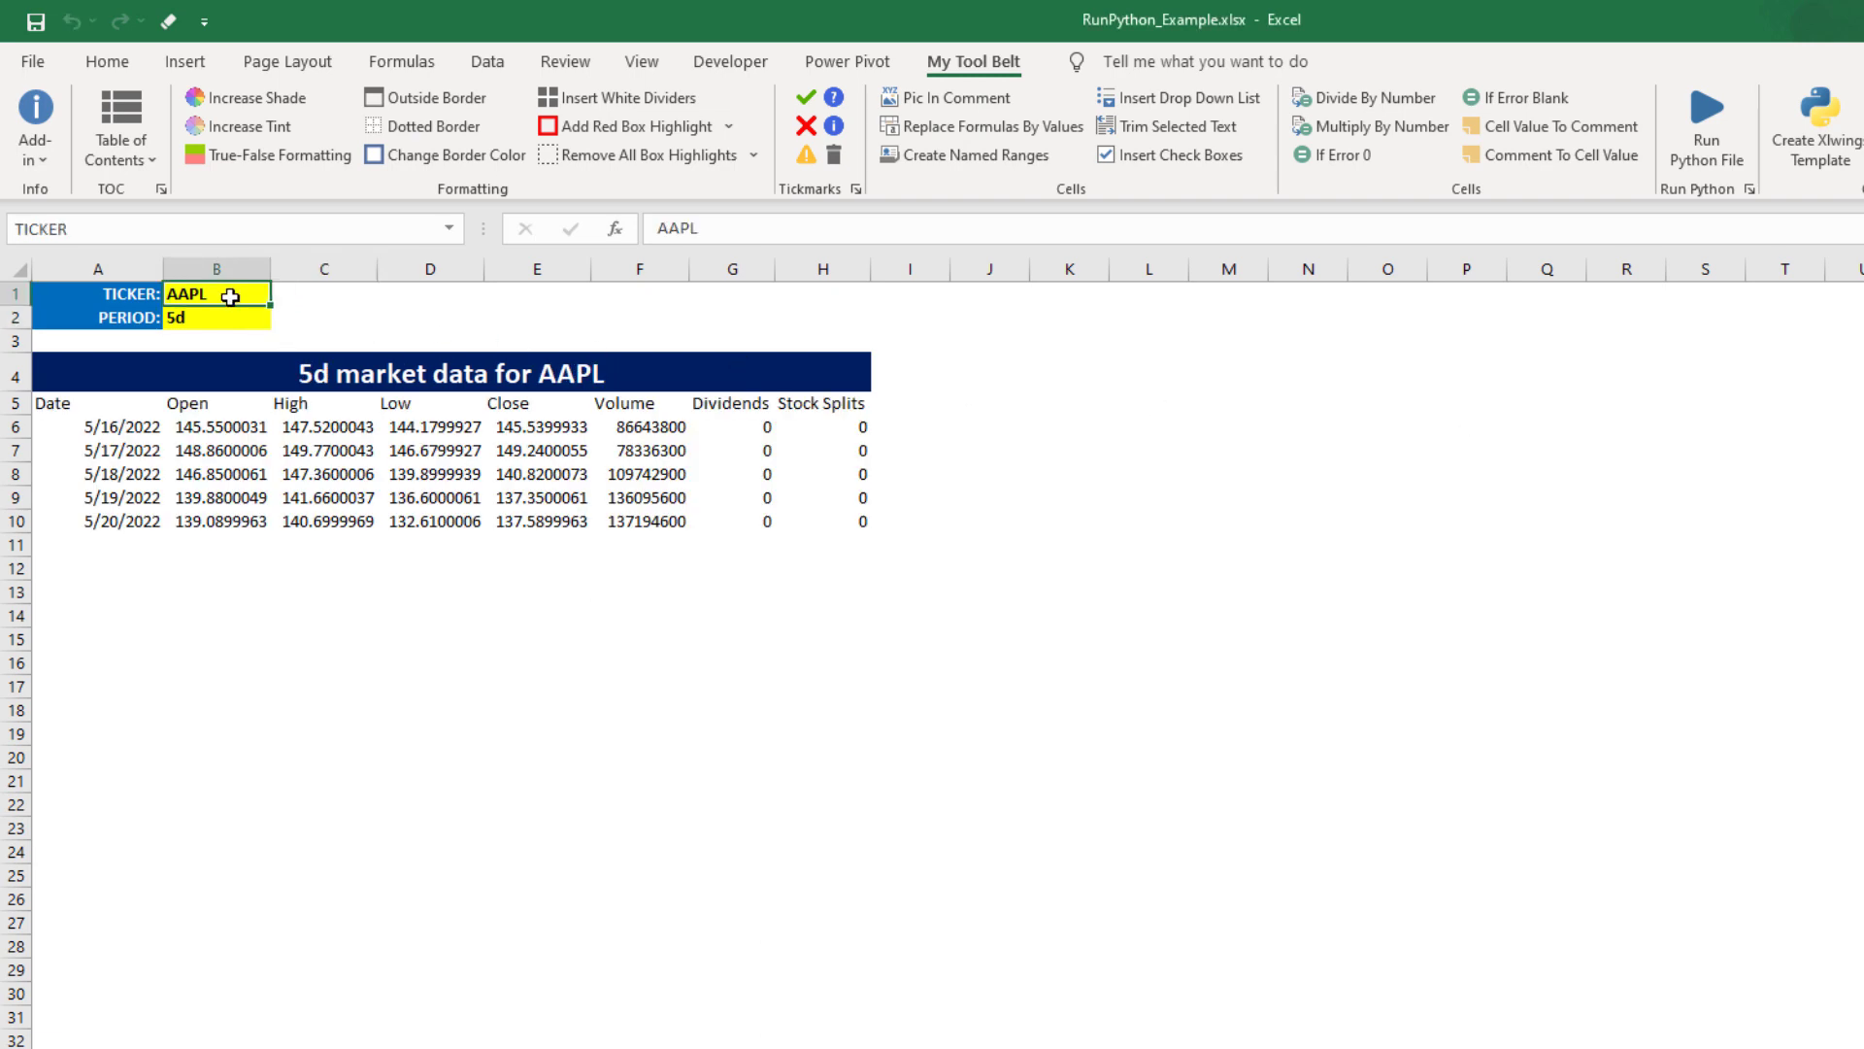
type("TSLA")
key("Return")
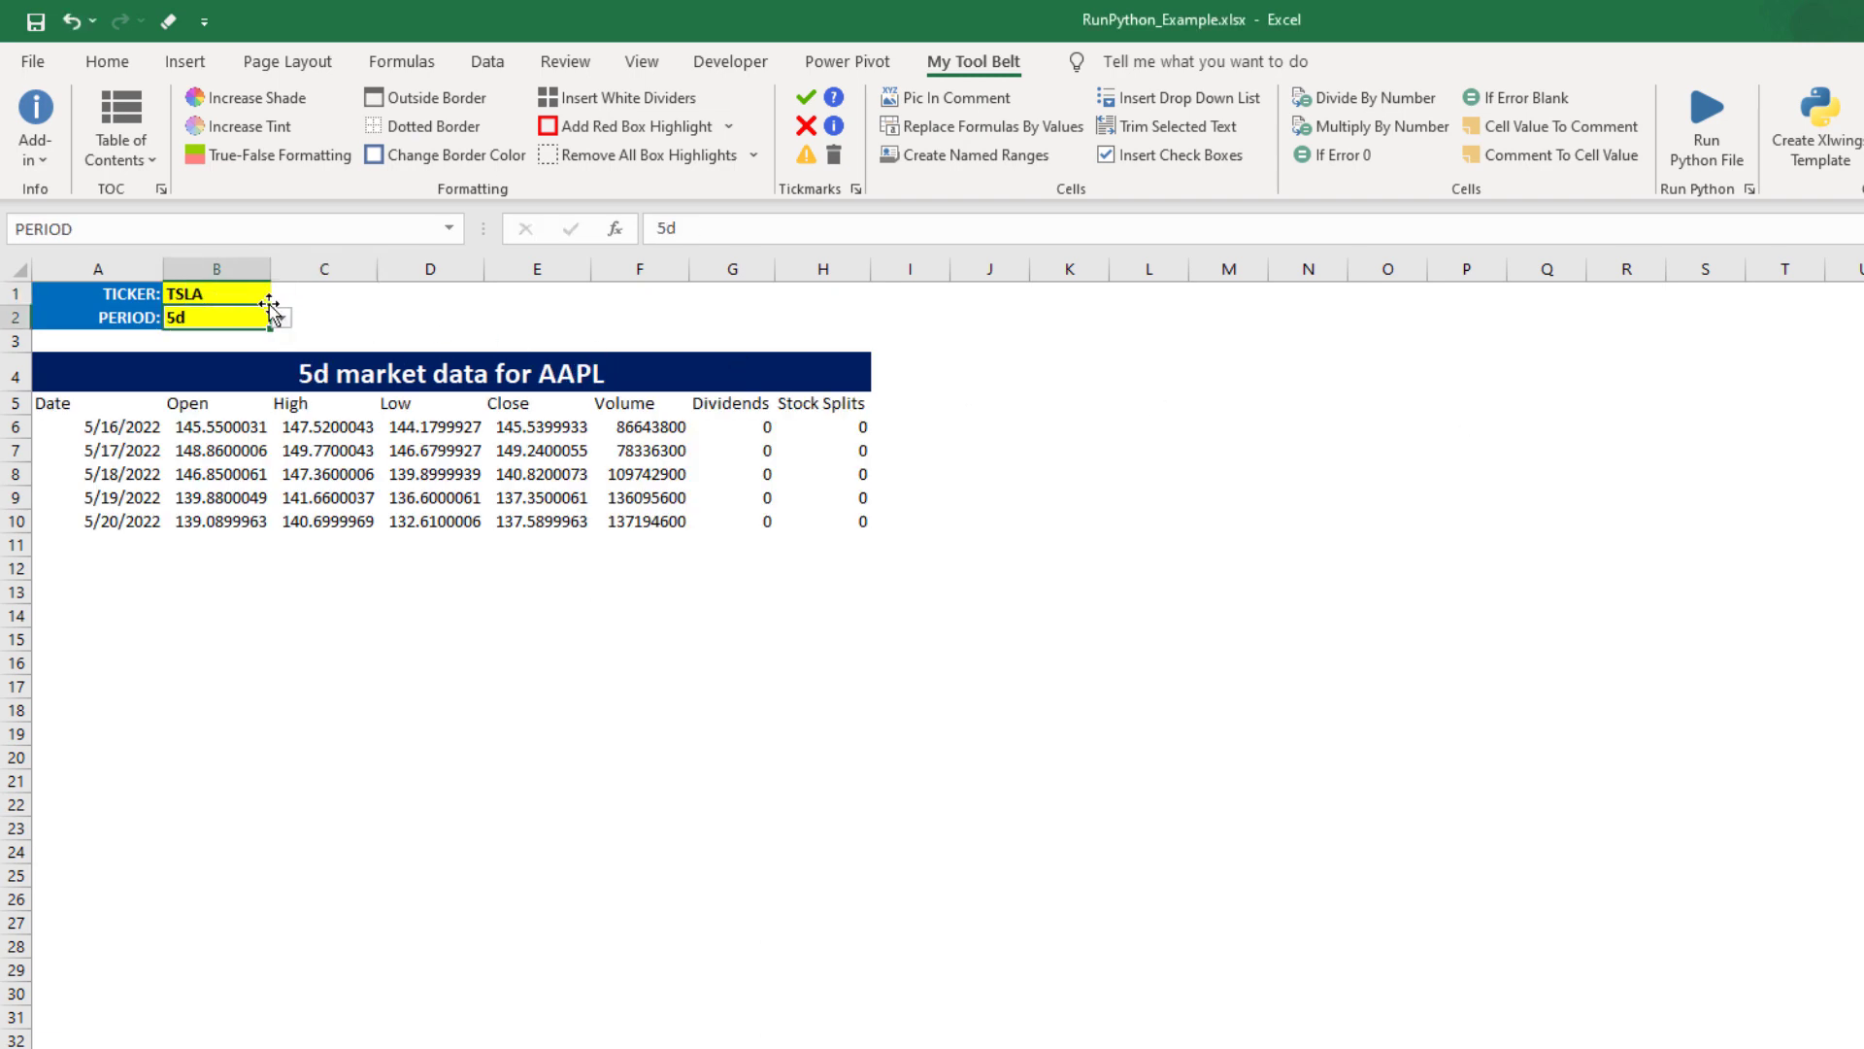
left_click(283, 319)
left_click(188, 409)
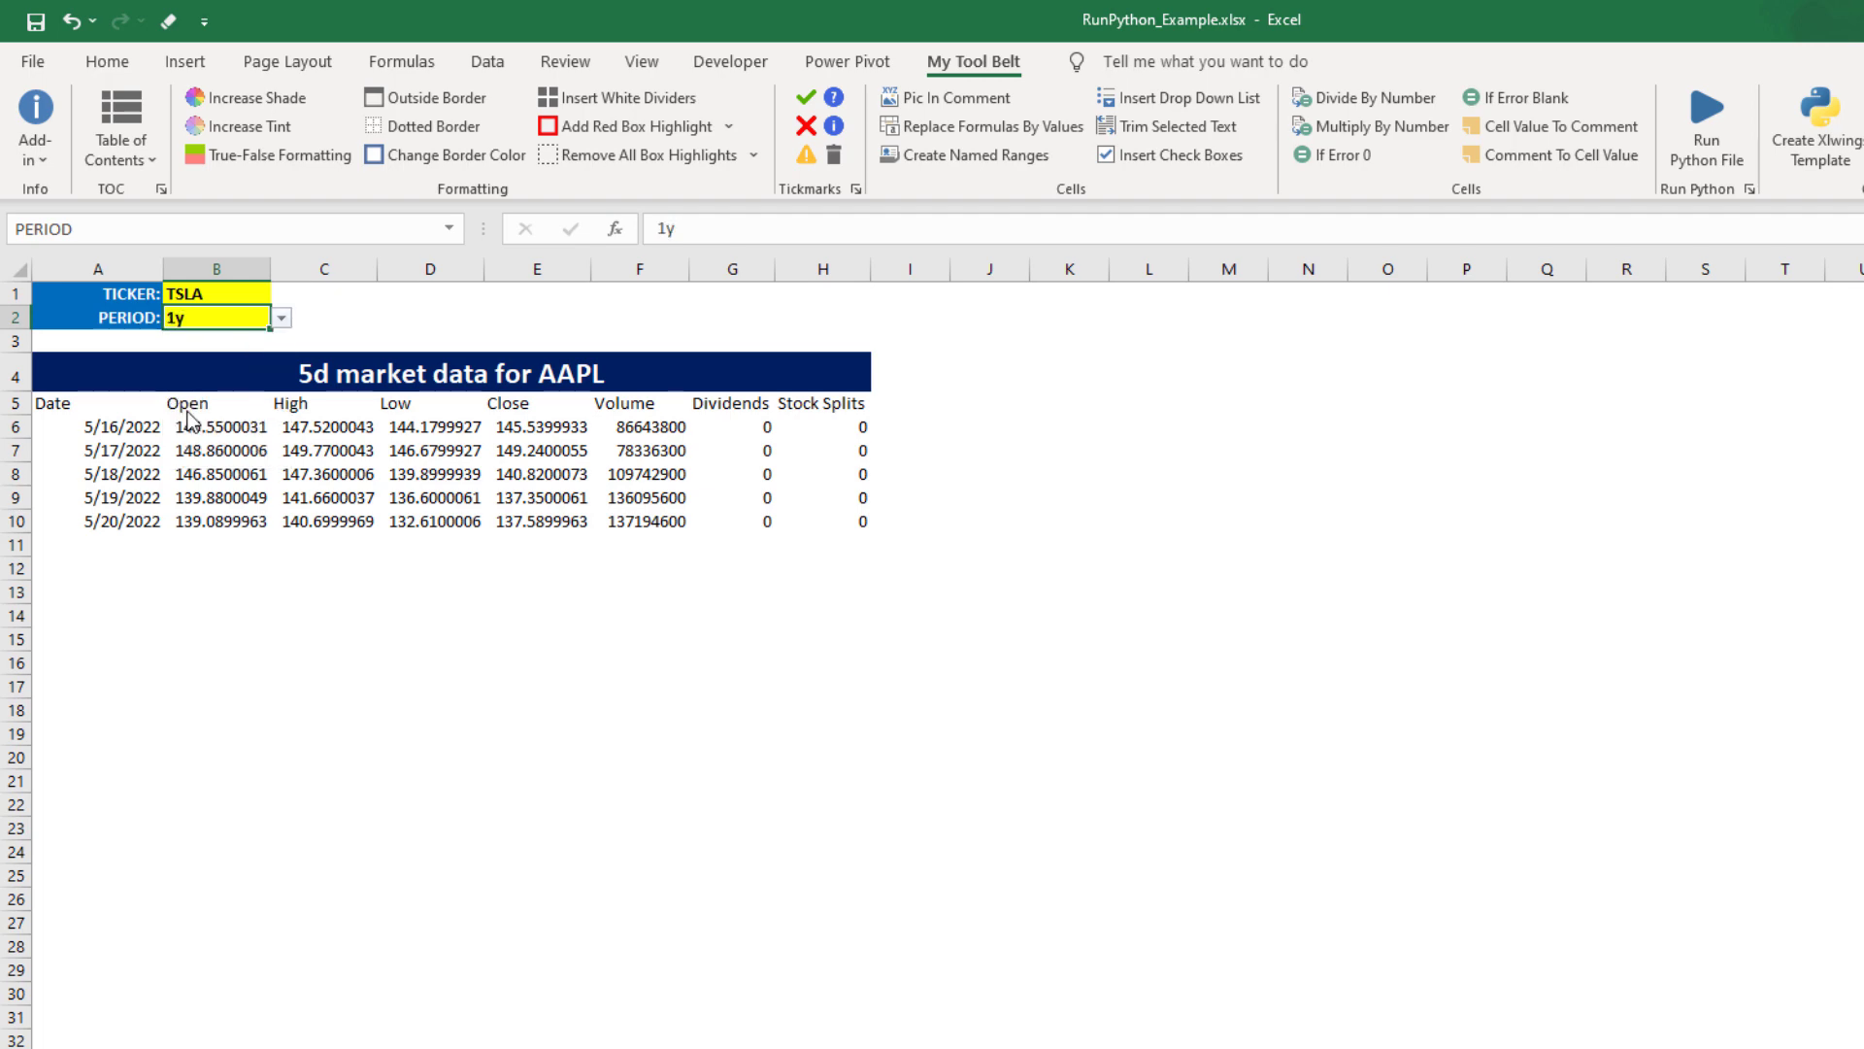
left_click(503, 321)
- Rerun get_stock_data.py to fetch one year of TSLA data
left_click(1708, 128)
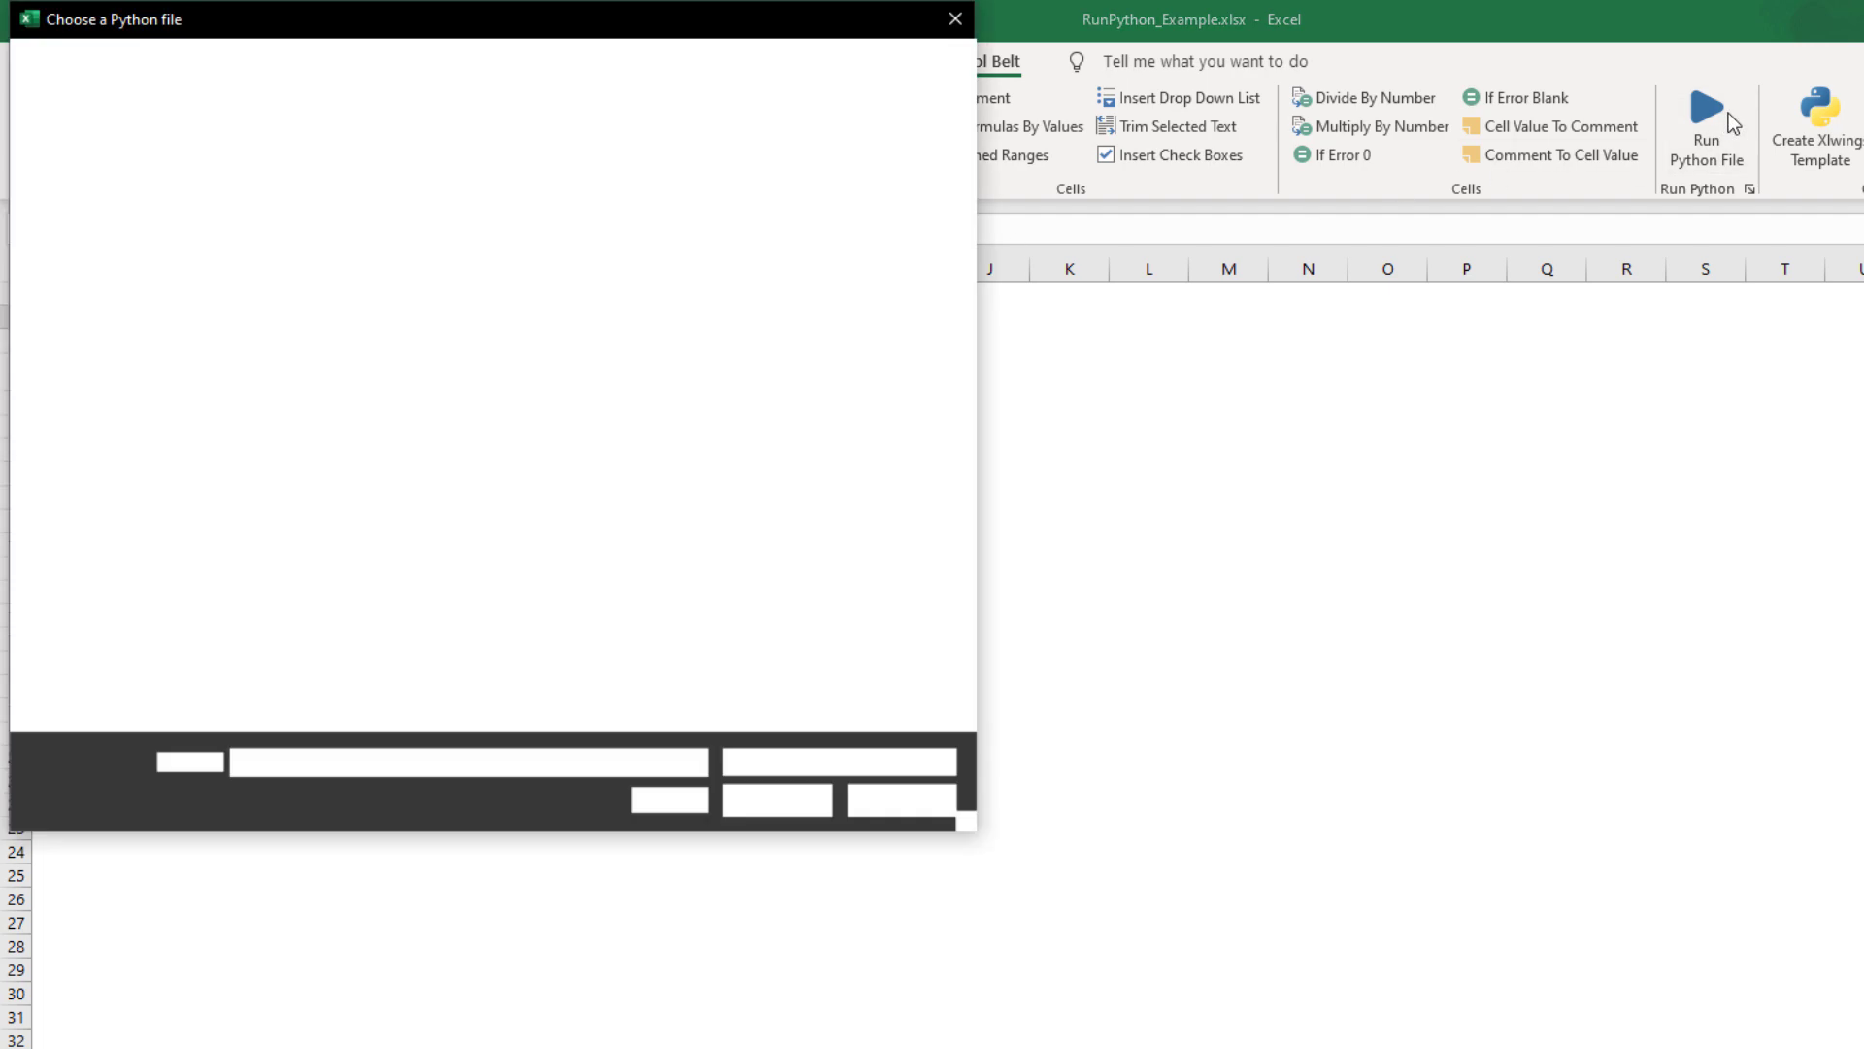
double_click(299, 281)
left_click(594, 371)
double_click(594, 372)
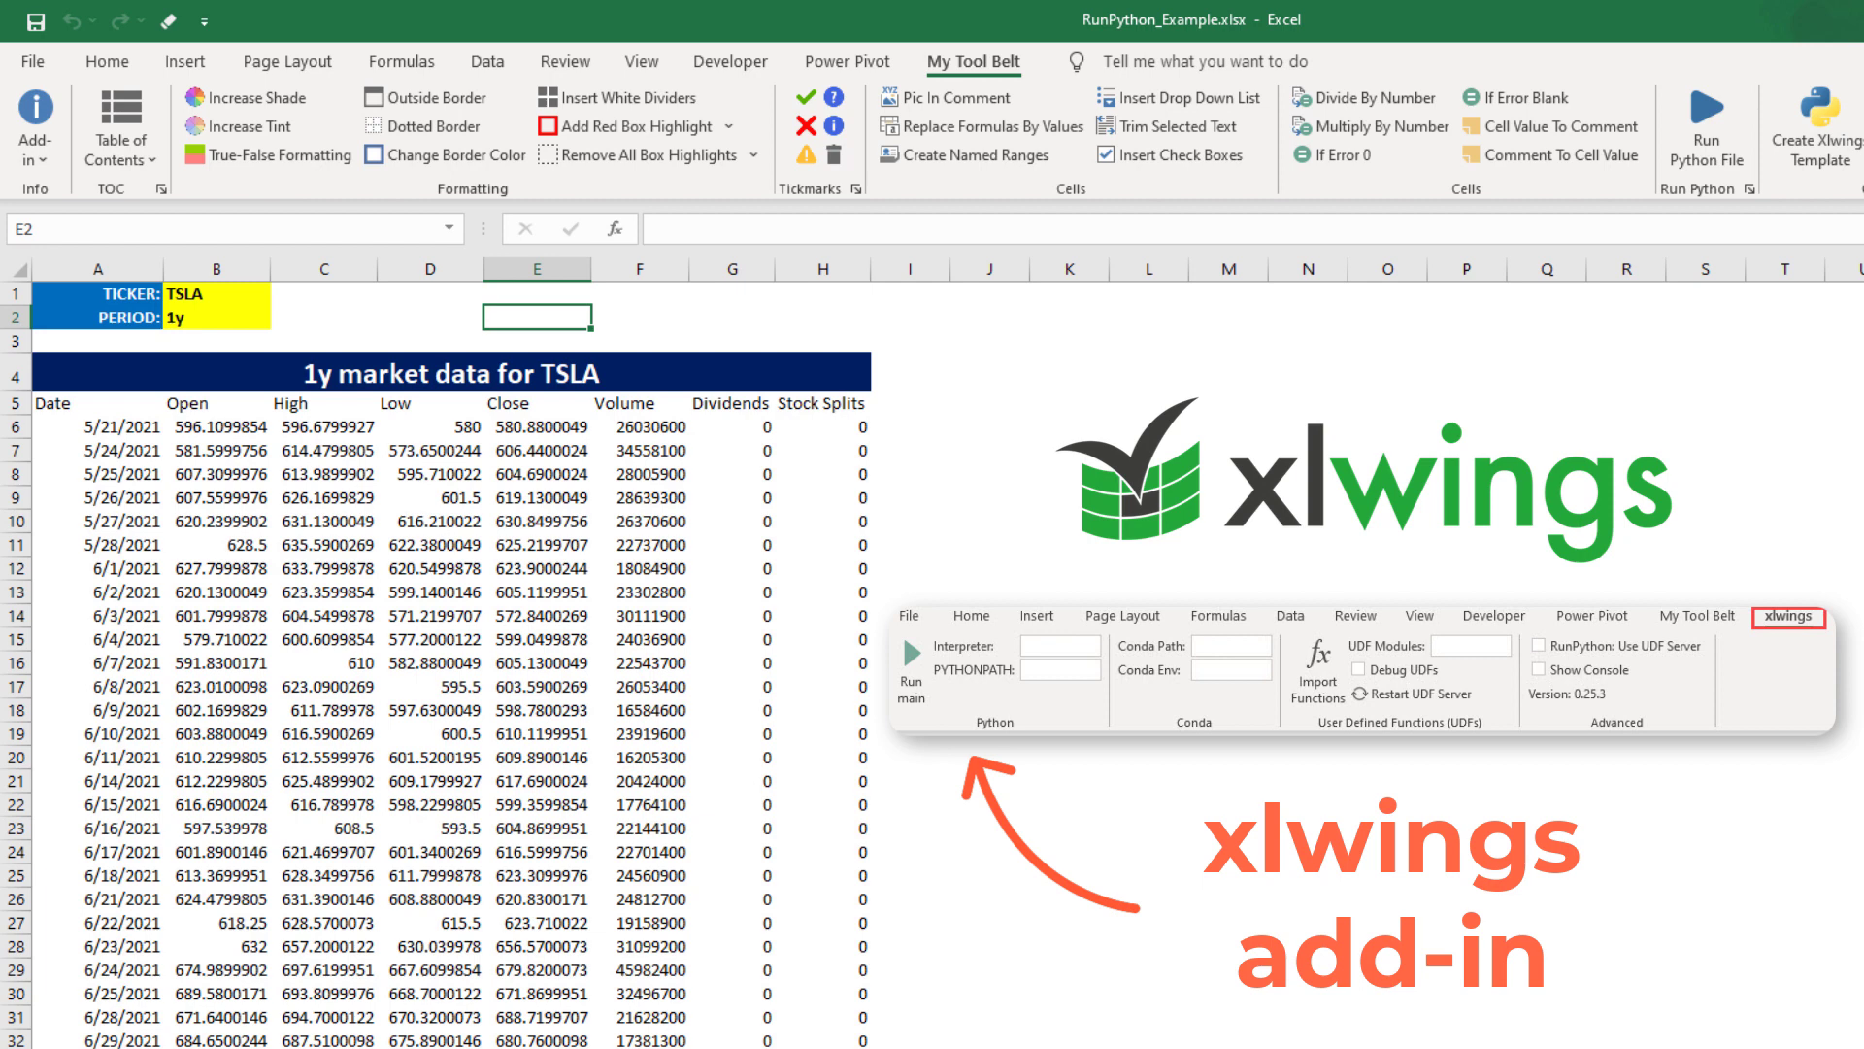
- Wait for the one-year TSLA table to load, then click an empty cell
left_click(1547, 645)
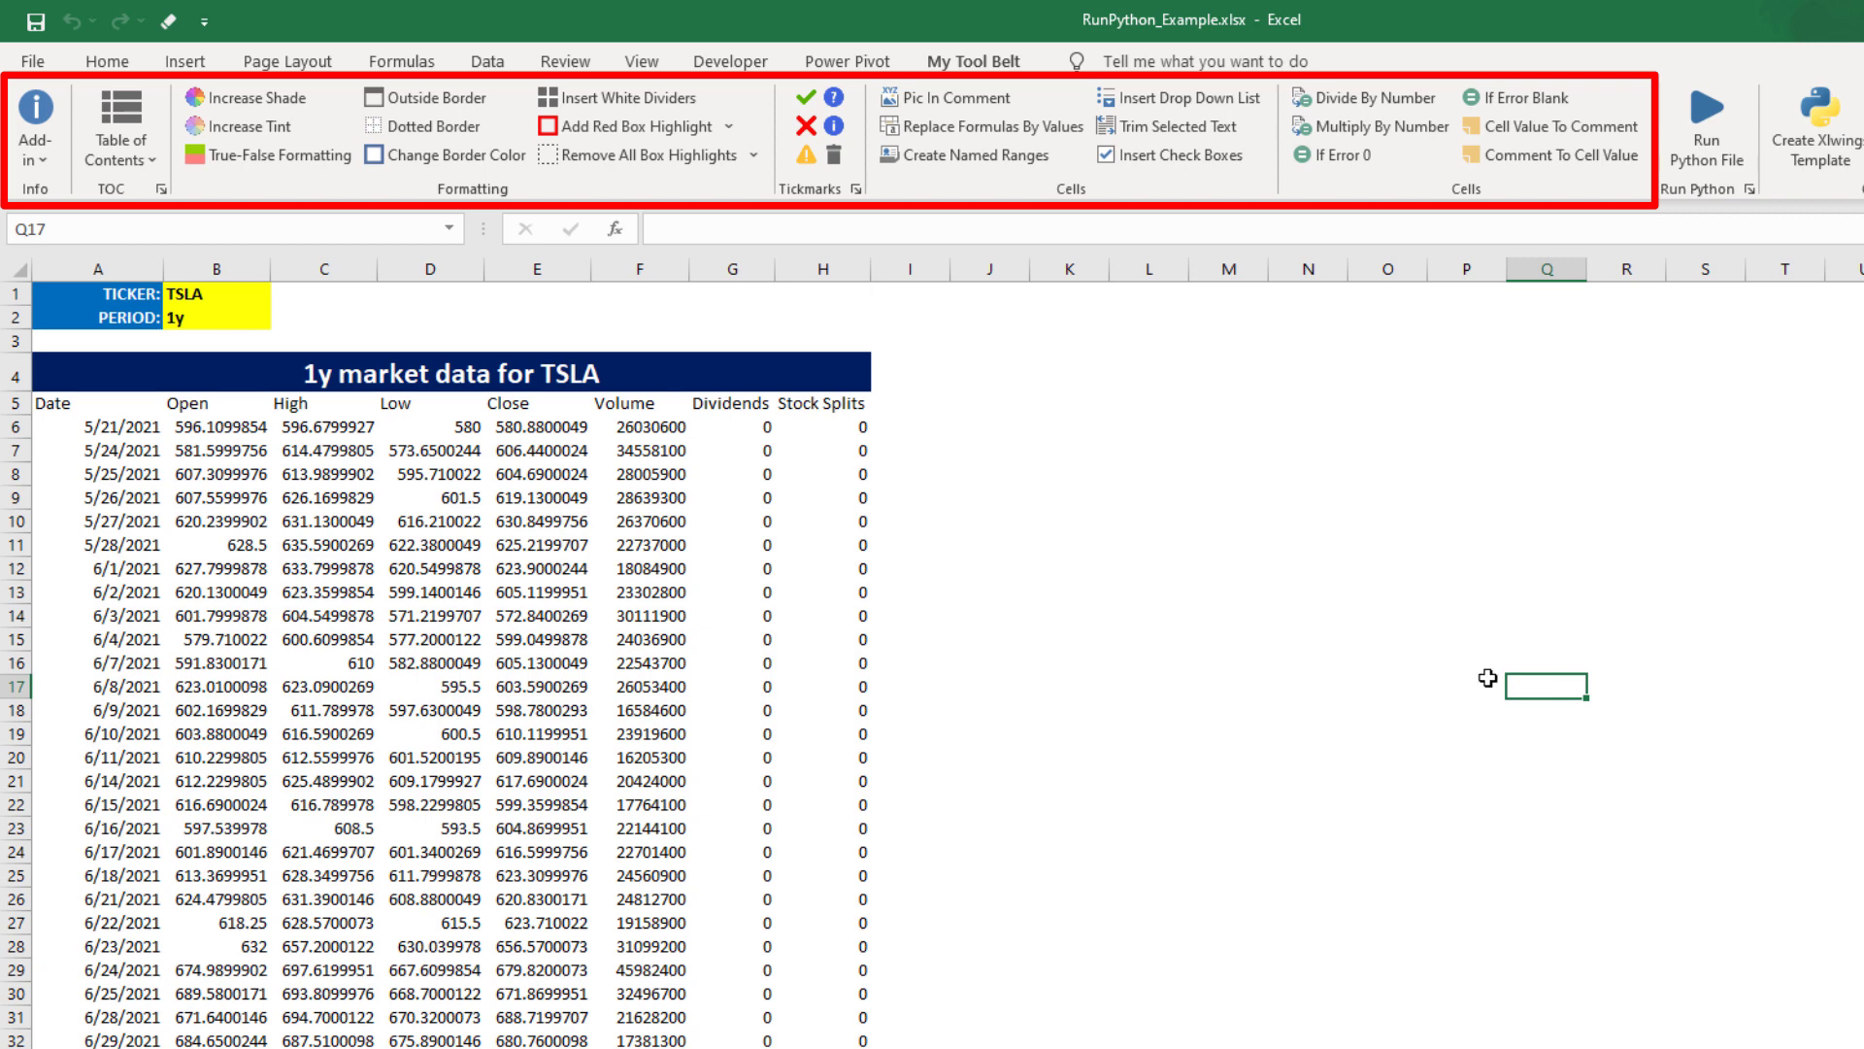
- Outline D8:F11 with a red box and mark G16:G18 with green checks
left_click_drag(437, 471, 670, 551)
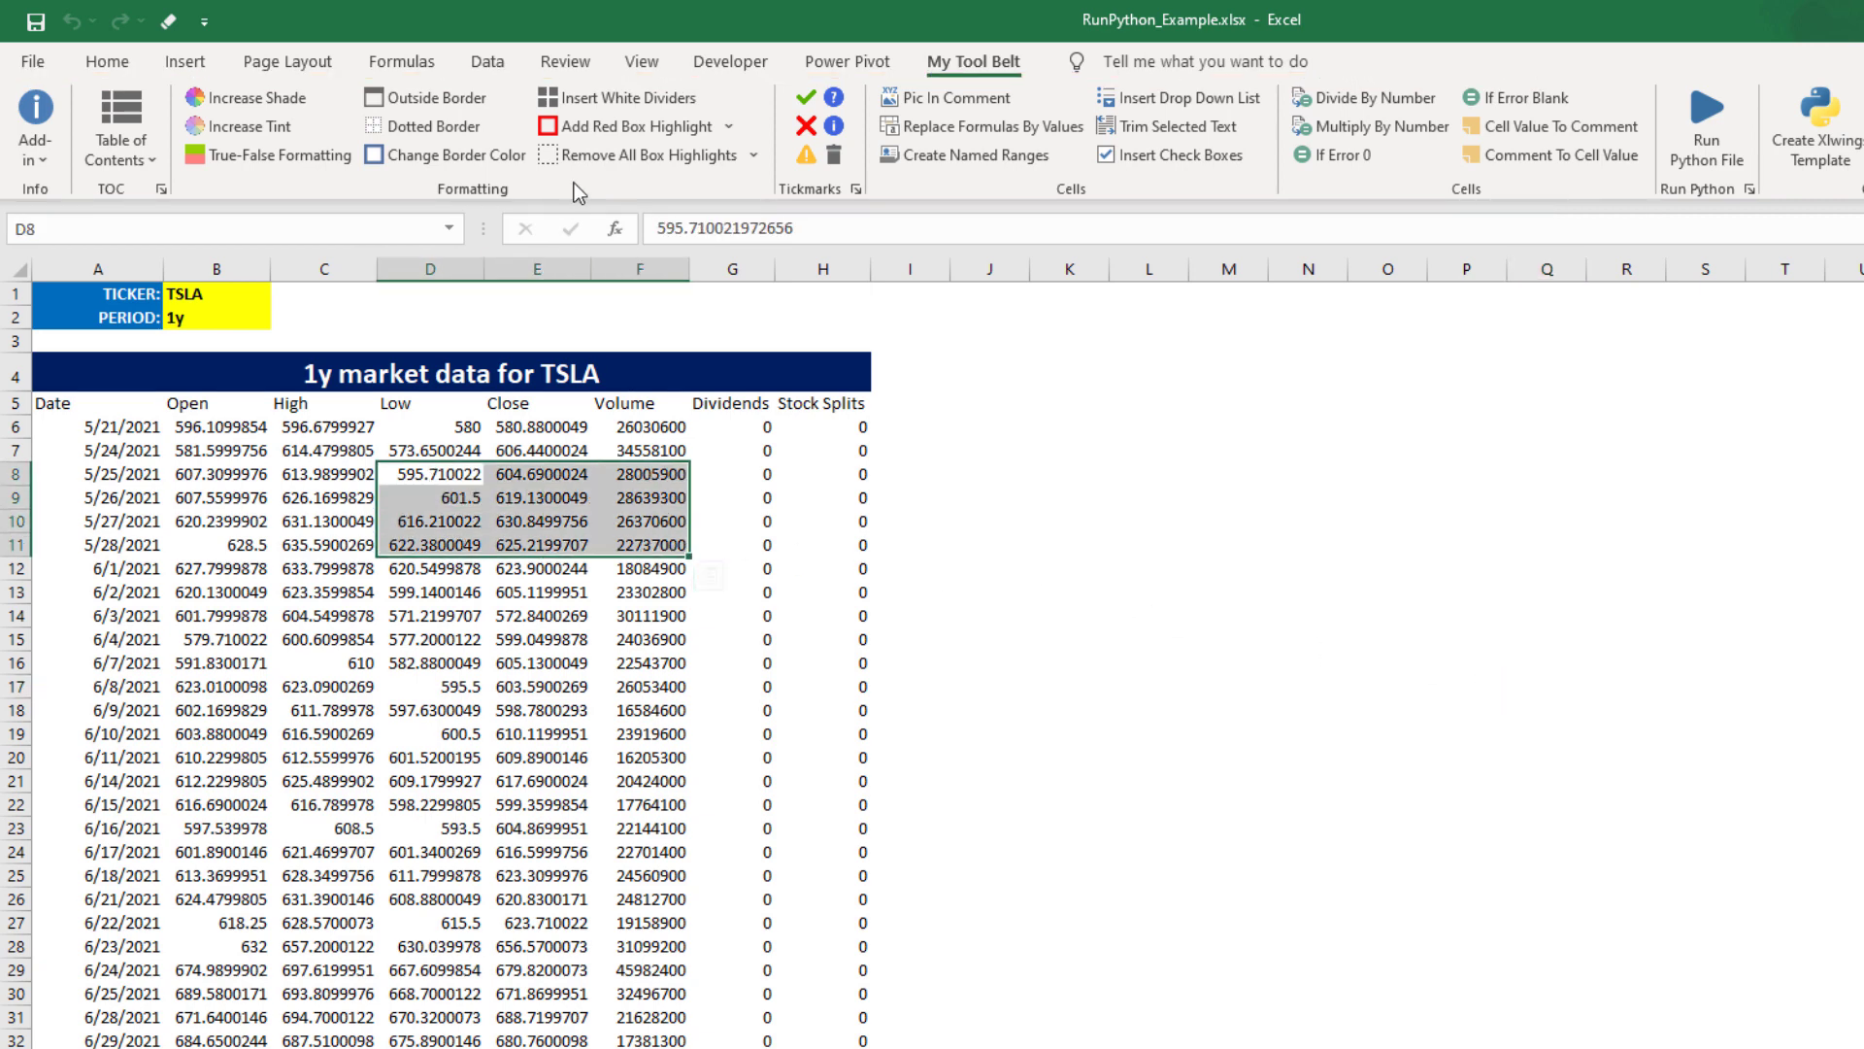
left_click(620, 127)
left_click(651, 638)
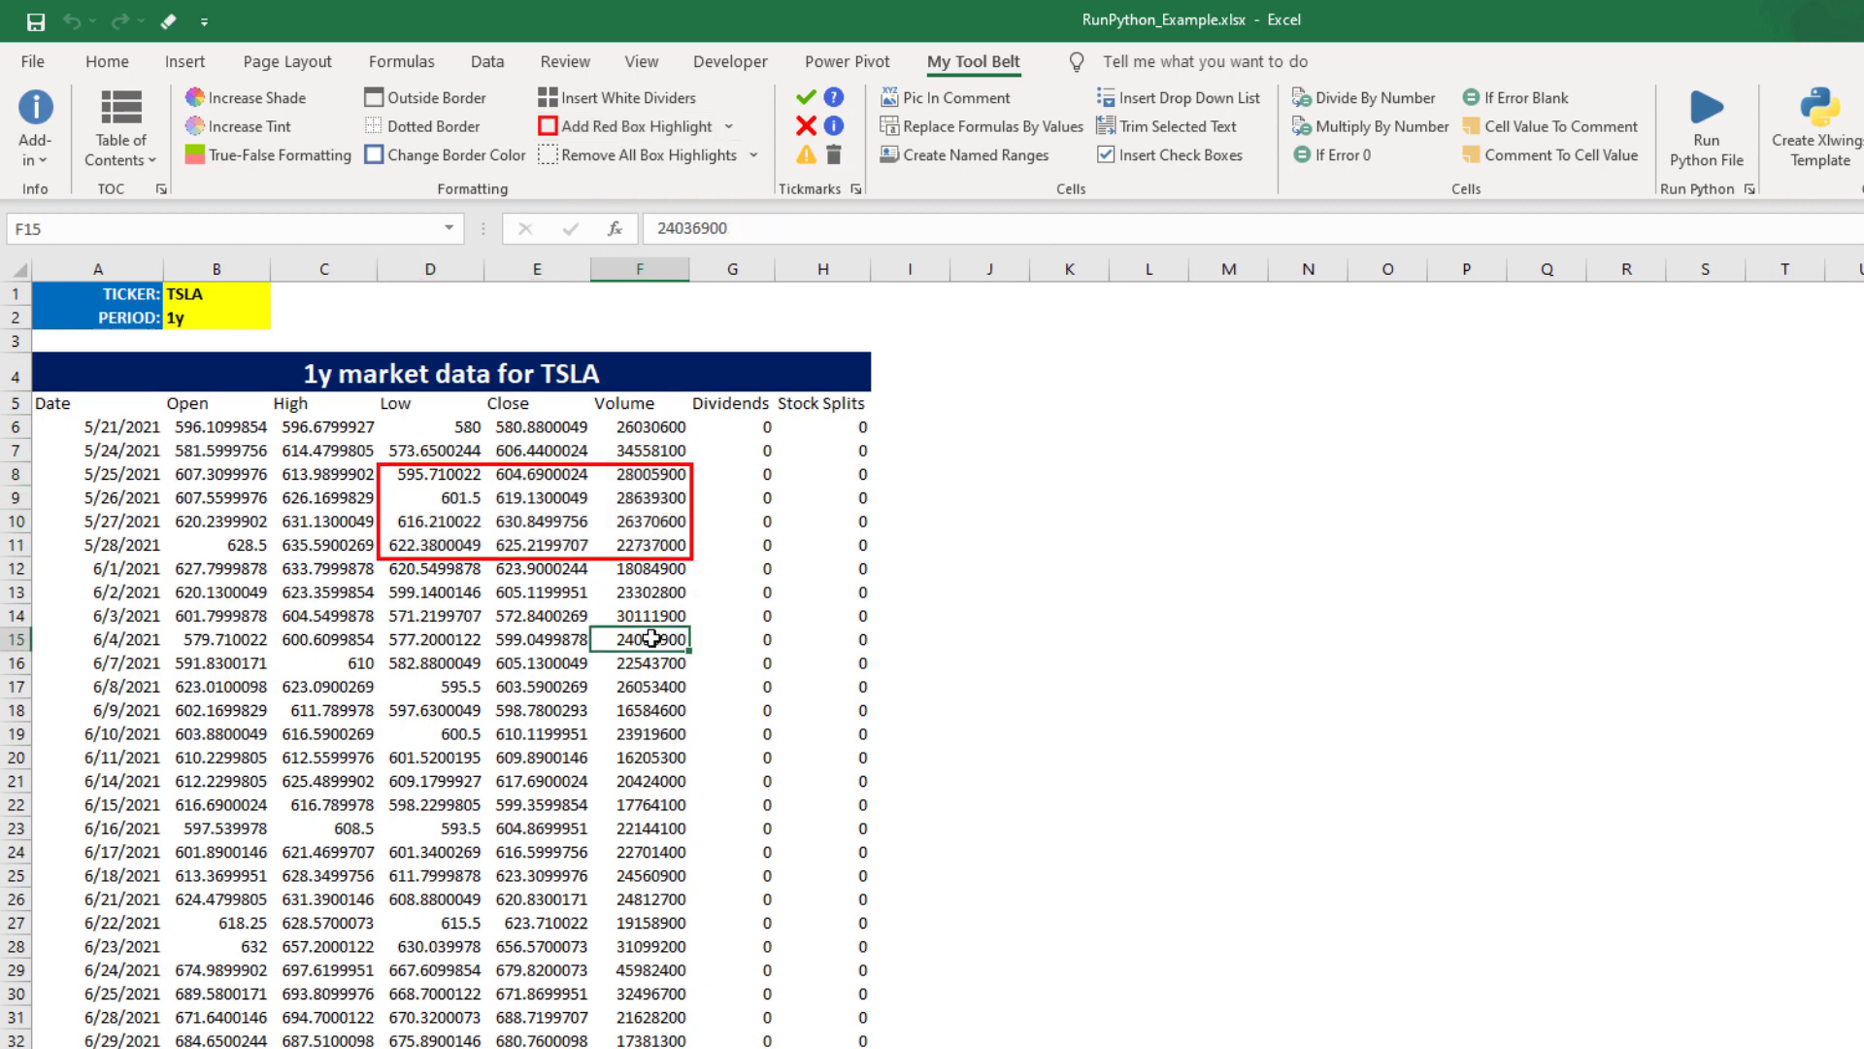
left_click_drag(738, 663, 735, 709)
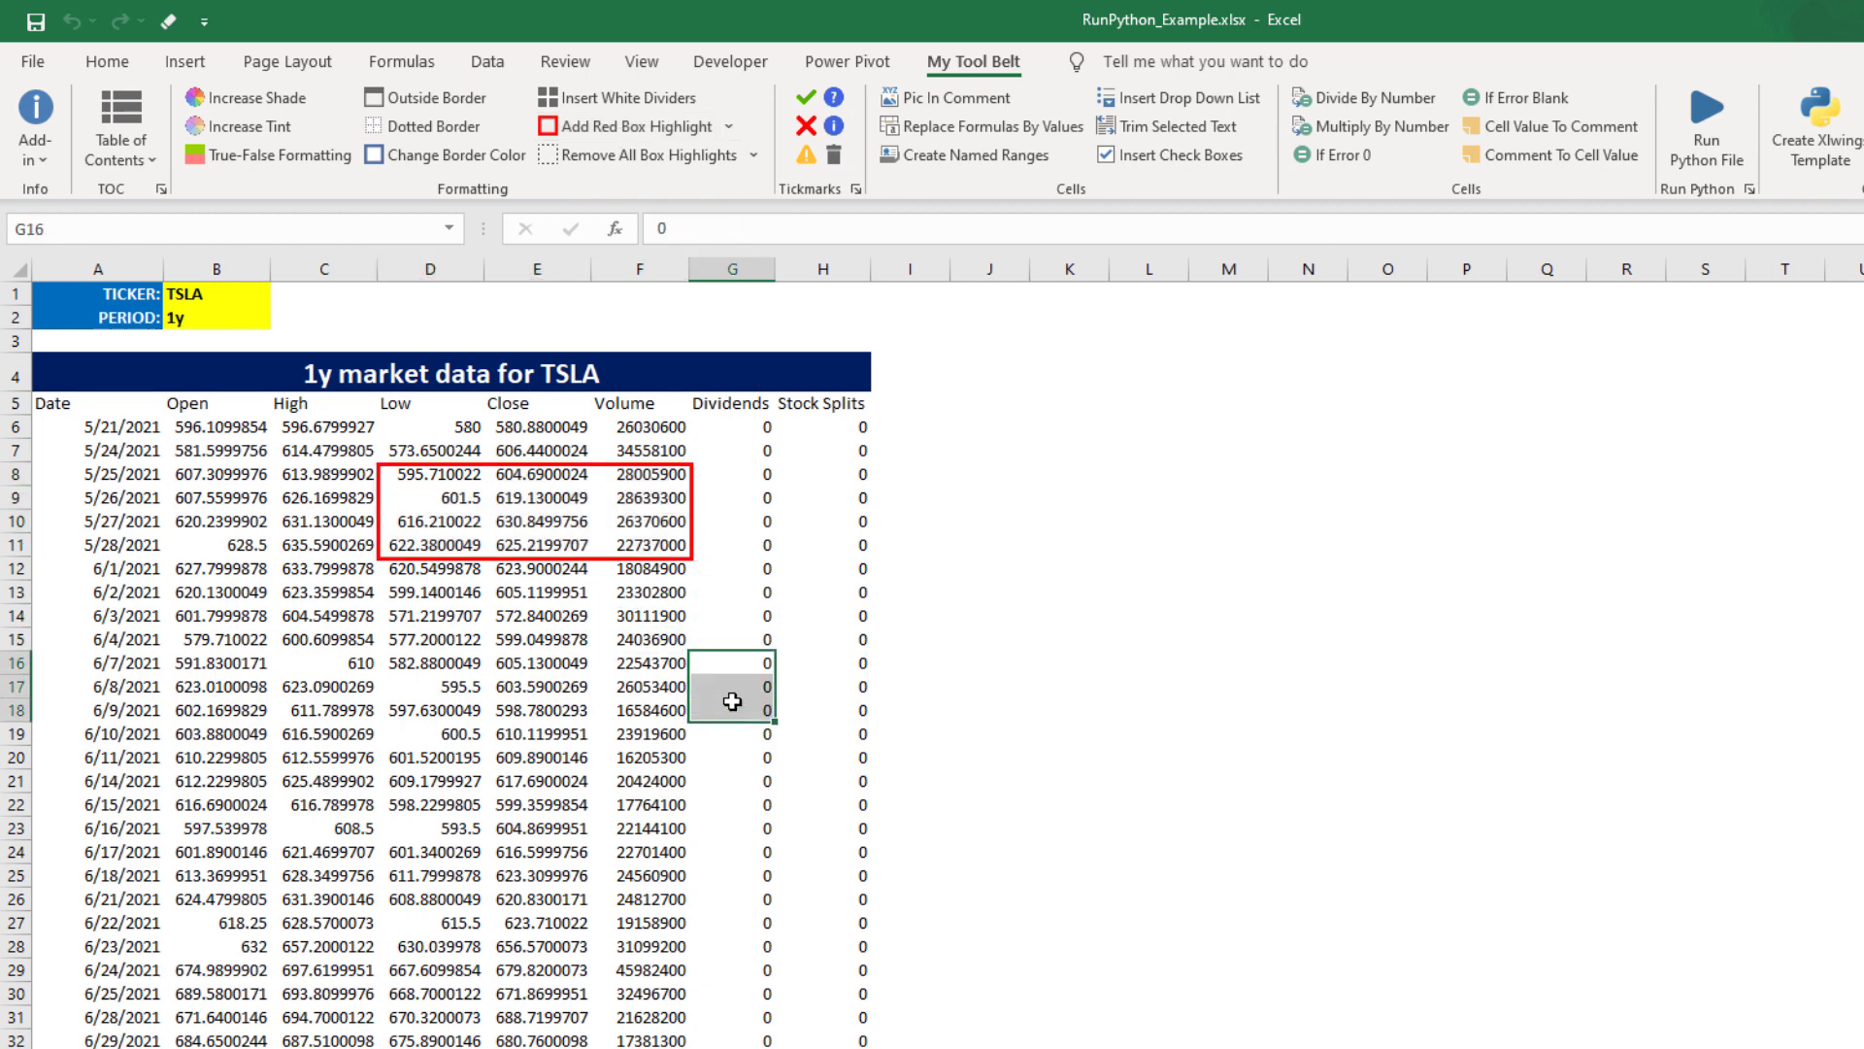
left_click(806, 99)
left_click(825, 489)
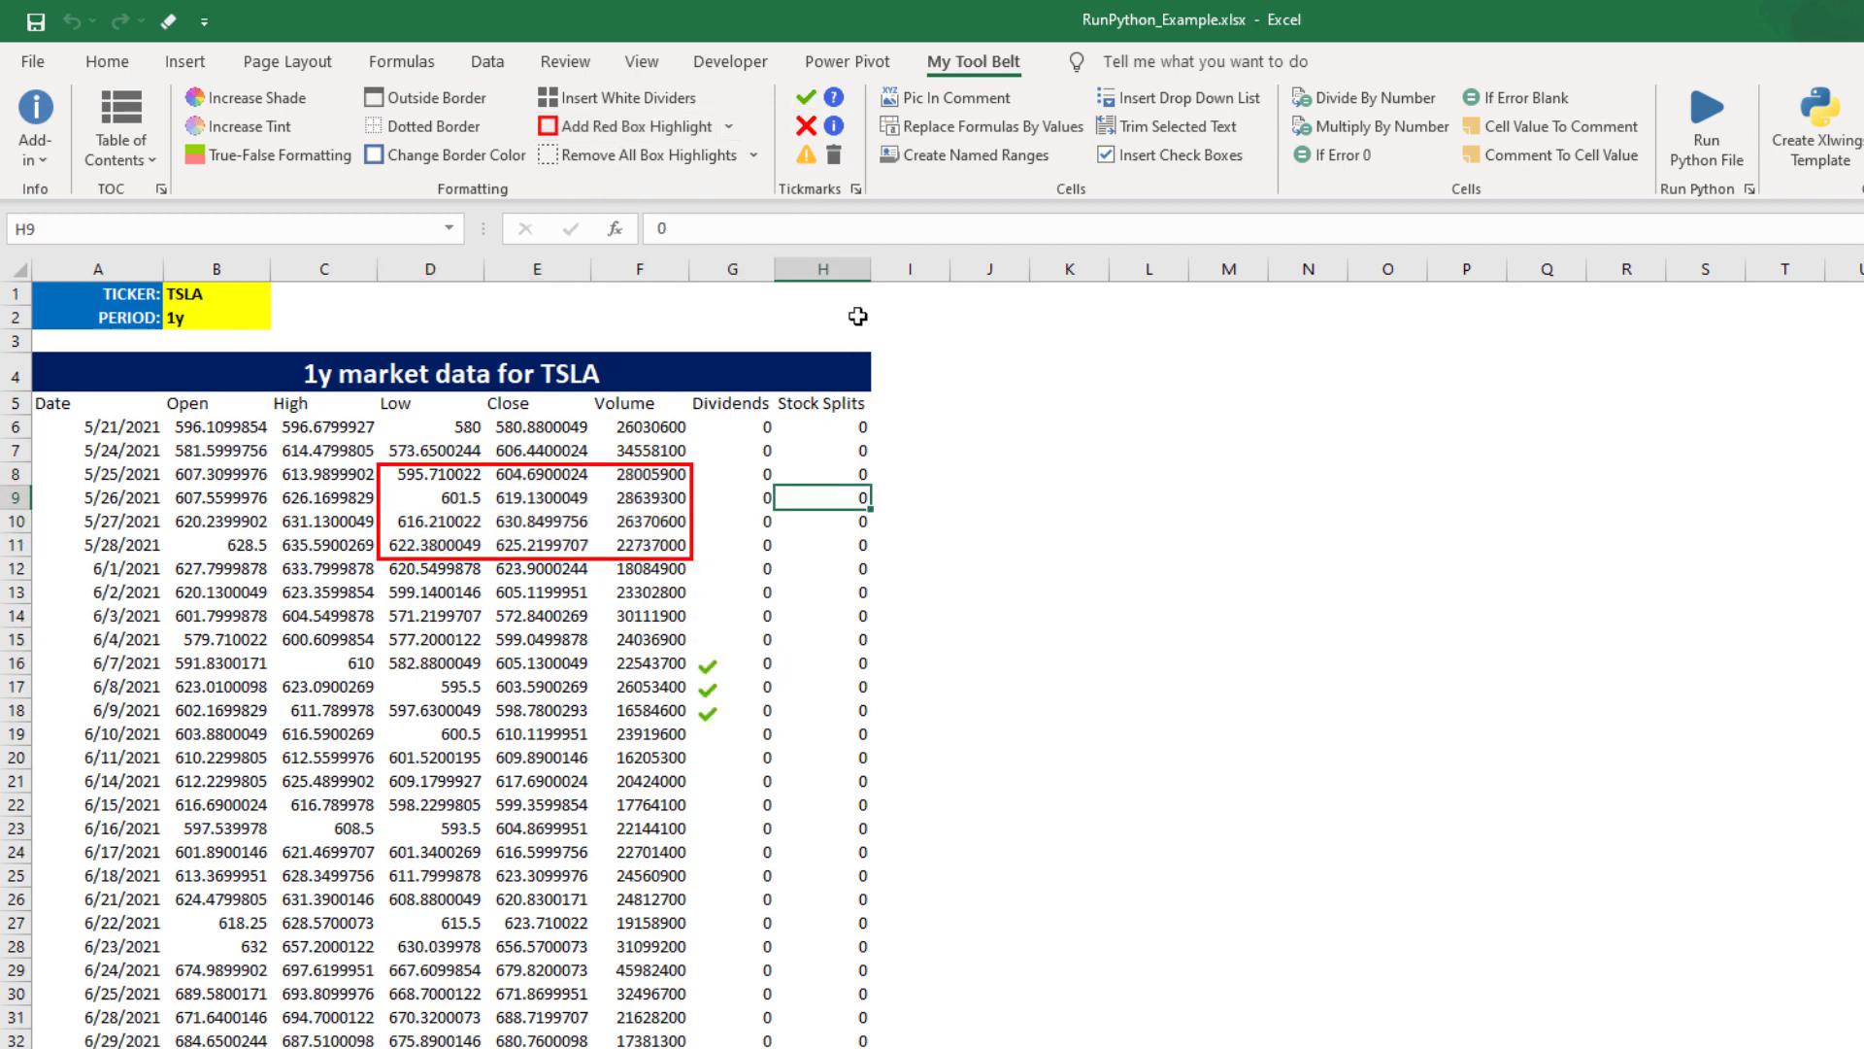
- Set the tickmark location to Right (Outside) and save the settings
left_click(858, 189)
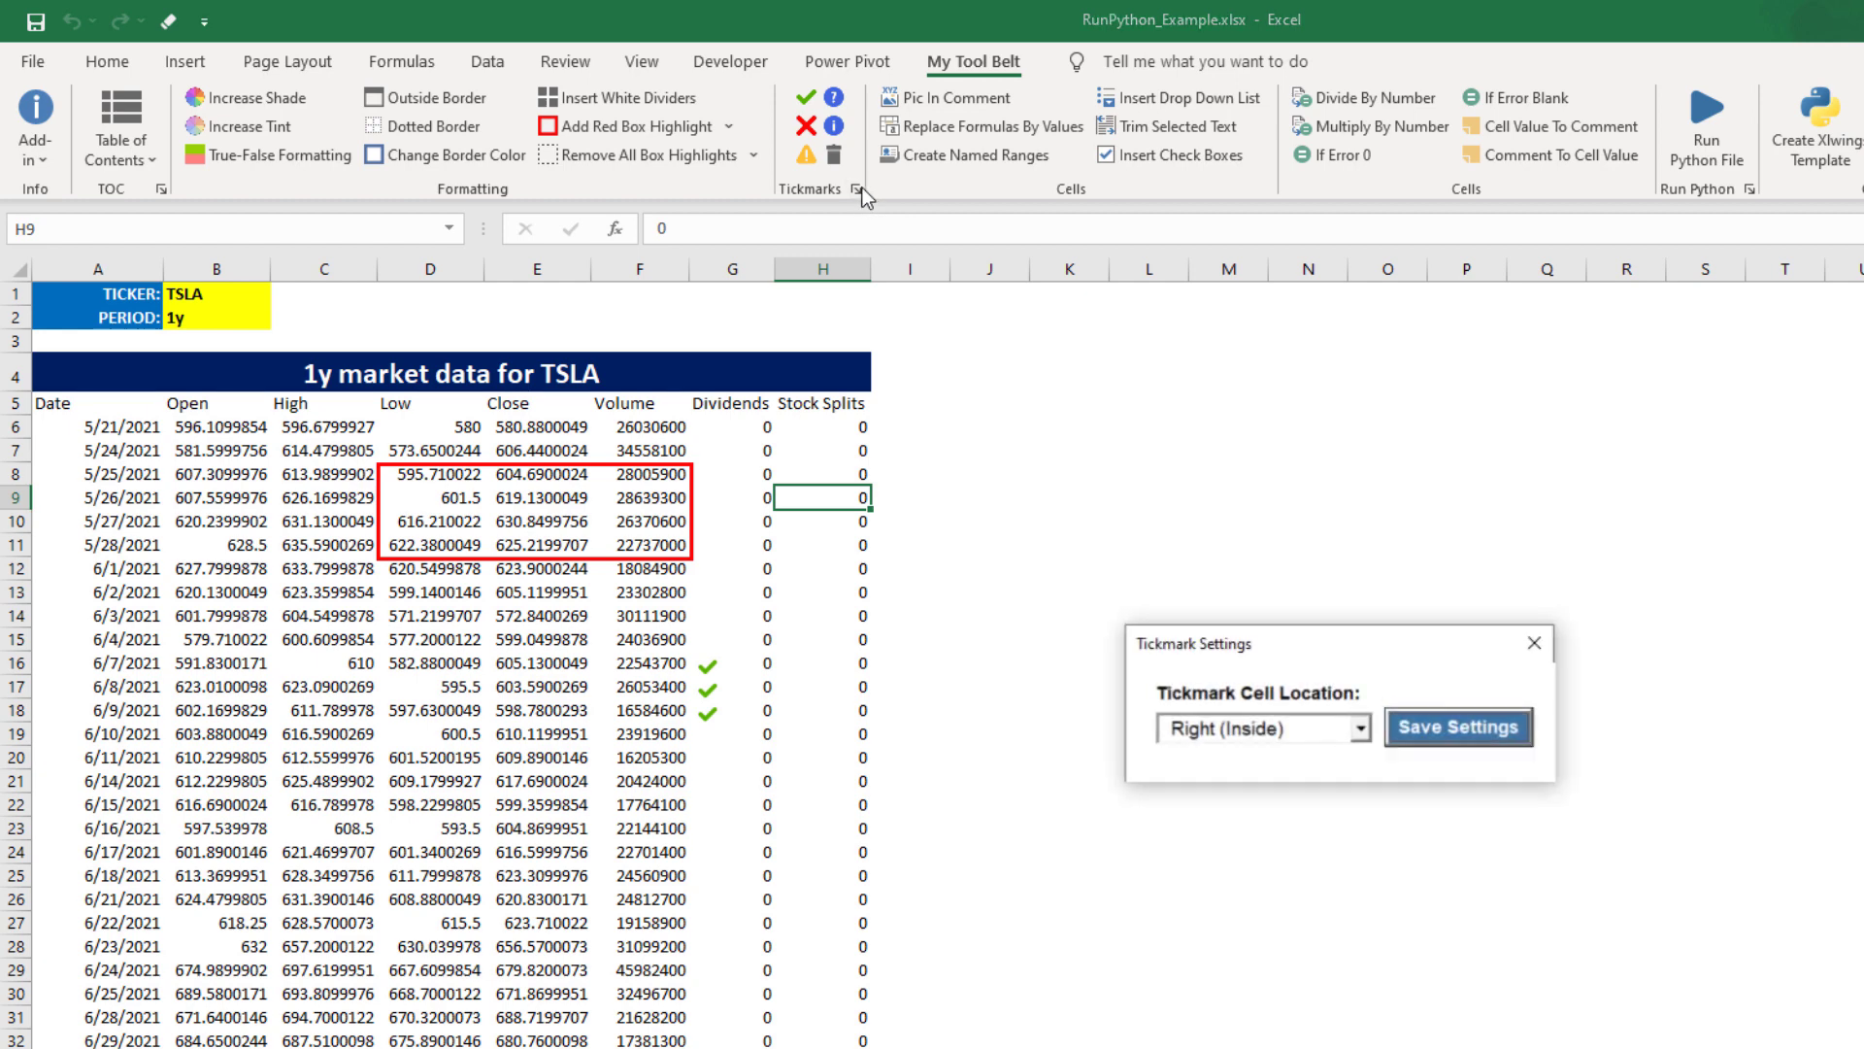
left_click(1363, 728)
left_click(1233, 827)
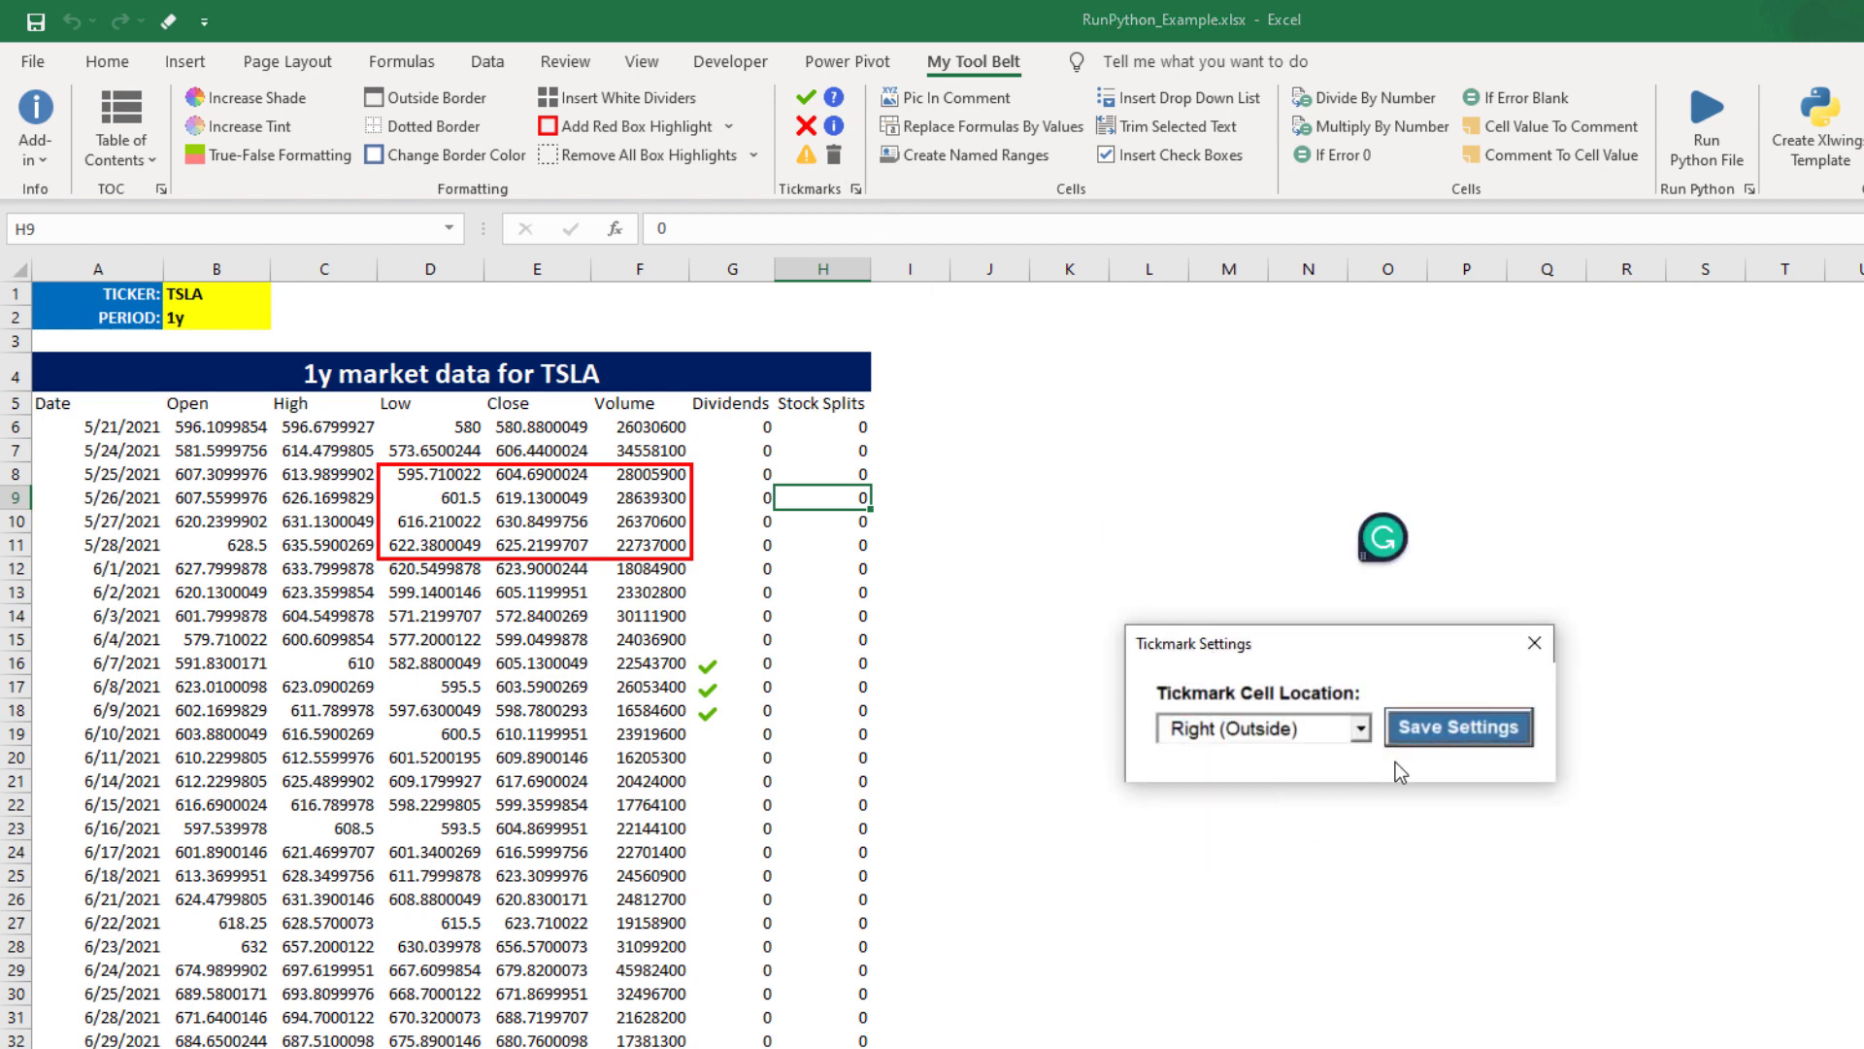
left_click(1458, 727)
left_click(1215, 768)
- Add warning tickmarks beside H7:H8 in the Stock Splits column
left_click_drag(846, 451, 845, 474)
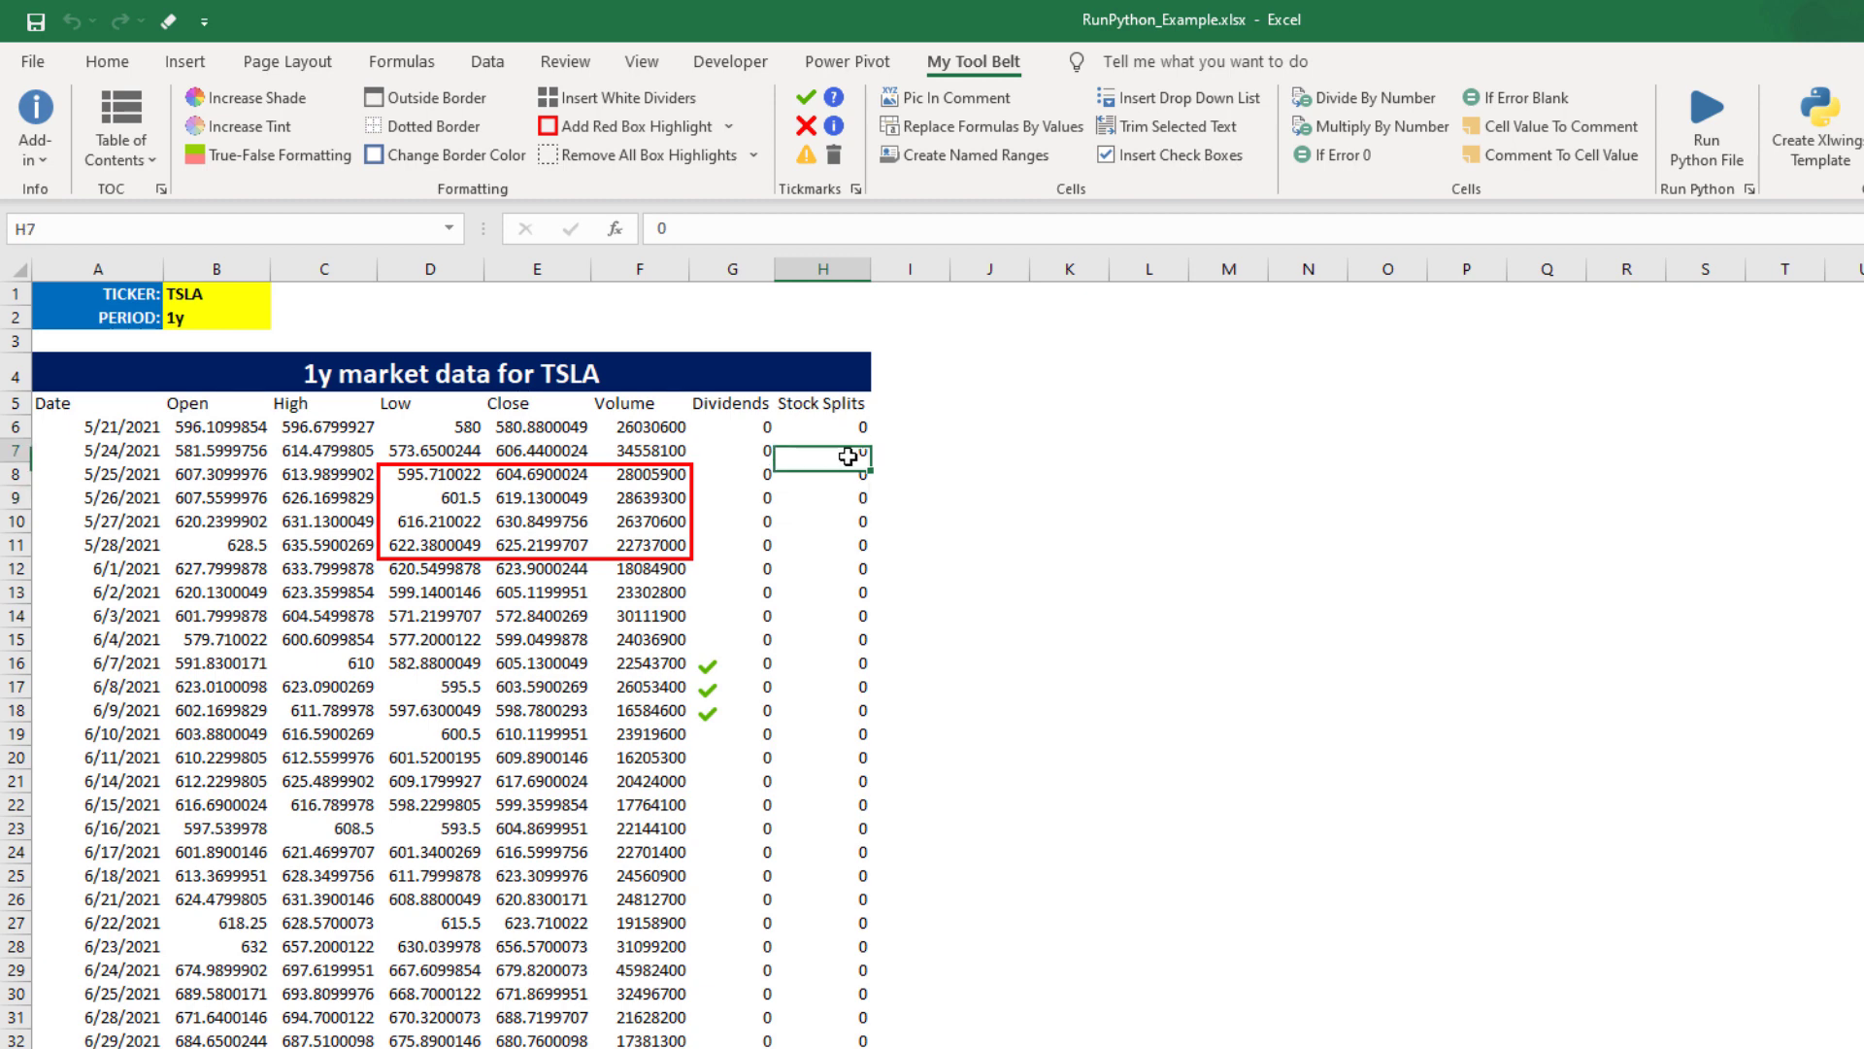
left_click(806, 157)
left_click(830, 504)
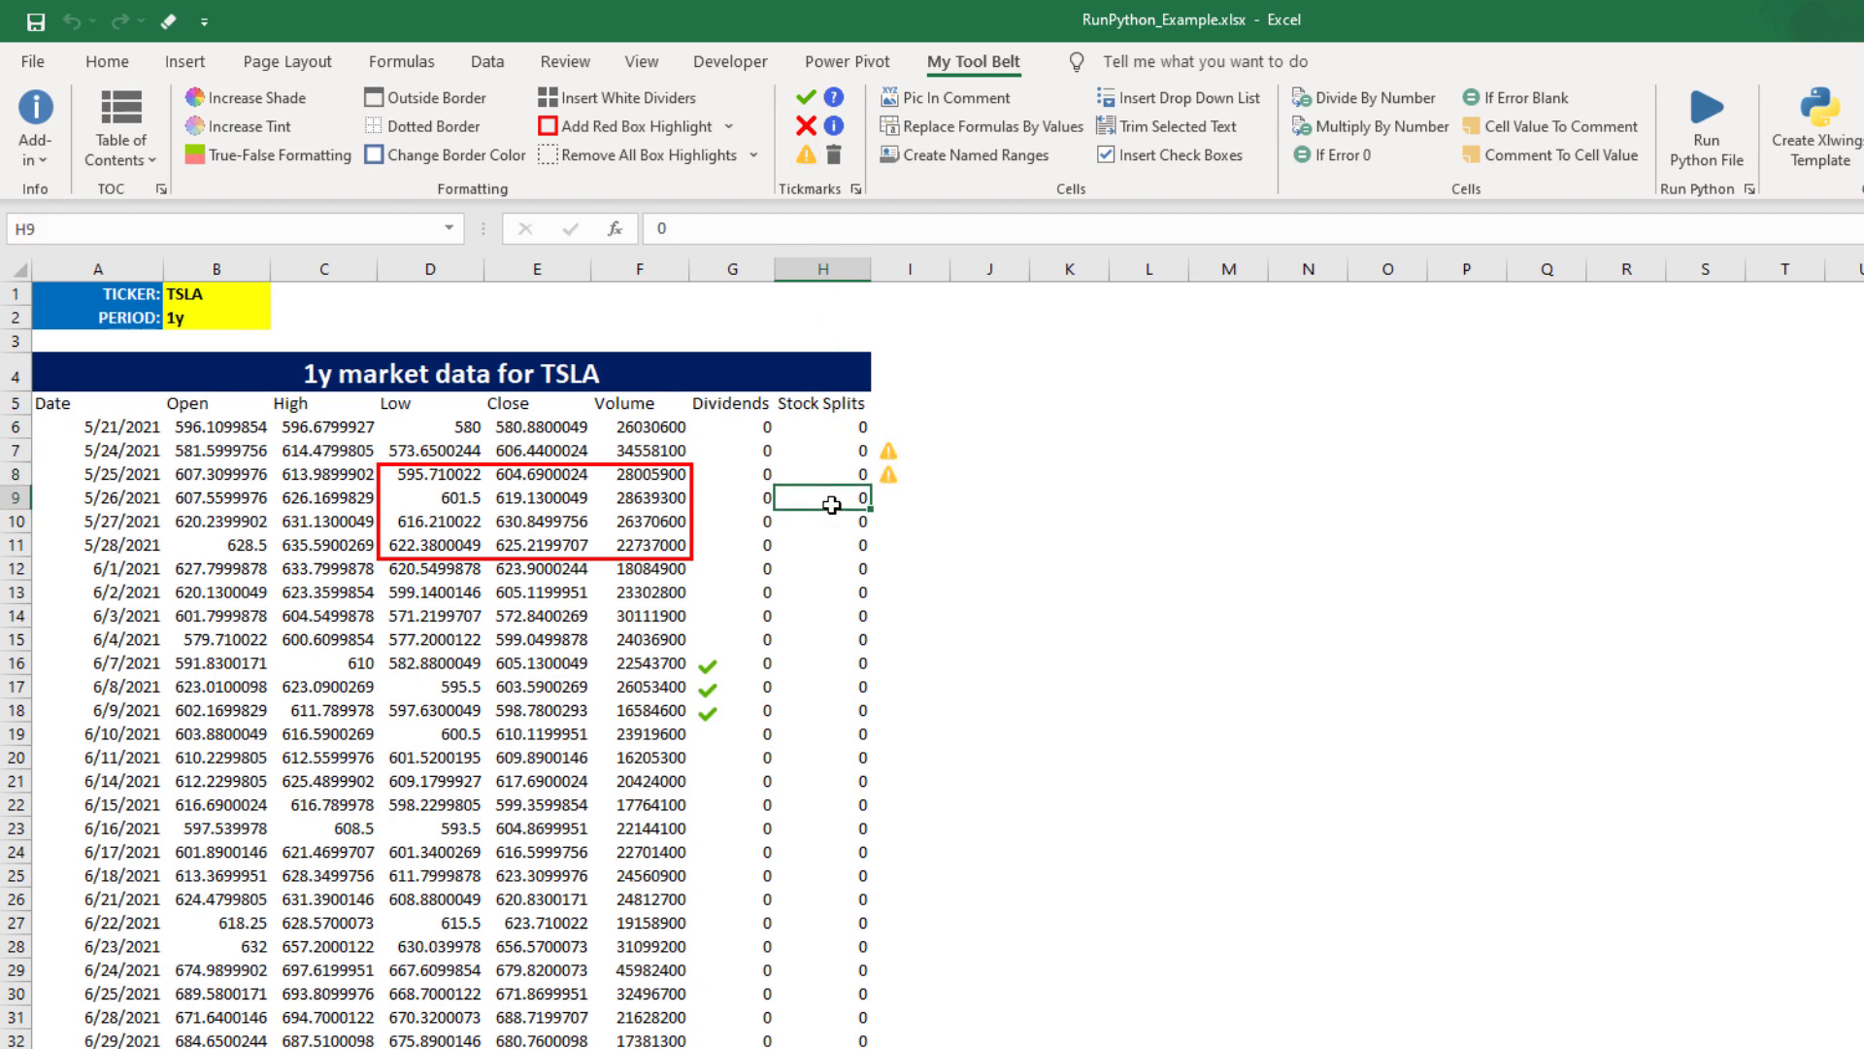
- Generate the Table of Contents sheet, go to StockData, and add Contents back buttons
left_click(117, 121)
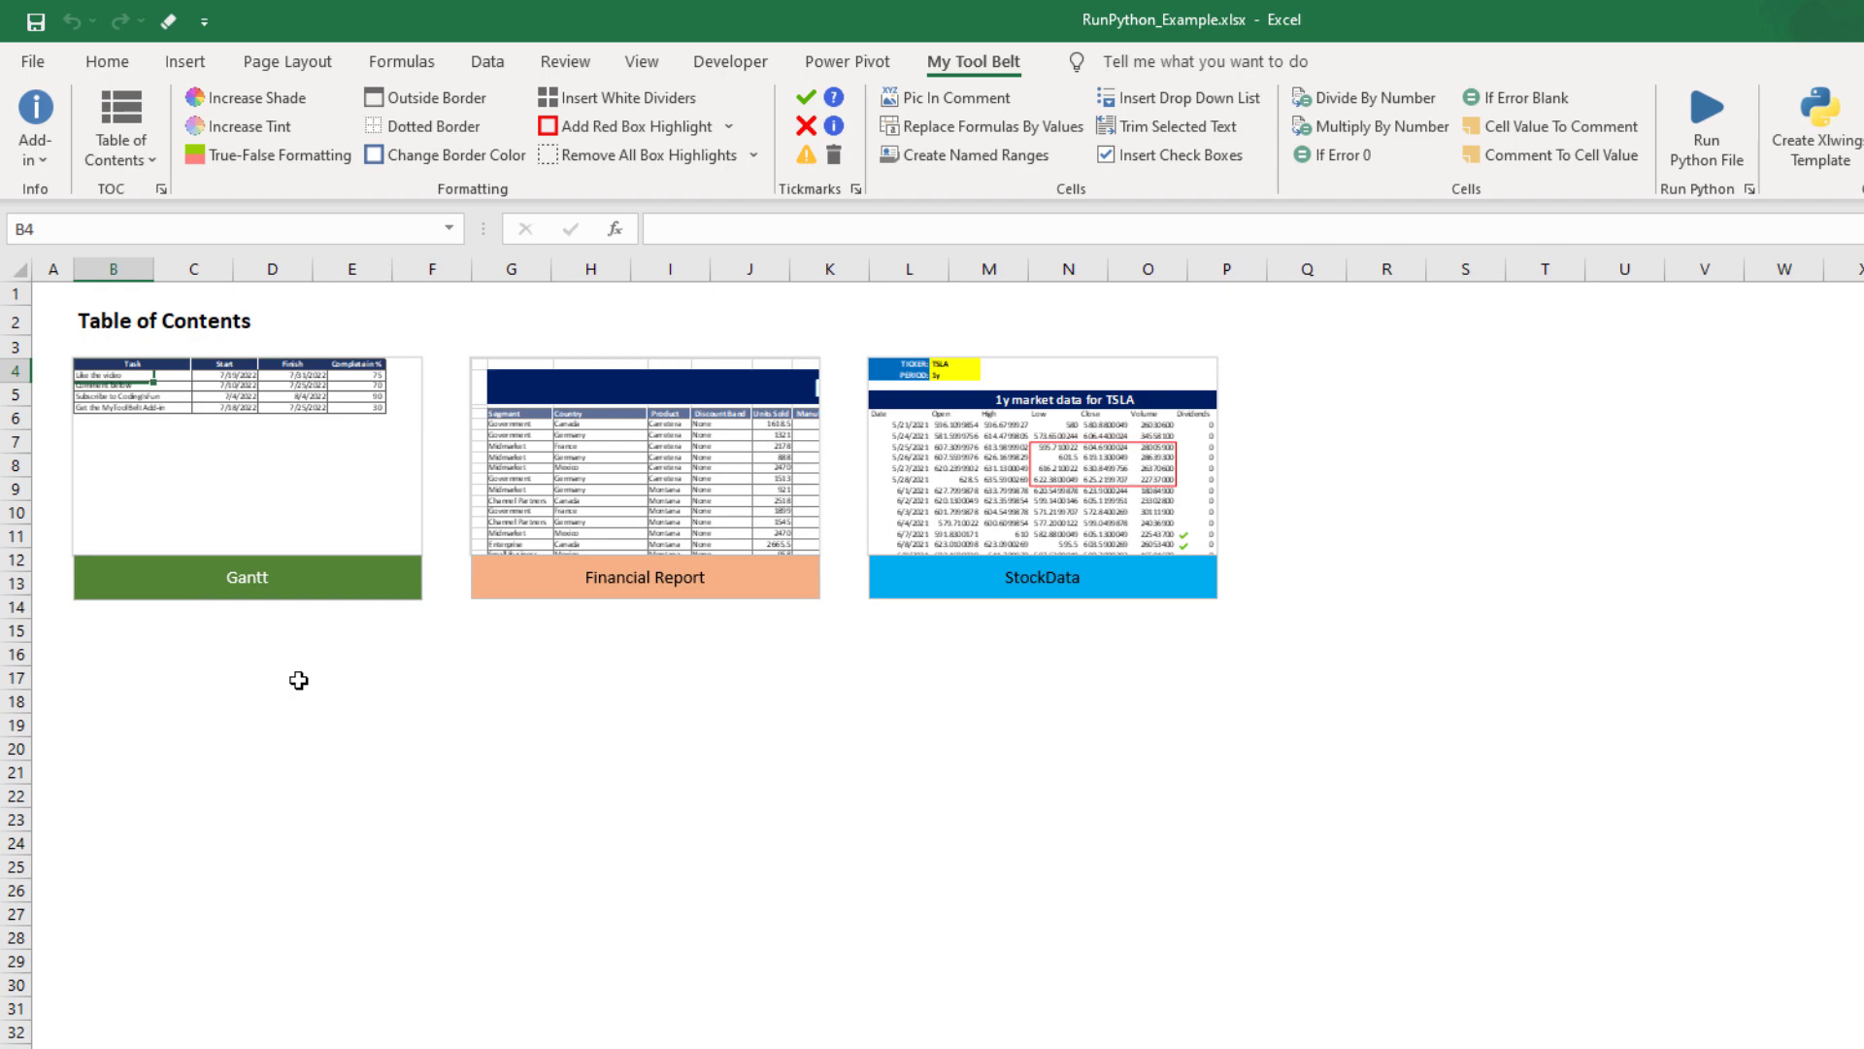
left_click(950, 445)
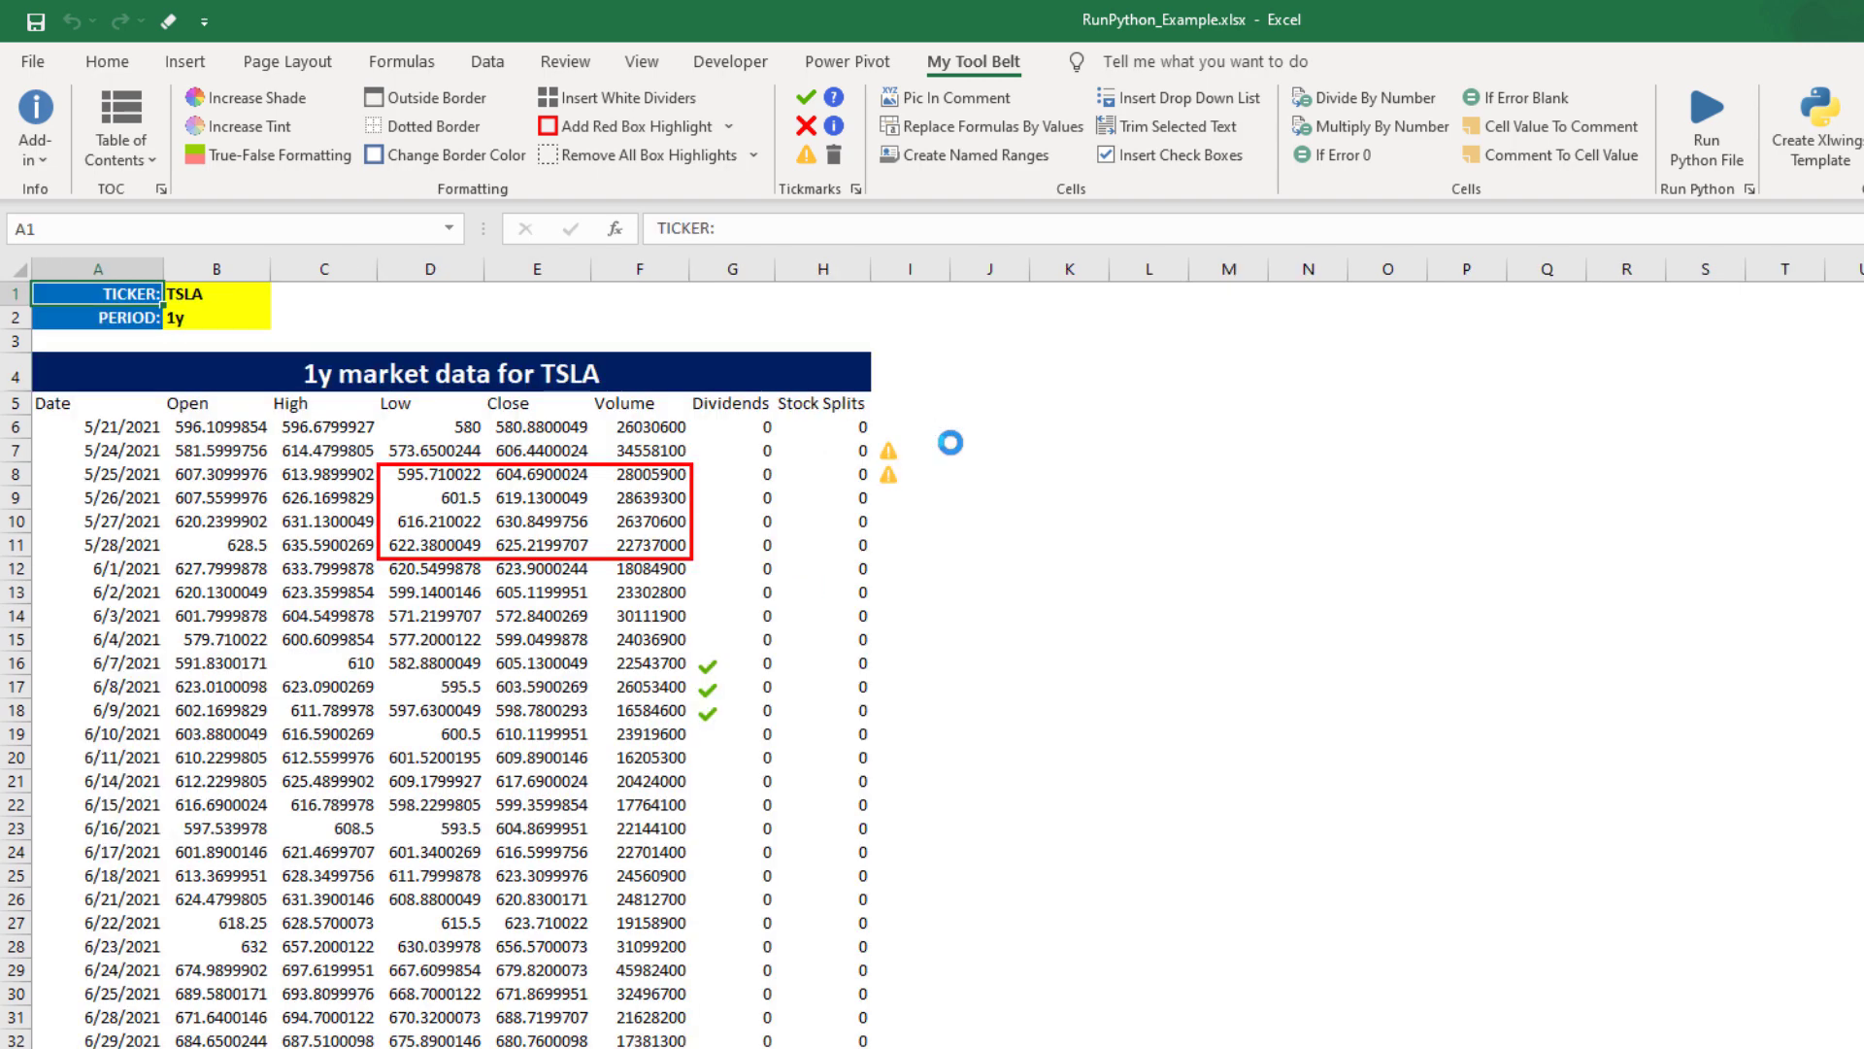
left_click(161, 162)
left_click(168, 187)
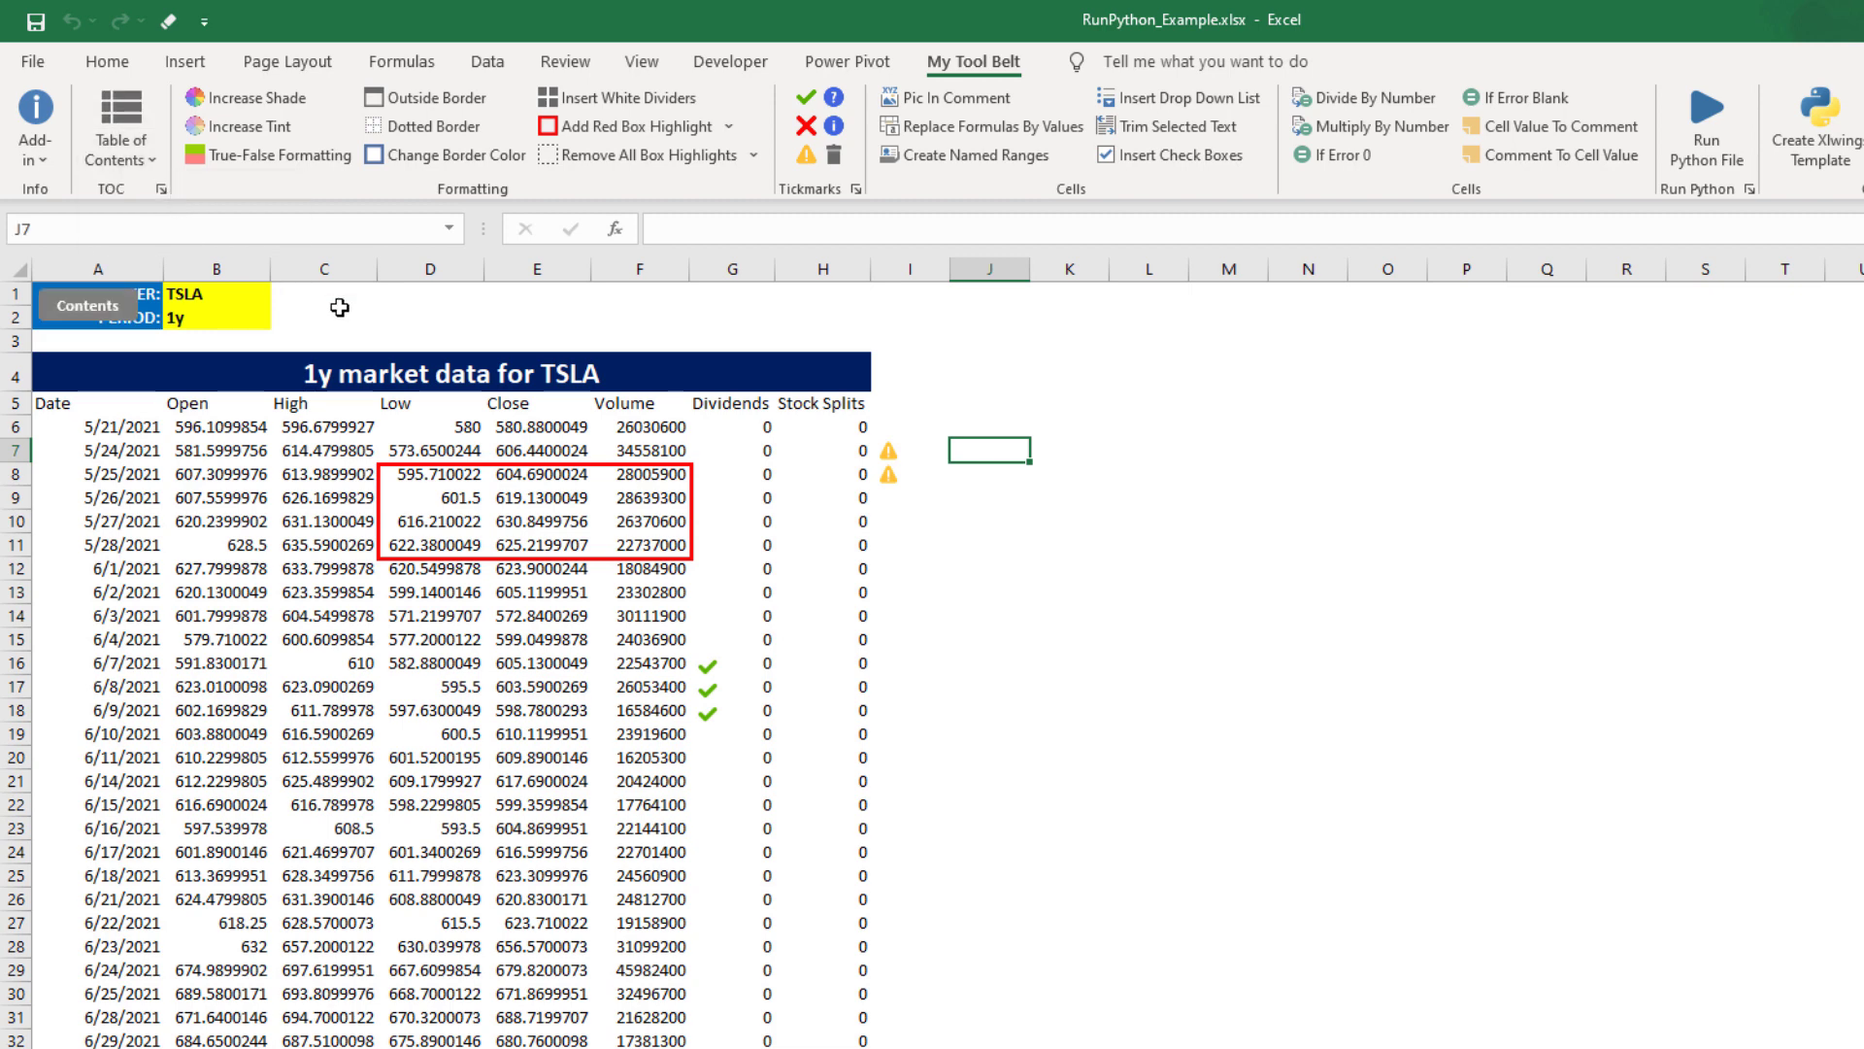
left_click(518, 343)
- Move the Contents button to C1, return to the contents sheet, and check its settings
left_click(88, 305, "ctrl")
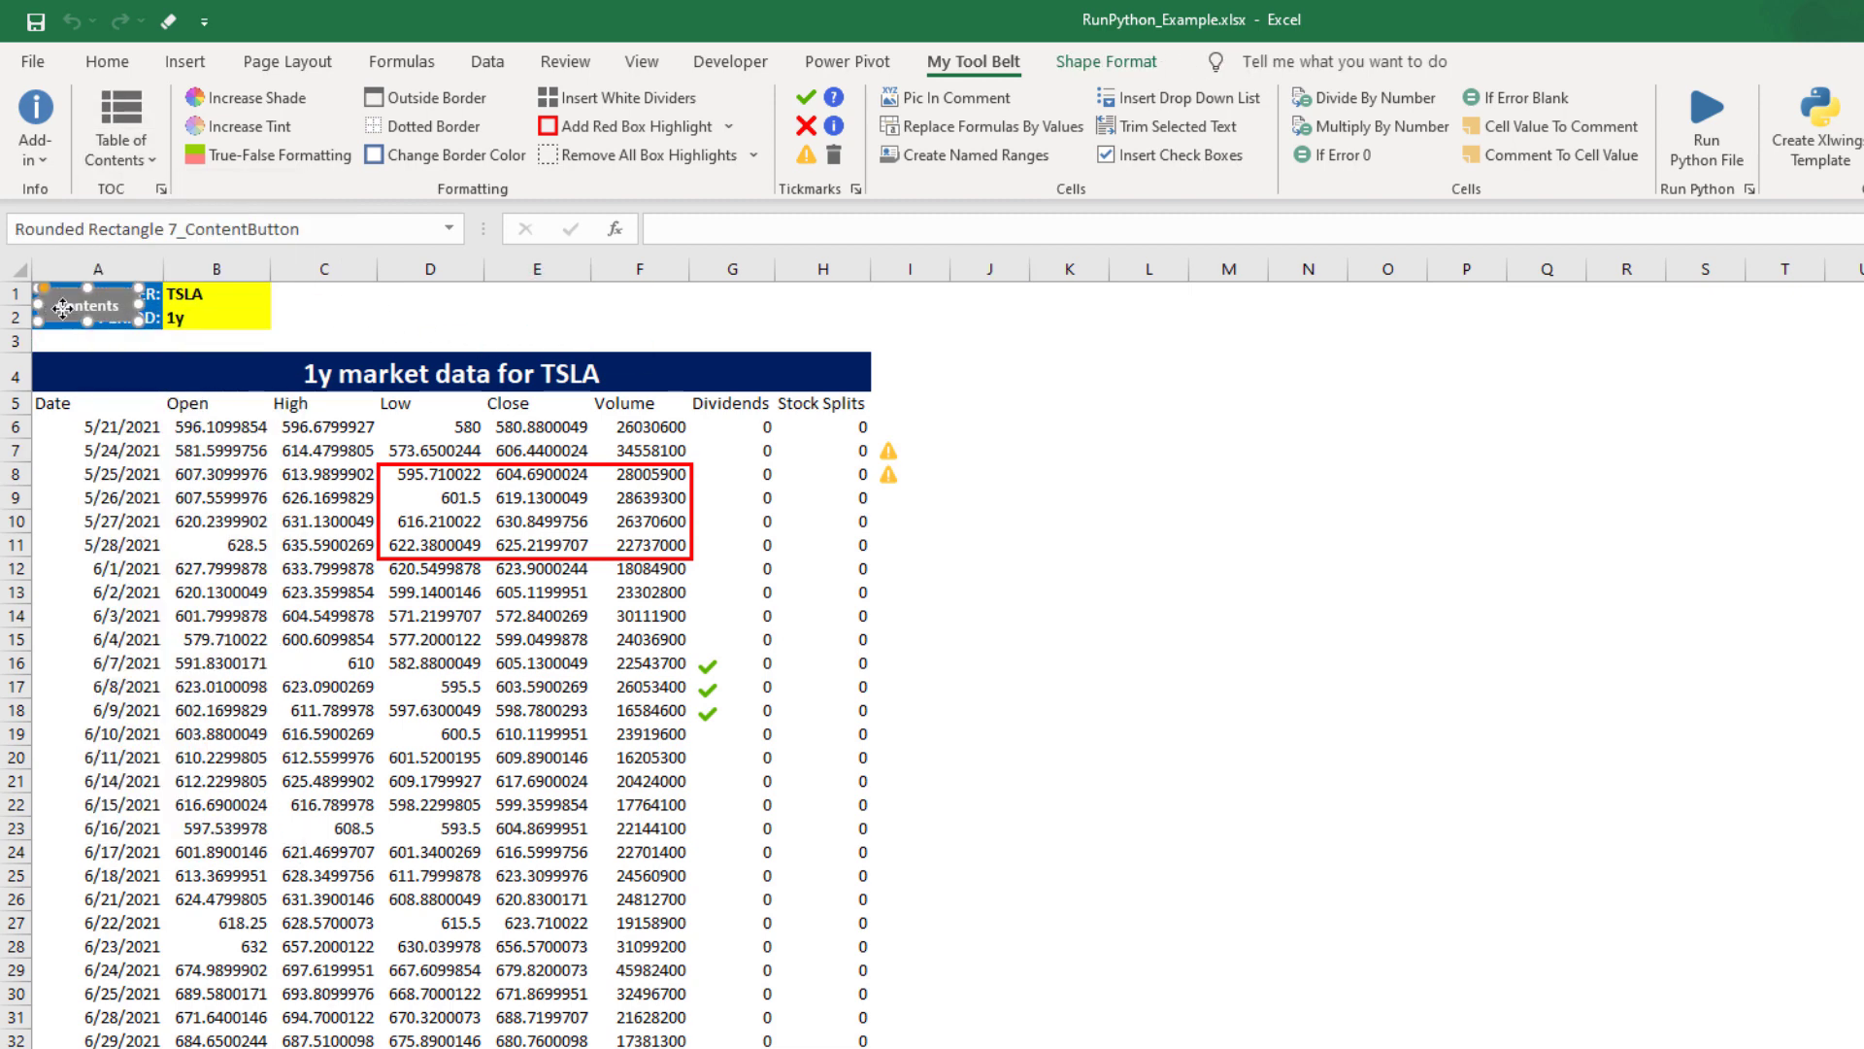
left_click_drag(88, 305, 351, 305)
left_click(538, 320)
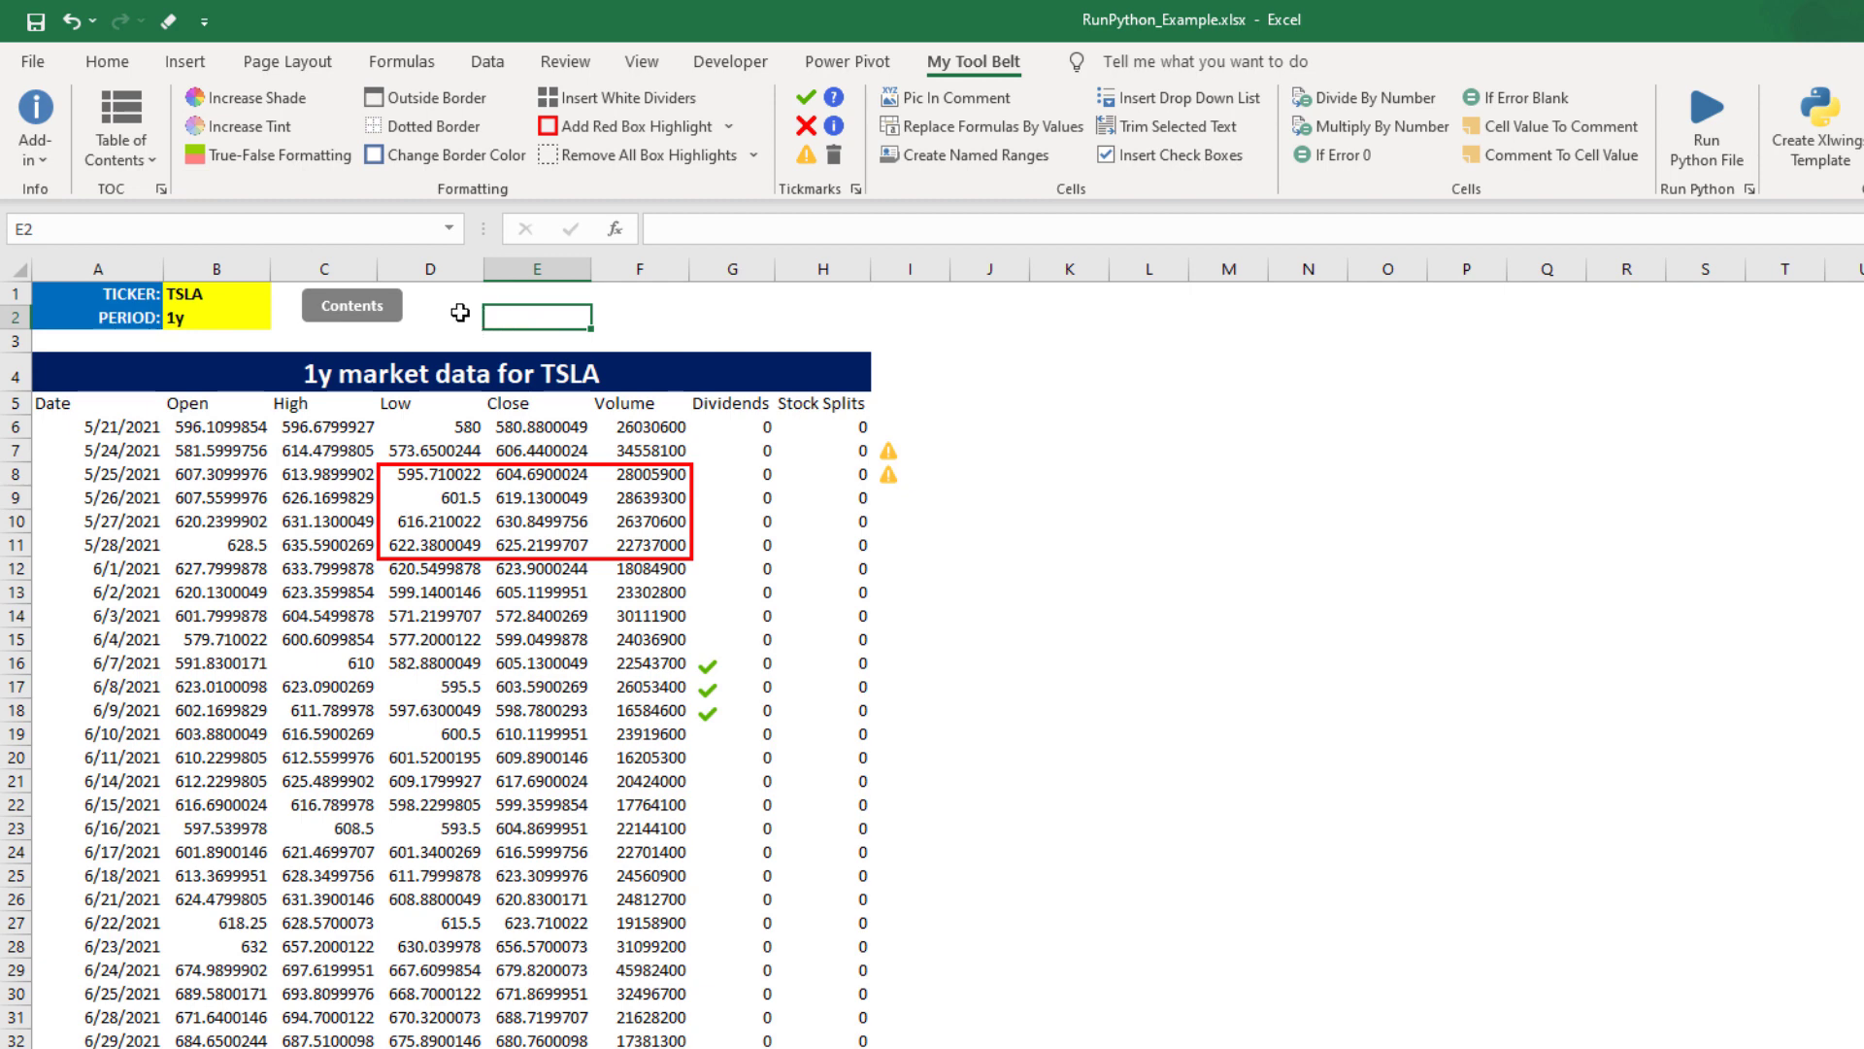
left_click(385, 308)
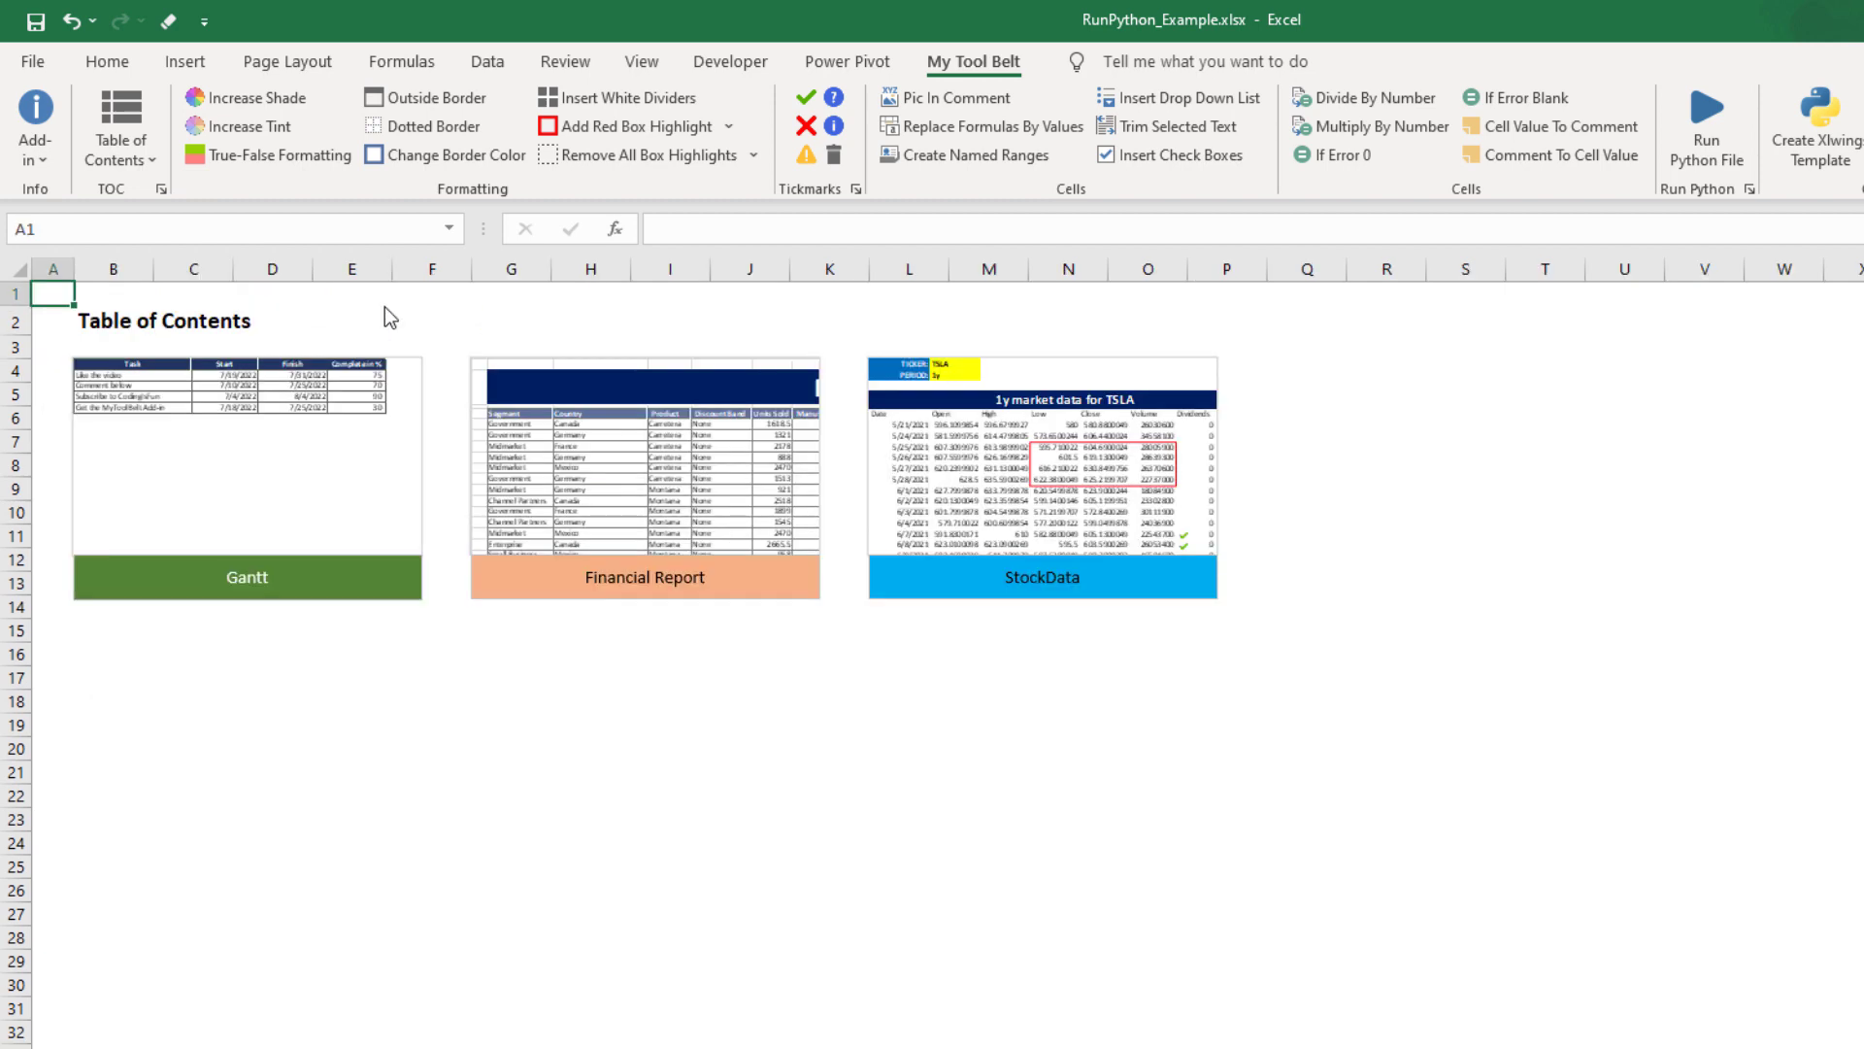
left_click(160, 190)
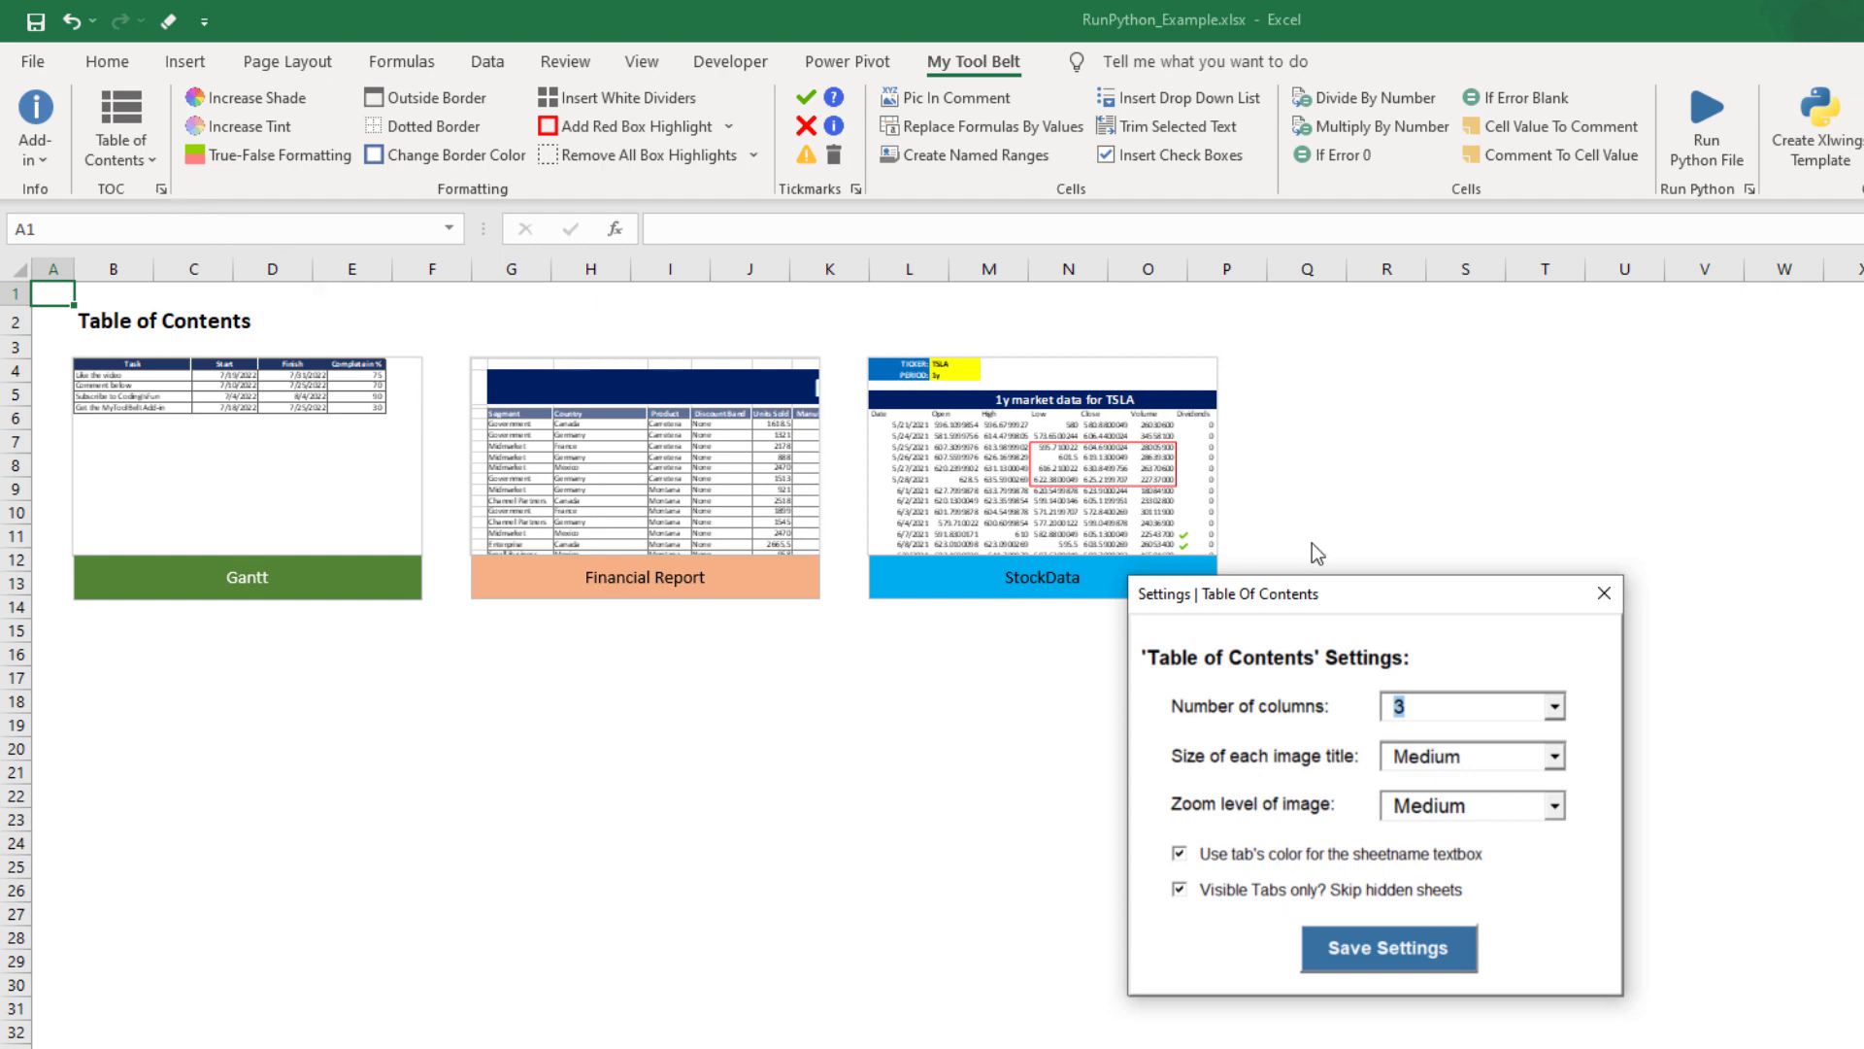
left_click(1602, 599)
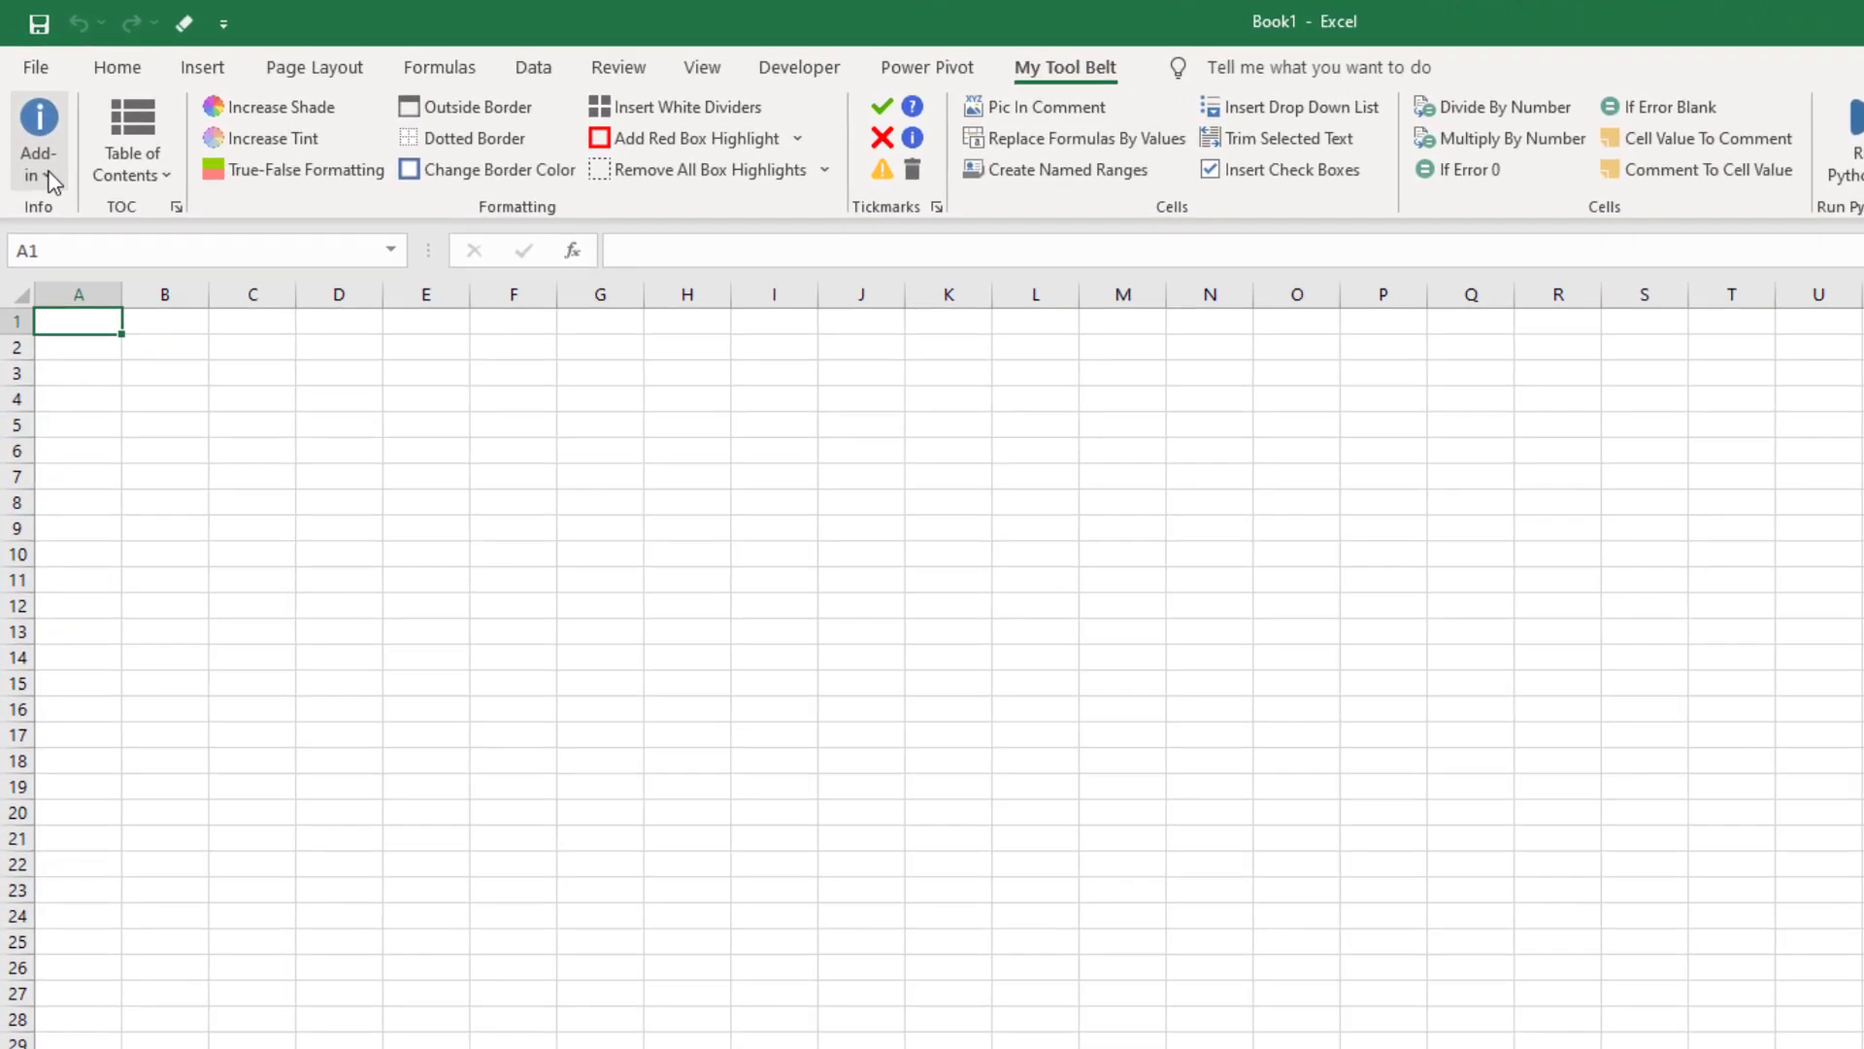
- Open the My Tool Belt Suggestions feedback form from the add-in's help options
left_click(50, 177)
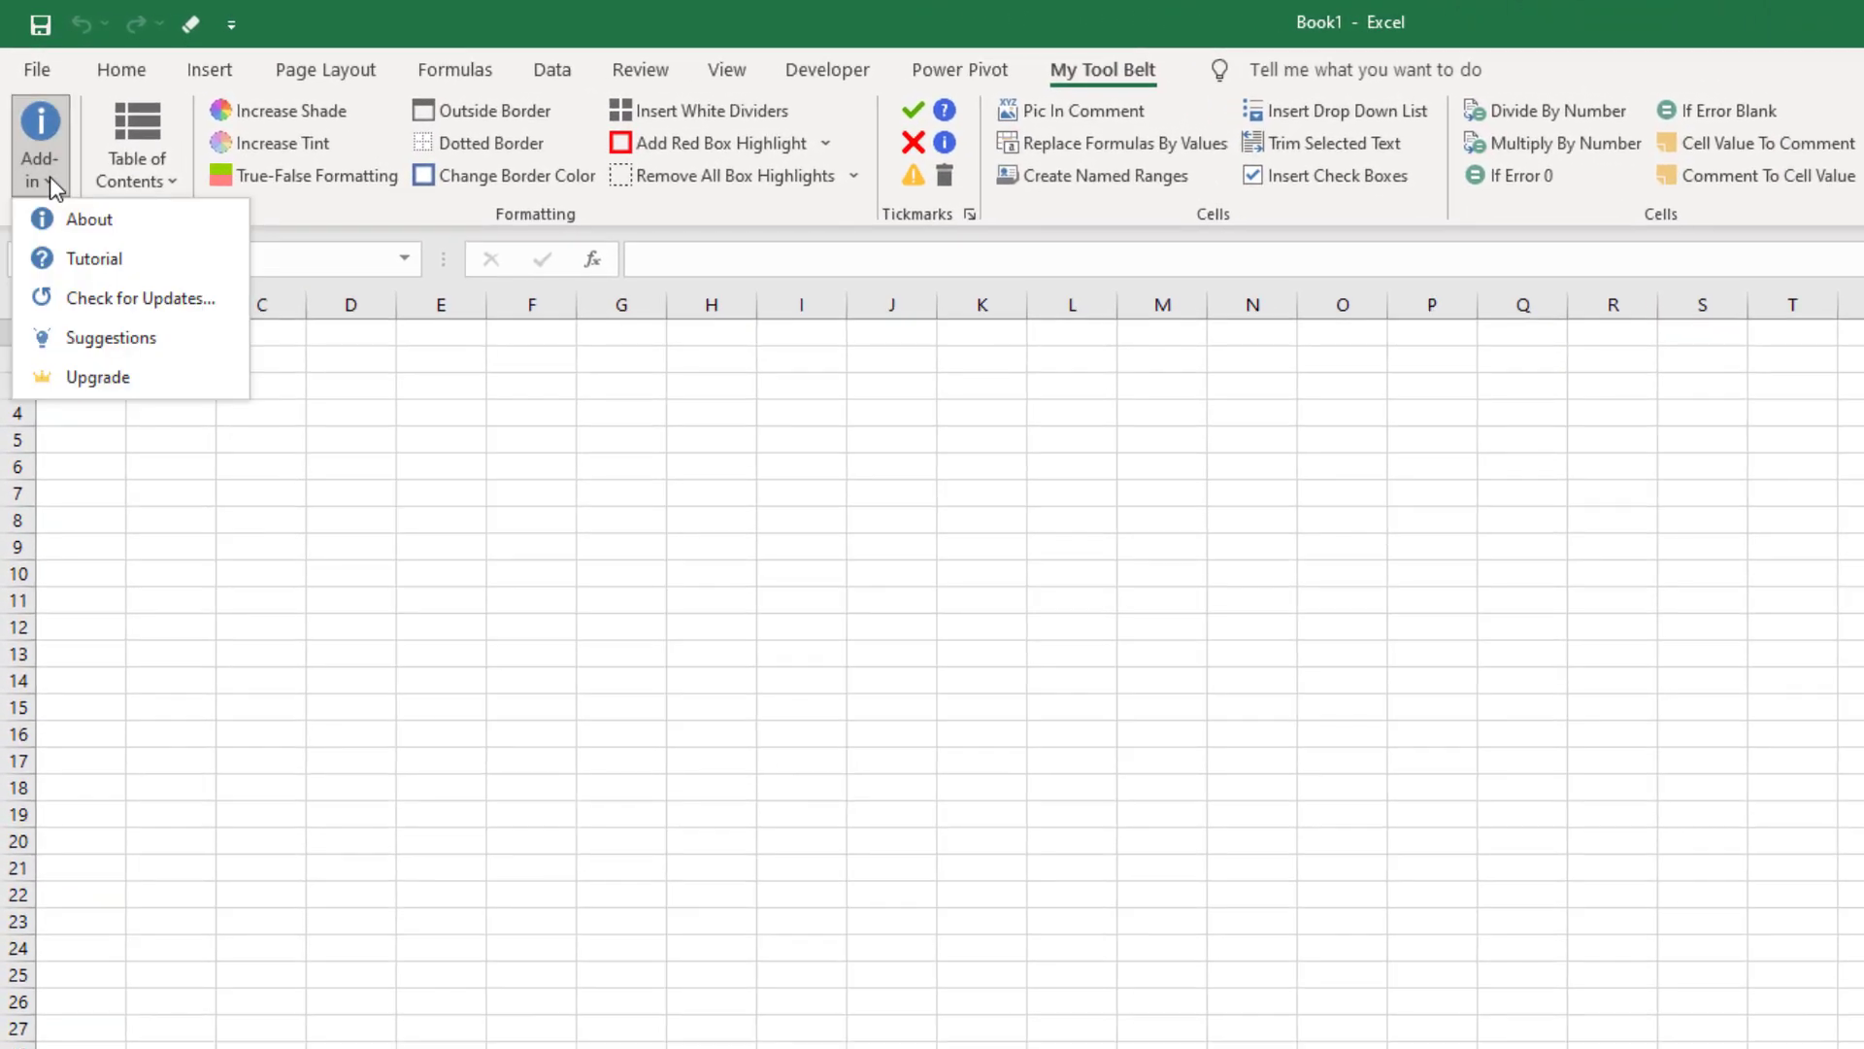
left_click(118, 342)
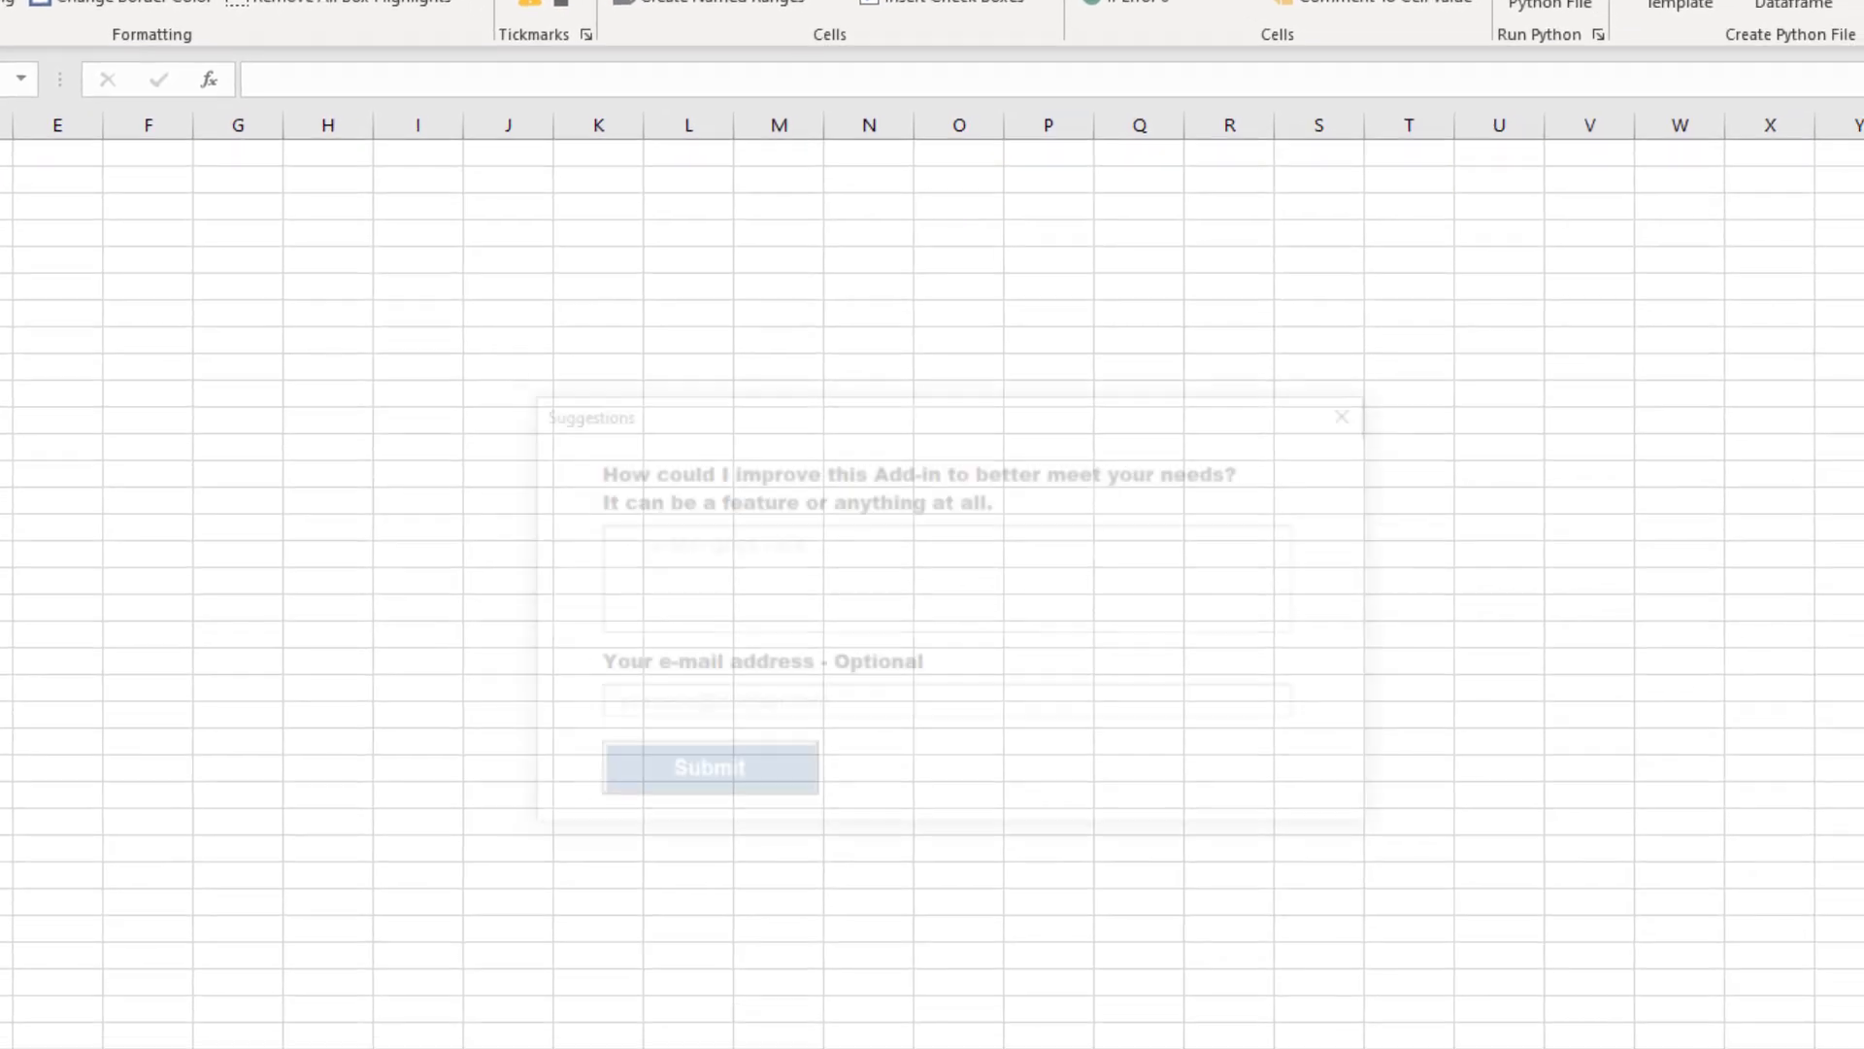